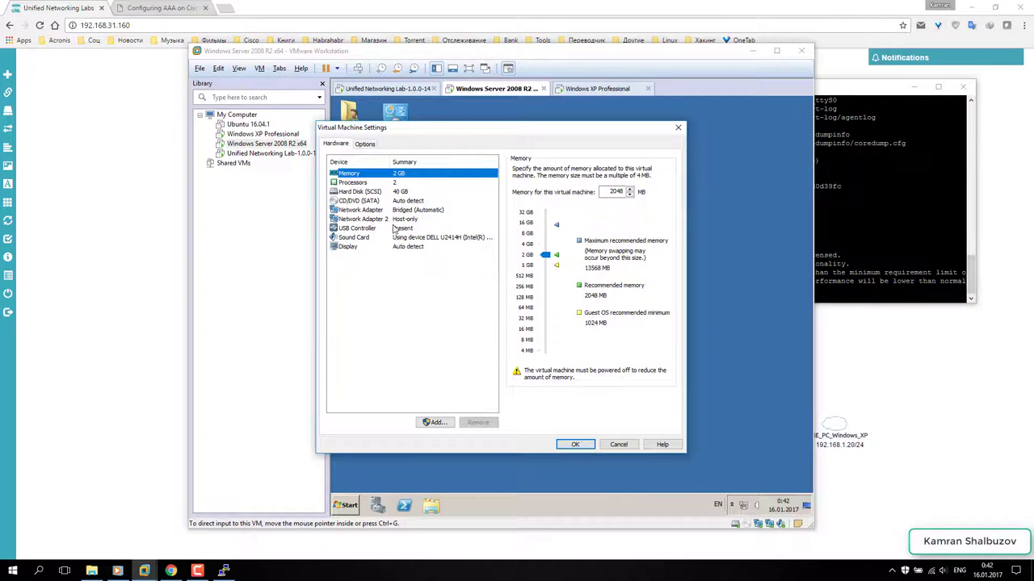
- Close VM Settings and open the server's network adapter list from Network and Sharing Center
click(394, 220)
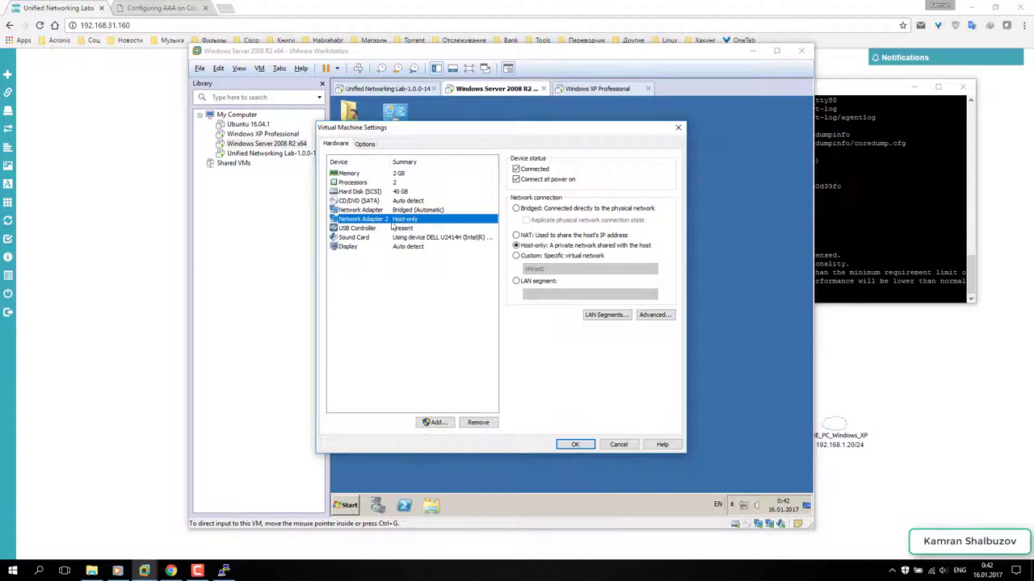
click(679, 128)
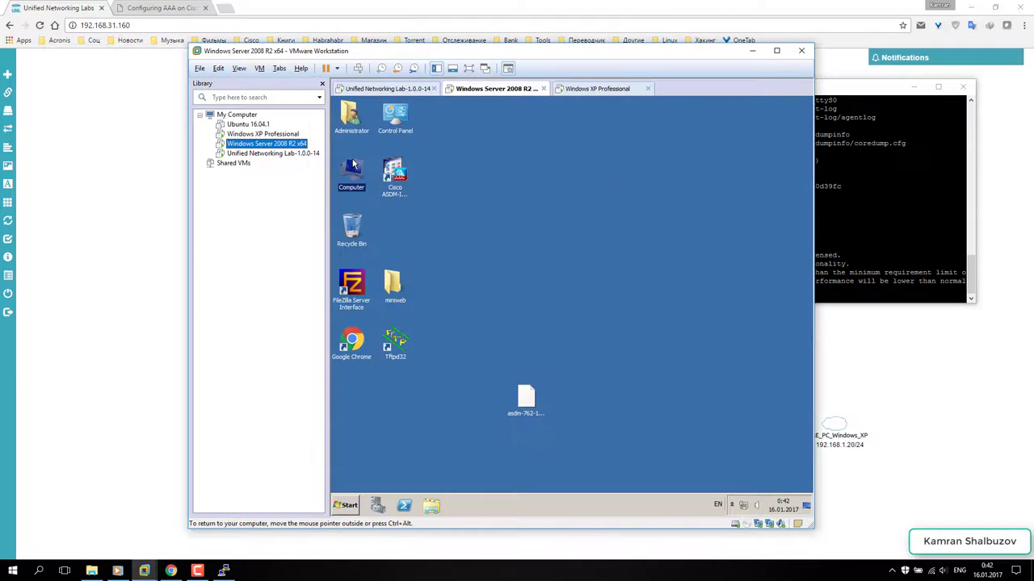
right_click(744, 505)
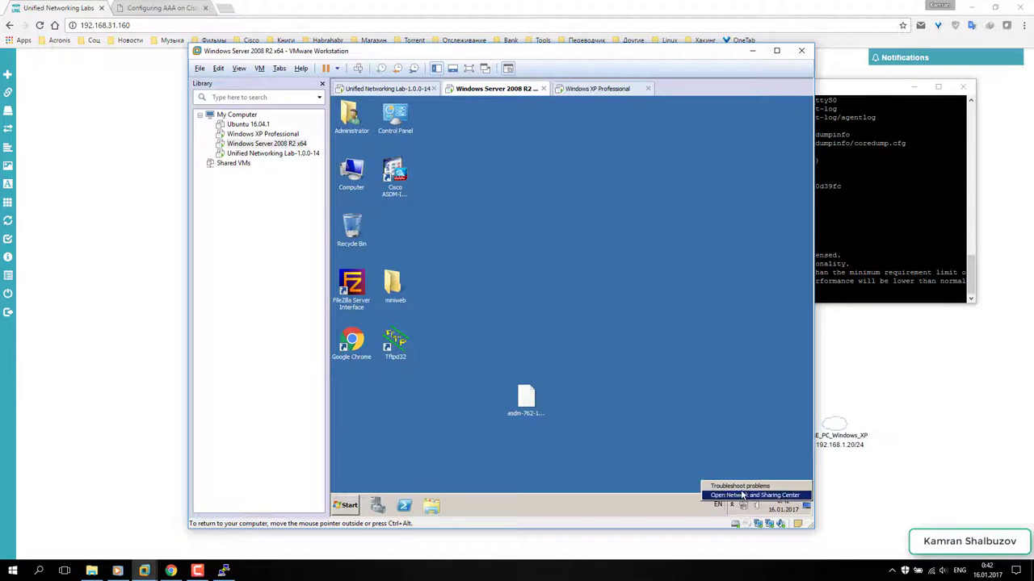
click(741, 495)
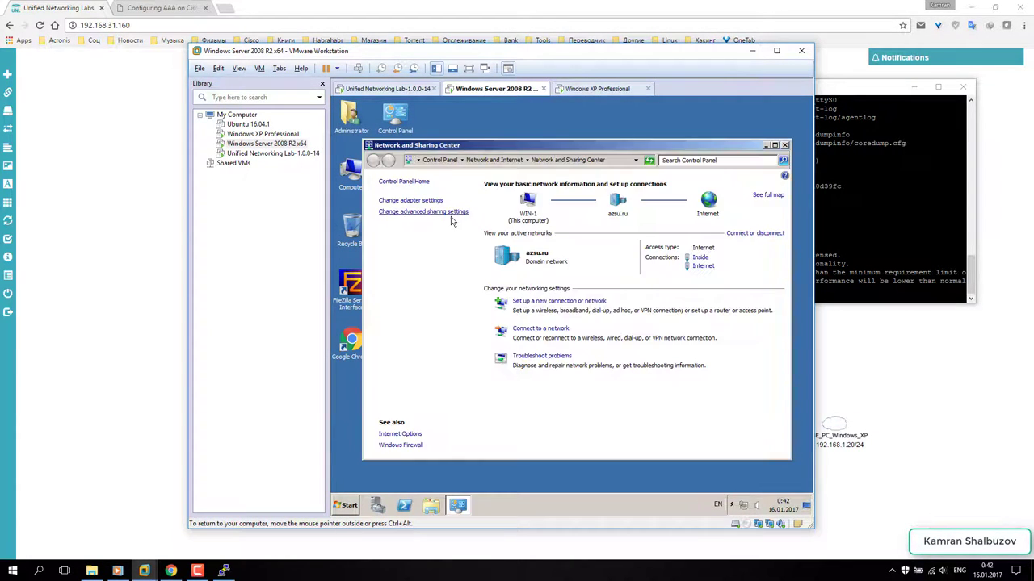
click(428, 201)
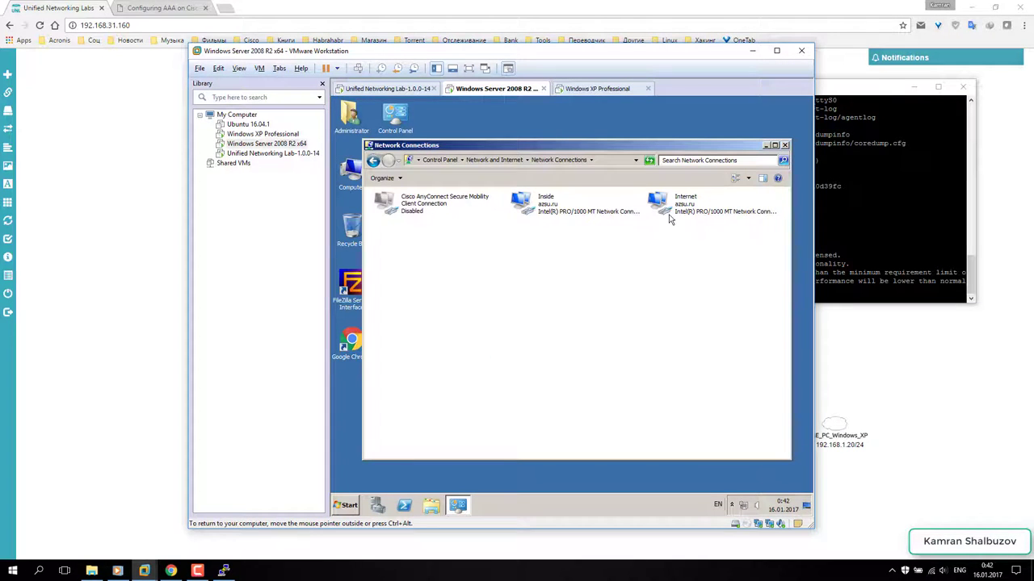
drag(618, 143, 611, 133)
- Review the Inside adapter's IP details, then open its Properties
double_click(552, 203)
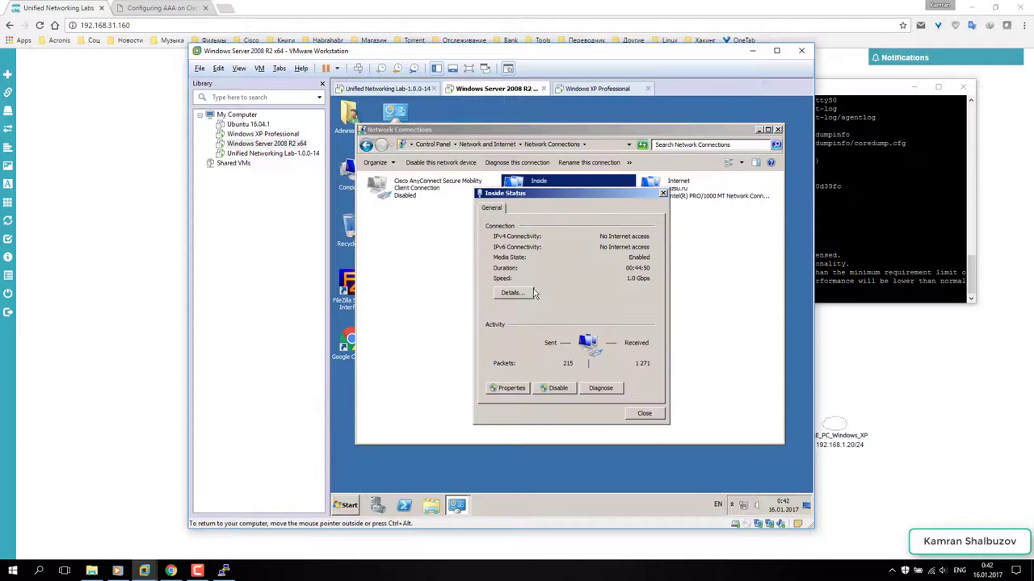
click(517, 294)
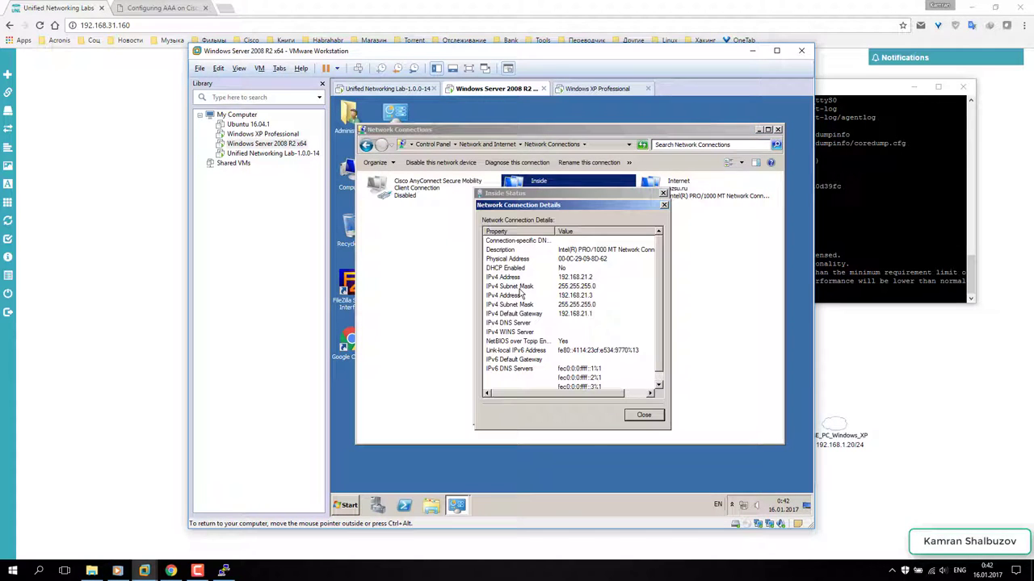
click(644, 414)
click(509, 389)
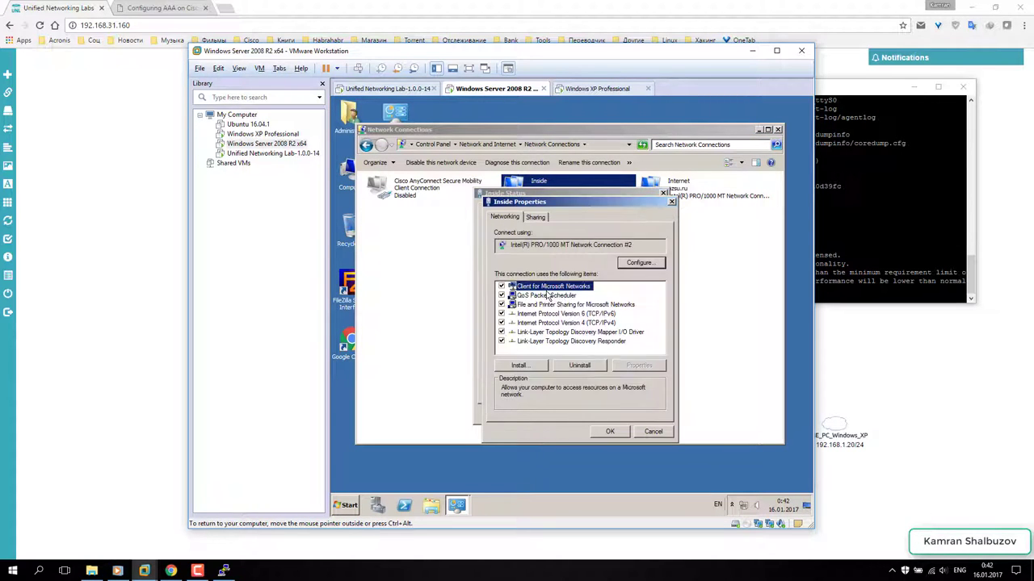
- Change the Inside adapter's IPv4 address to 192.168.2.2, checking the lab topology for addressing
double_click(592, 326)
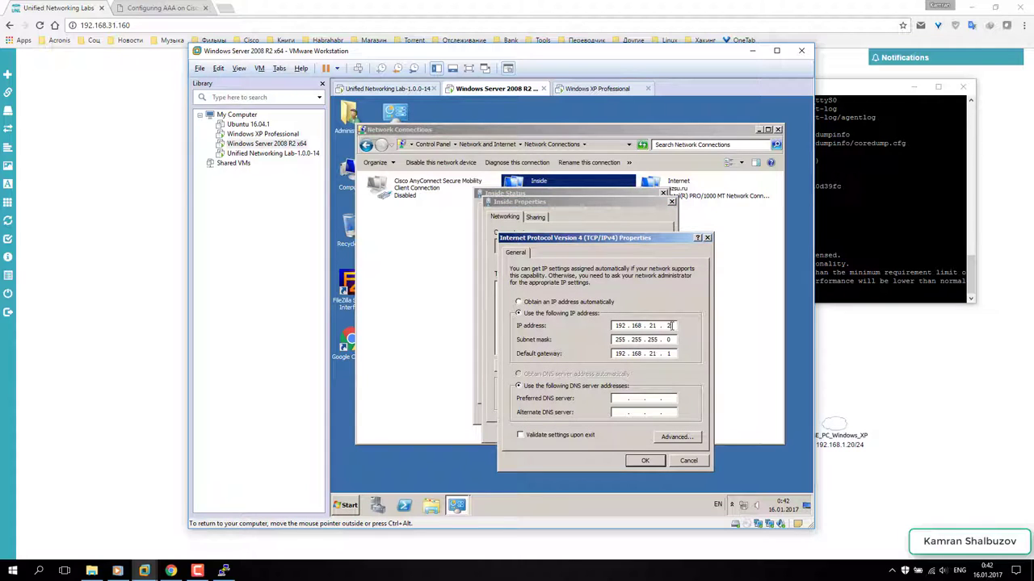
text(2)
click(169, 572)
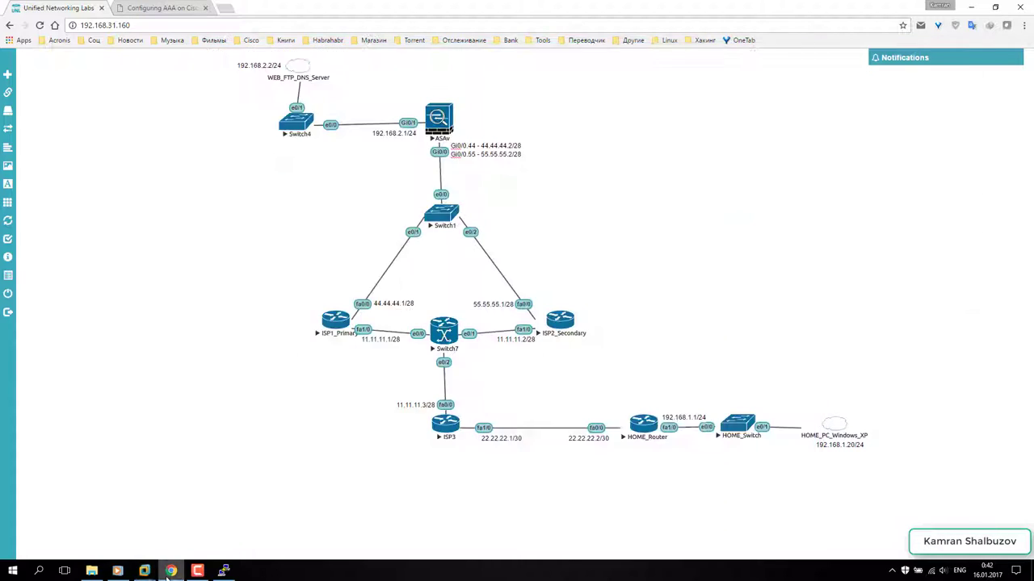
click(143, 571)
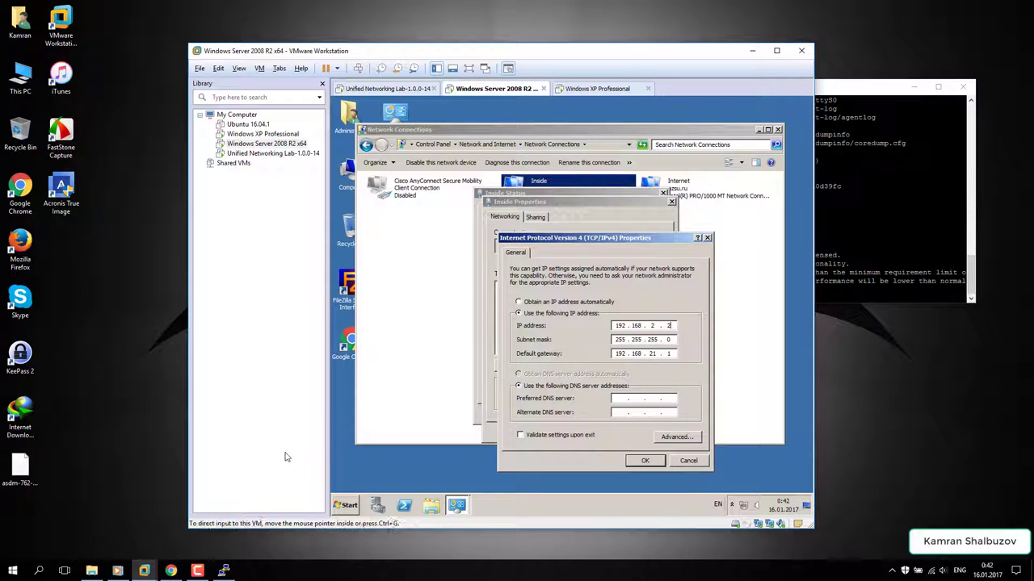
click(171, 571)
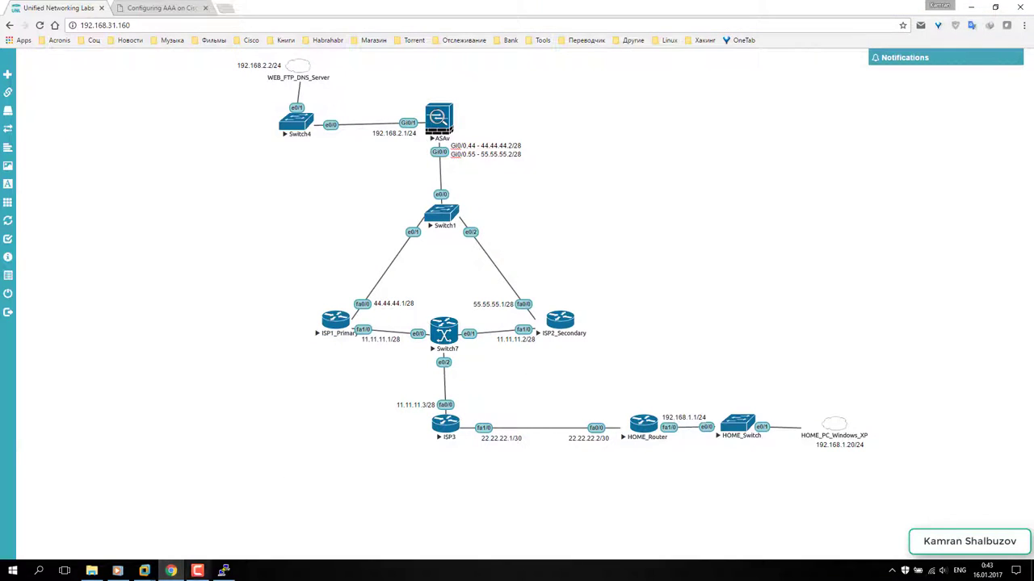
mouse_move(148, 575)
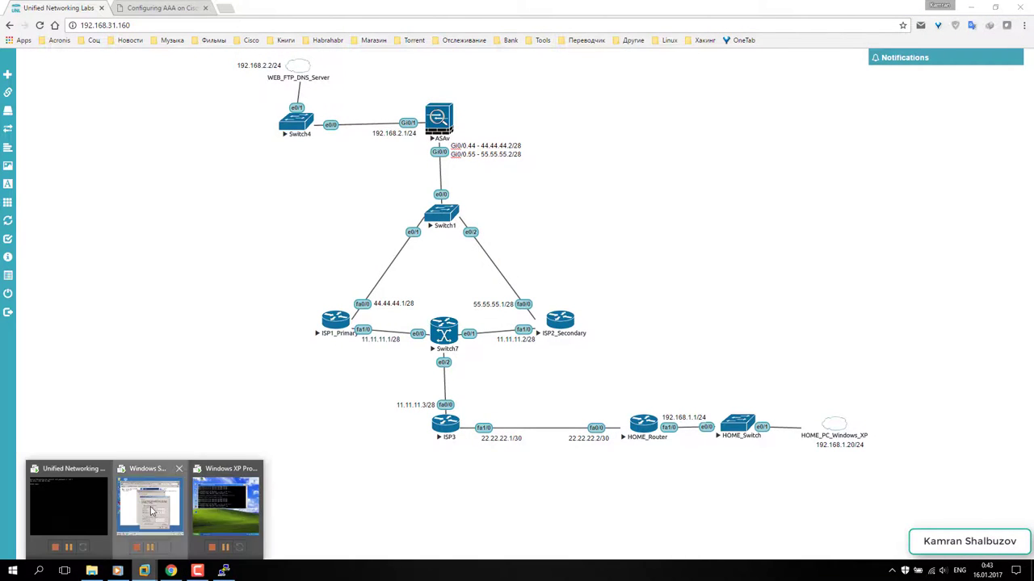
click(151, 509)
- Set gateway 192.168.2.1 and preferred DNS 127.0.0.1, then apply and close the adapter dialogs
double_click(654, 354)
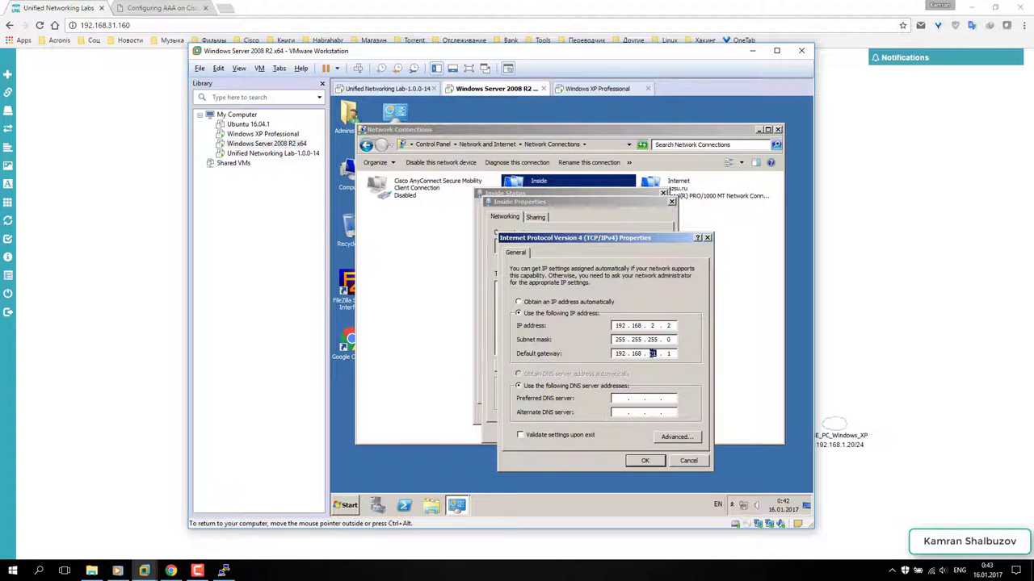
text(2)
click(617, 397)
text(127 . 0 . 0 . 1)
click(642, 459)
click(611, 433)
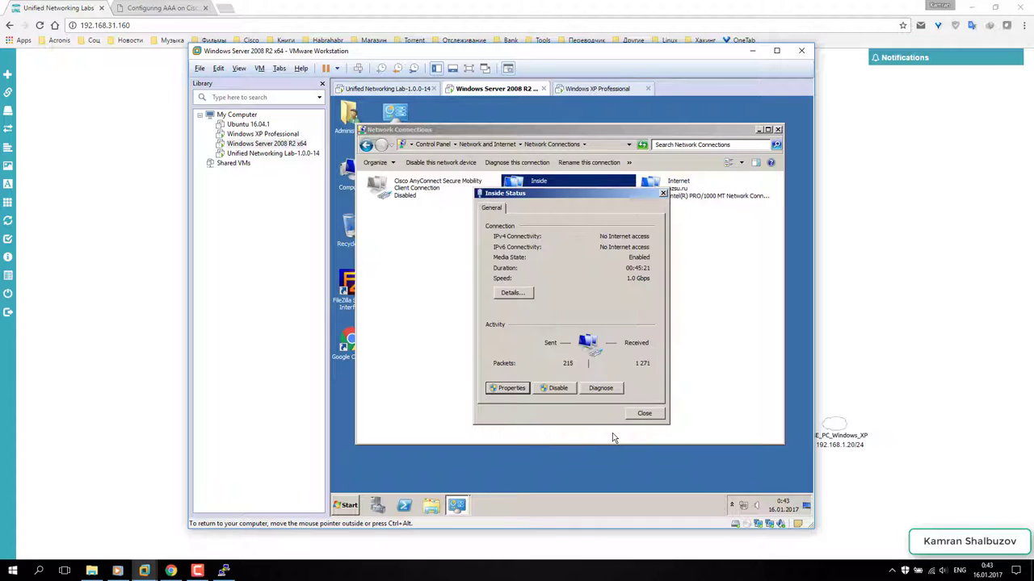
click(634, 415)
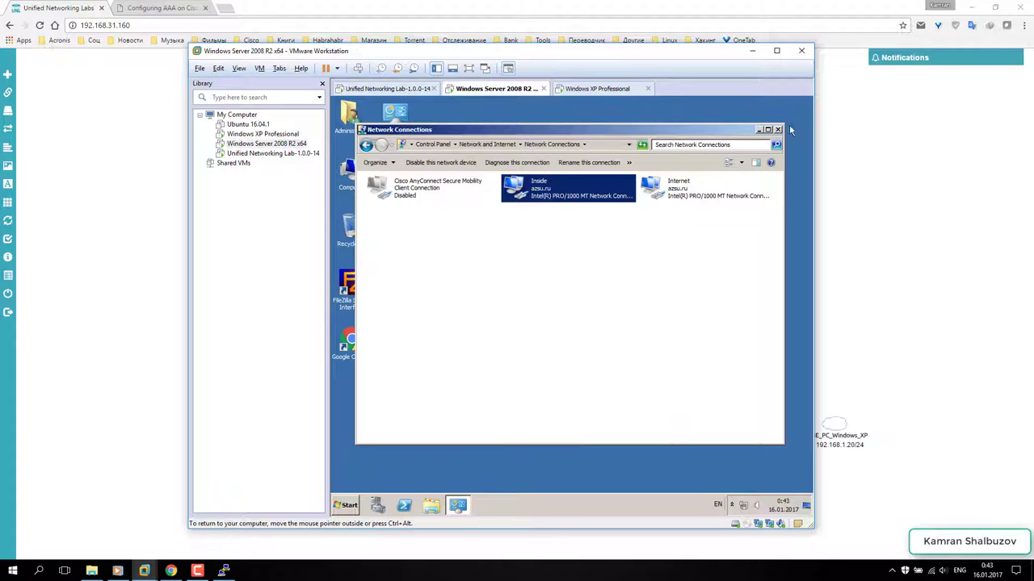
- Ping the ASAv gateway 192.168.2.1 from a command prompt on the server
click(450, 463)
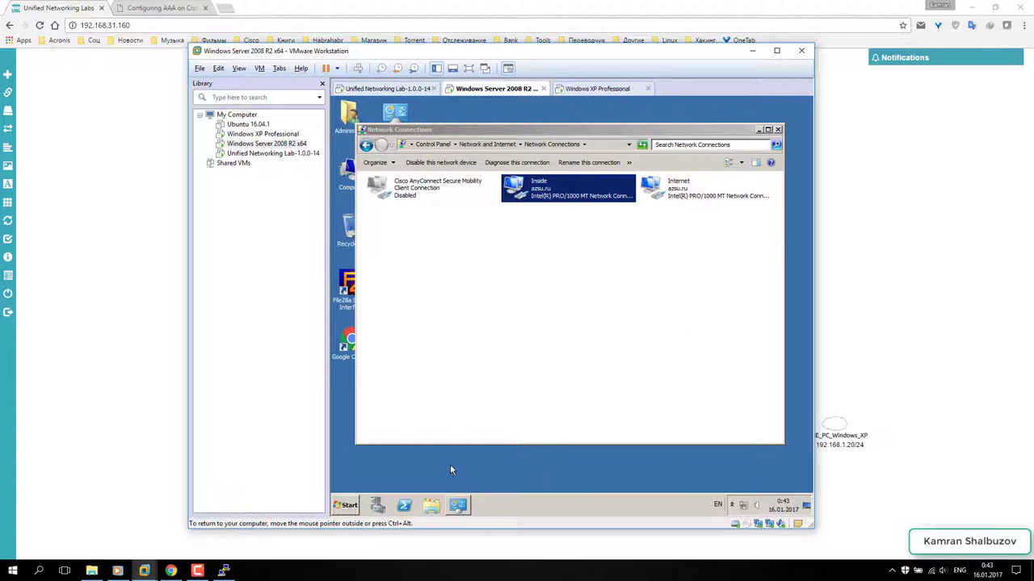
key(super+r)
key(Return)
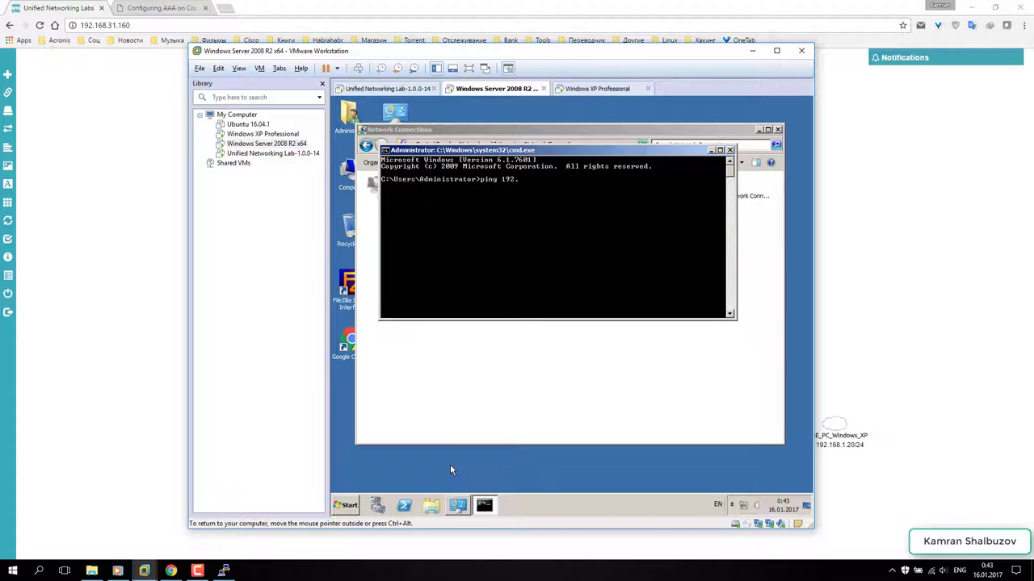
text(ping 192.168.2.1)
key(Return)
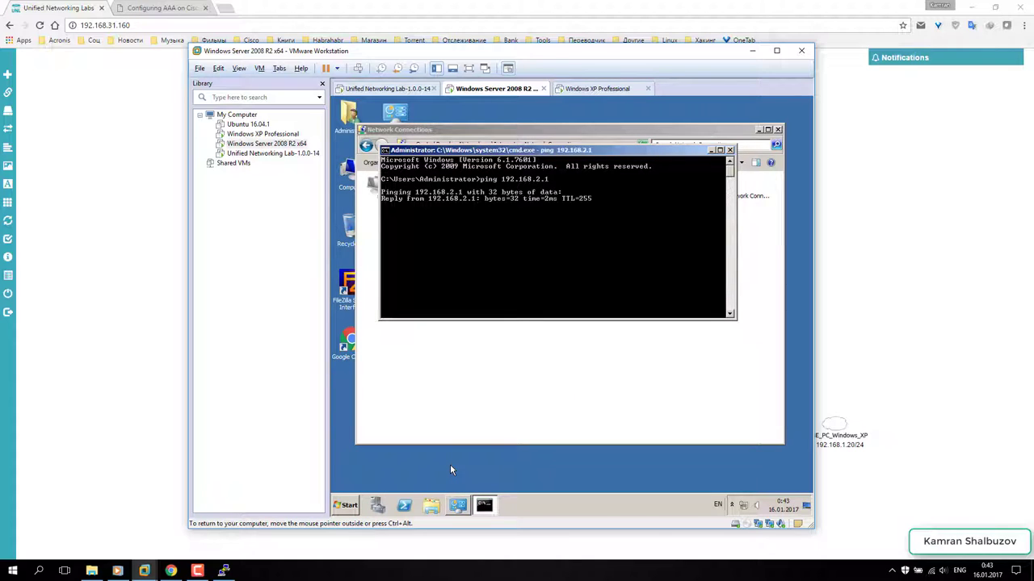
- Minimize the console and Network Connections windows and launch Tftpd32
click(710, 151)
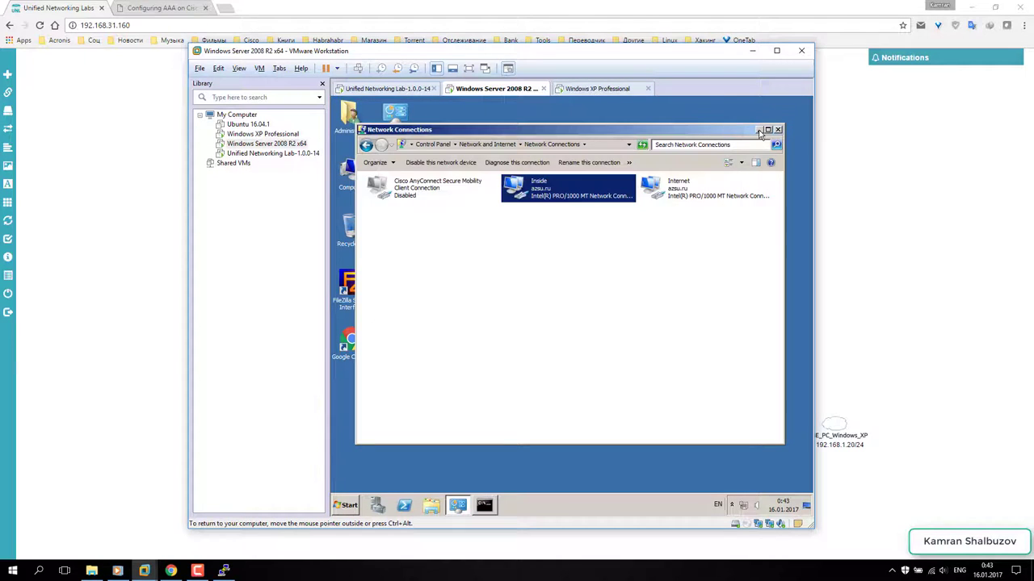
click(759, 129)
double_click(397, 348)
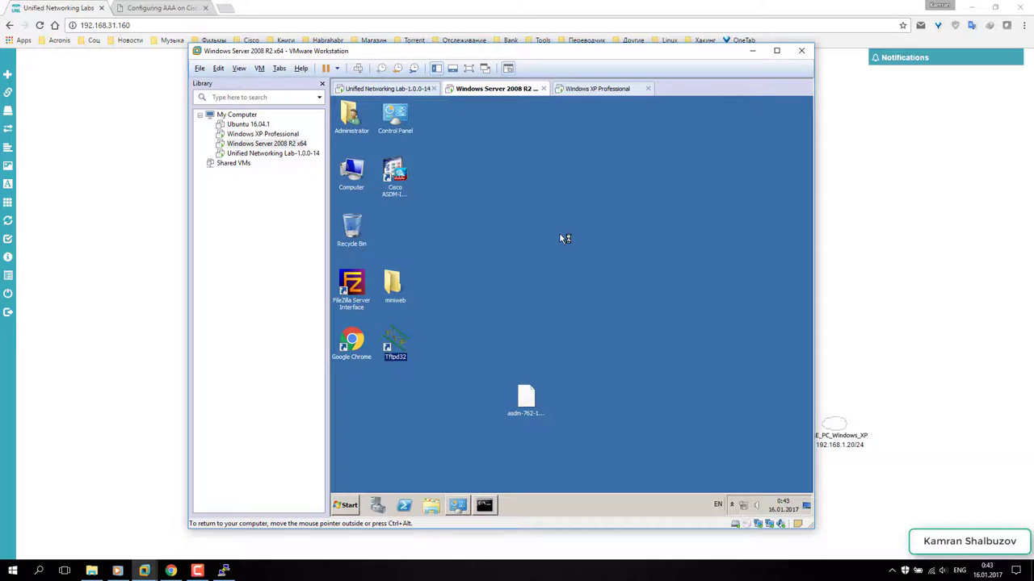
- Set Tftpd32 to serve on interface 192.168.2.2, restarting it once along the way
drag(492, 131, 568, 143)
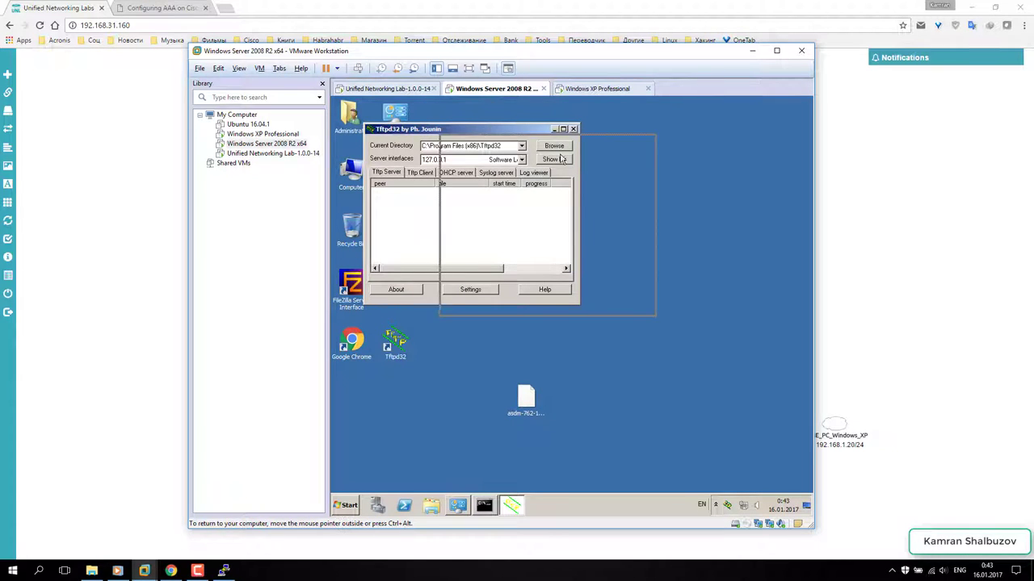
click(596, 171)
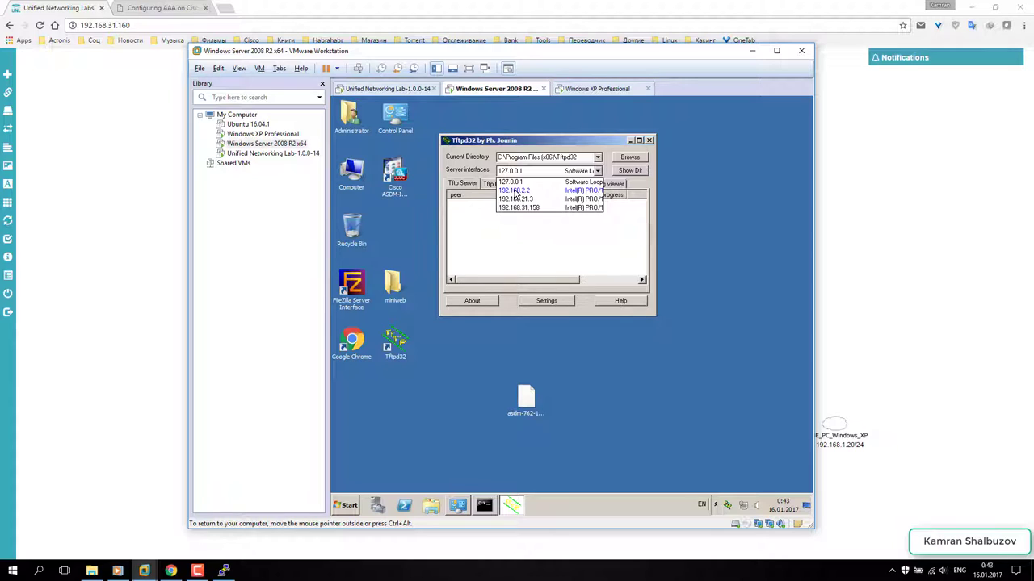
click(516, 191)
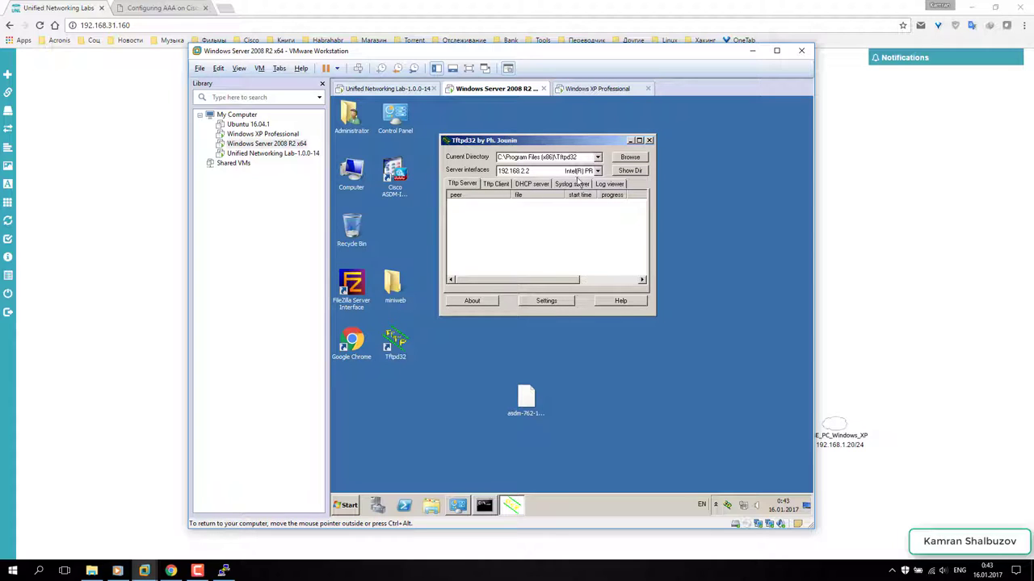
click(649, 141)
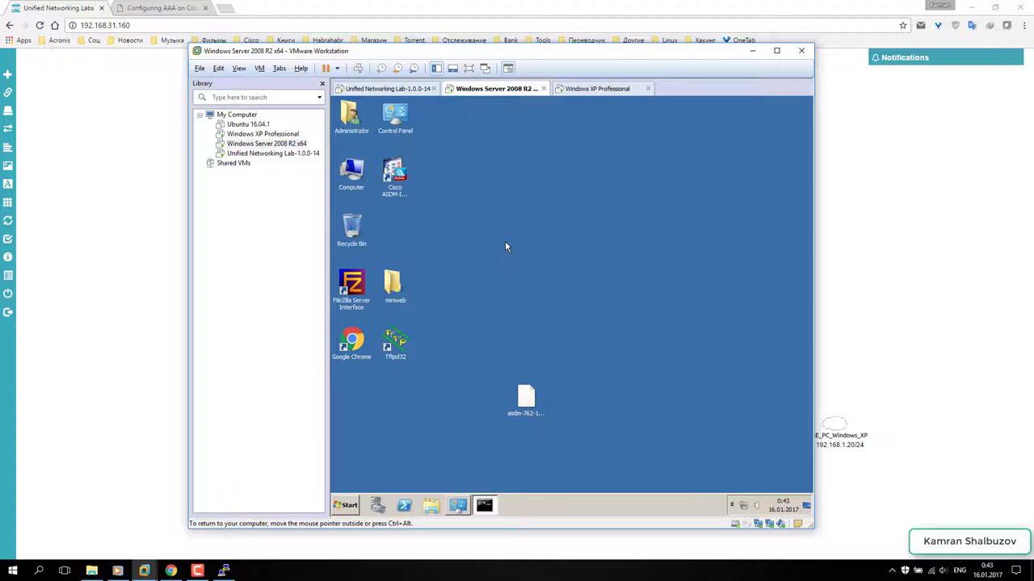
click(400, 342)
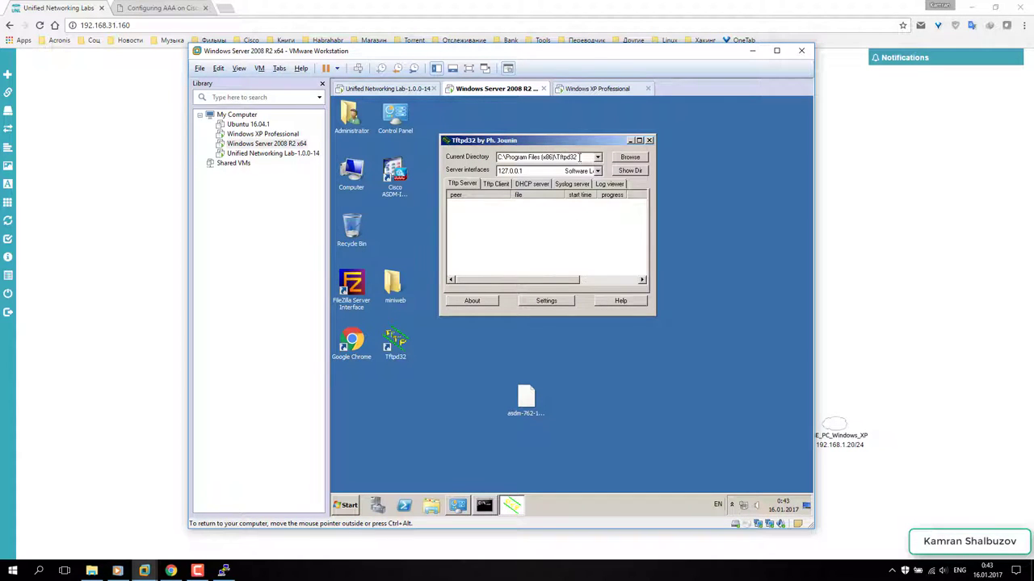
click(598, 172)
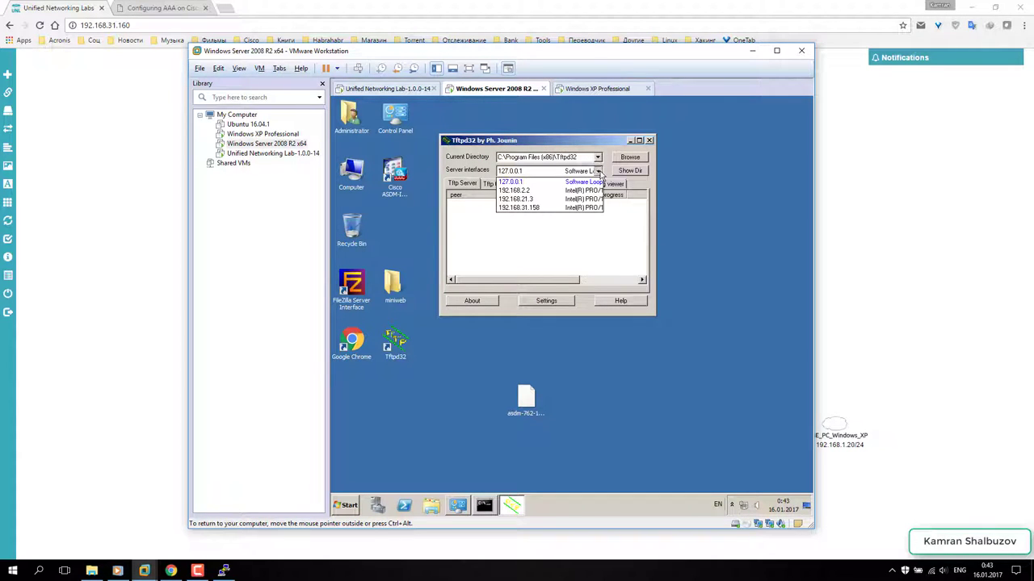
click(517, 191)
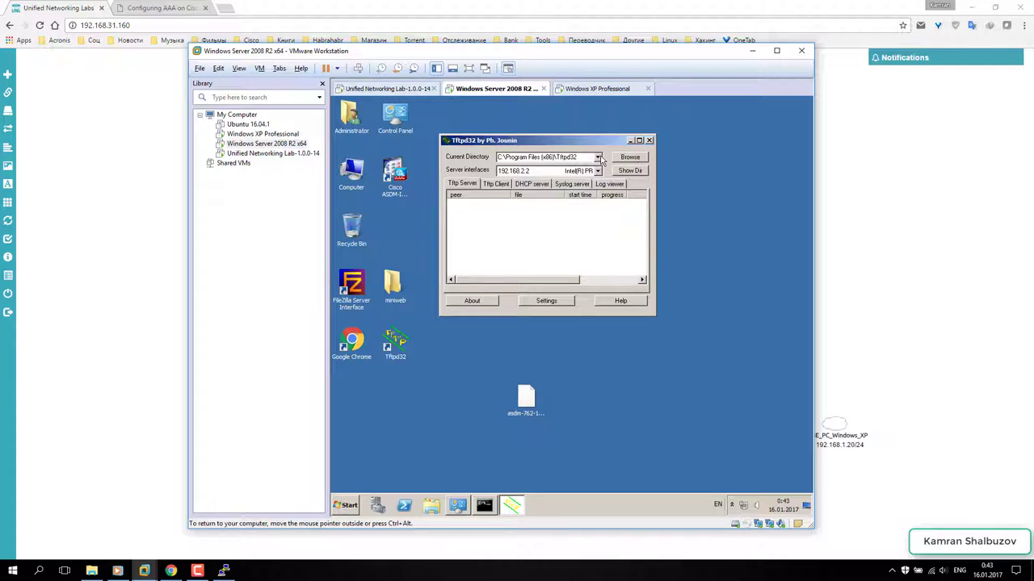
- Make Desktop the TFTP serving folder and confirm asdm-762-150.bin appears in its file listing
click(598, 157)
click(597, 158)
click(625, 160)
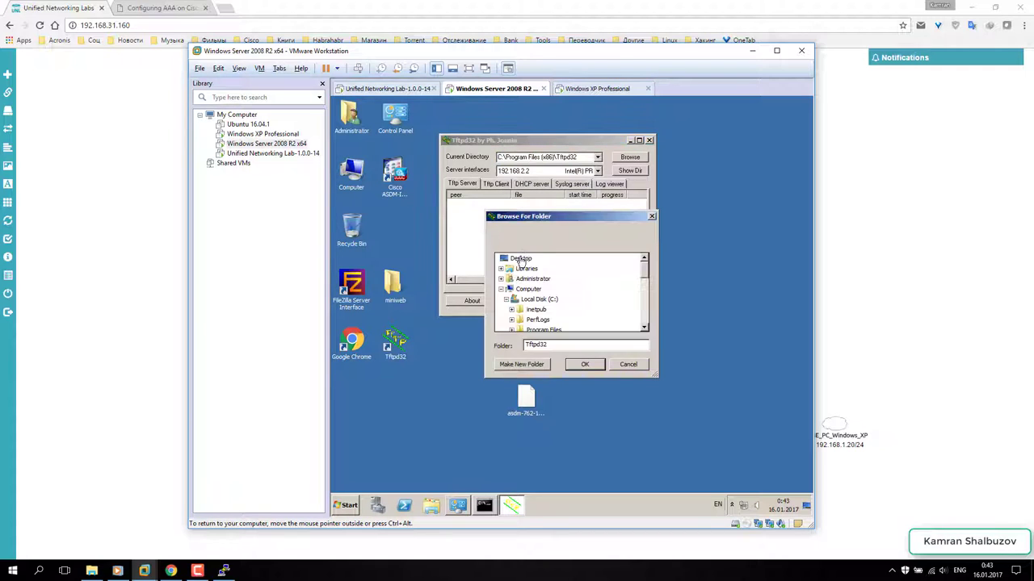
click(521, 256)
click(585, 366)
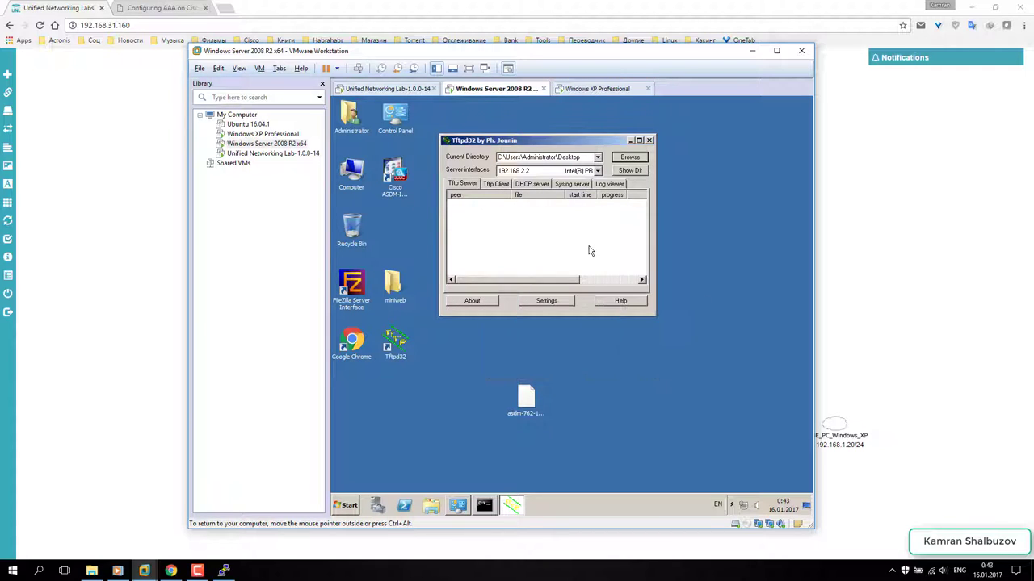
click(622, 171)
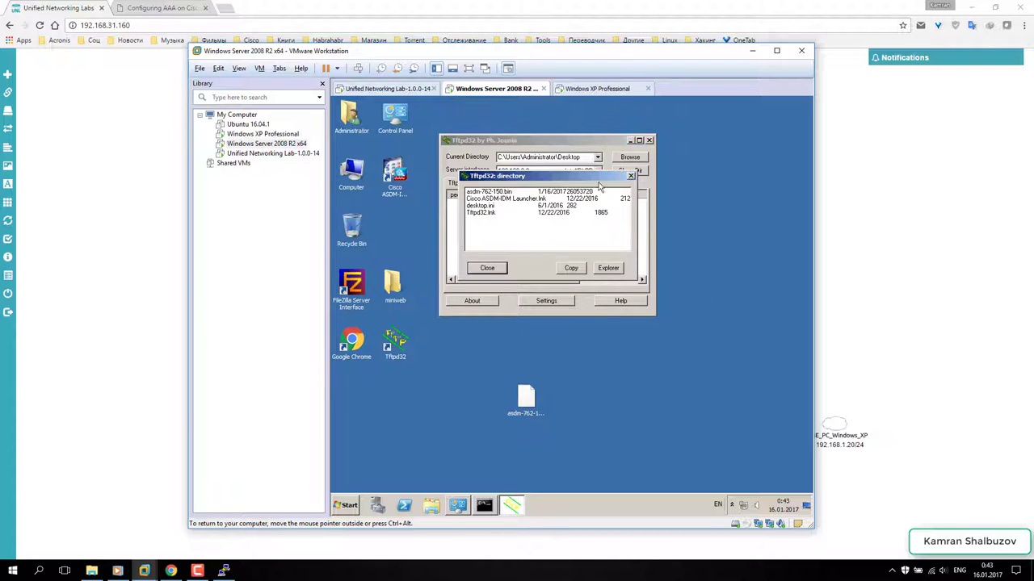
click(492, 194)
click(573, 270)
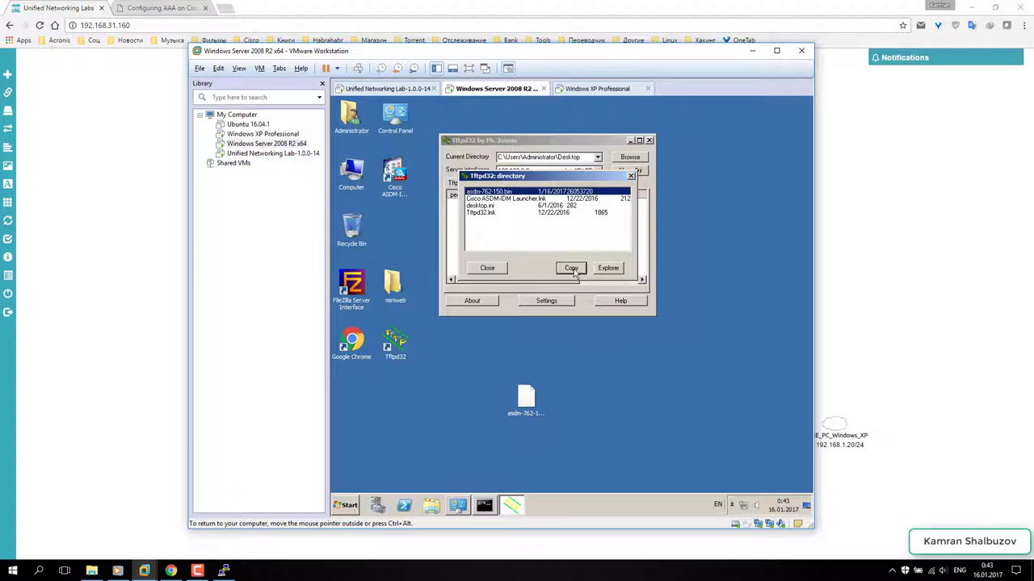
click(495, 273)
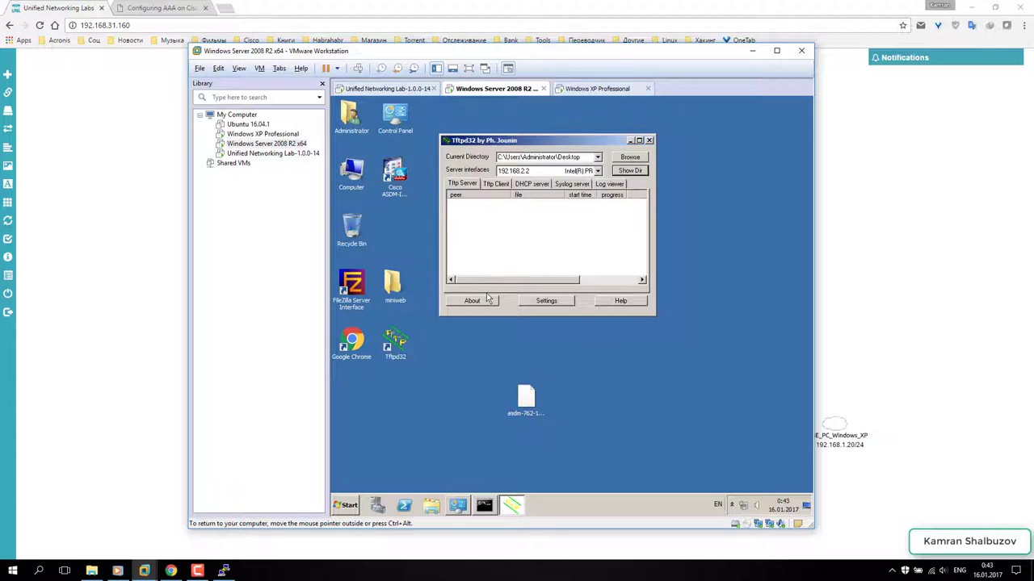
click(223, 571)
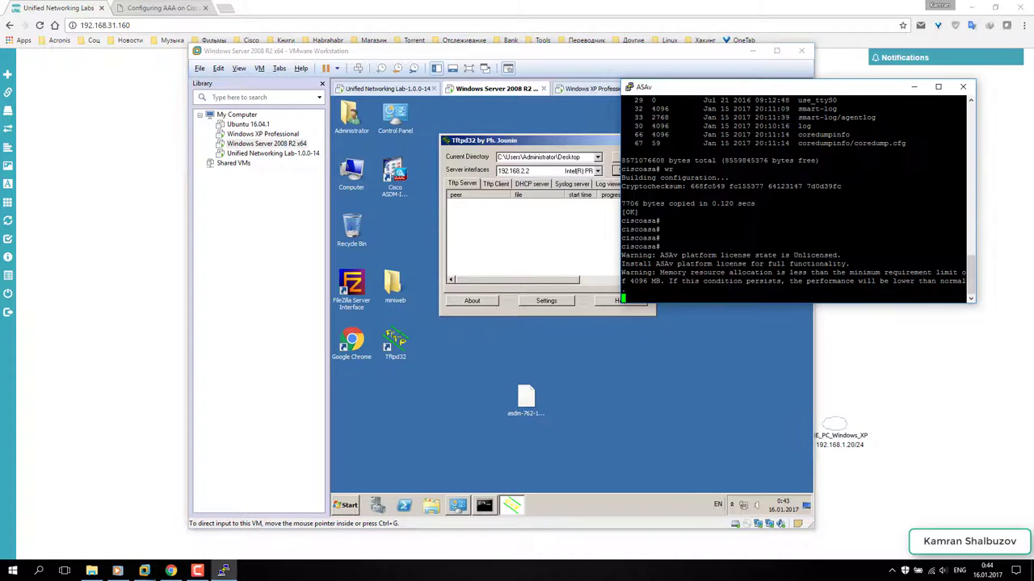
- Show the TFTP file listing, then start 'copy tftp flash' on the ASAv console
click(547, 138)
drag(547, 138, 523, 135)
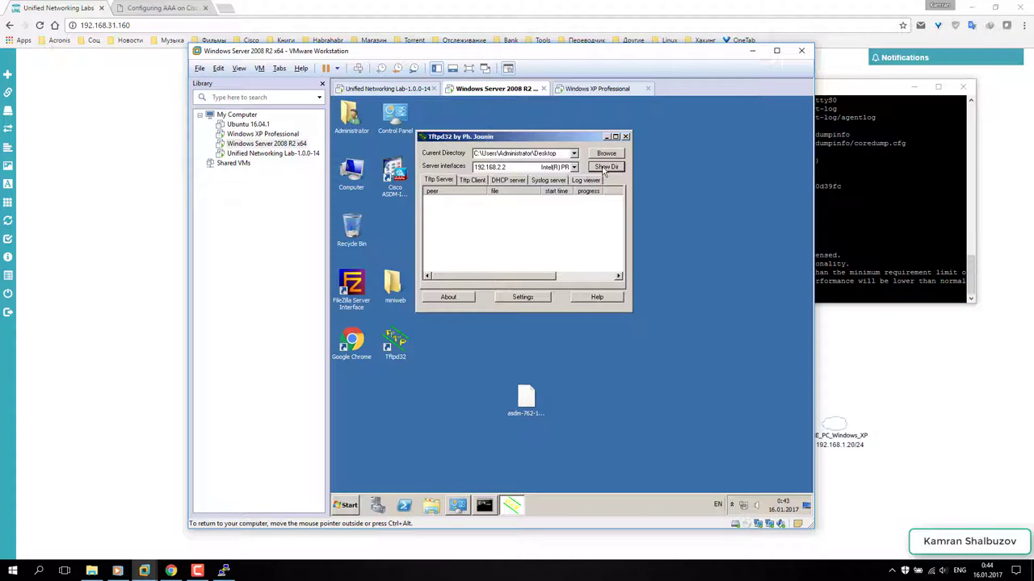
click(604, 167)
click(223, 571)
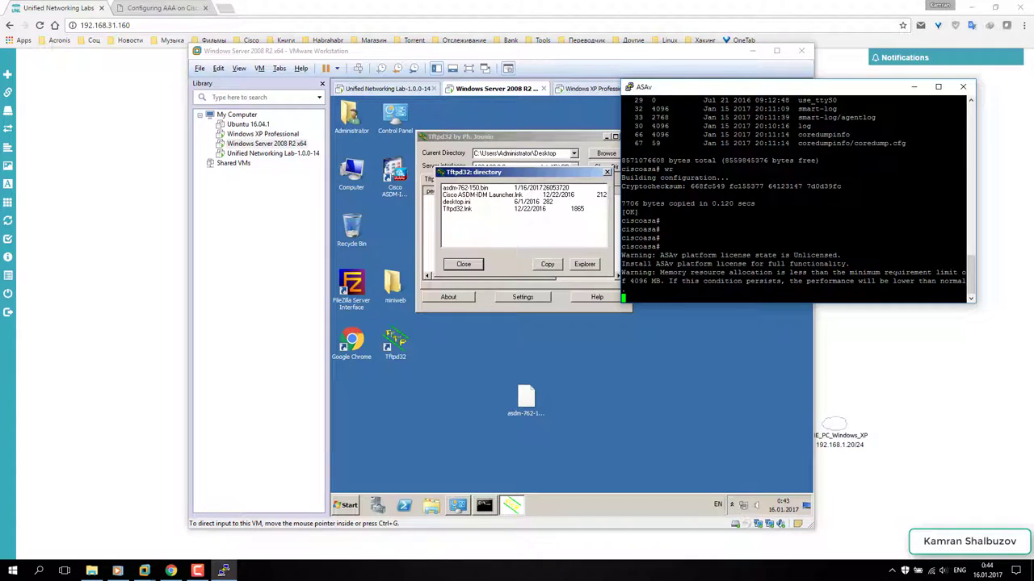
key(Return)
key(Return)
key(Return)
key(Return)
key(Return)
text(co)
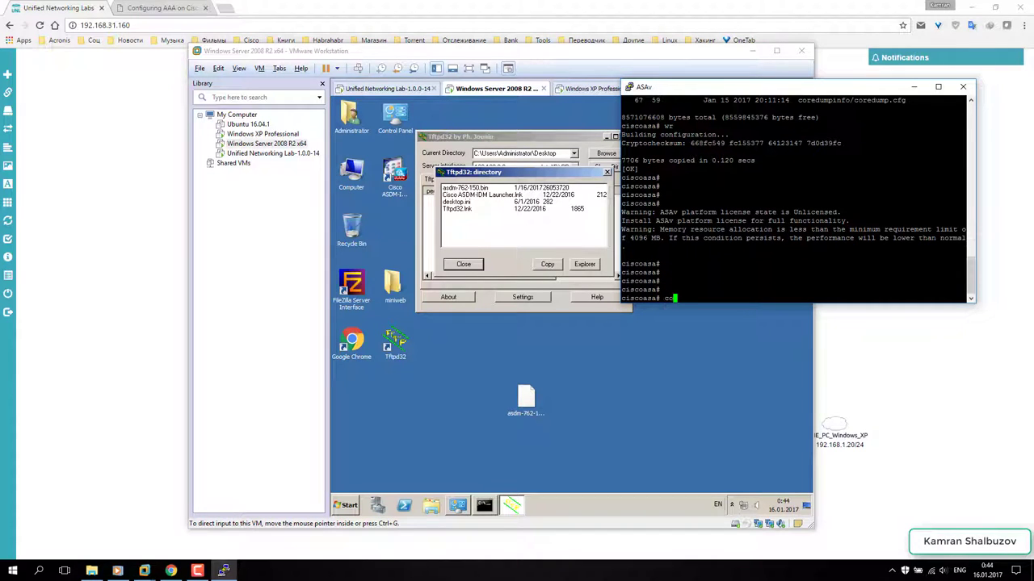
text(p)
key(Tab)
text(t)
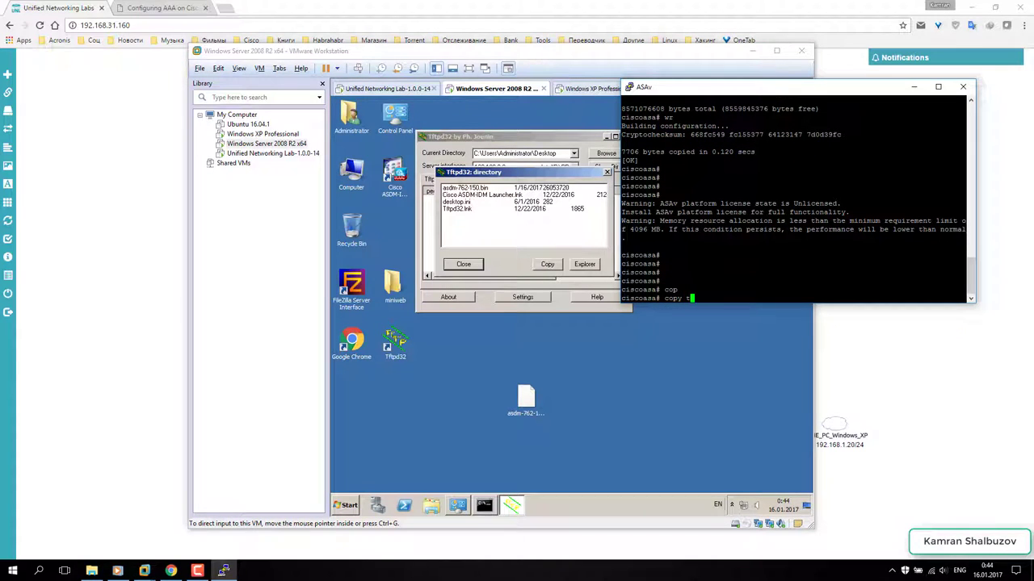
text(ftp fla)
text(sh)
key(Return)
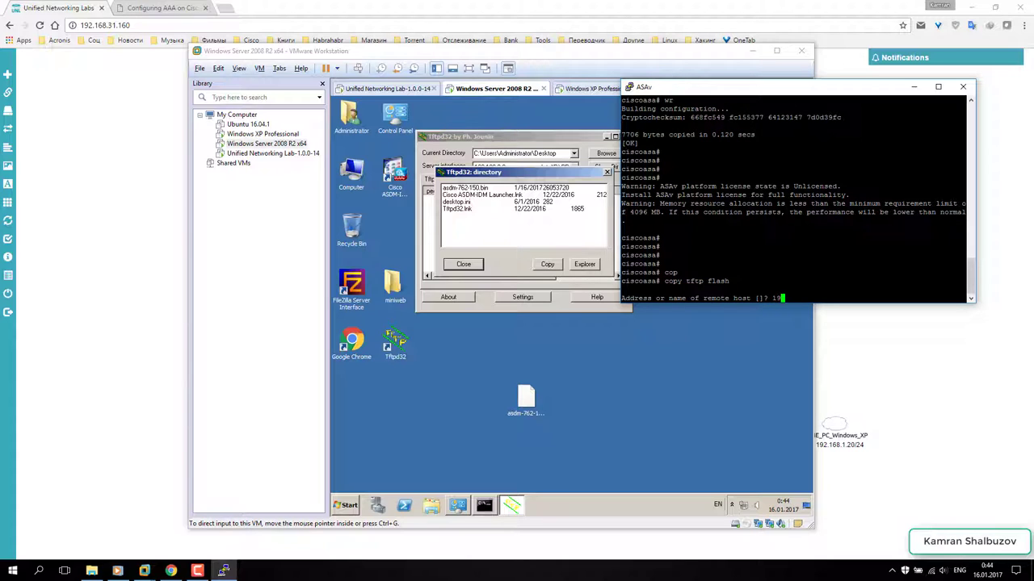
- Copy asdm-762-150.bin from host 192.168.2.2 to flash with the default destination name
text(192.168.2.2)
key(Return)
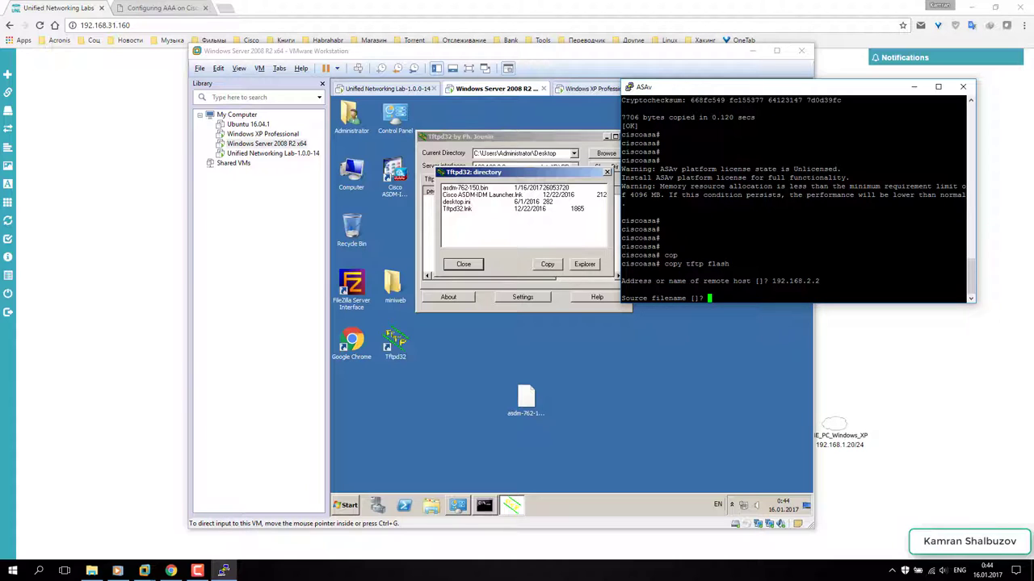
key(ctrl+v)
key(Return)
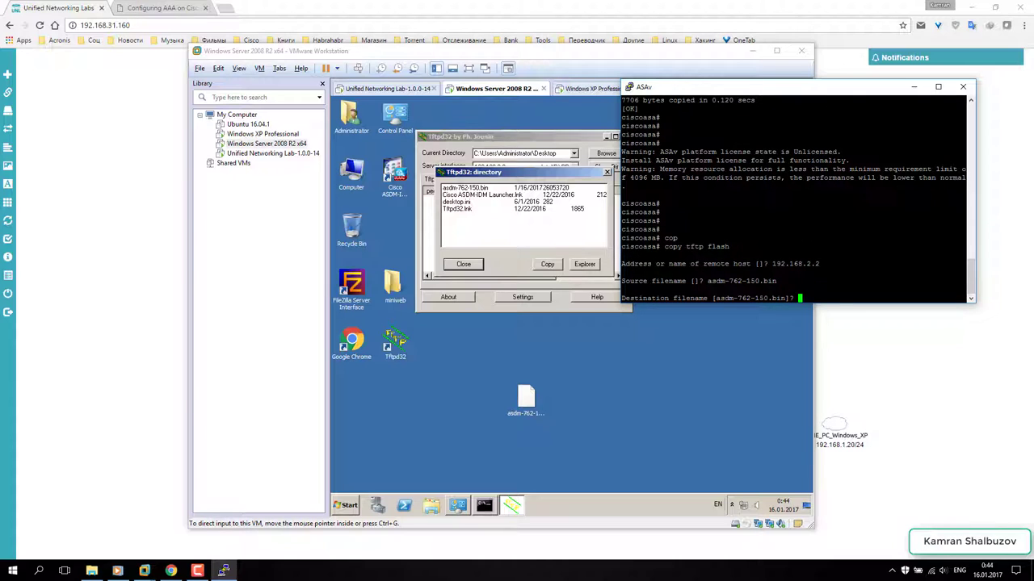
key(Return)
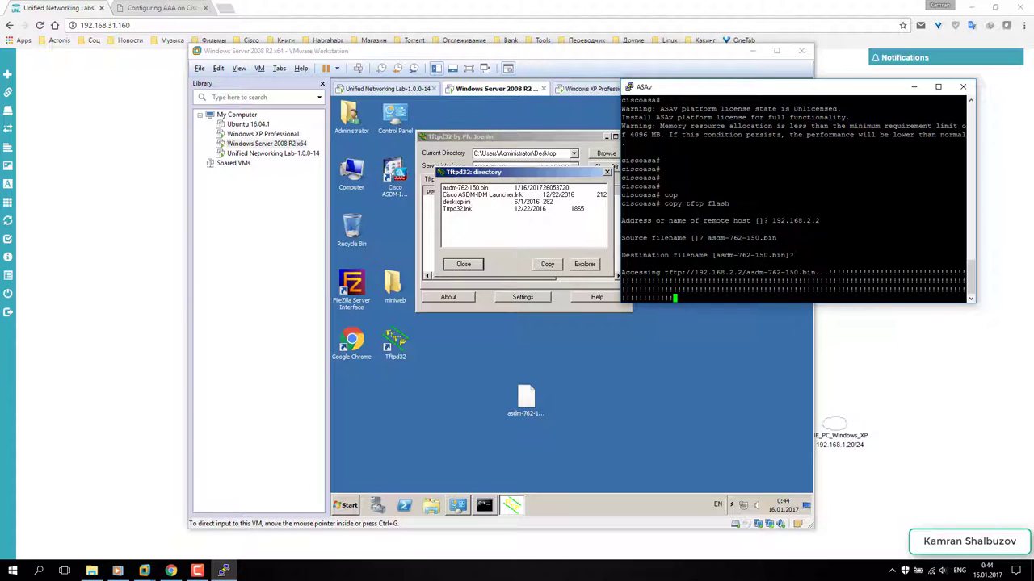
click(473, 264)
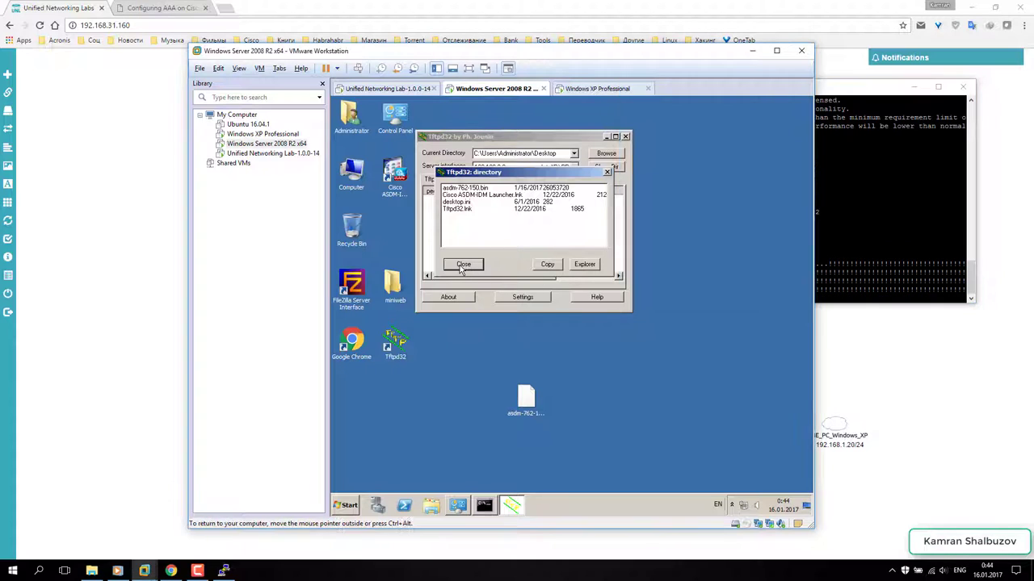
click(473, 264)
key(ctrl+alt)
key(alt+Tab)
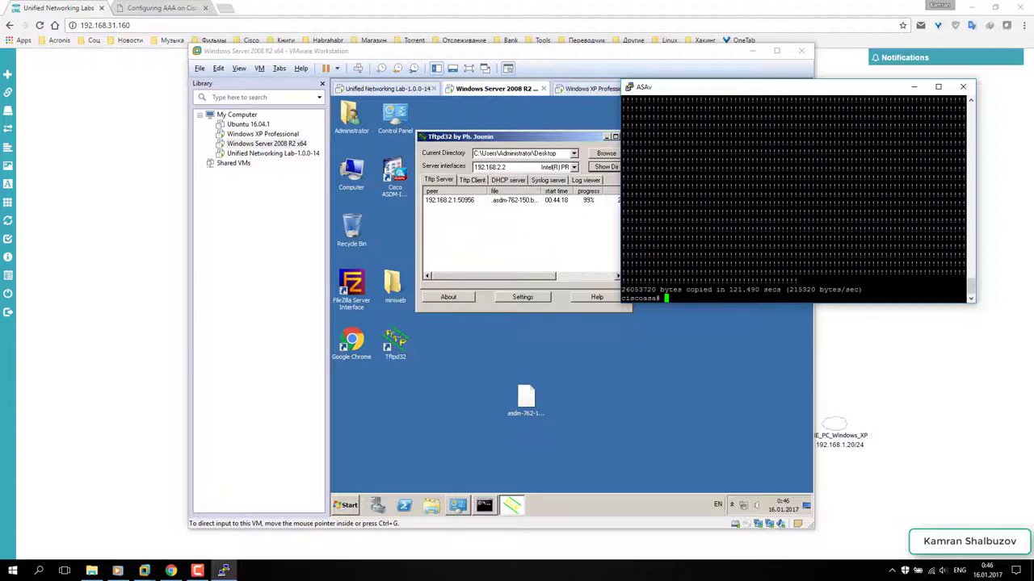
- Configure 'asdm image asdm-762-150.bin' on the ASA and save the configuration with wr
text(conf t)
key(Return)
key(Return)
key(Return)
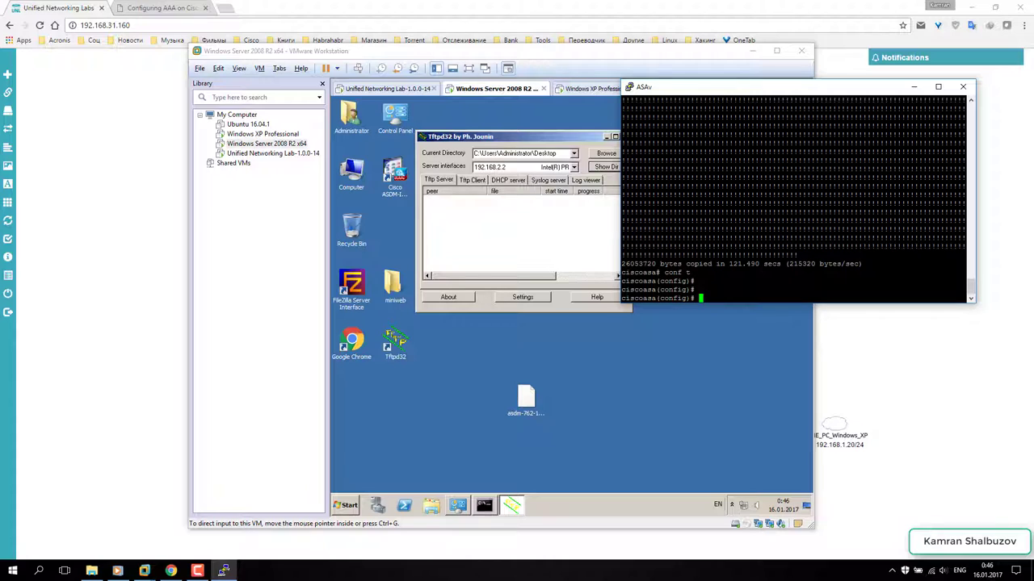
text(asdm)
text( ima)
key(Tab)
text(asdm-762-150.bin)
key(Return)
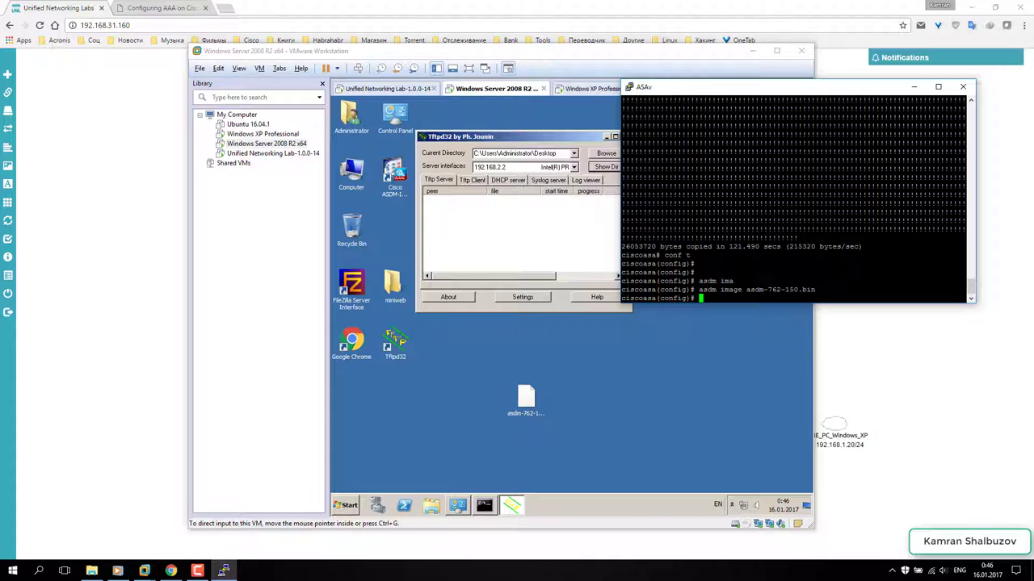
key(Return)
key(ctrl+z)
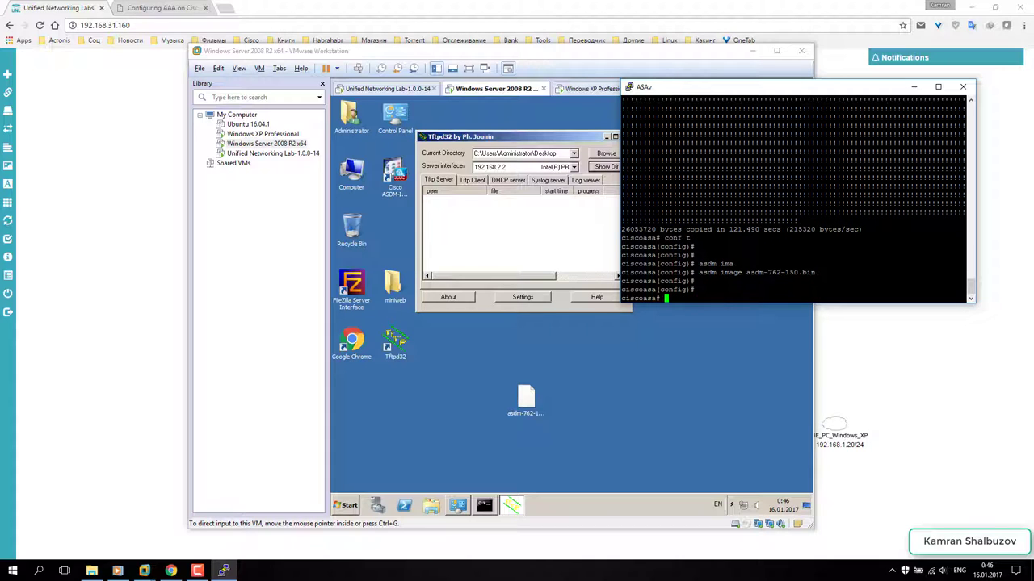
key(Return)
key(Return)
text(wr)
key(Return)
key(Return)
key(Return)
key(Return)
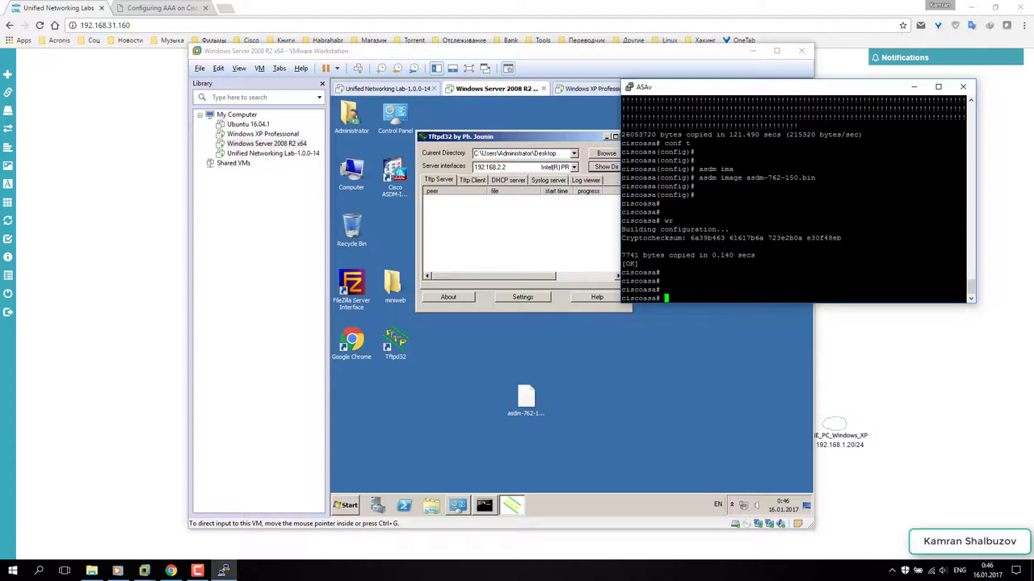
- Close Tftpd32, tidy and refresh the server desktop, and select the ASDM-IDM Launcher shortcut
click(557, 243)
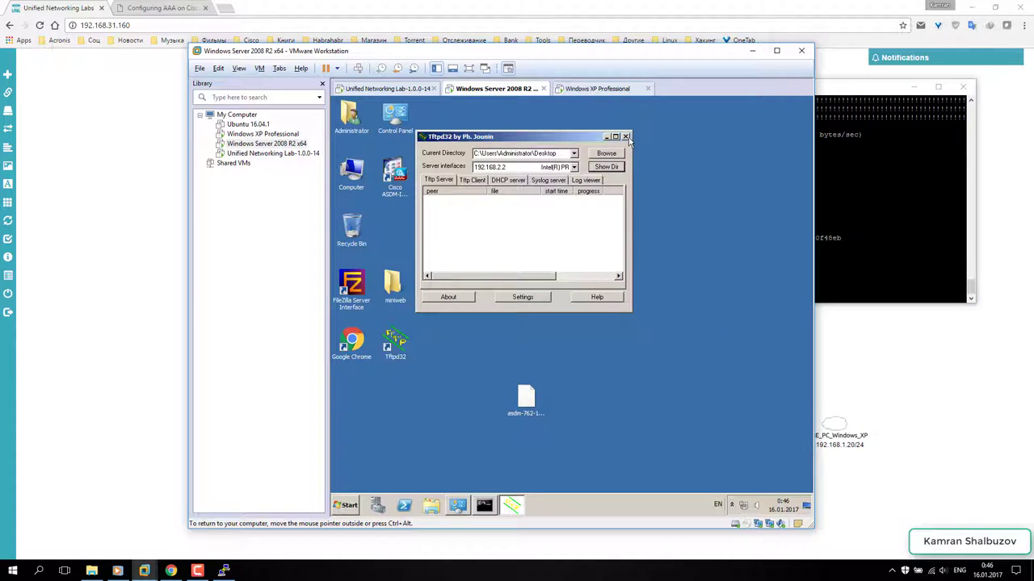
click(626, 137)
click(522, 415)
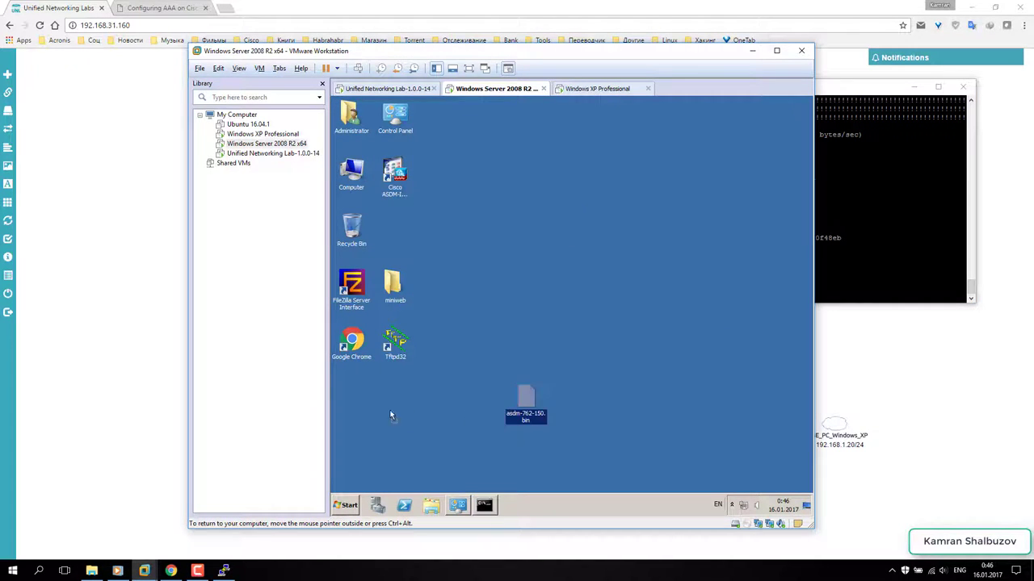
drag(353, 389, 353, 391)
right_click(502, 238)
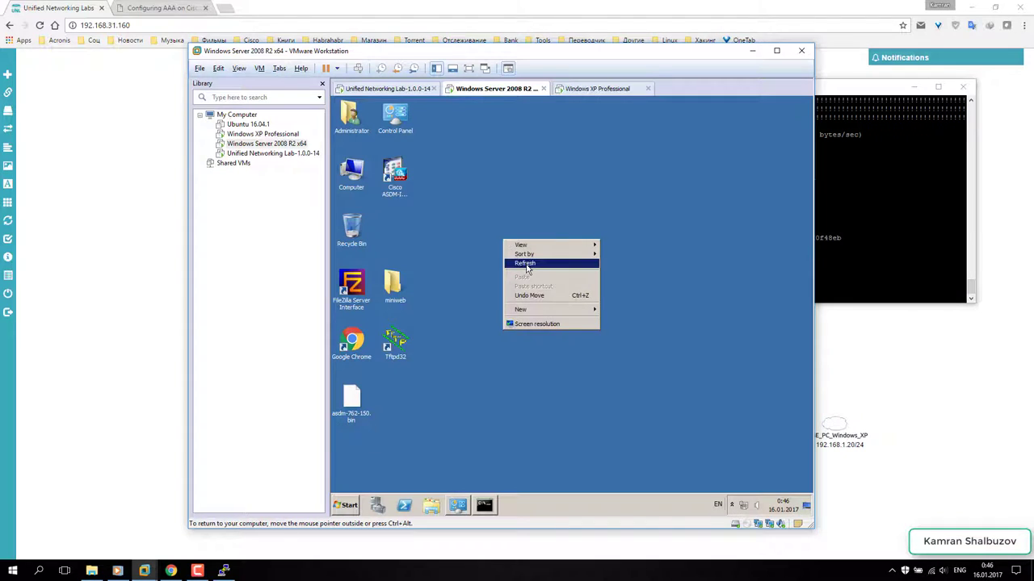
click(530, 262)
click(394, 173)
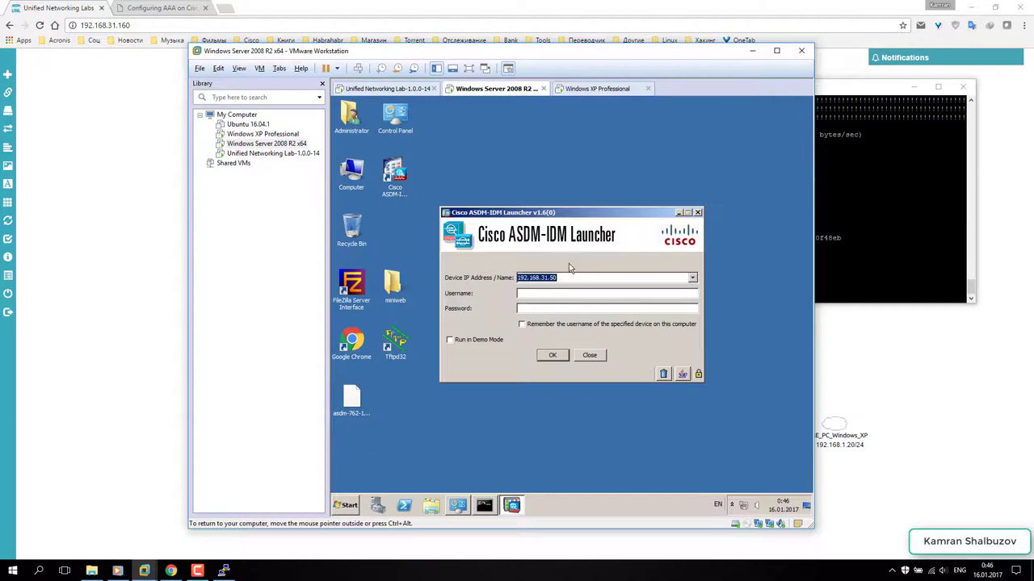
- Connect the launcher to 192.168.2.1, passing the certificate warning and accepting the upgrade
click(557, 278)
drag(556, 278, 541, 278)
text(2.)
click(552, 357)
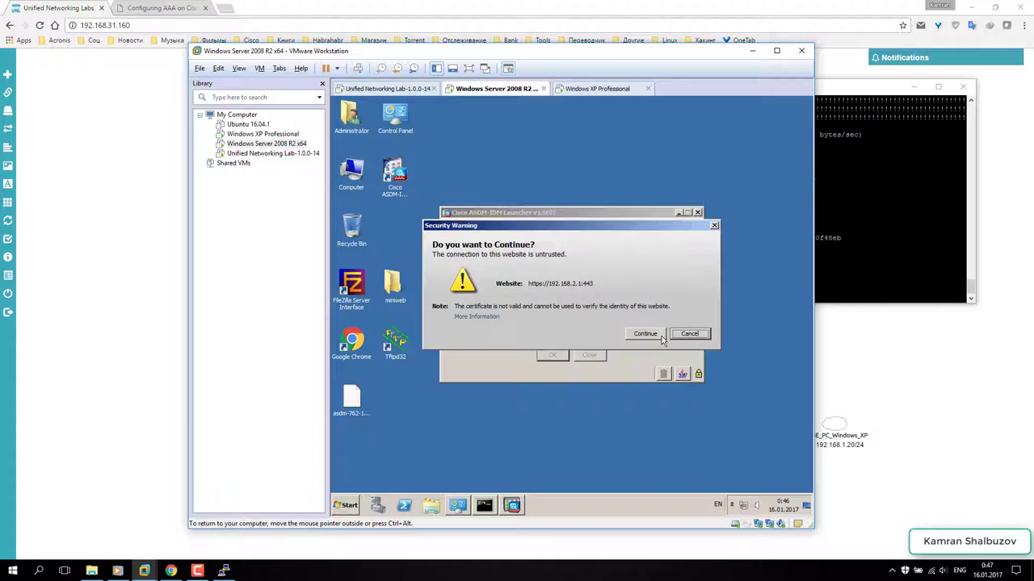
click(660, 336)
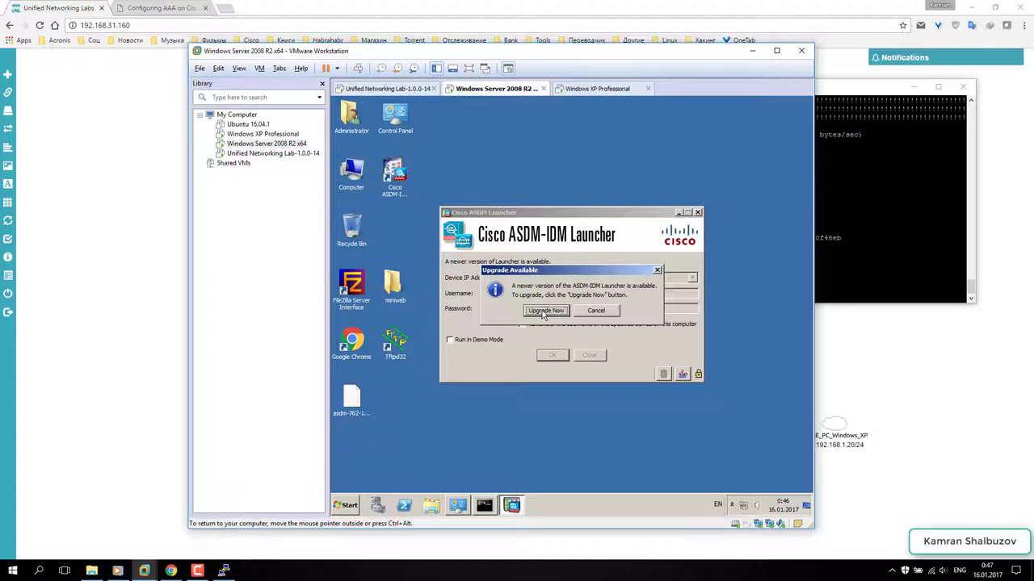
click(545, 311)
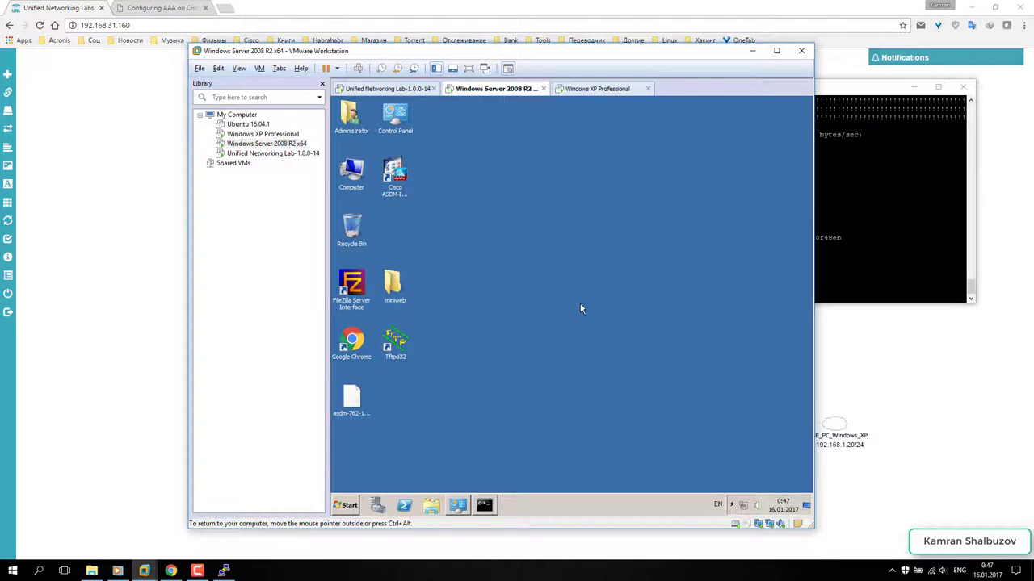
- Complete the launcher InstallShield wizard with default settings and start the new launcher
click(630, 385)
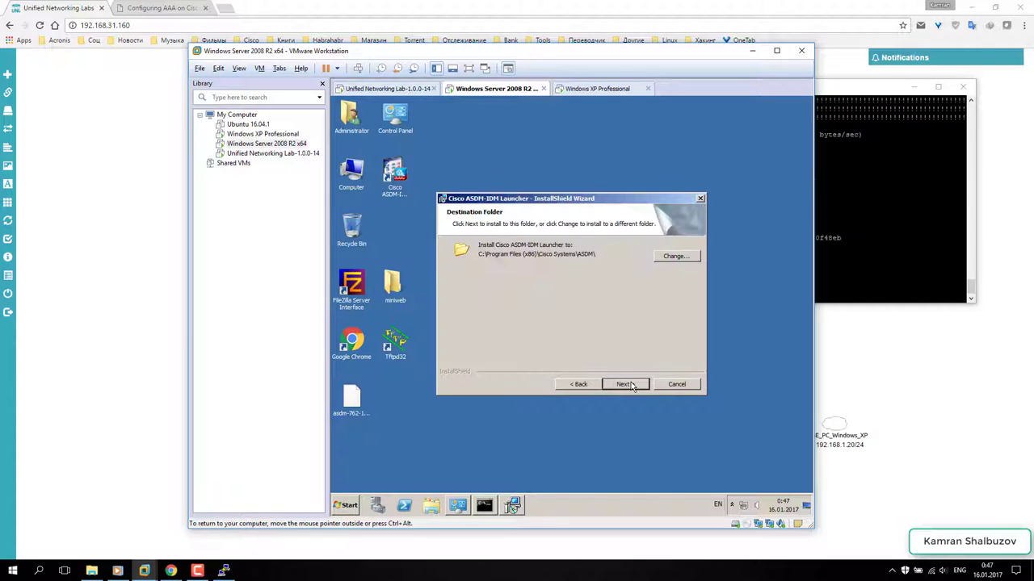
click(626, 384)
click(627, 384)
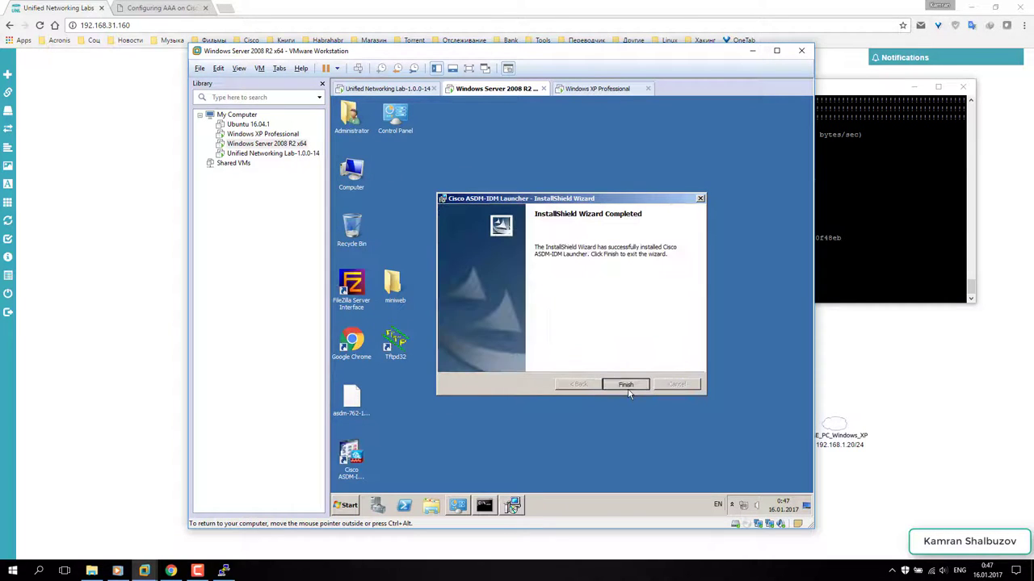
click(626, 385)
double_click(356, 457)
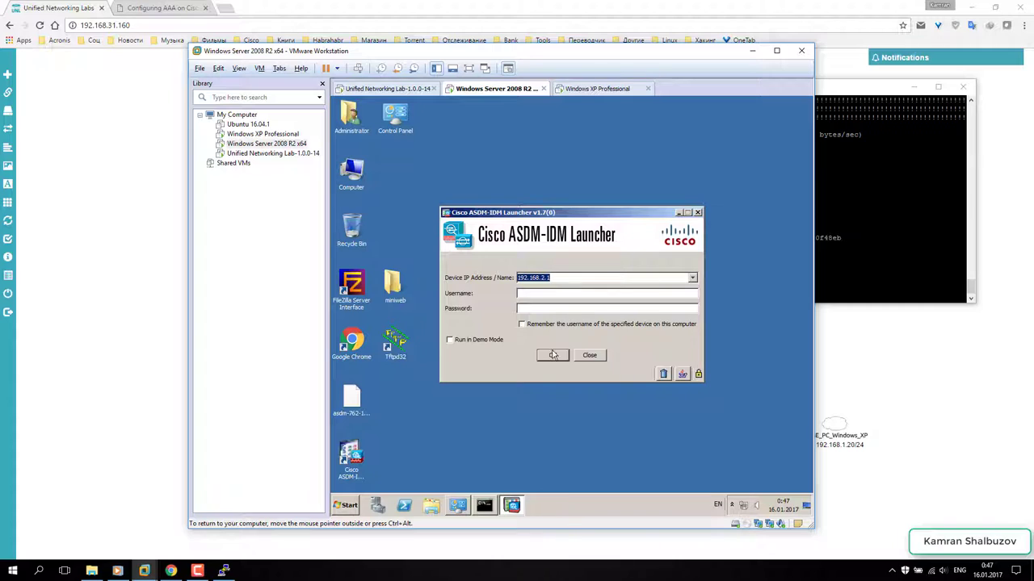
- Log in to 192.168.2.1 and let ASDM 7.6(2)150 download and load, glancing at the topology meanwhile
click(546, 294)
click(552, 358)
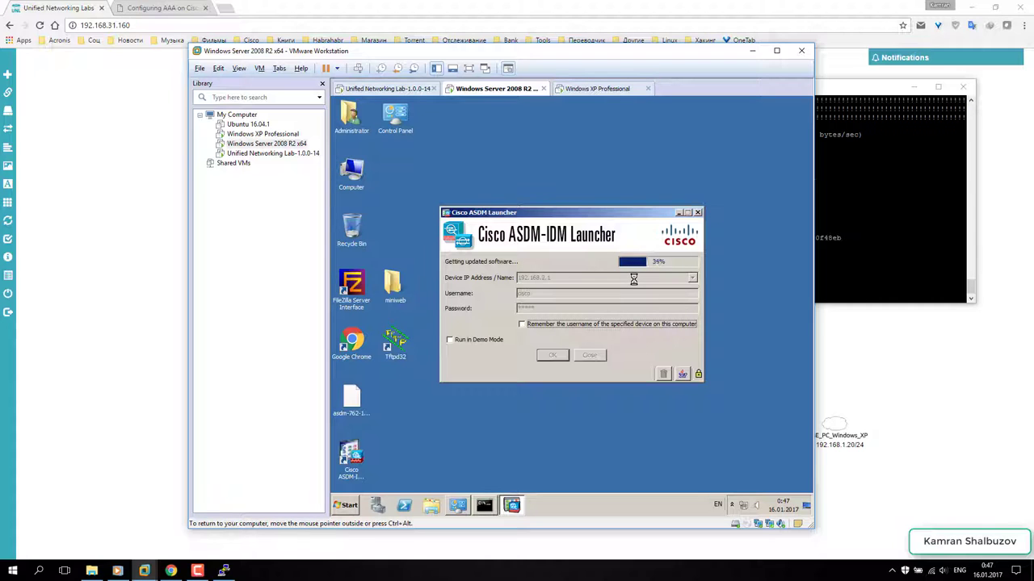
click(913, 87)
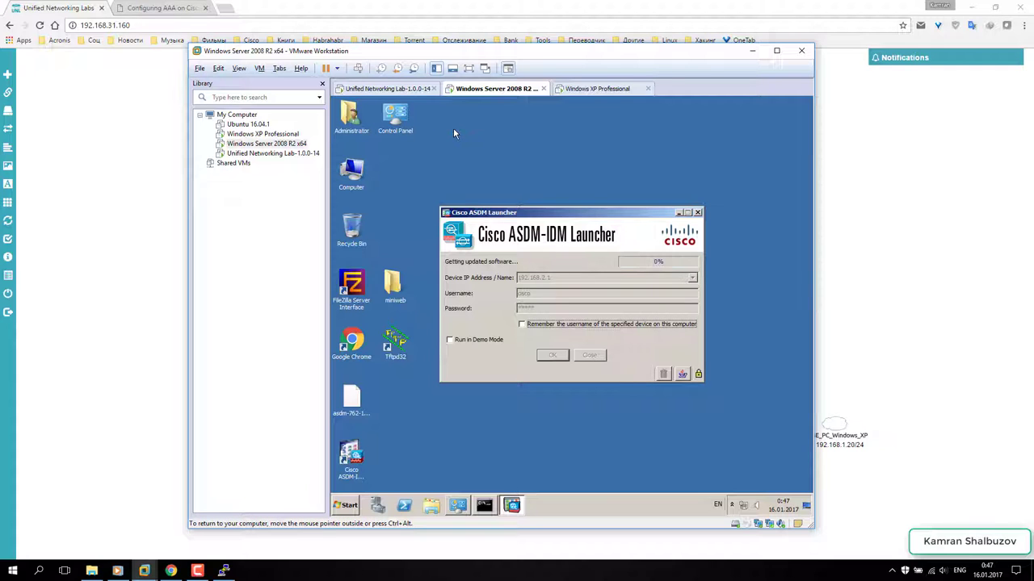
drag(477, 51, 437, 352)
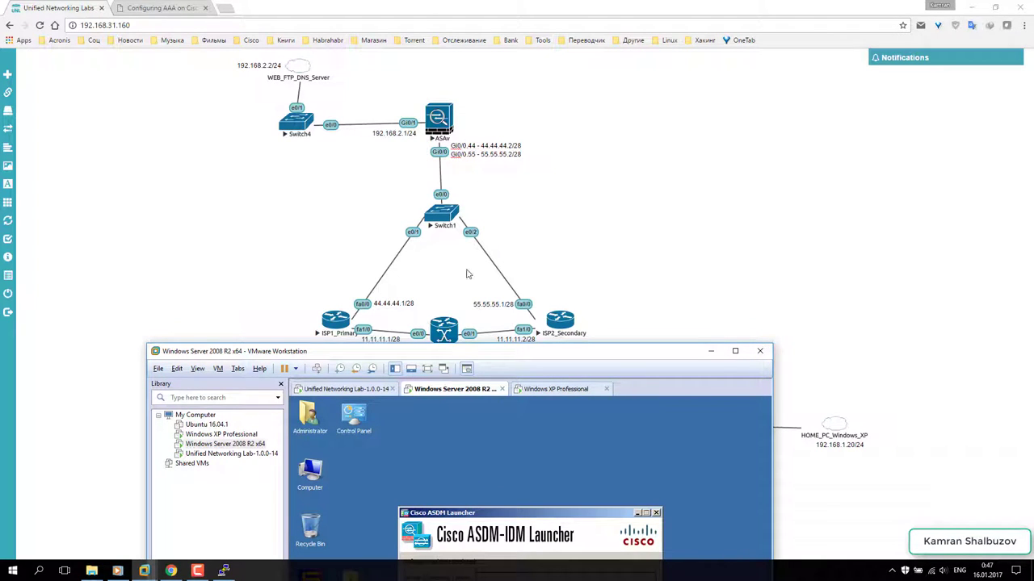
drag(434, 356, 431, 64)
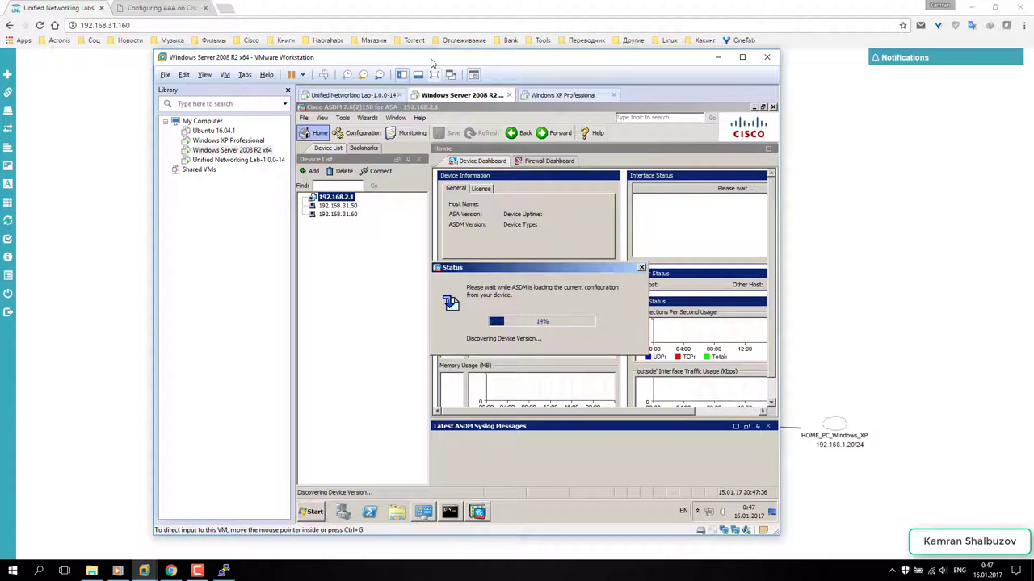
- Enlarge the VM window, enable ASDM logging and save the running configuration to flash
drag(423, 61, 302, 32)
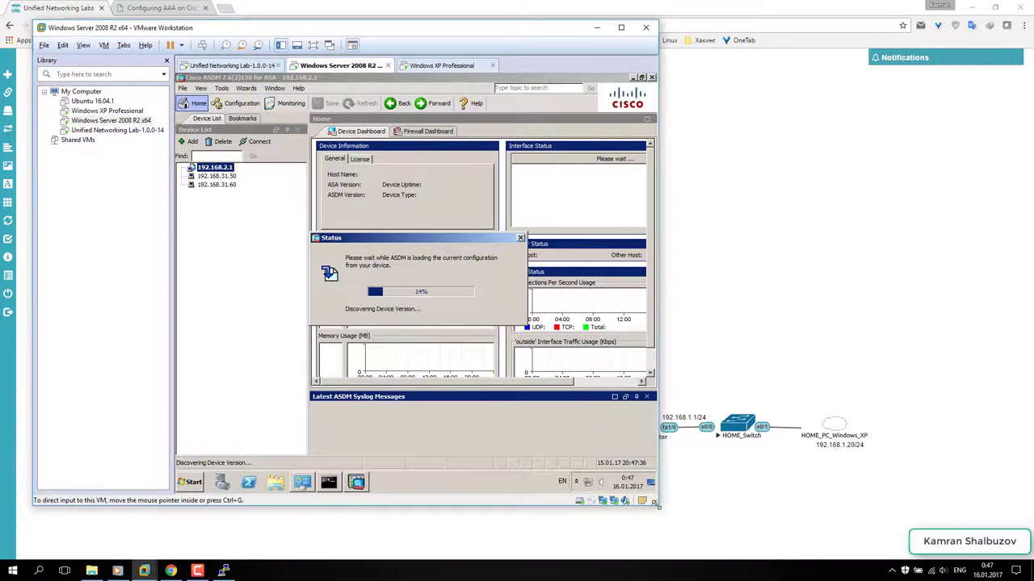
drag(657, 510, 932, 540)
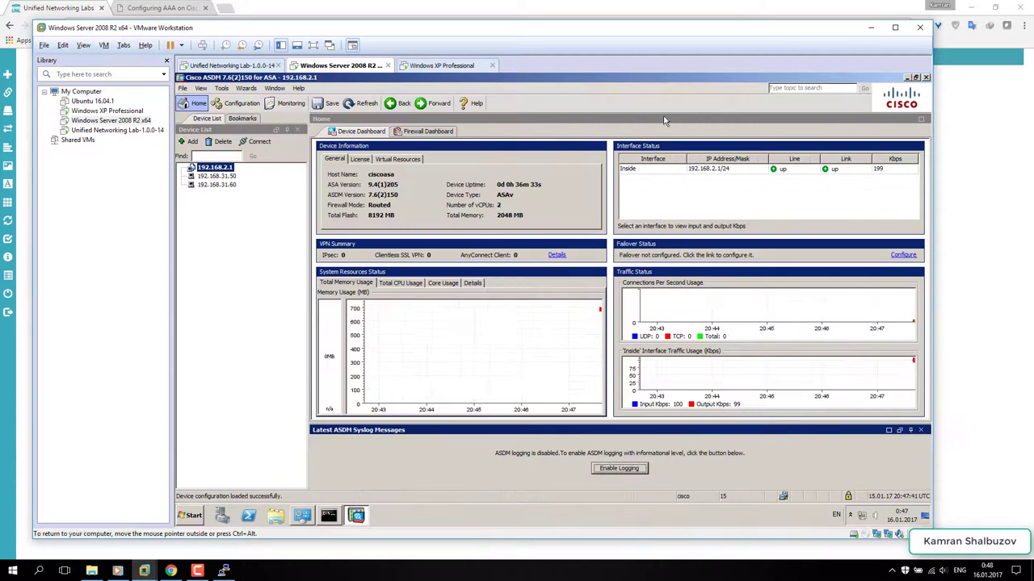
click(629, 468)
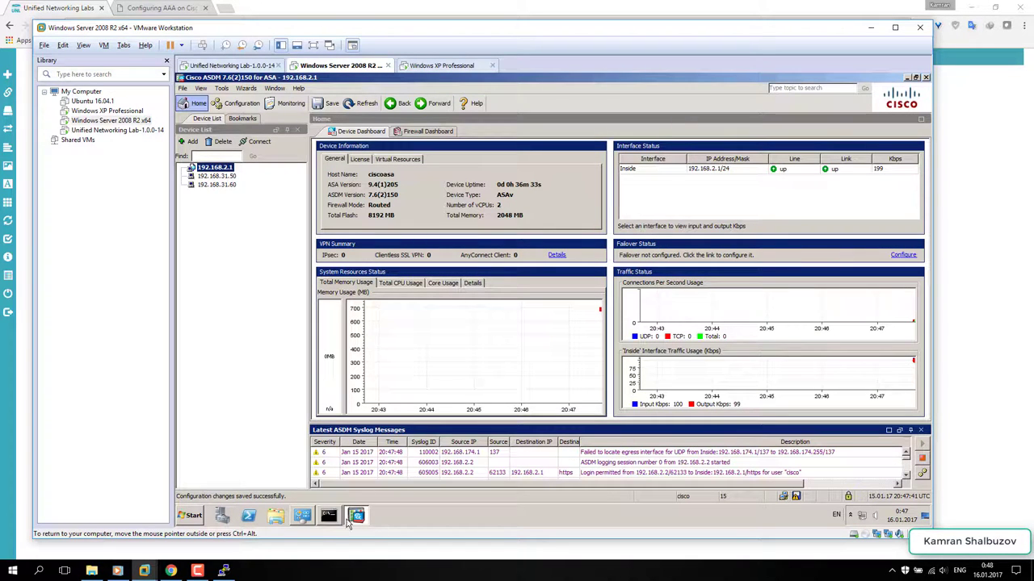
click(326, 103)
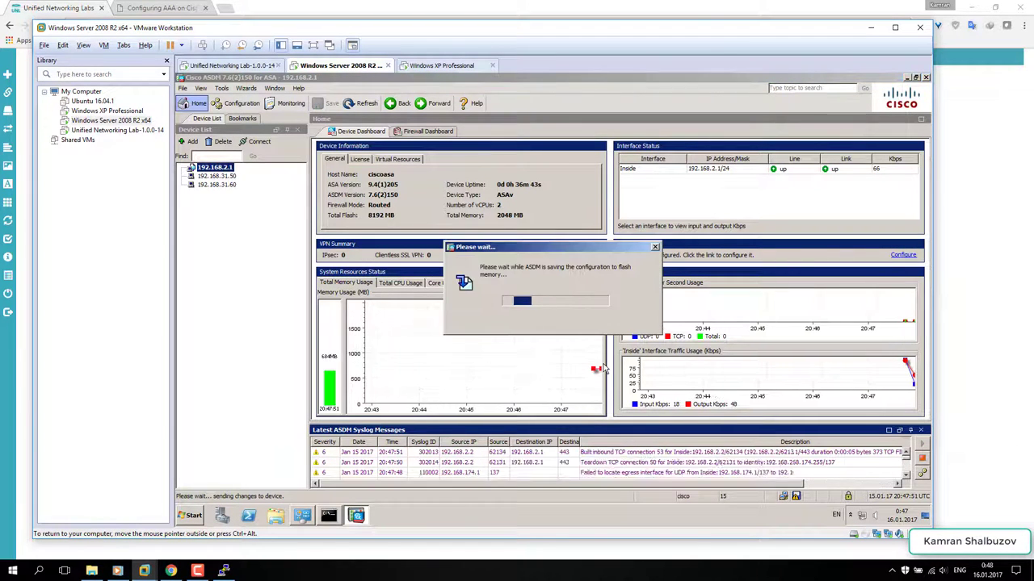
- Show the ASA interface table under Configuration > Device Setup > Interface Settings > Interfaces
click(237, 103)
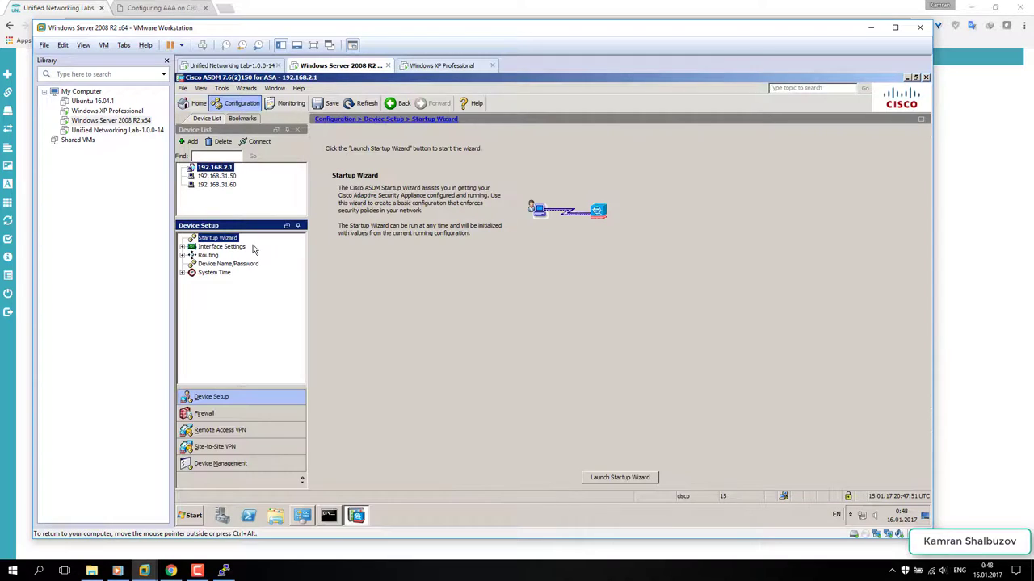
click(183, 247)
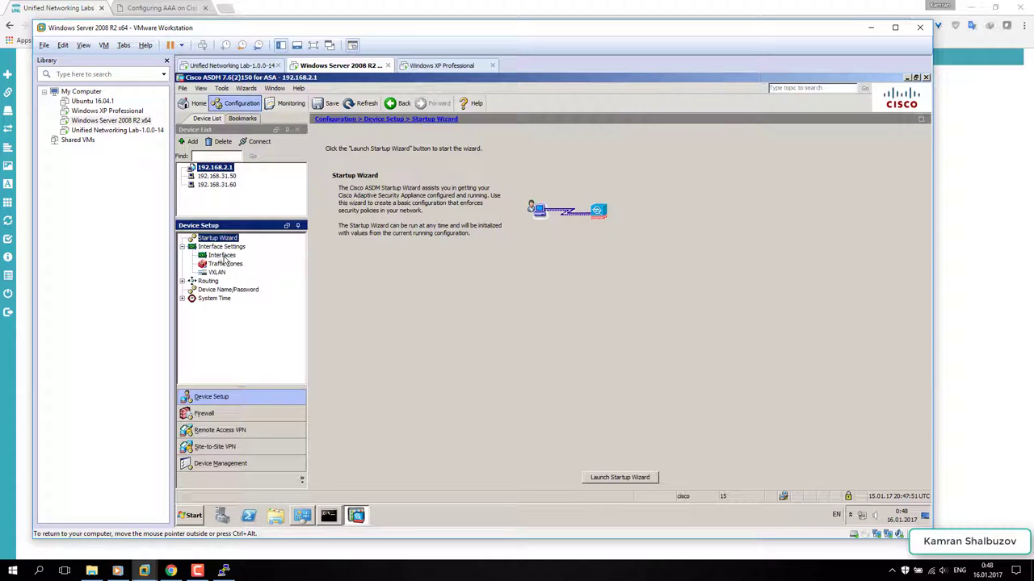
click(223, 255)
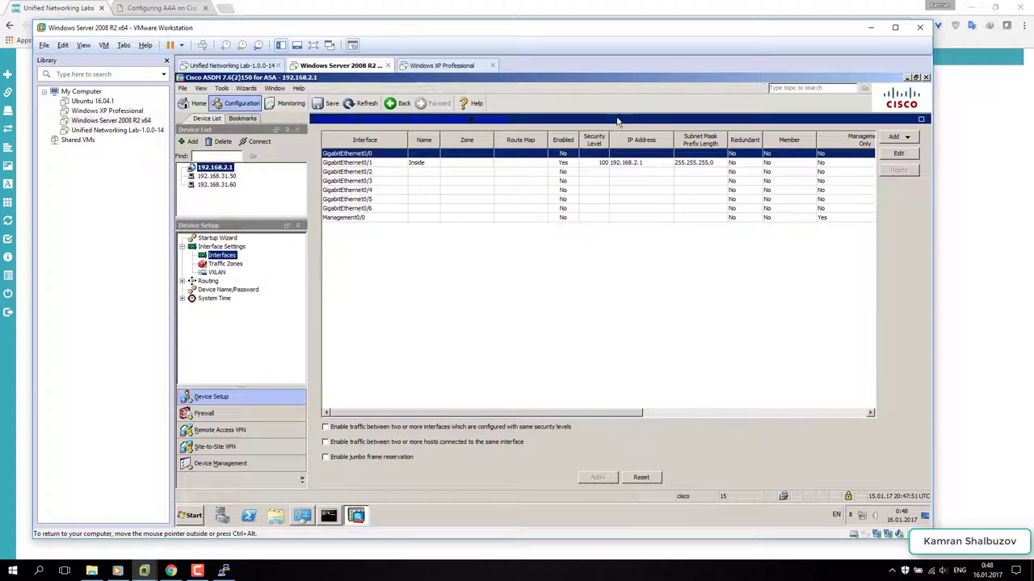
drag(601, 33, 559, 327)
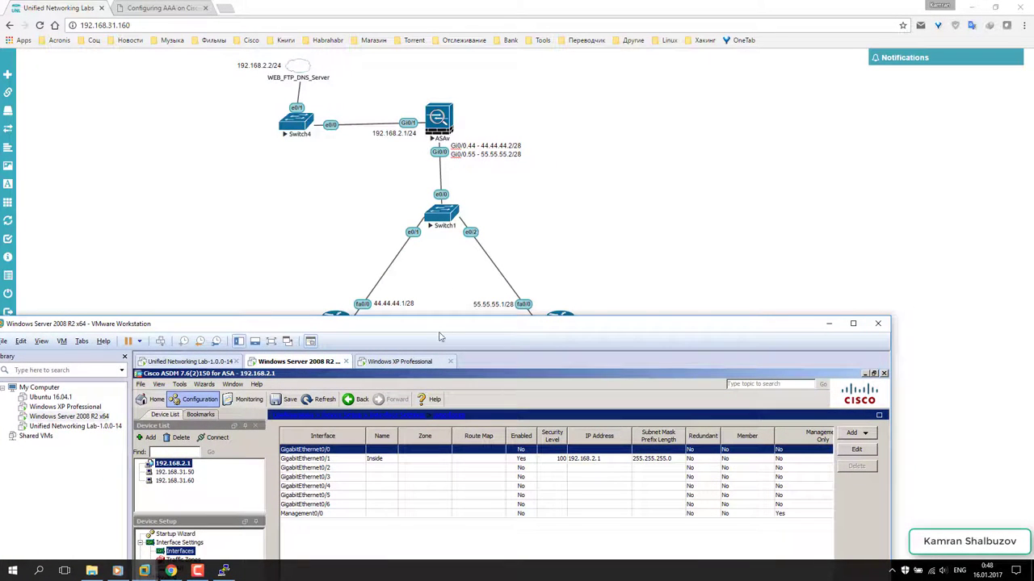
drag(440, 337, 448, 234)
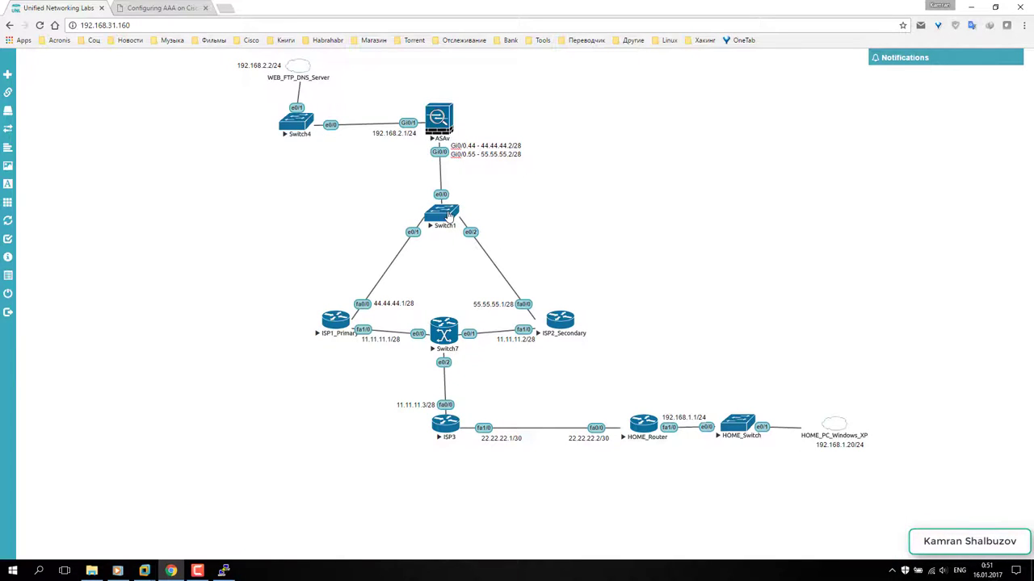
- On Switch1's console, enter configuration mode and create VLAN 44 named ISP1
click(448, 215)
drag(185, 41, 803, 137)
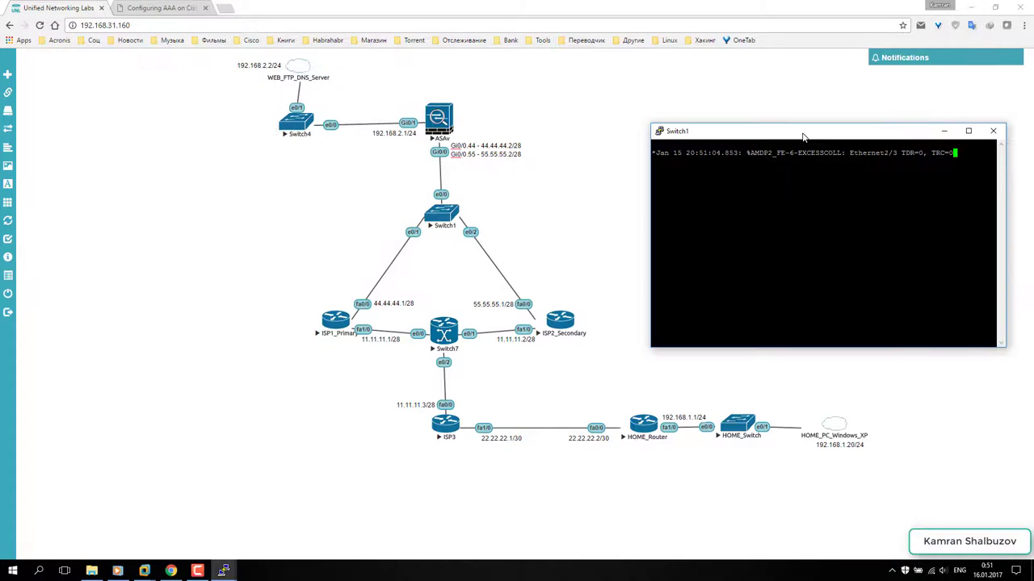
key(Return)
key(Return)
key(Return)
key(Return)
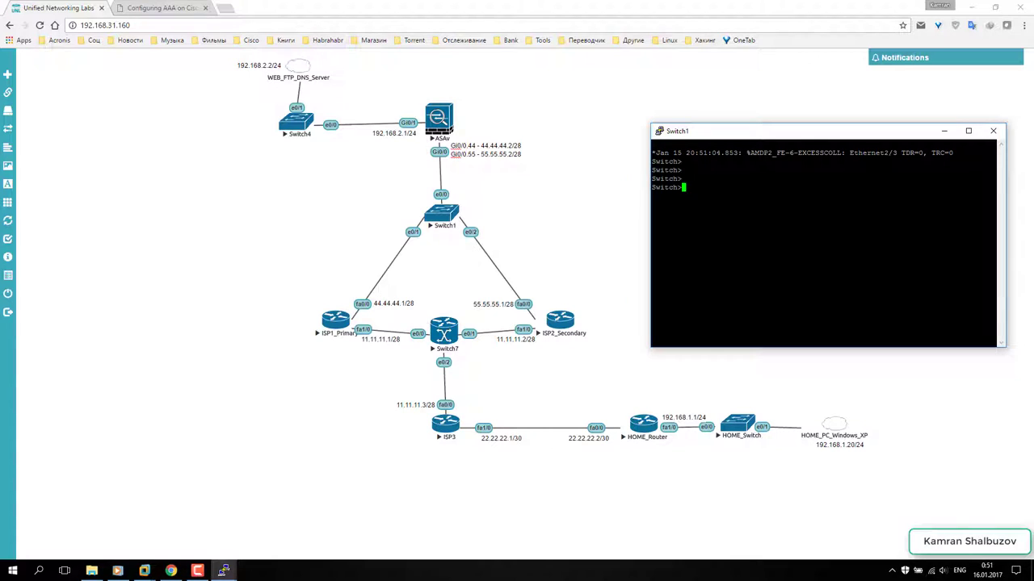
text(en)
key(Return)
key(Return)
key(Return)
key(Return)
key(Return)
key(Return)
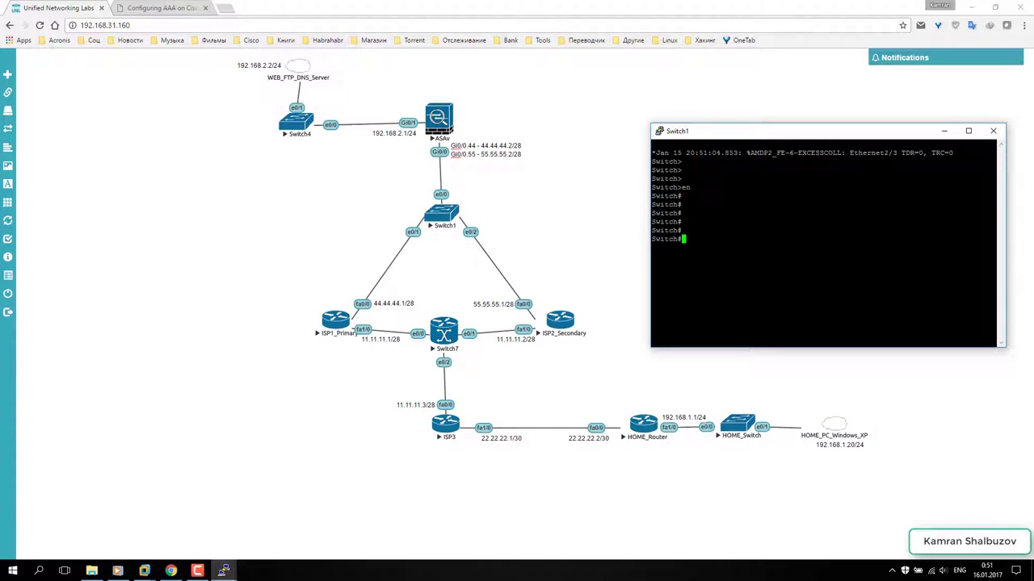
text(conf t)
key(Return)
key(Return)
key(Return)
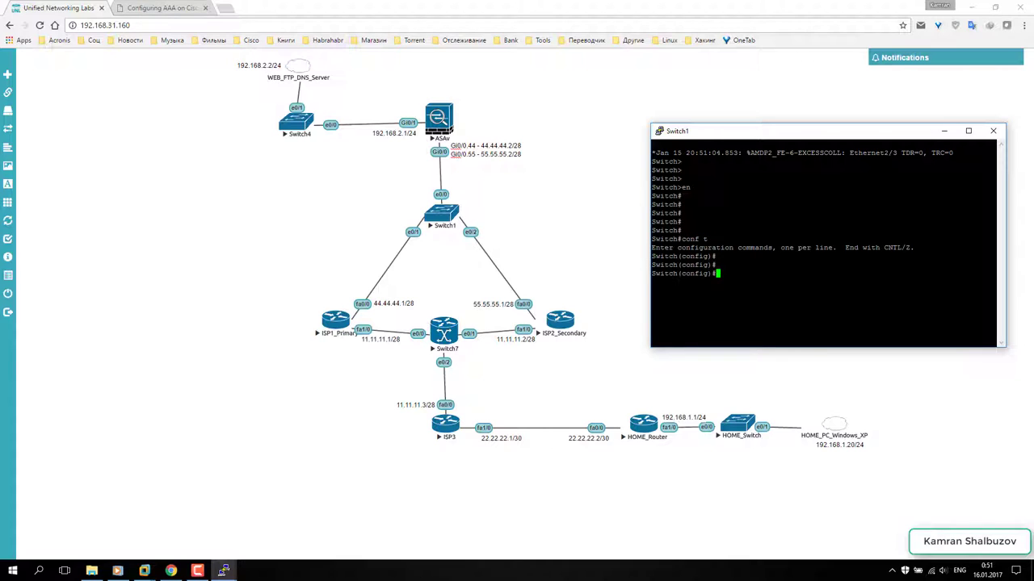
text(vlan 44)
key(Return)
text(na)
key(Tab)
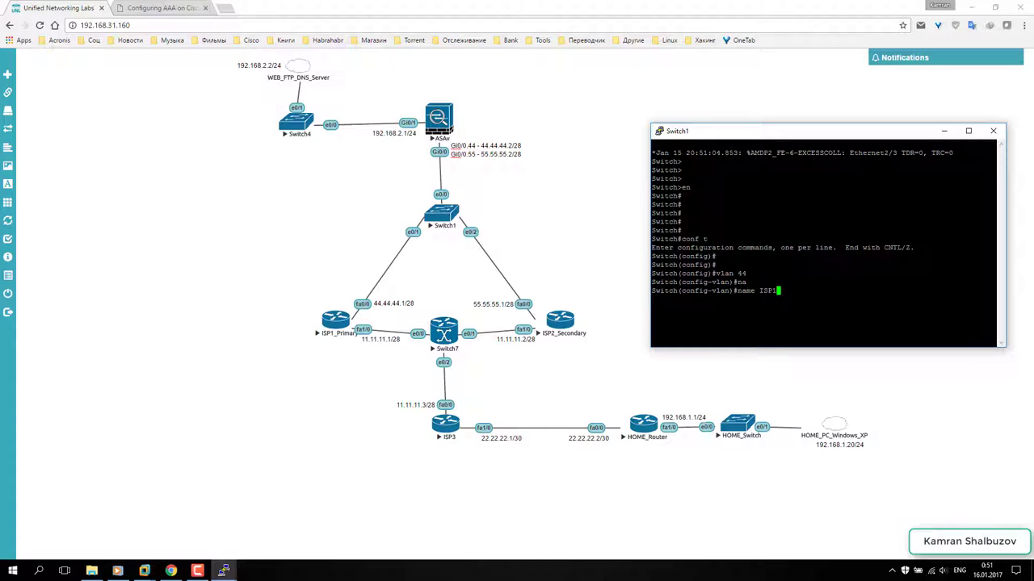
text(ISP1)
key(Return)
key(Return)
key(Return)
key(Return)
key(Return)
text(exit)
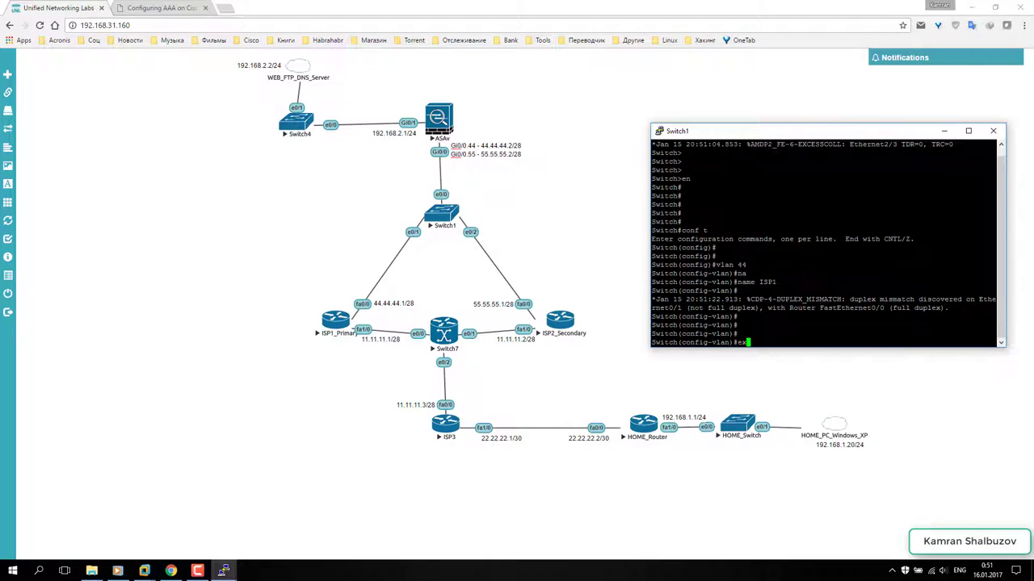
key(Return)
- Create VLAN 55 named ISP2
key(Up)
key(Up)
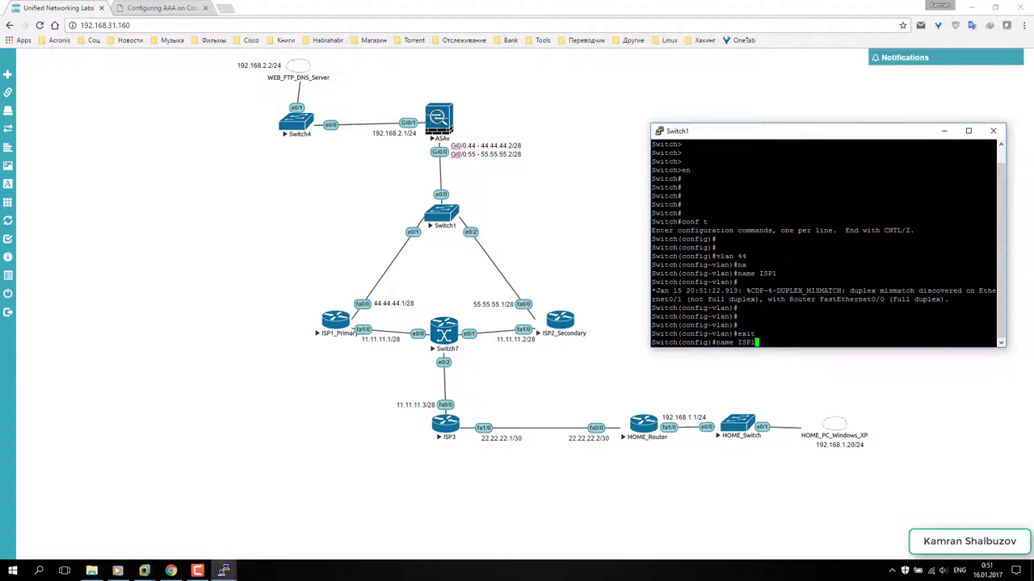
key(Up)
key(BackSpace)
key(BackSpace)
text(55)
key(Return)
key(Return)
key(Return)
text(name ISP1)
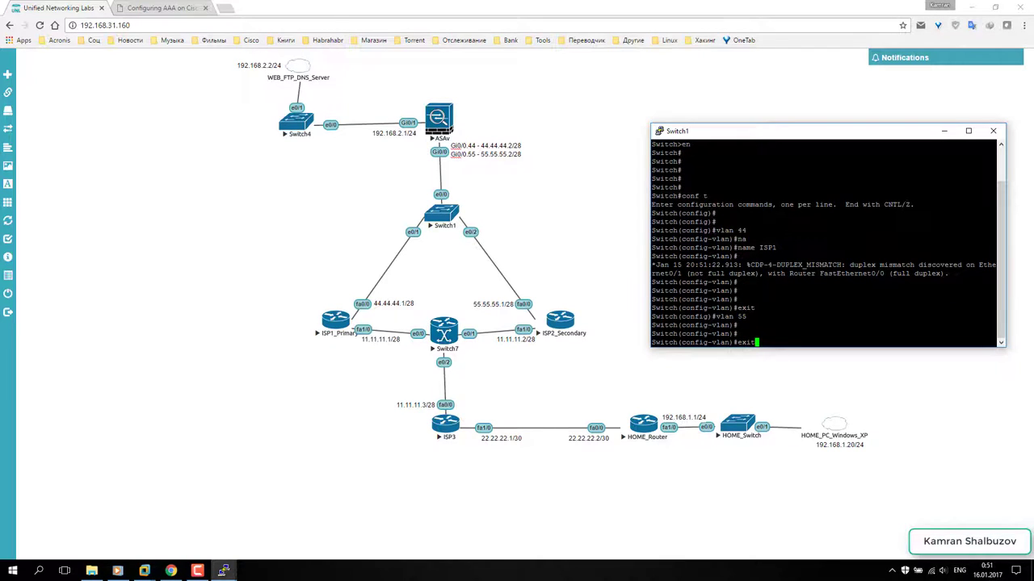
text(2)
key(Return)
key(Return)
key(Return)
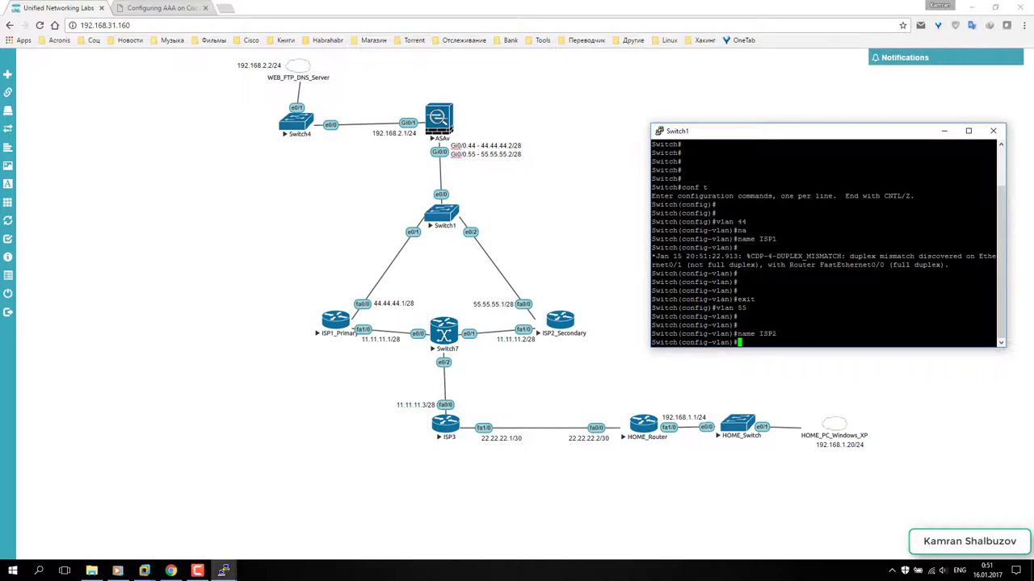
text(exit)
key(Return)
key(Return)
key(Return)
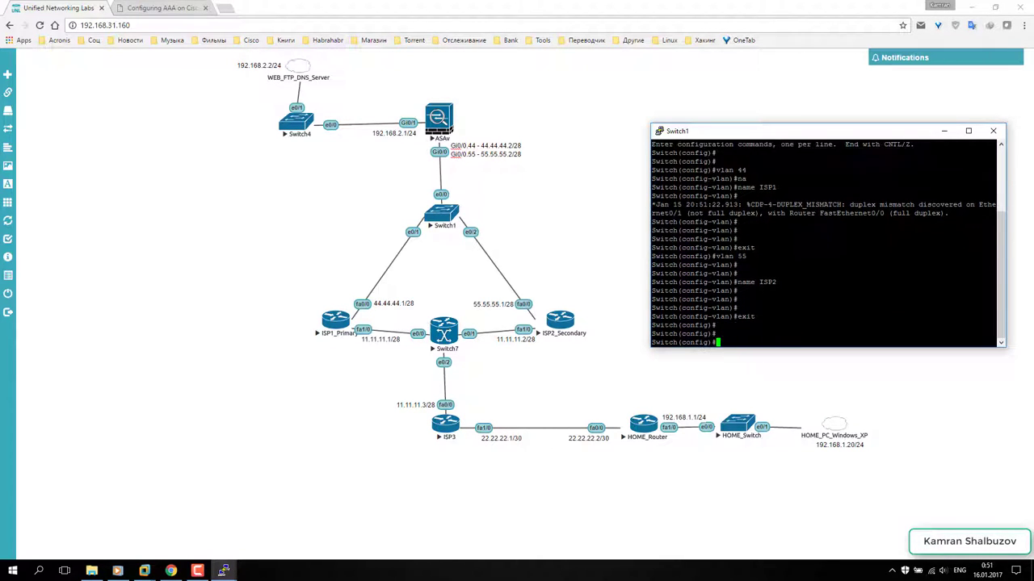
- Make ethernet 0/1 an access port in VLAN 44
text(inter)
key(Tab)
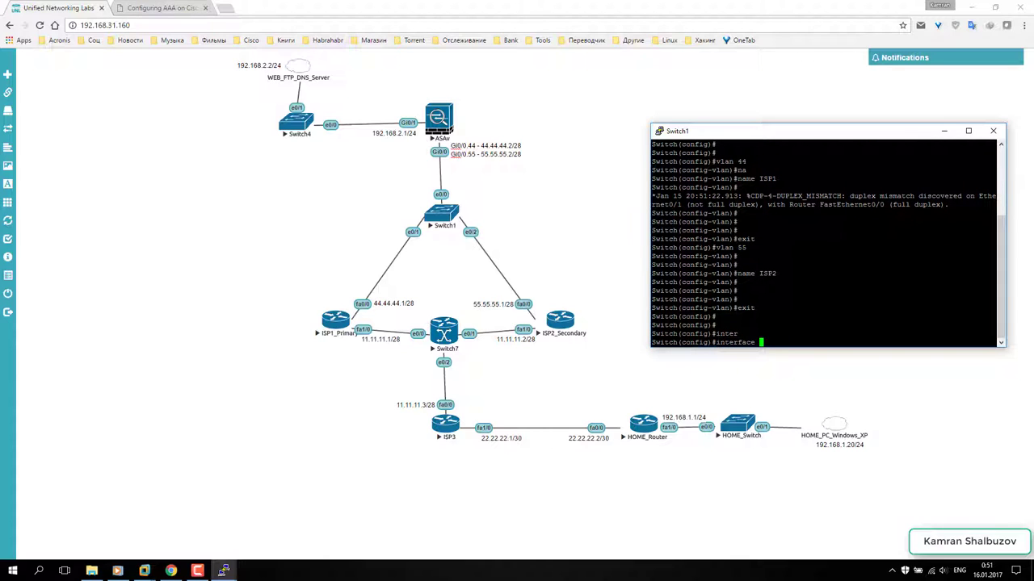
text(et)
key(Tab)
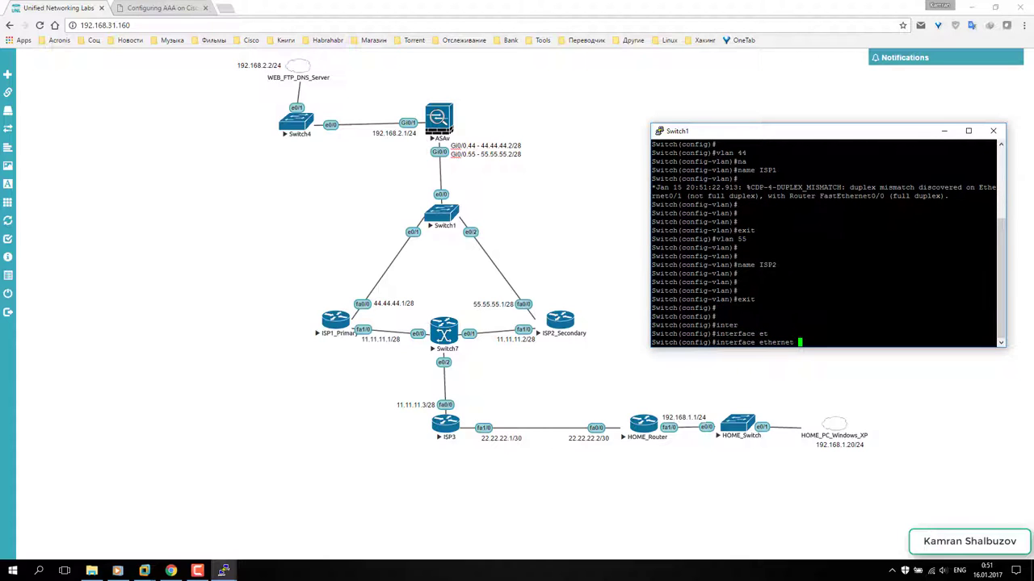
text(0/1)
key(Return)
key(Return)
key(Return)
text(sw)
key(Tab)
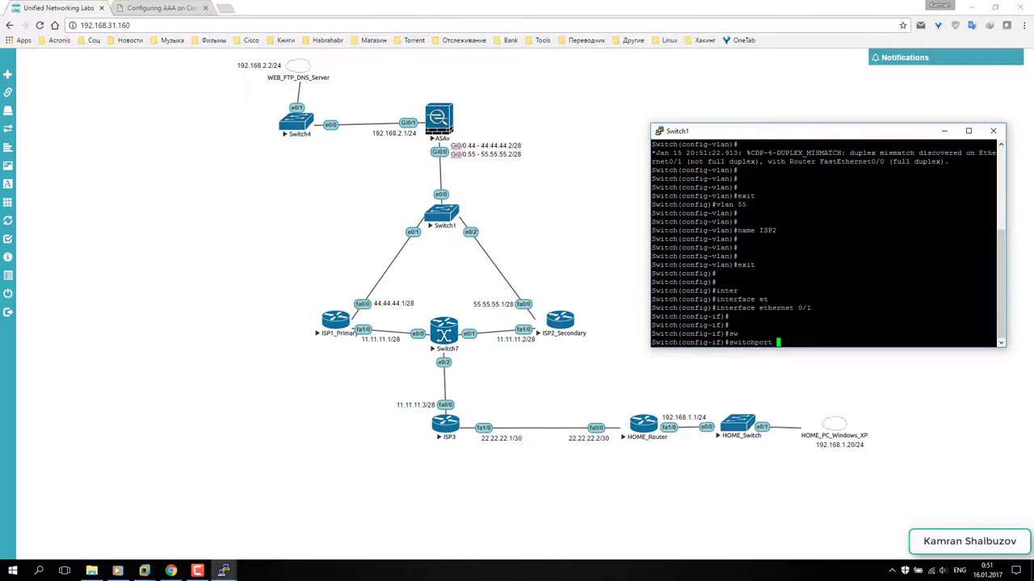
text(mo)
key(Tab)
text(a)
key(Tab)
key(Return)
key(Return)
key(Return)
text(sw)
key(Tab)
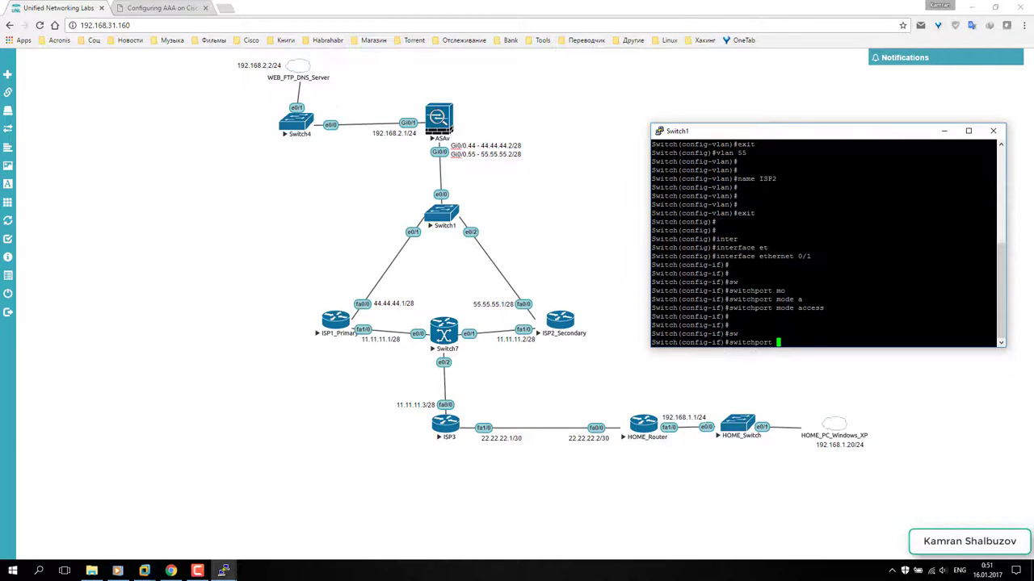
text(ac)
key(Tab)
text(v)
key(Tab)
text(44)
key(Return)
key(Return)
key(Return)
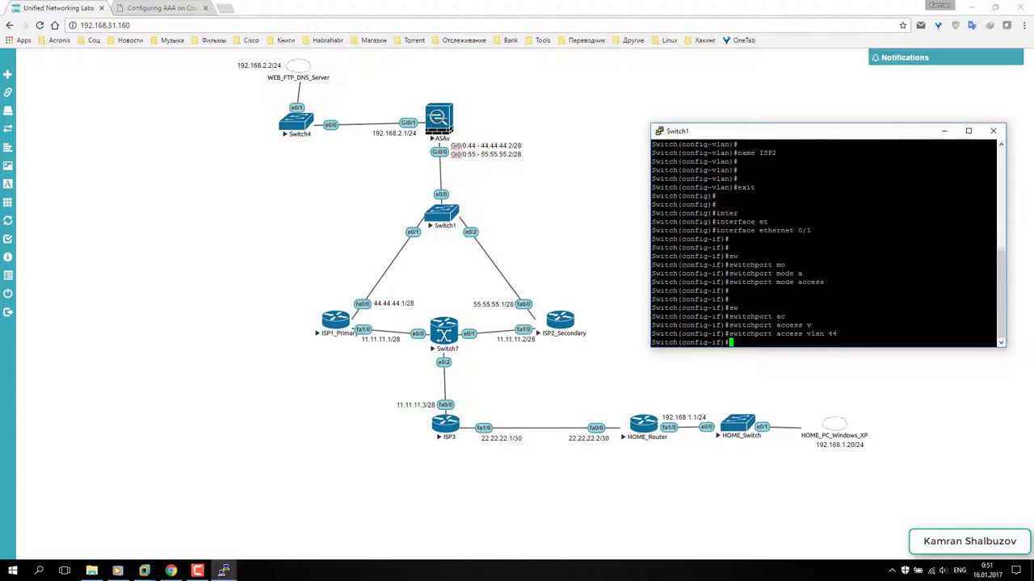
- Make ethernet 0/2 an access port in VLAN 55, then return to configuration mode
key(Up)
key(Up)
key(Up)
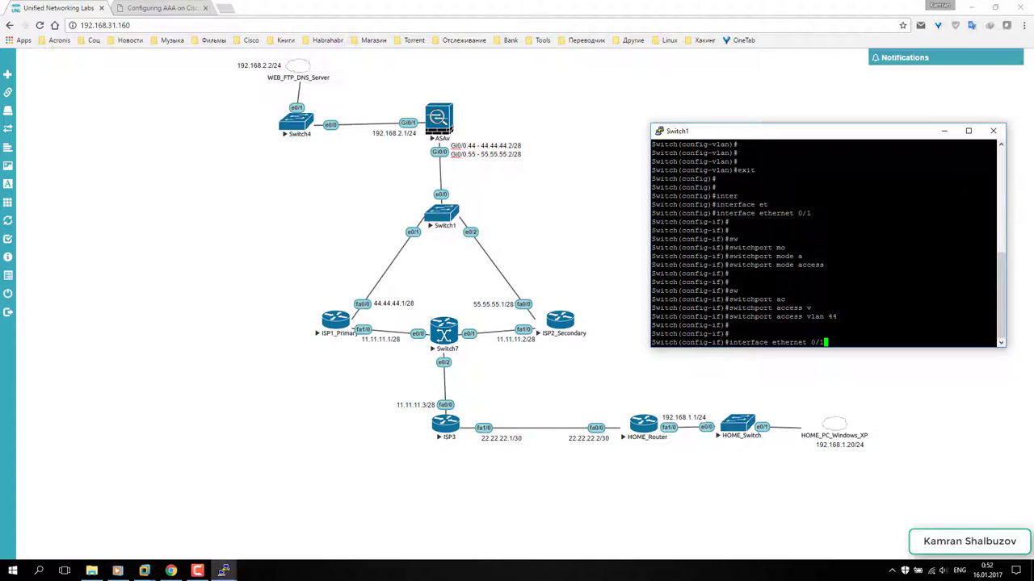
text(2)
key(Return)
key(Return)
key(Up)
key(Up)
key(Up)
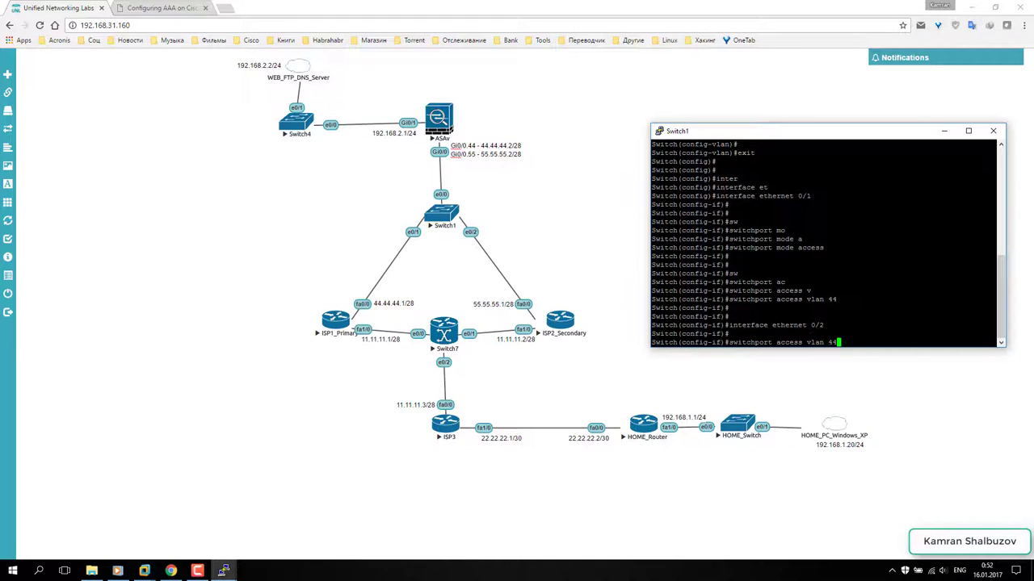
key(Return)
key(Up)
key(Up)
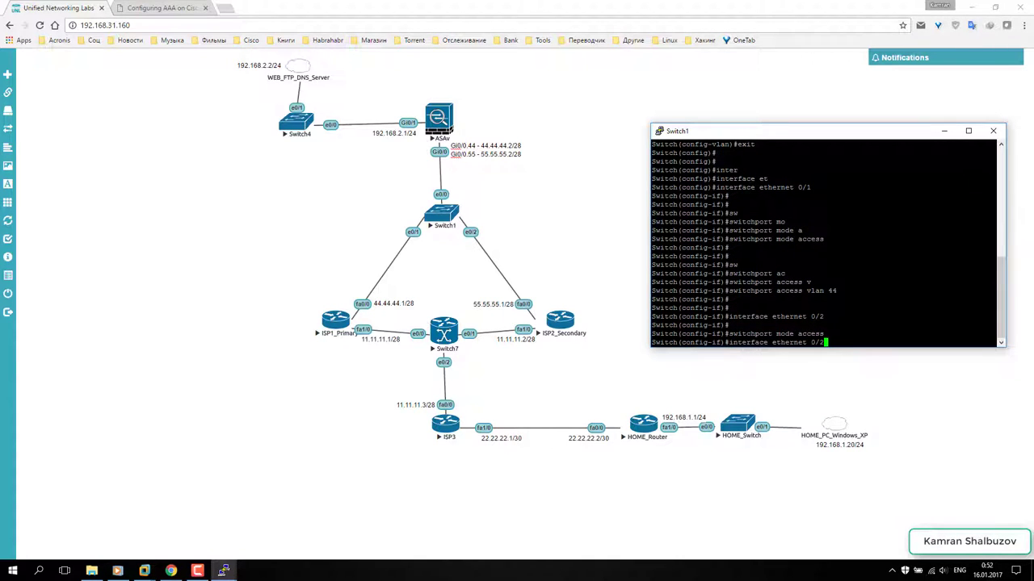
key(Up)
key(BackSpace)
key(BackSpace)
text(55)
key(Return)
key(Return)
key(Return)
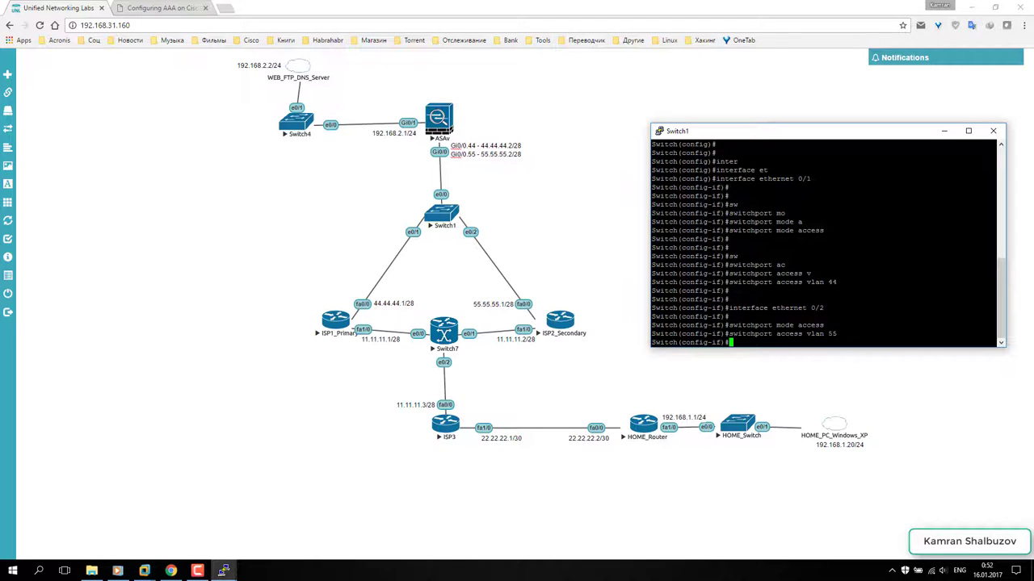
key(ctrl+z)
key(Return)
key(Return)
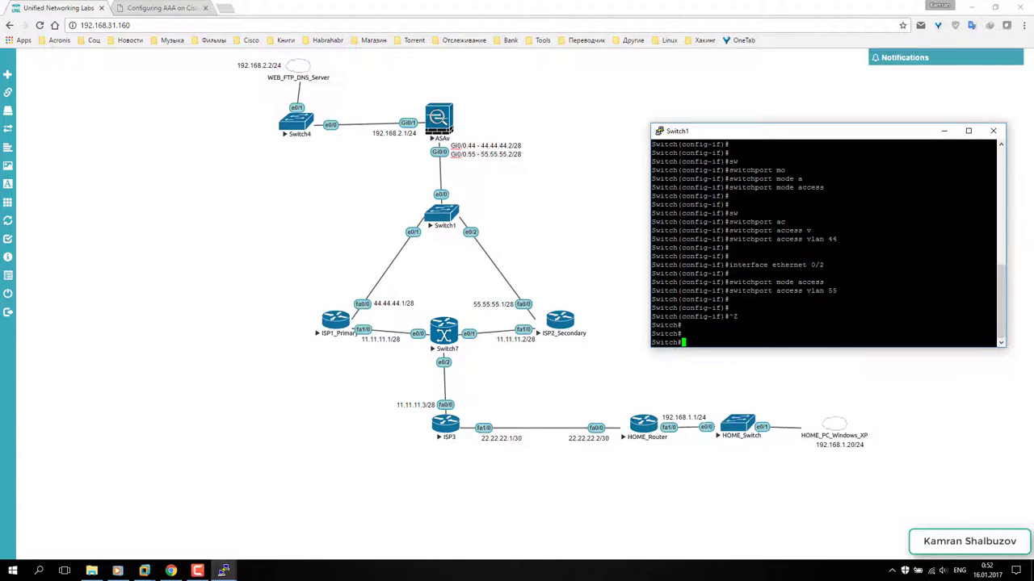
text(conf t)
key(Return)
key(Return)
key(Return)
- On interface ethernet 0/0, set the trunk encapsulation to dot1q
text(inter)
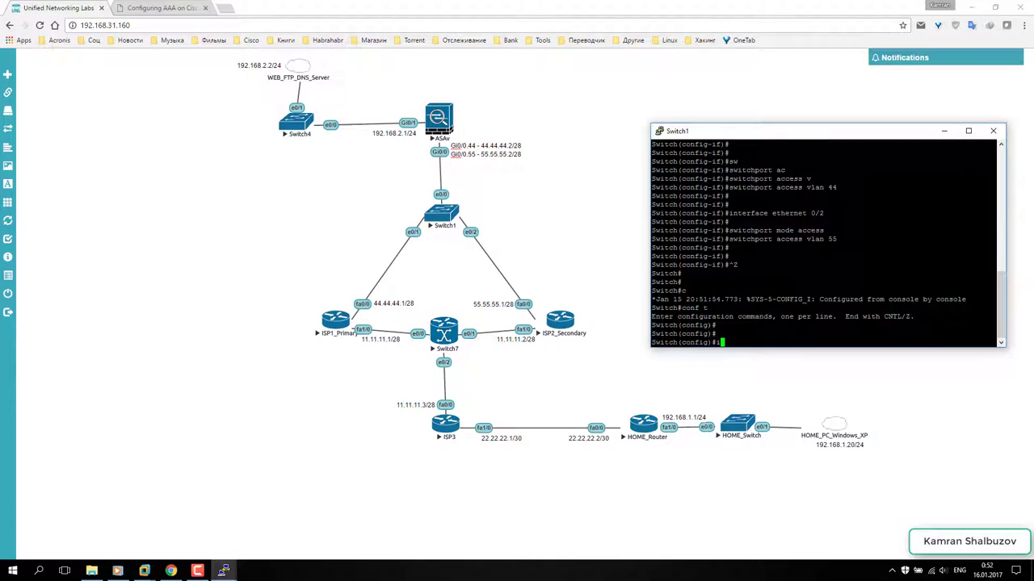
key(Tab)
text(e)
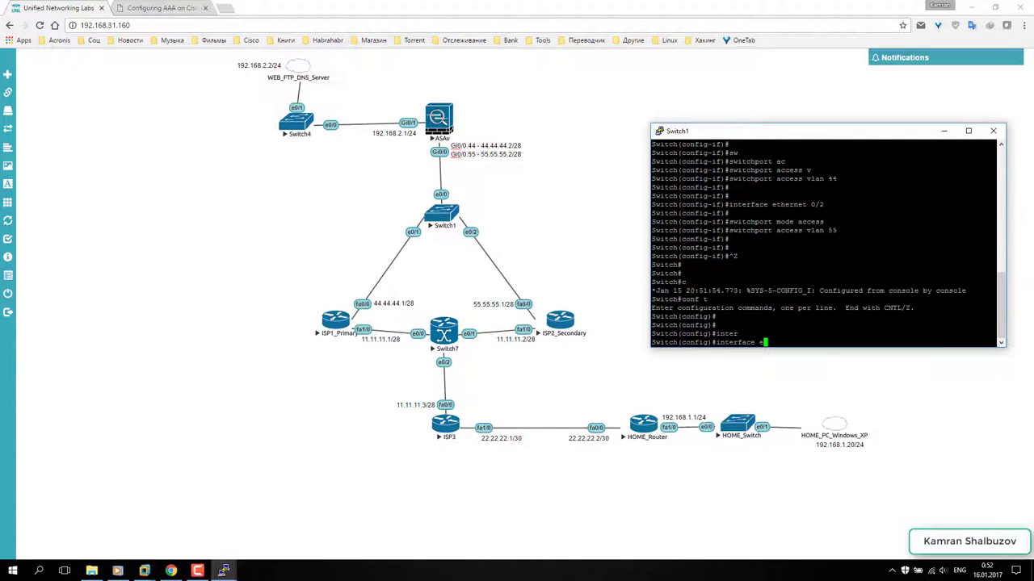
text(t)
key(Tab)
text(0/0)
key(Return)
key(Return)
key(Return)
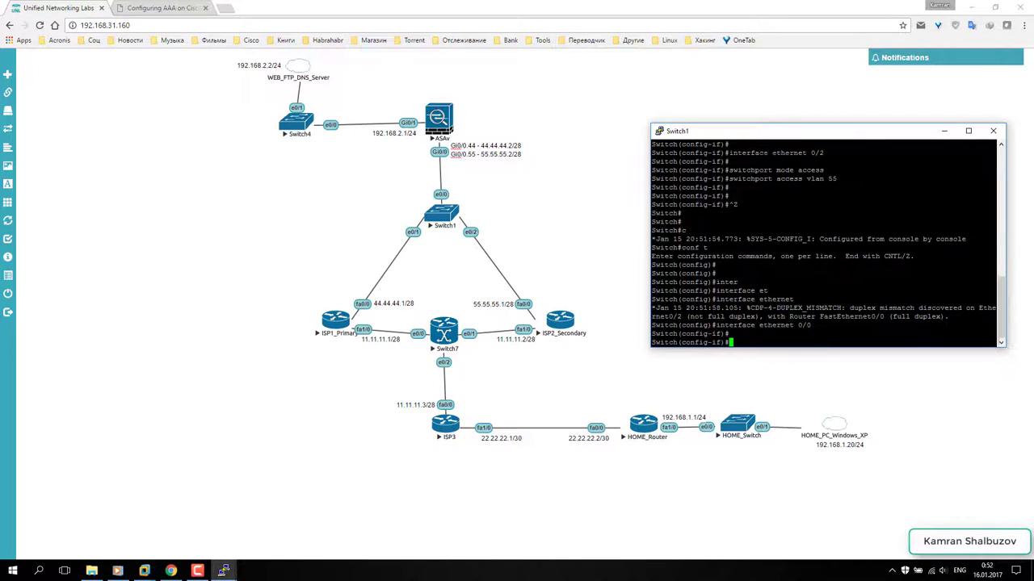
text(sw)
key(Tab)
text(mo)
key(Tab)
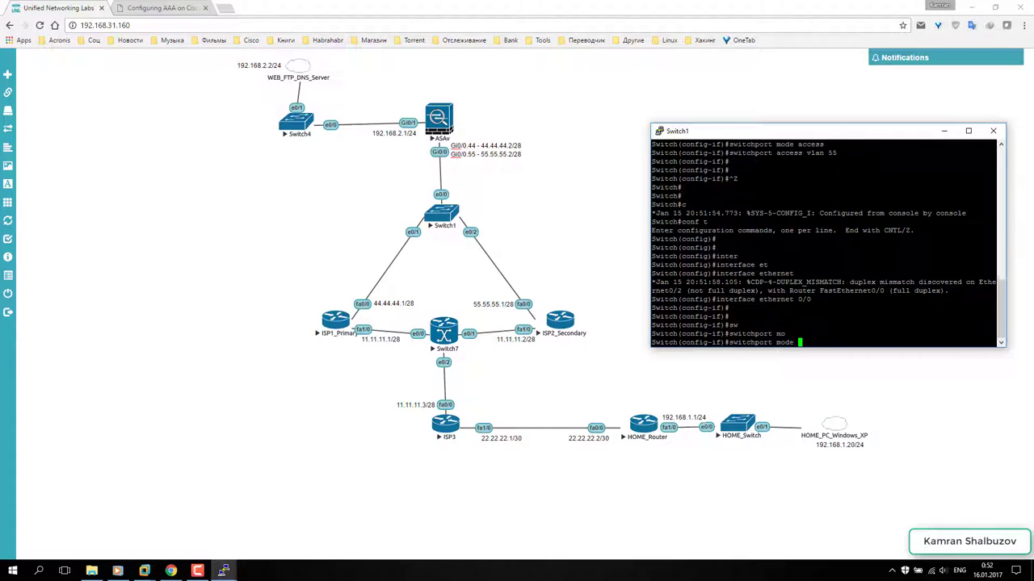
text(t)
key(Tab)
key(Return)
key(Return)
key(Return)
text(sw)
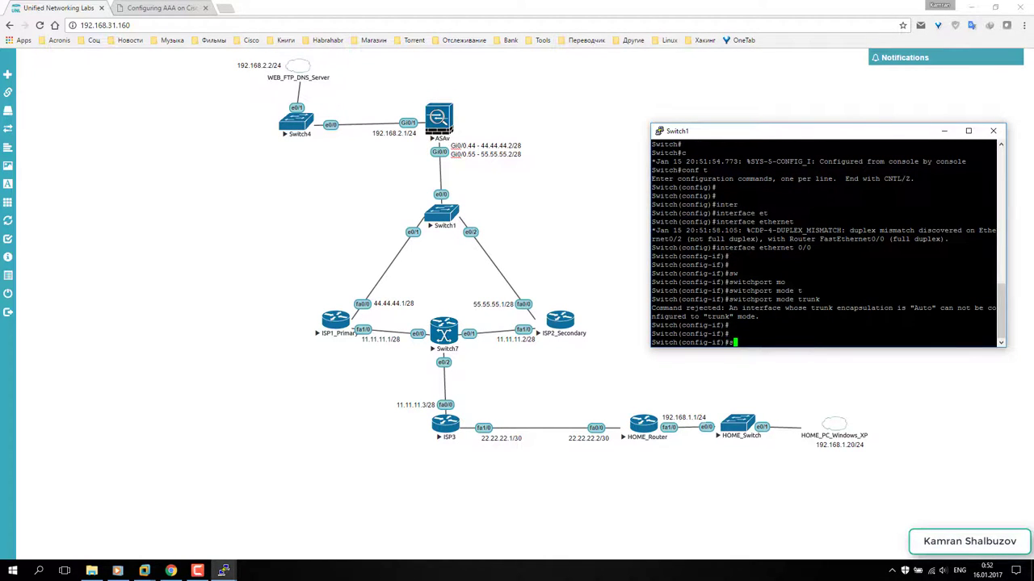
key(Tab)
text(t)
key(Tab)
text(e)
key(Tab)
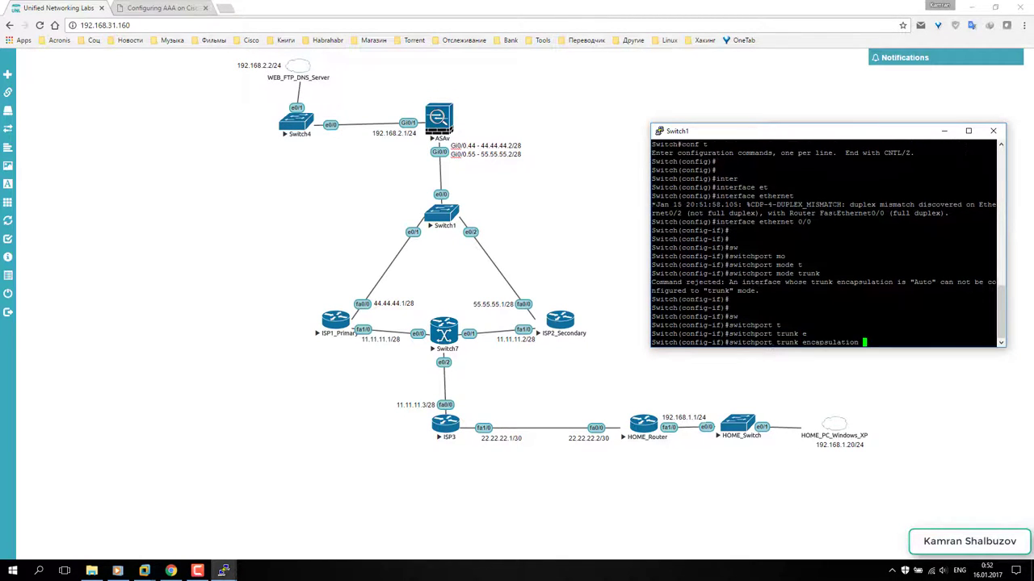
text(n)
key(Tab)
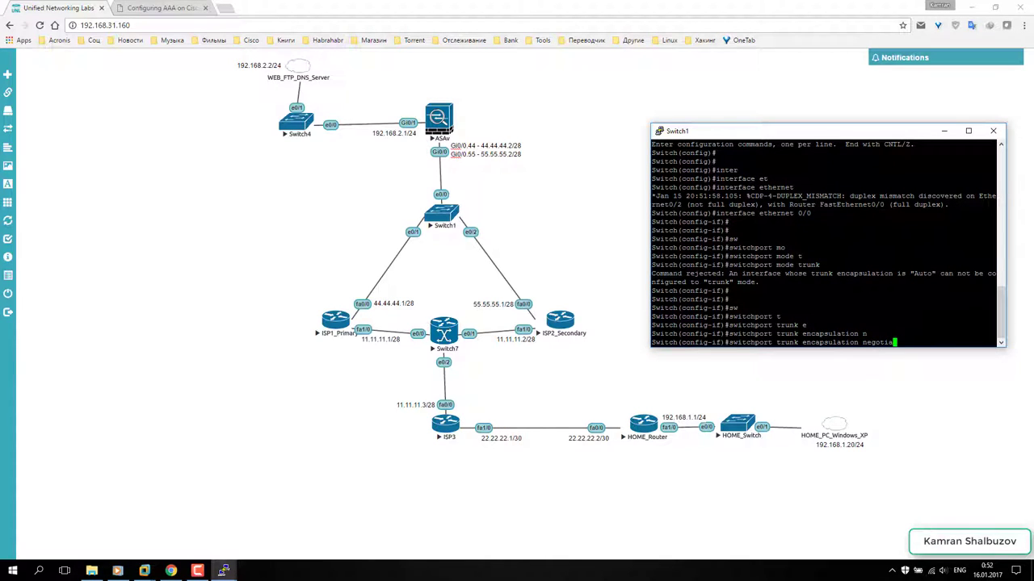
key(BackSpace)
key(BackSpace)
key(BackSpace)
key(BackSpace)
key(BackSpace)
key(BackSpace)
key(BackSpace)
text(d)
key(Tab)
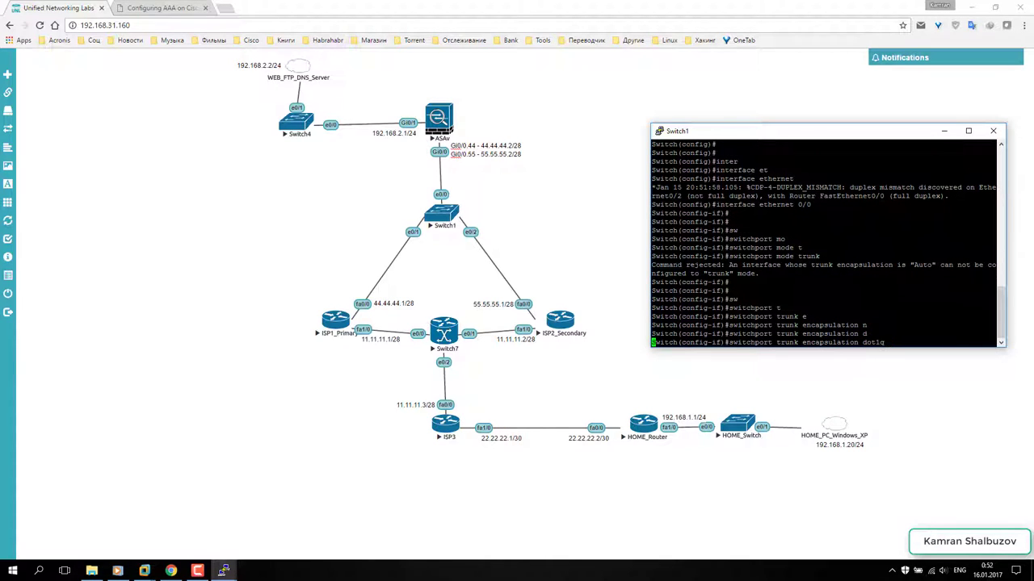
key(Return)
key(Return)
key(Return)
- Put ethernet 0/0 in trunk mode allowing all VLANs
text(sw)
key(Tab)
text(mo)
key(Tab)
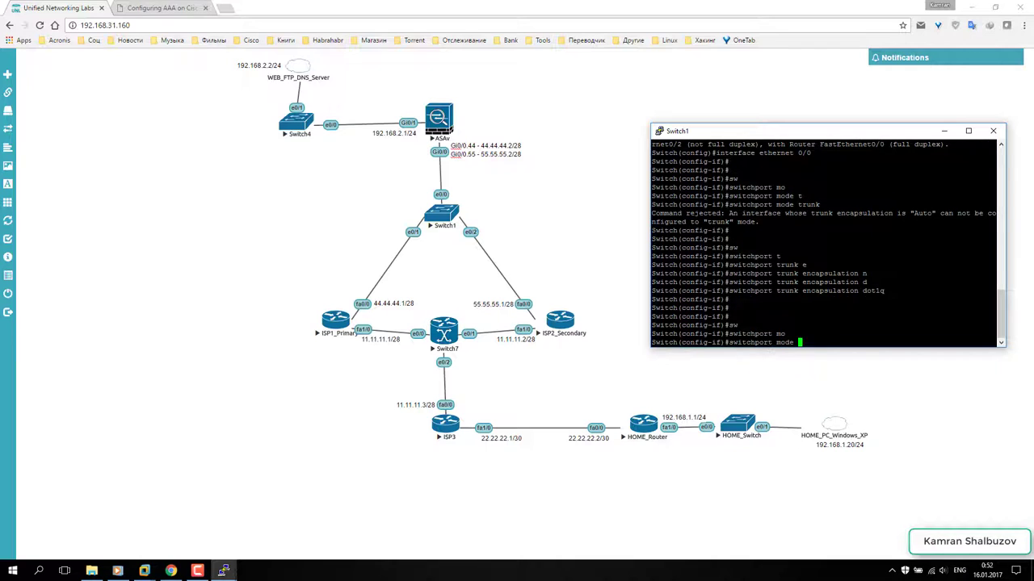
text(t)
key(Tab)
key(Return)
key(Return)
key(Return)
key(Return)
key(Return)
key(Return)
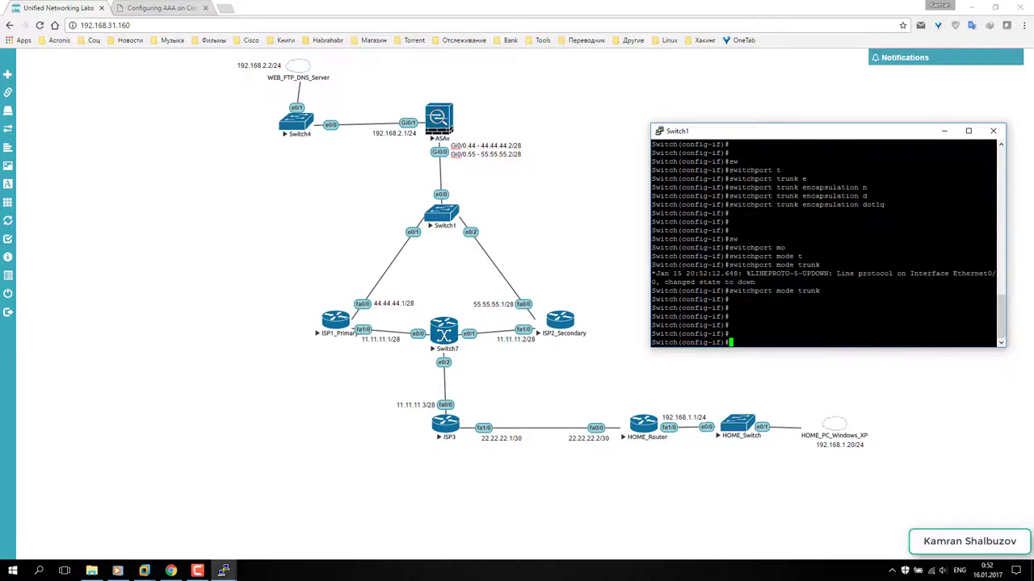
text(sw)
key(Tab)
text(t)
key(Tab)
text(a)
key(Tab)
text(v)
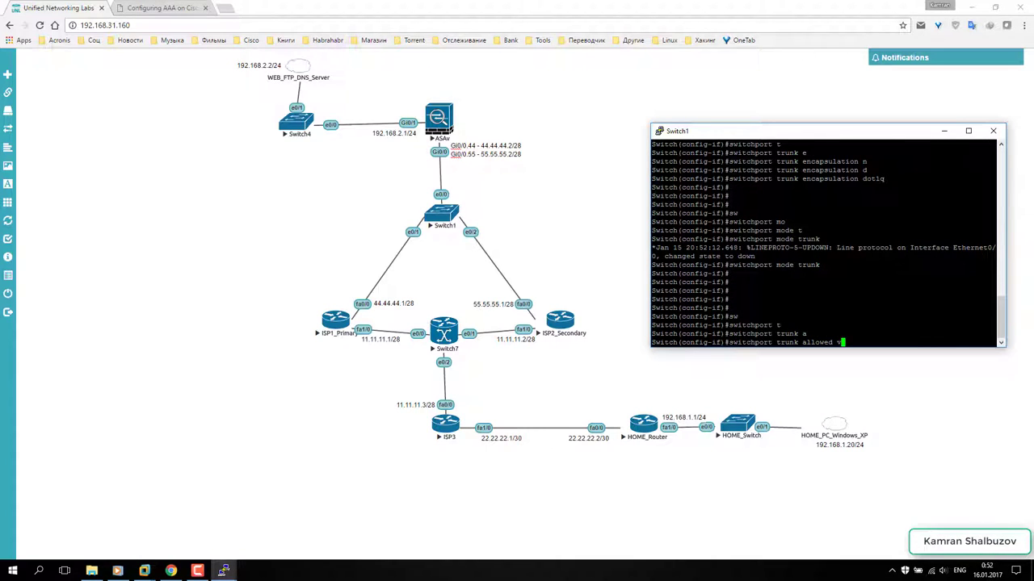
key(Tab)
text(ad)
key(Tab)
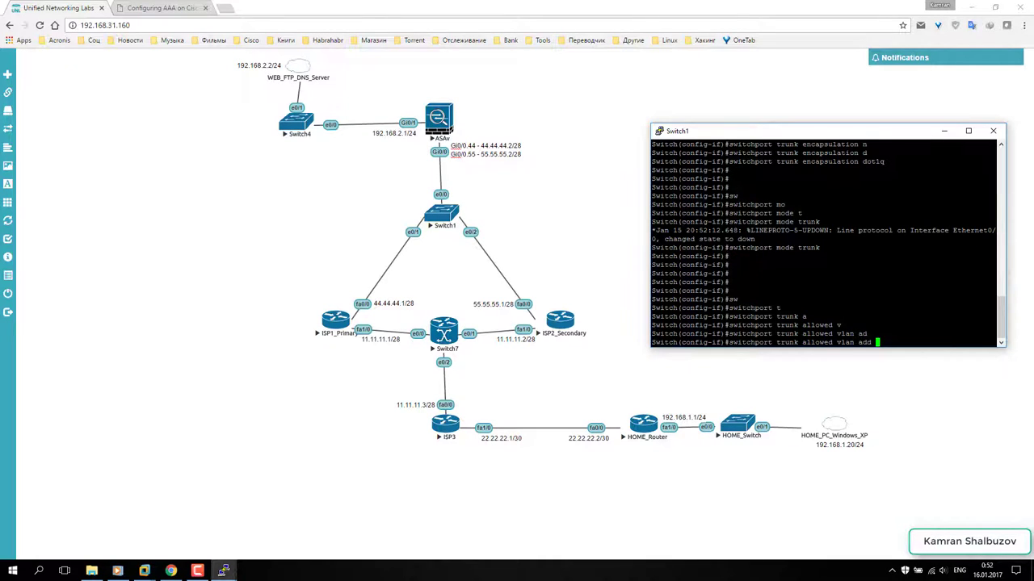
text(44,)
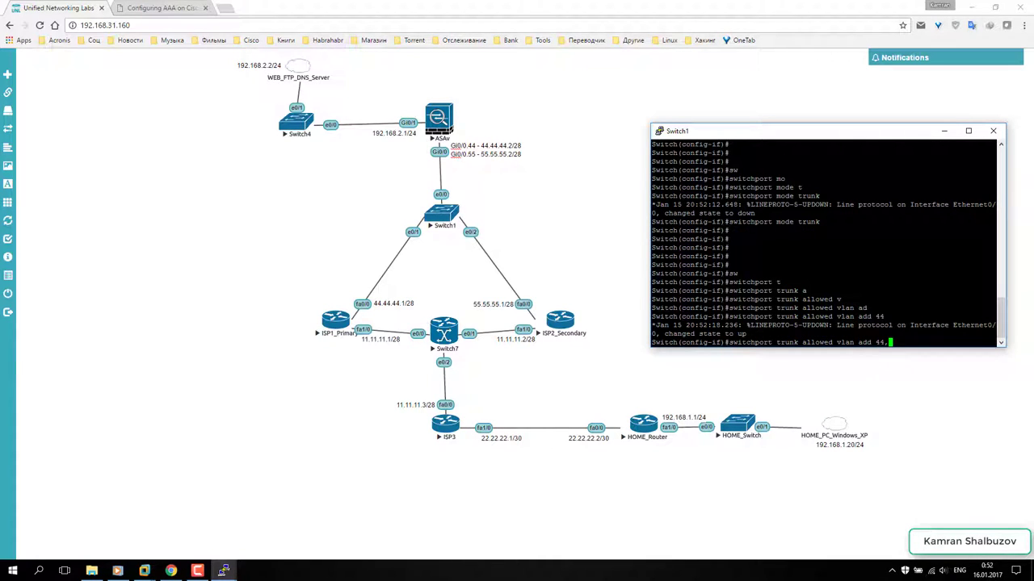
key(BackSpace)
key(BackSpace)
key(BackSpace)
key(BackSpace)
key(BackSpace)
text(all)
key(Tab)
key(Return)
- Save the switch configuration with wr and end the console session
key(Return)
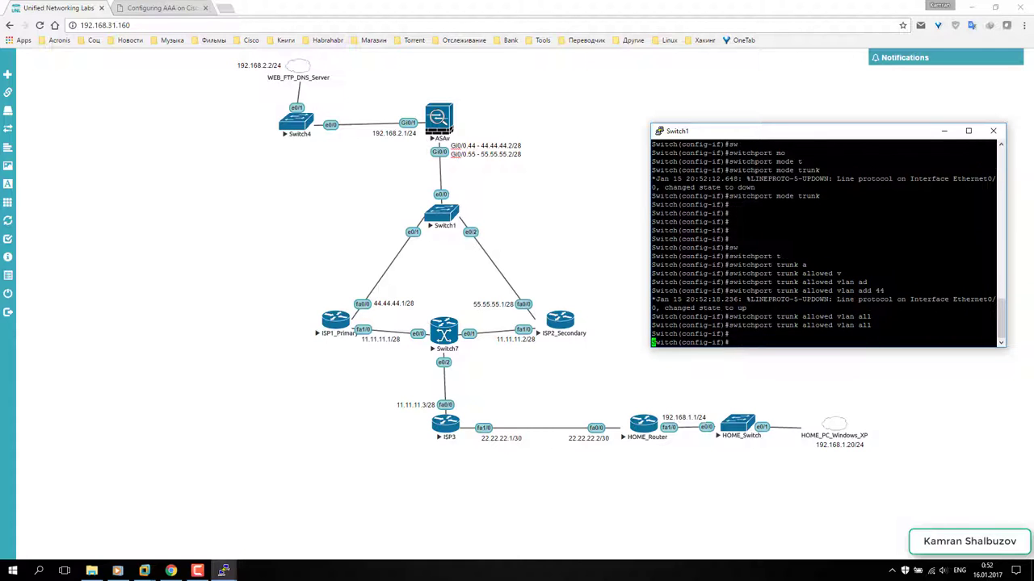
key(Return)
key(ctrl+z)
key(Return)
text(wr)
key(Return)
key(Return)
key(Return)
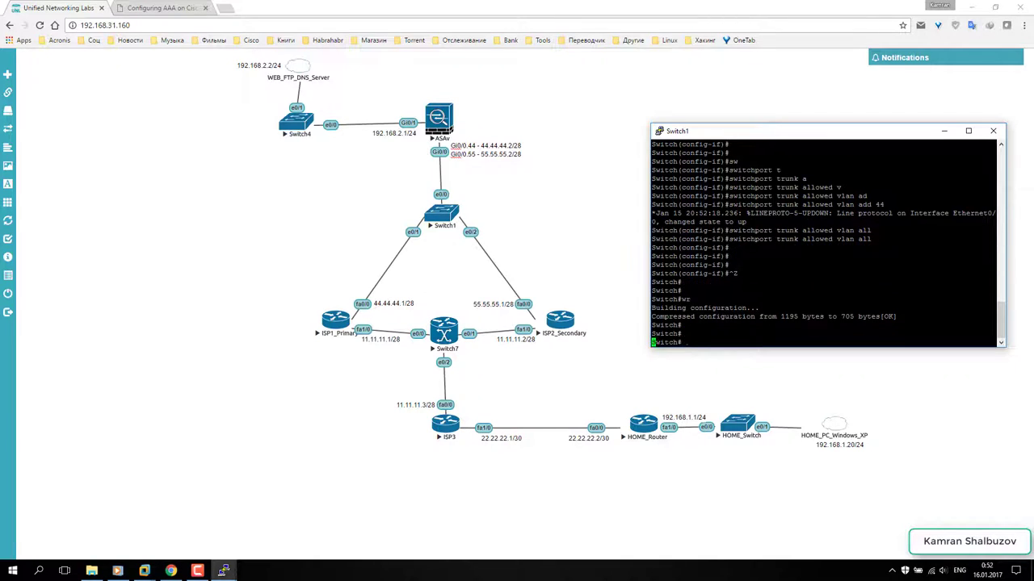
key(Return)
key(Return)
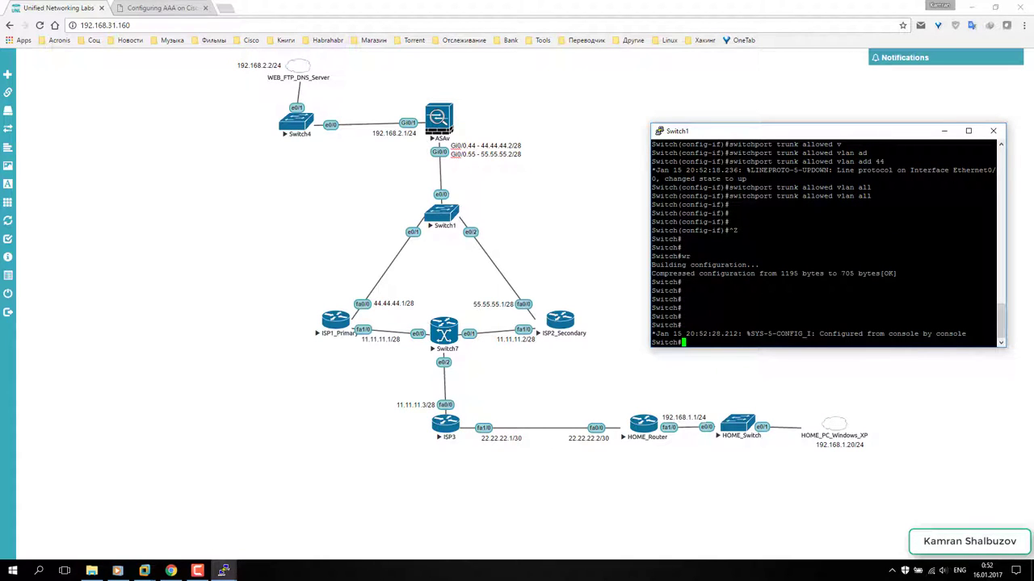
text(exit)
key(Return)
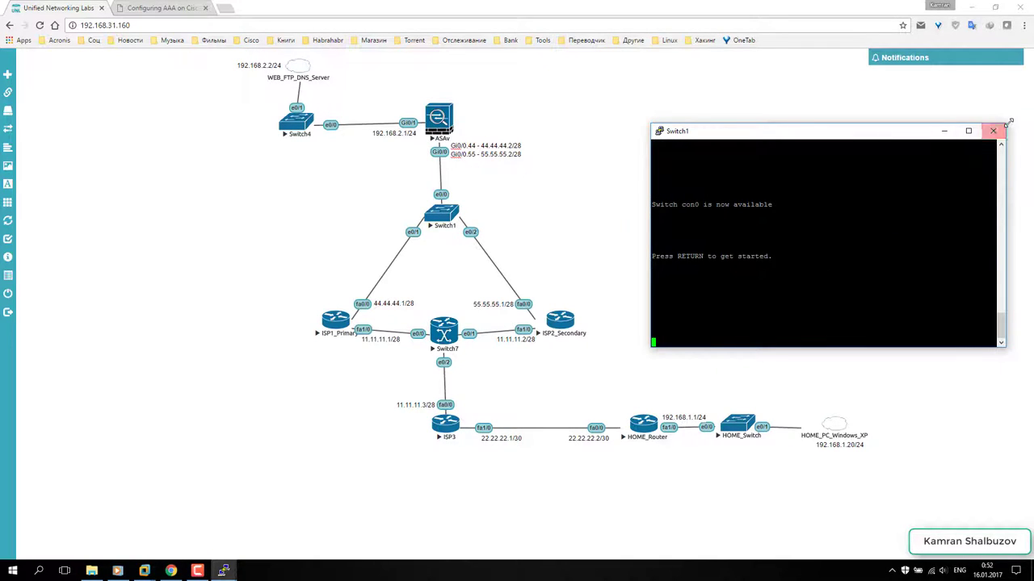
- Close the Switch1 console and switch to the Windows Server virtual machine
click(993, 131)
click(524, 324)
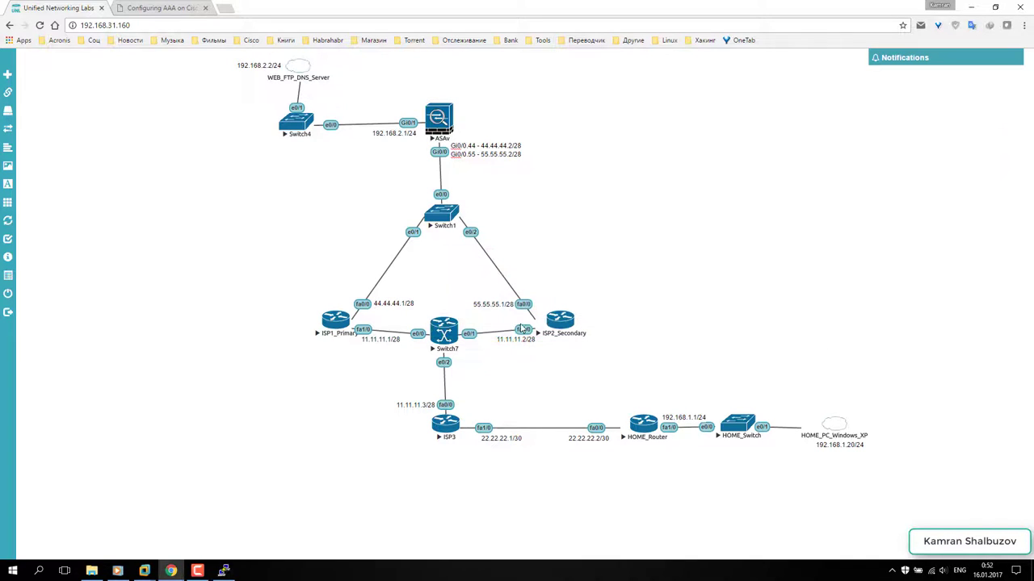
mouse_move(145, 572)
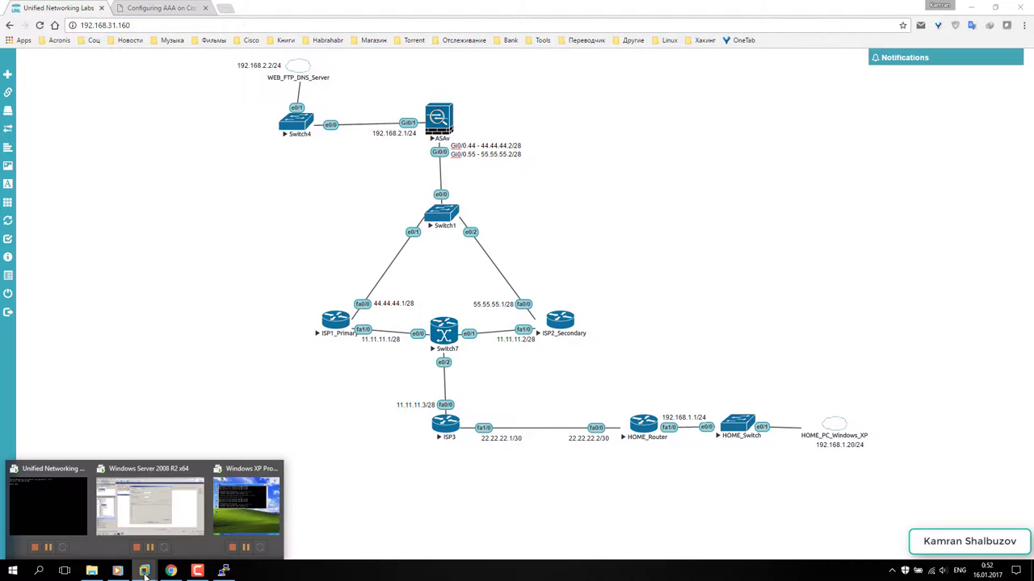
click(149, 505)
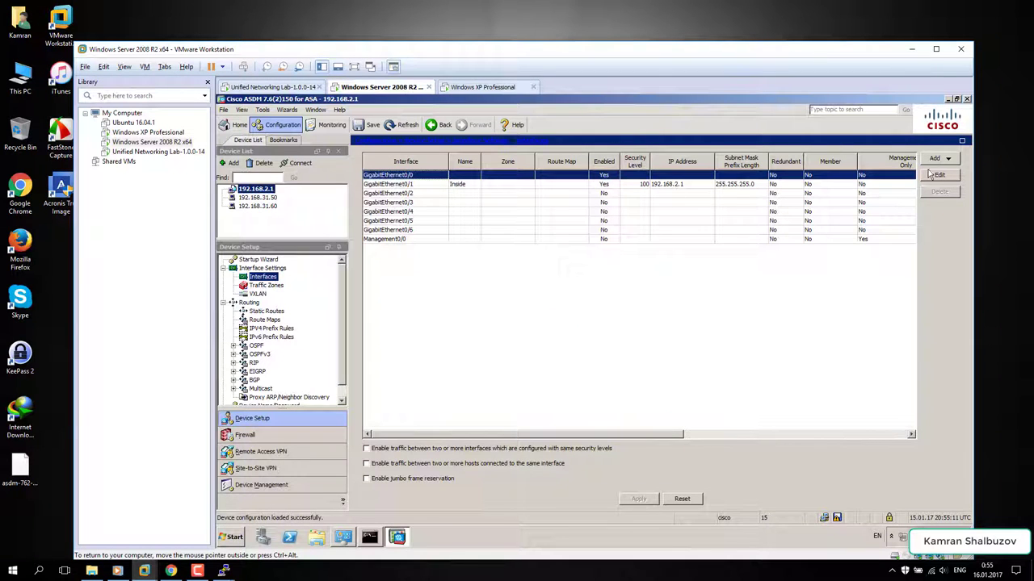
- In ASDM, add a new subinterface on GigabitEthernet0/0 with VLAN ID 44
click(934, 158)
click(908, 169)
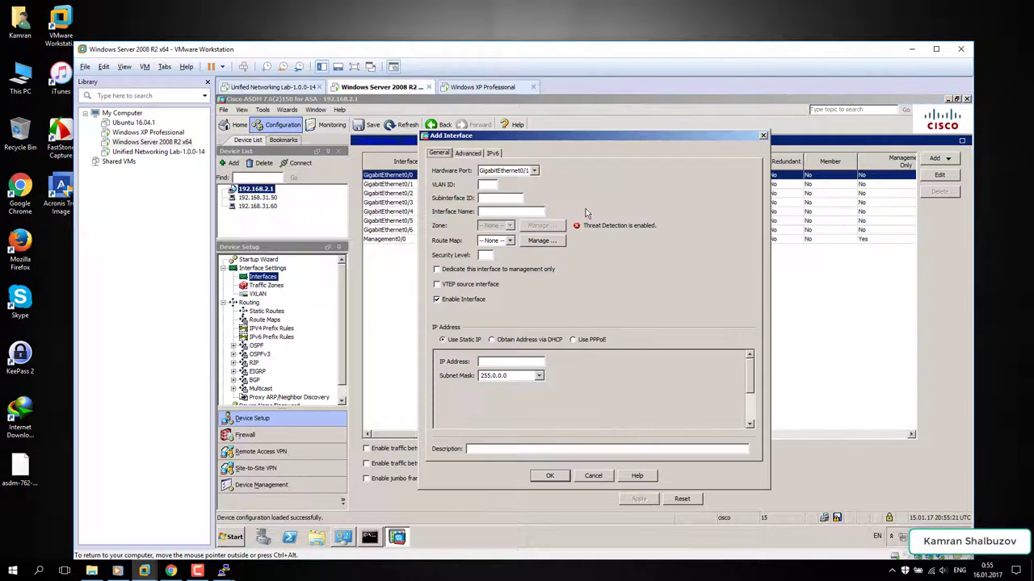
click(523, 170)
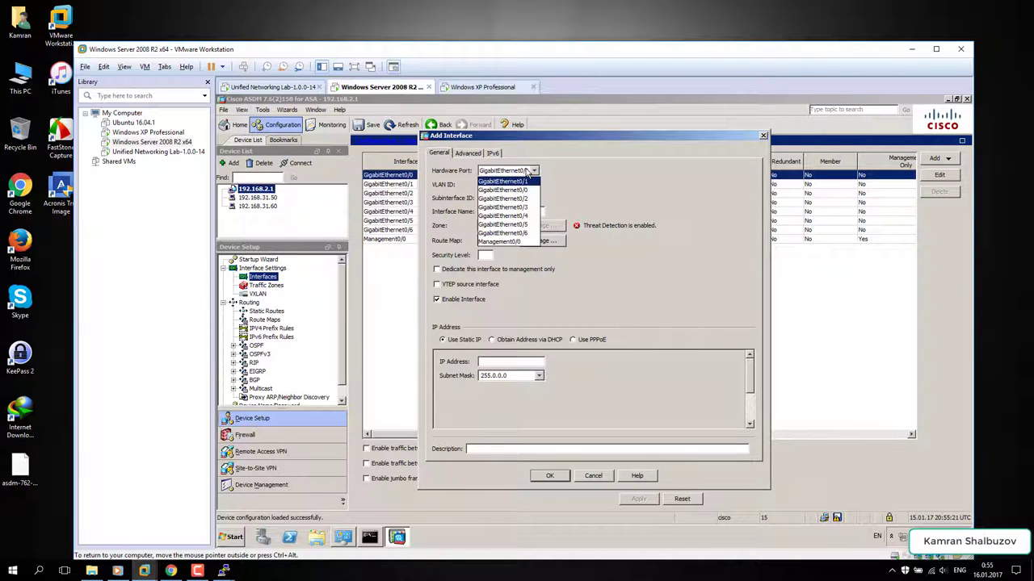
click(517, 189)
click(491, 184)
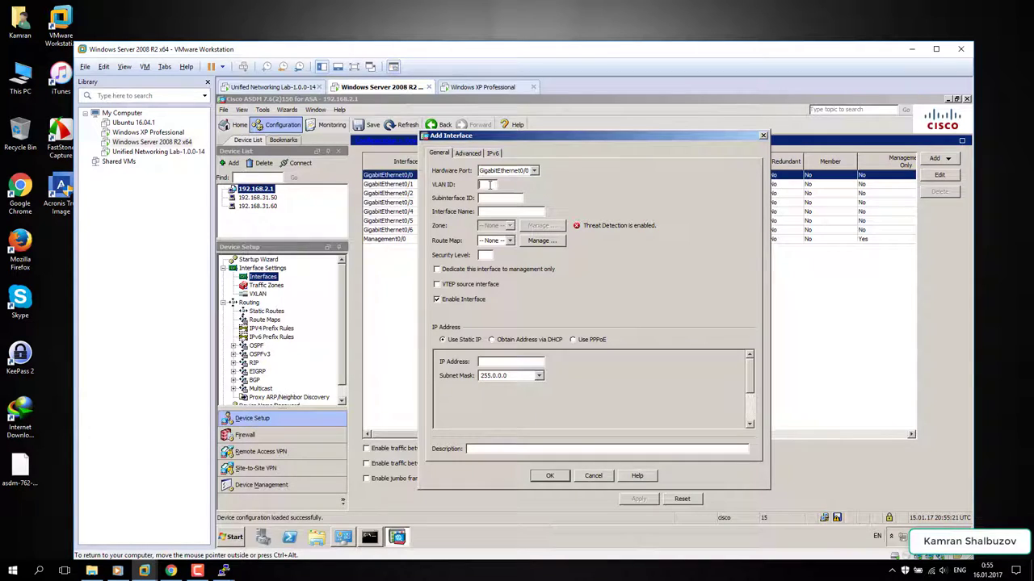
text(44)
- Give it IP 44.44.44.2, mask 255.255.255.240 and name Outside1, and confirm
click(492, 362)
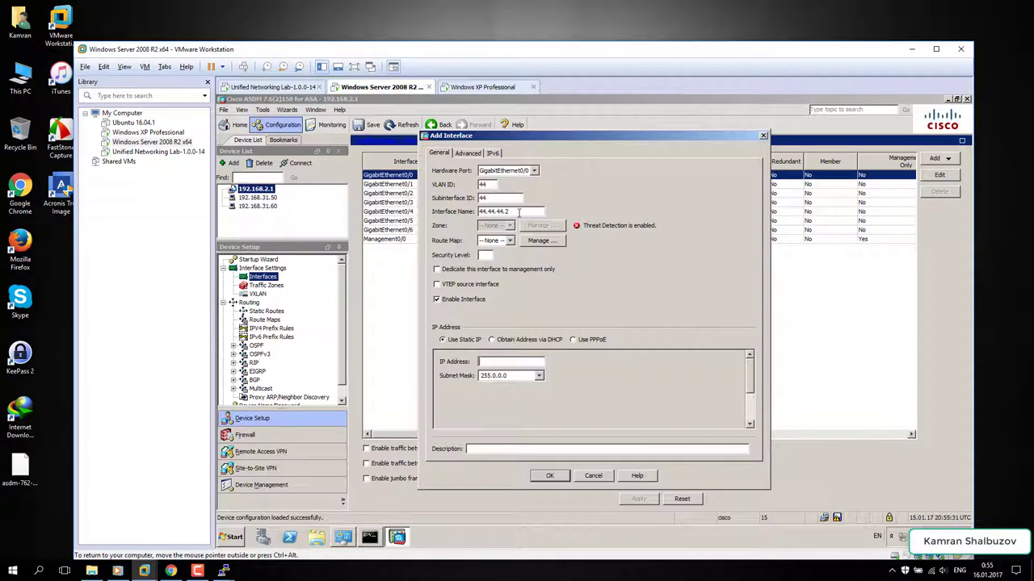
drag(521, 211, 466, 212)
key(ctrl+c)
click(487, 362)
key(ctrl+v)
click(537, 376)
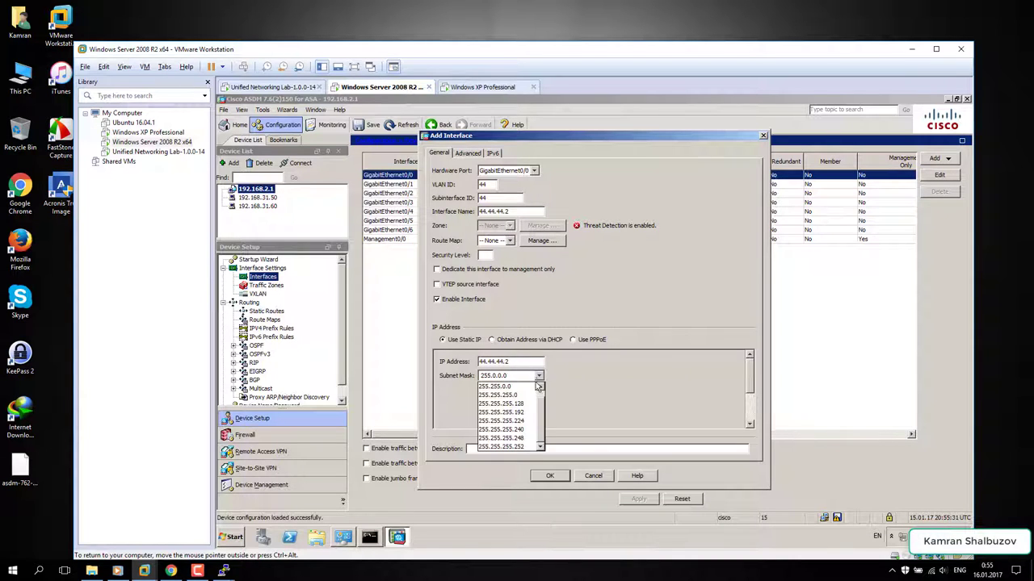
click(521, 430)
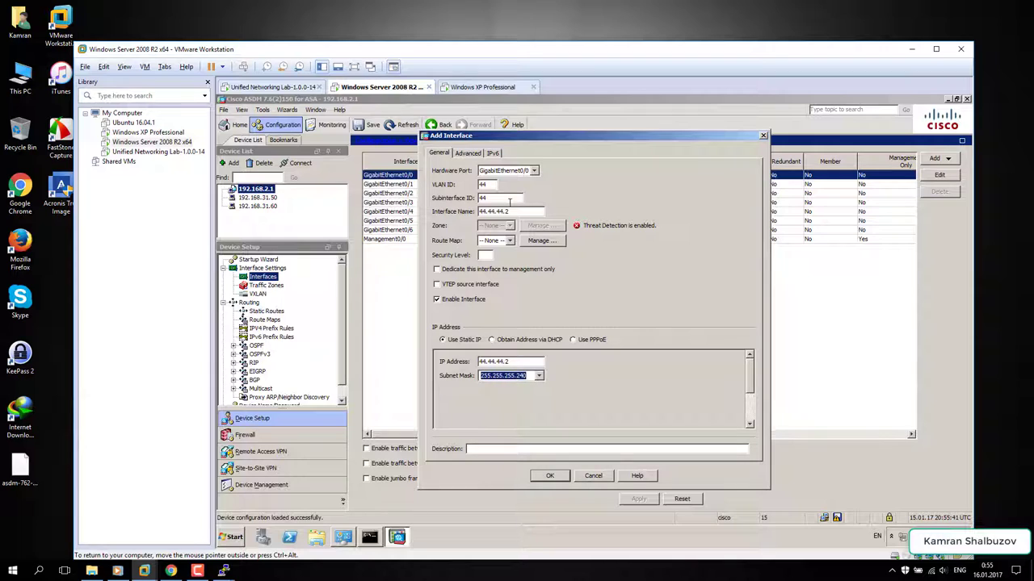
drag(507, 211, 475, 211)
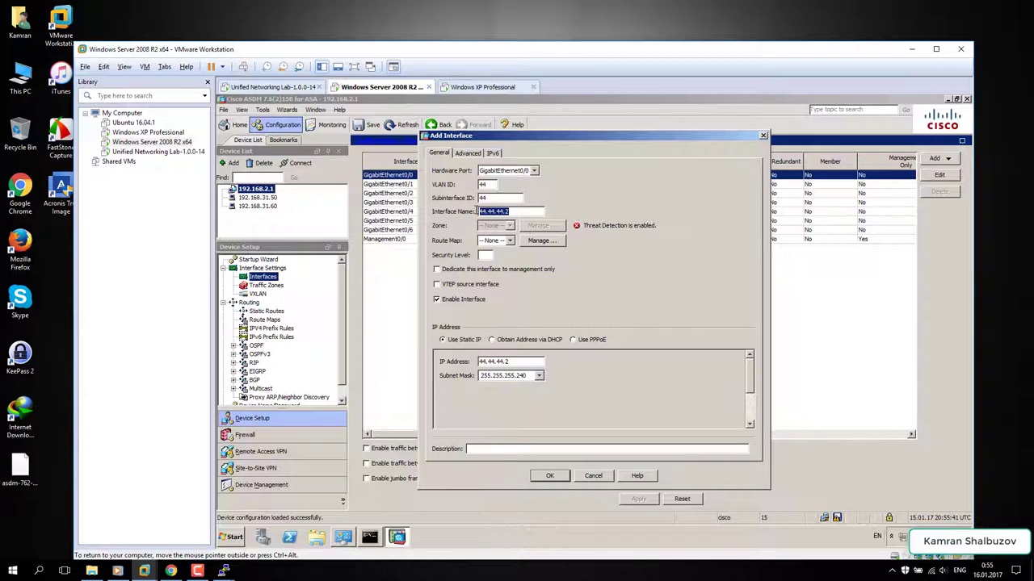
text(Outside1)
click(548, 476)
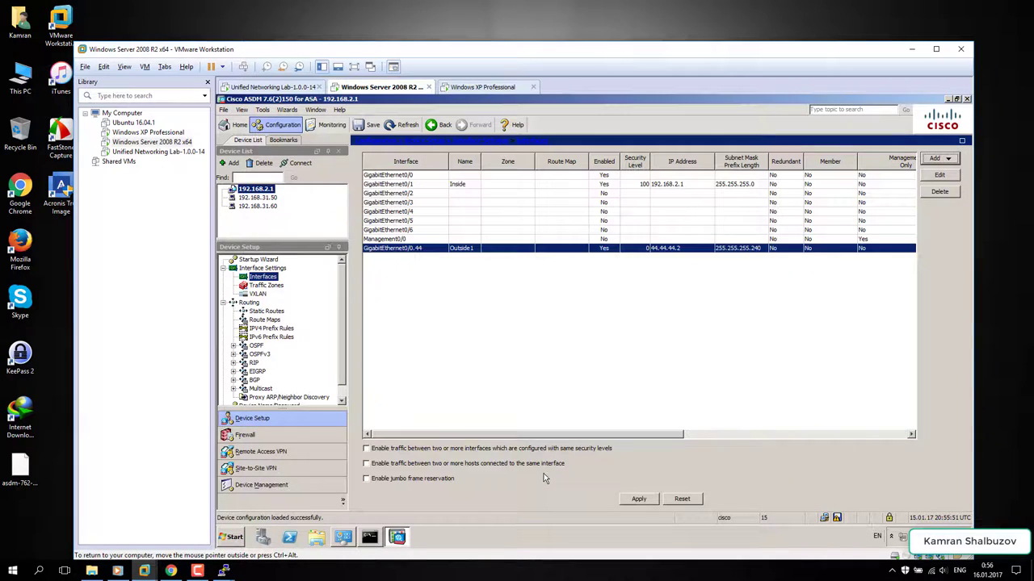
- Start a new GigabitEthernet0/0 subinterface with VLAN ID 55
click(413, 178)
click(938, 159)
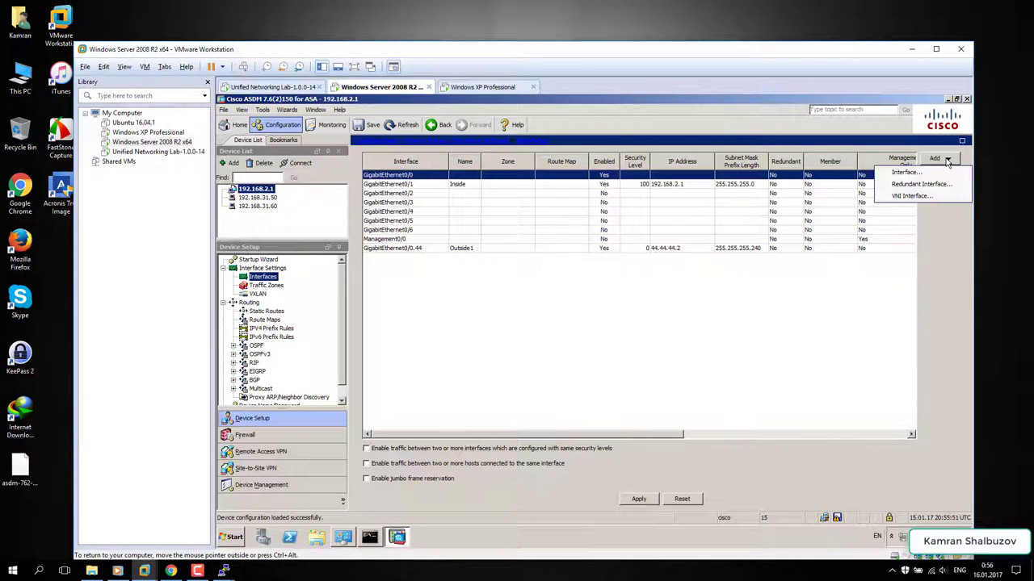
click(905, 173)
click(516, 173)
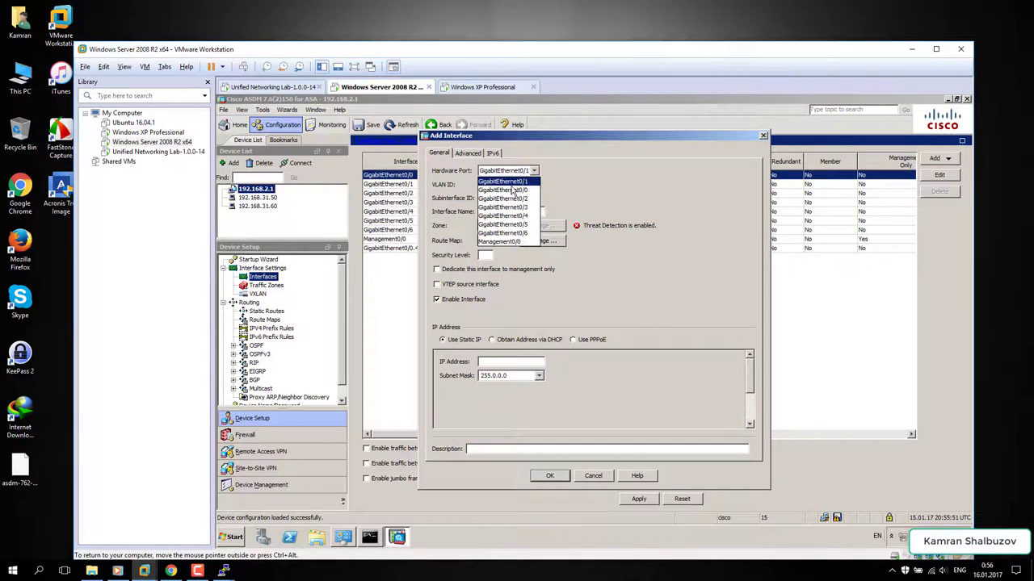
click(502, 190)
click(491, 185)
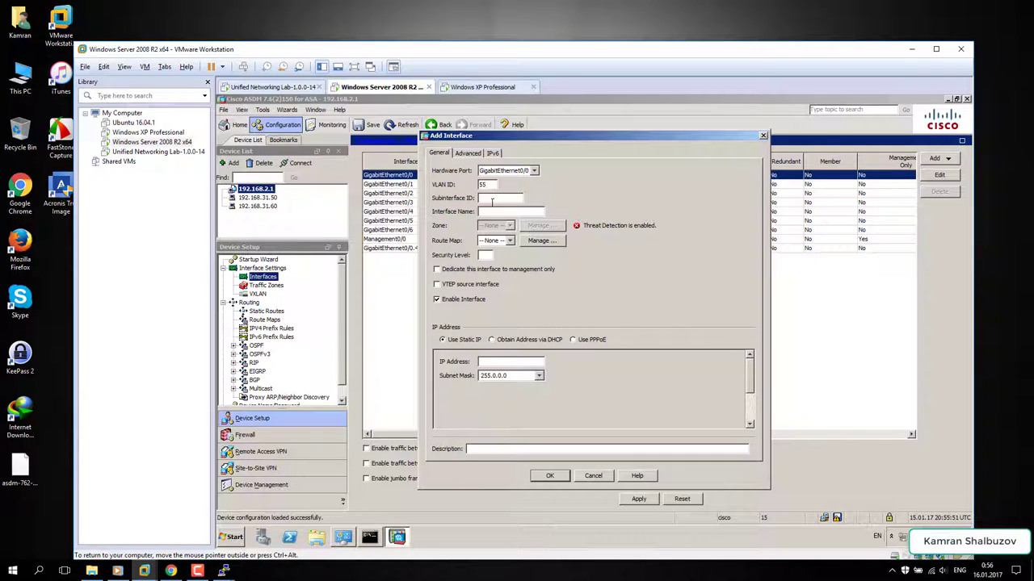
text(55)
- Give Outside2 security level 0 and mask 255.255.255.240, and apply it to the ASA
click(483, 256)
text(0)
click(539, 376)
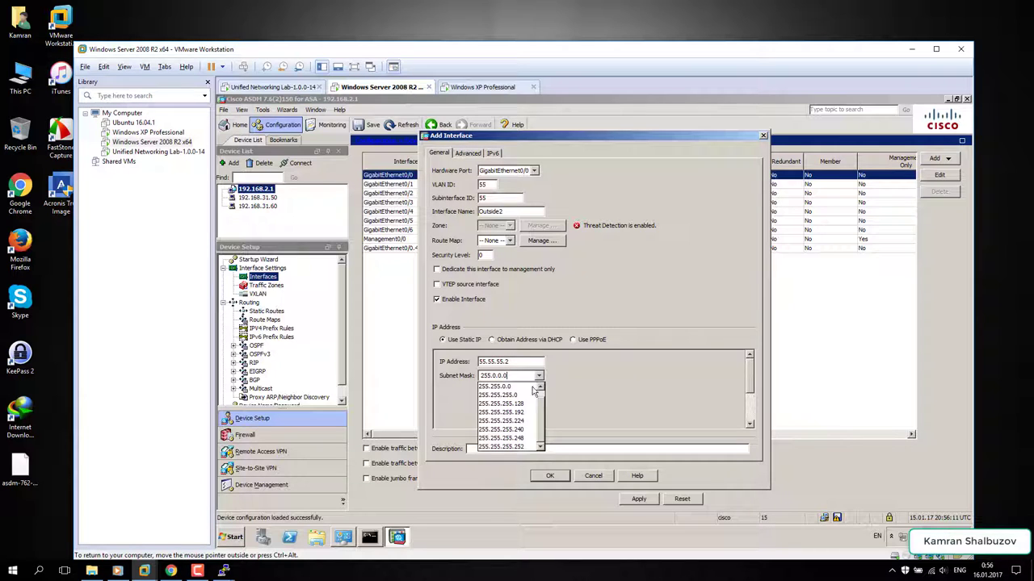
click(523, 430)
click(544, 478)
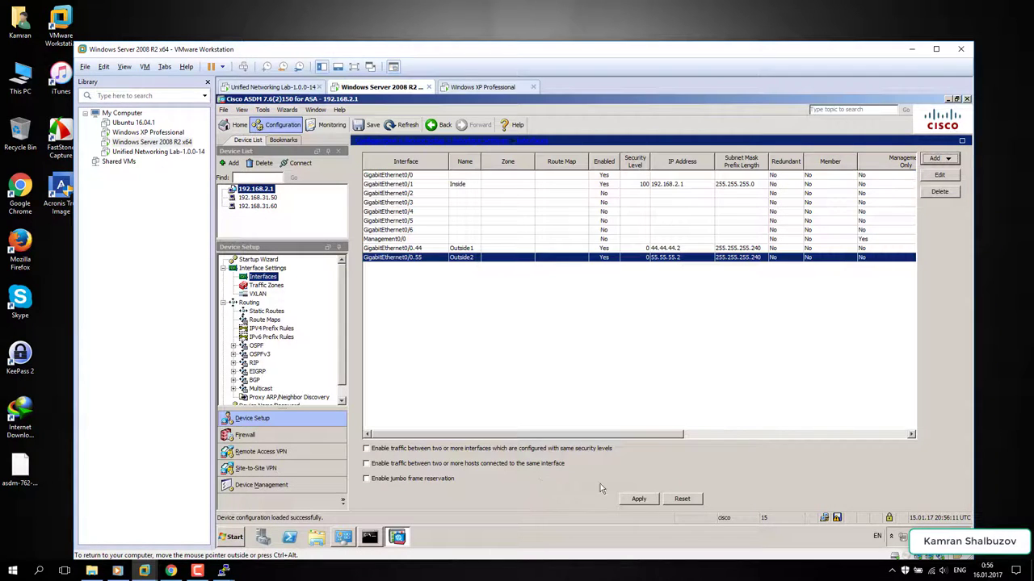
click(638, 498)
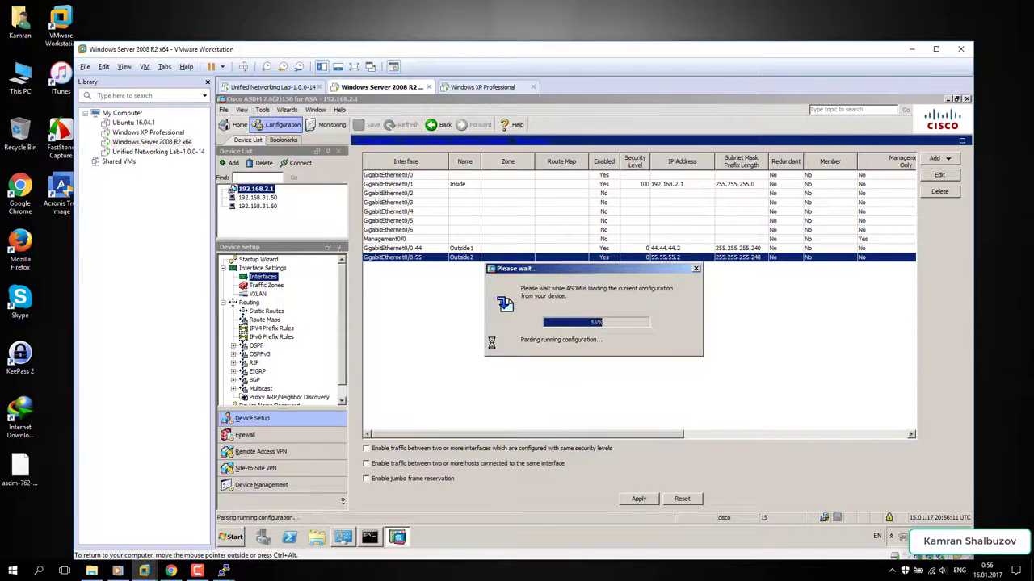
click(259, 312)
- Add a default route to any4 on Outside1 via gateway 44.44.44.1
click(941, 183)
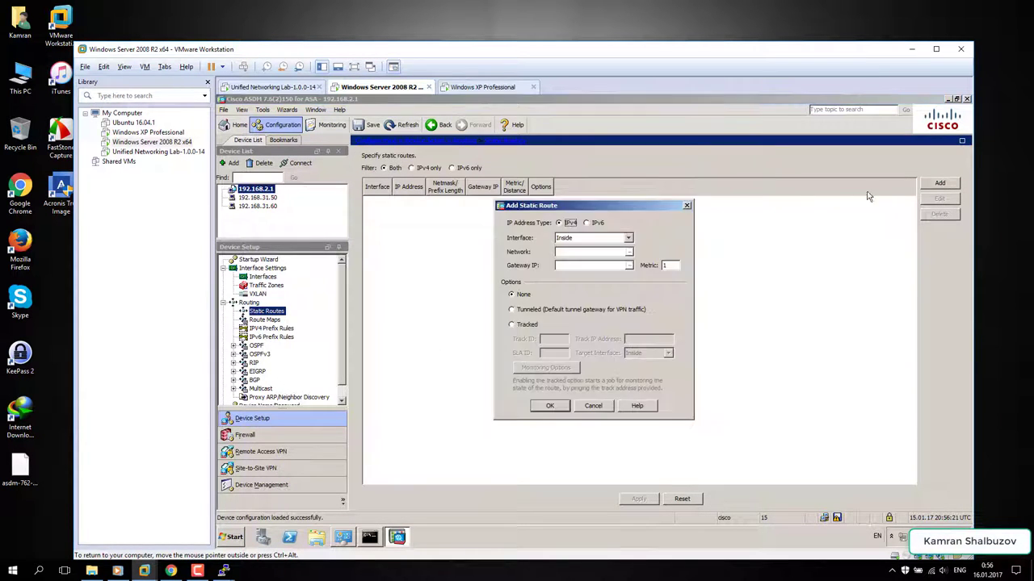
click(588, 239)
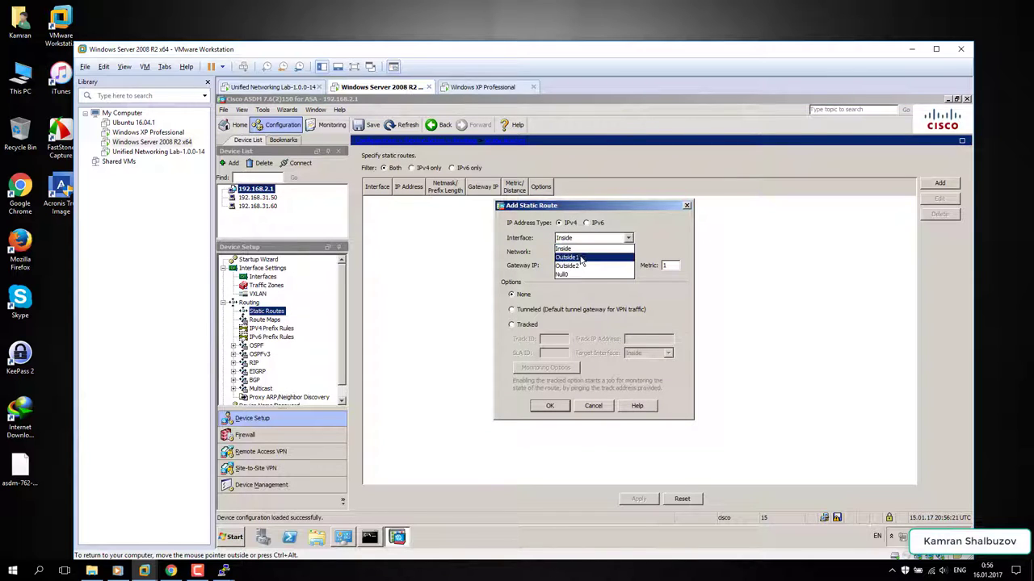
click(580, 258)
click(568, 253)
text(any)
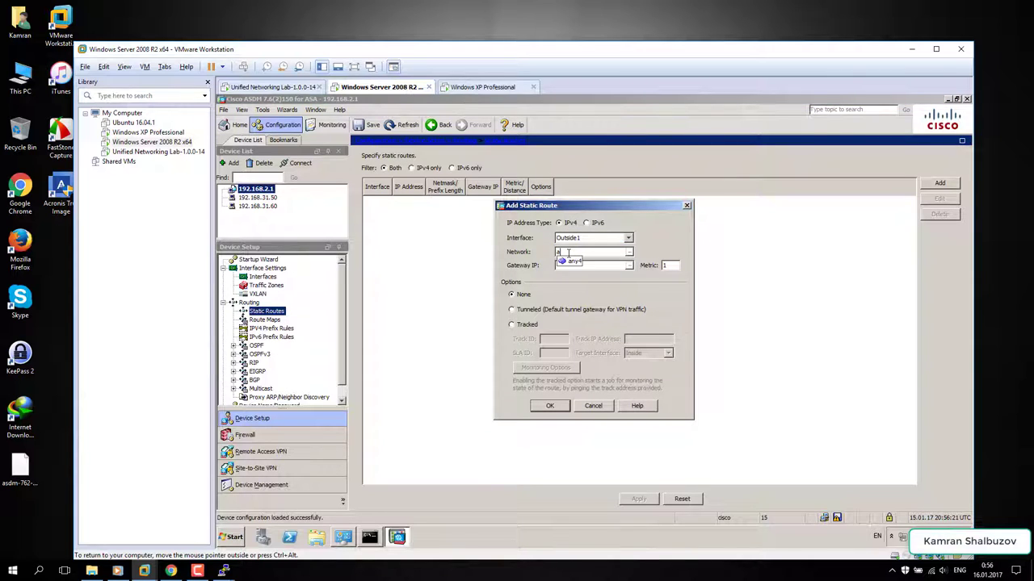
click(570, 267)
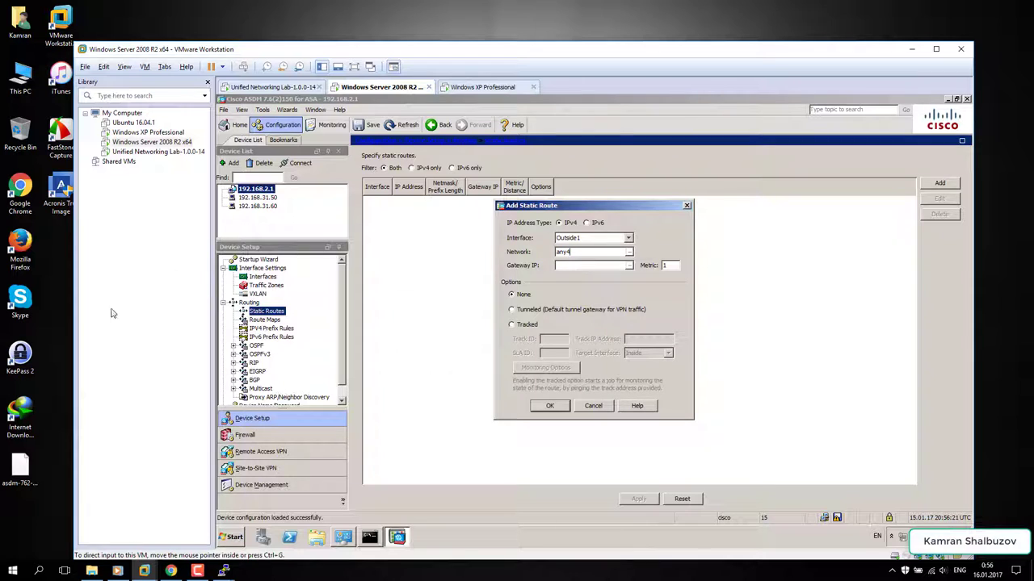
key(XF86AudioLowerVolume)
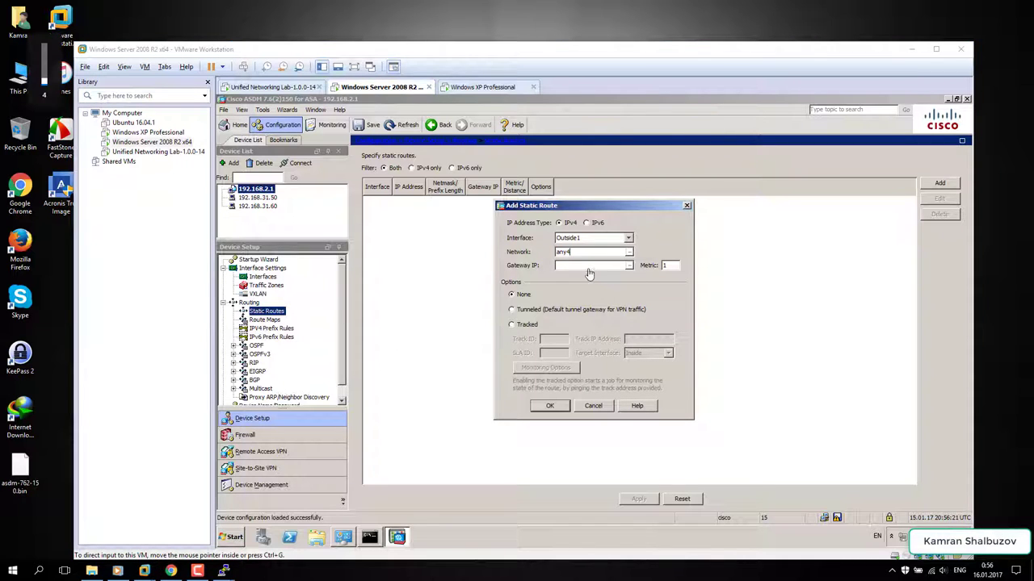
click(587, 268)
text(44)
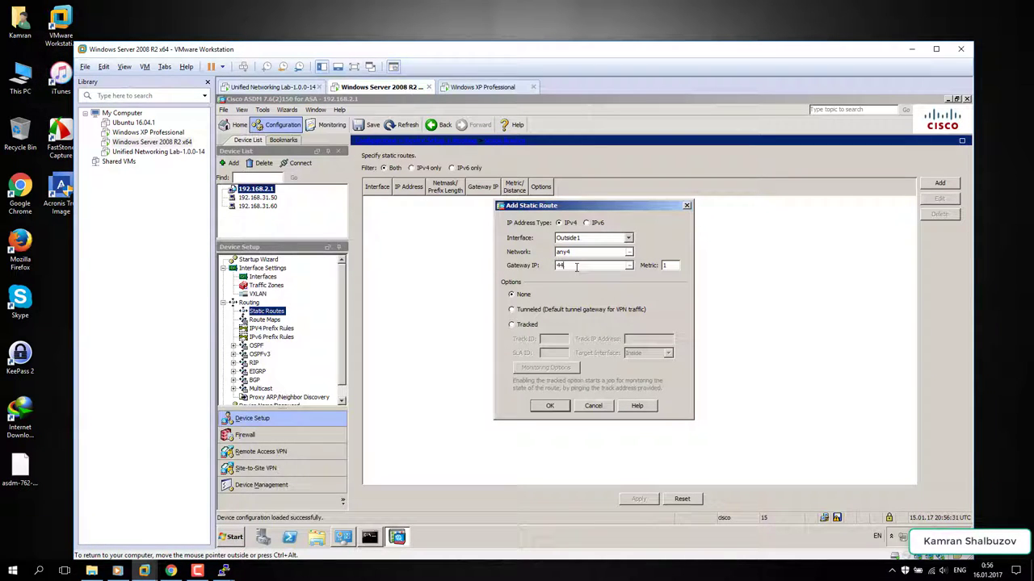
text(.44.44.1)
- Make the route tracked with track and SLA ID 2, monitoring 8.8.8.8 through Outside1
click(517, 325)
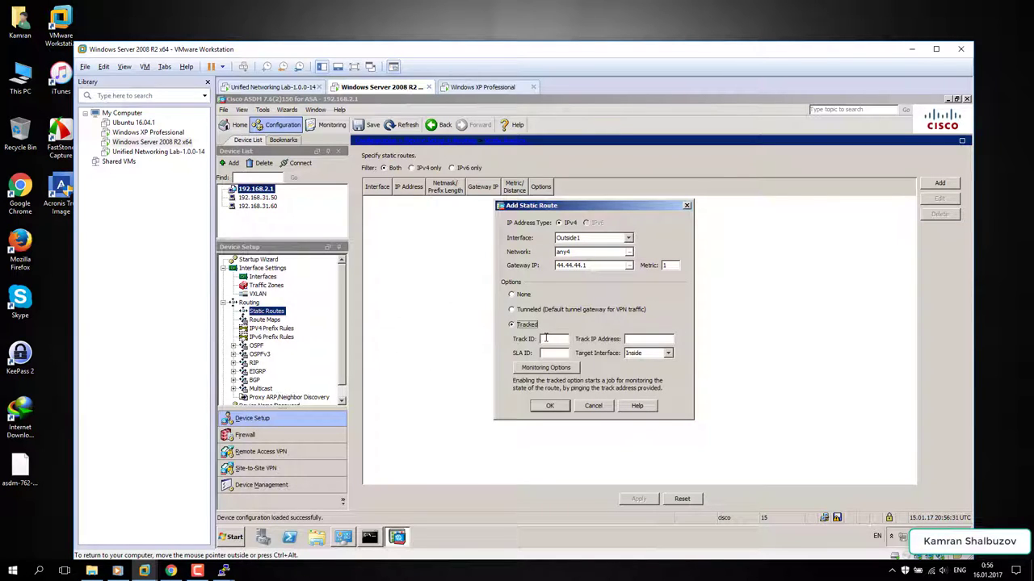
click(546, 339)
text(1)
text(2)
click(642, 356)
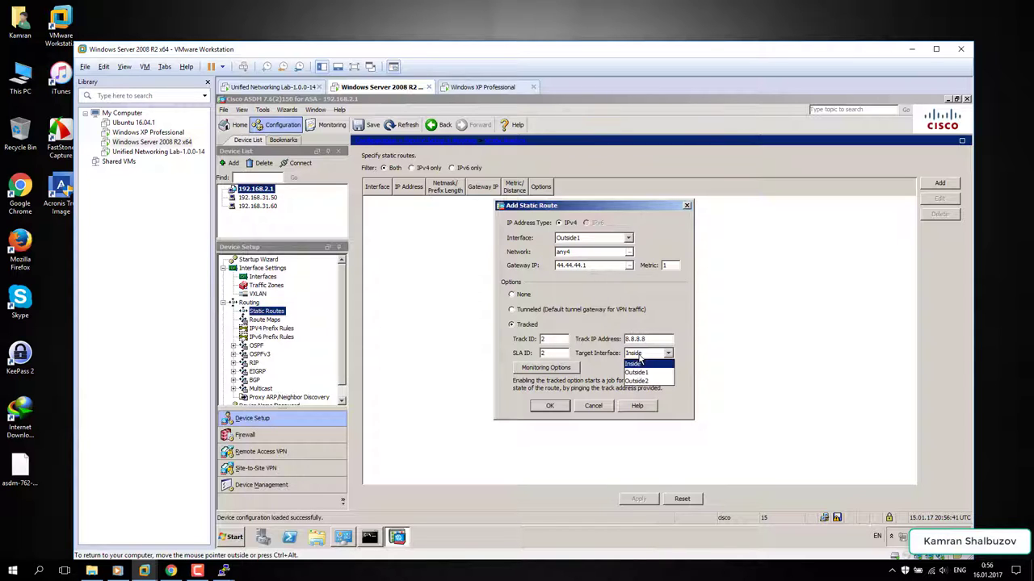
click(640, 373)
click(556, 368)
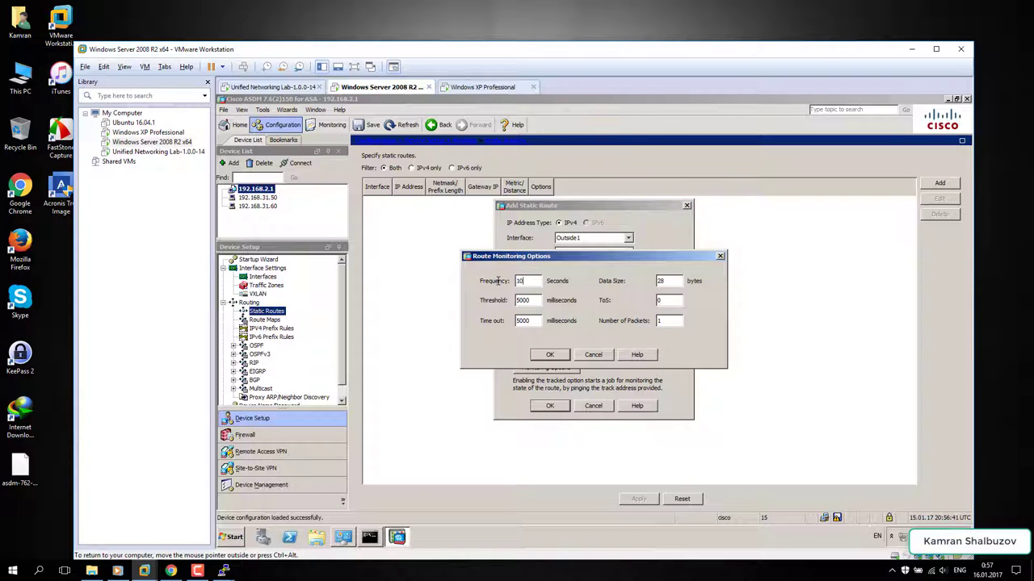
drag(670, 321, 654, 320)
click(551, 355)
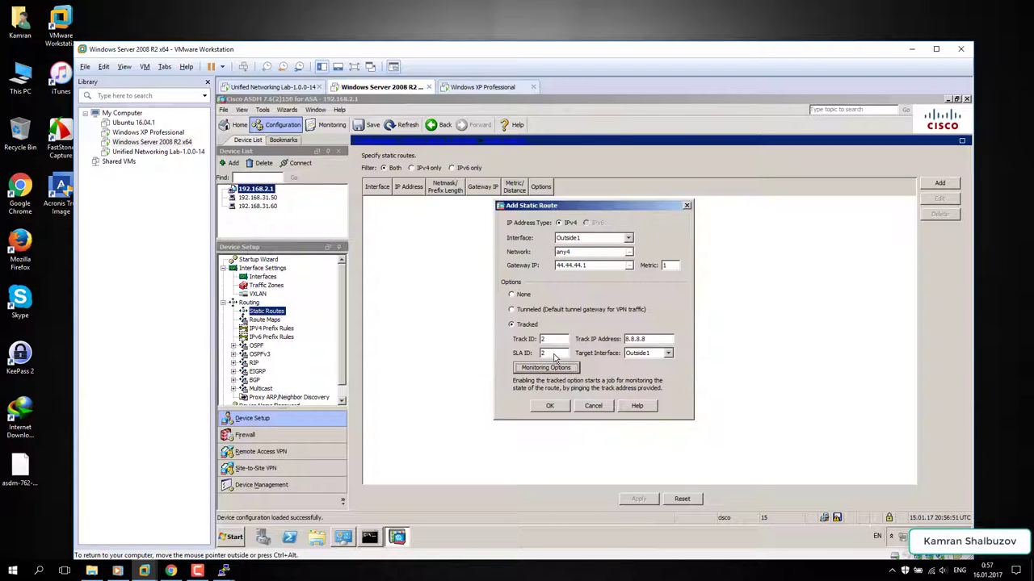
click(553, 406)
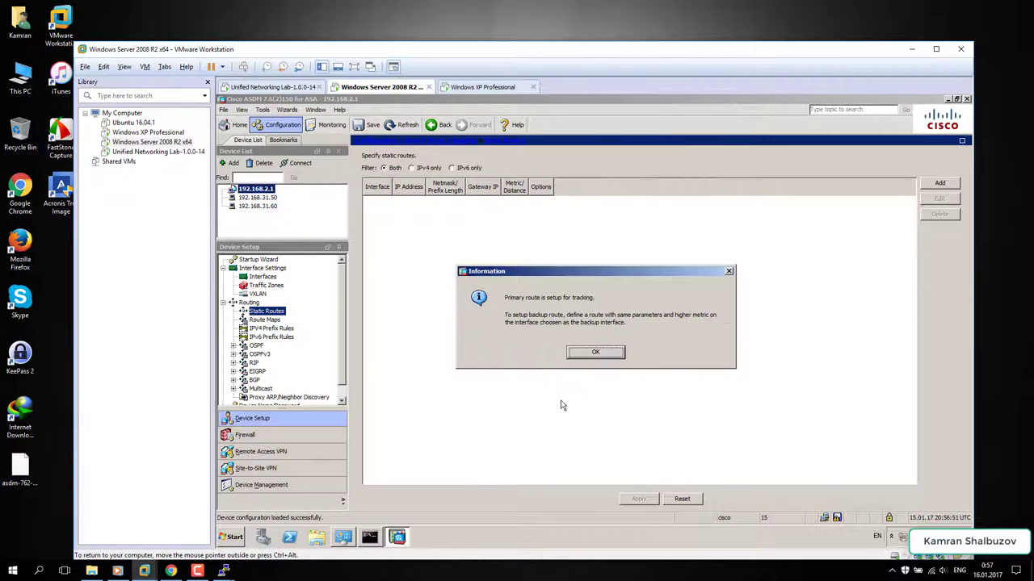
click(612, 355)
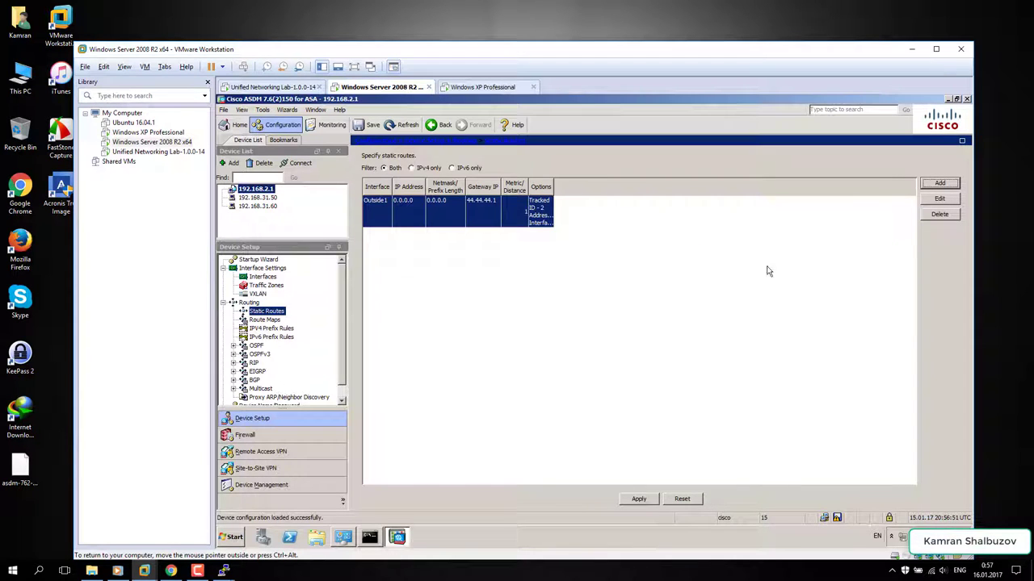
click(940, 184)
- Add a backup default route to any4 on Outside2 via 55.55.55.1 with metric 10
click(571, 238)
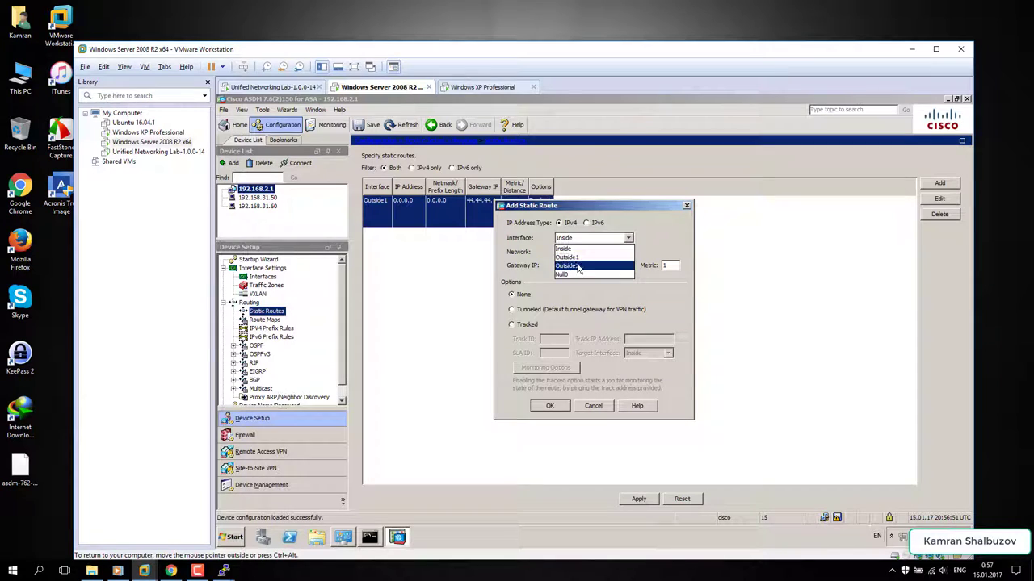
click(579, 267)
click(571, 252)
text(a)
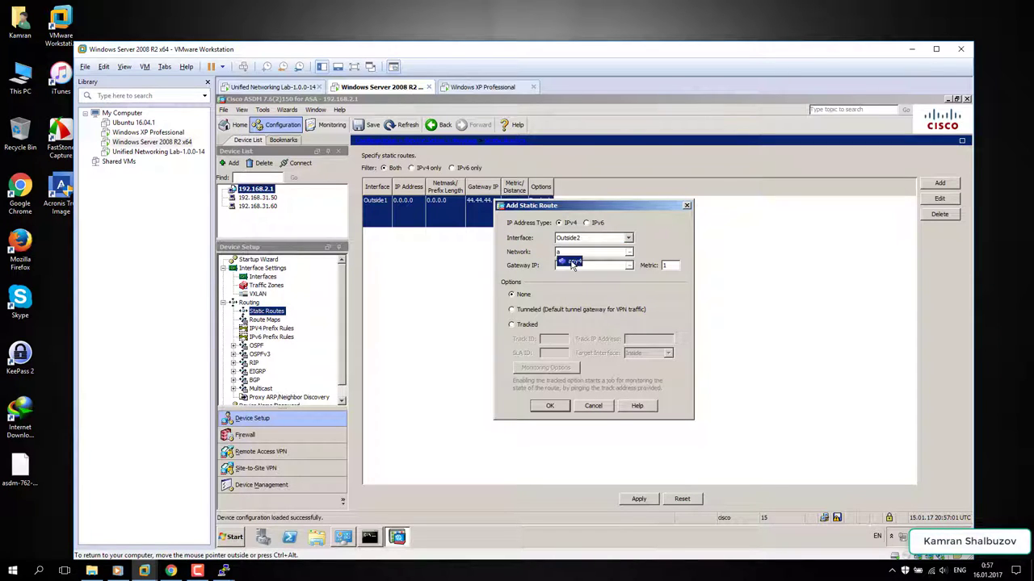
click(571, 263)
text(0)
click(556, 406)
- Apply the route changes and save the running configuration to flash
click(638, 500)
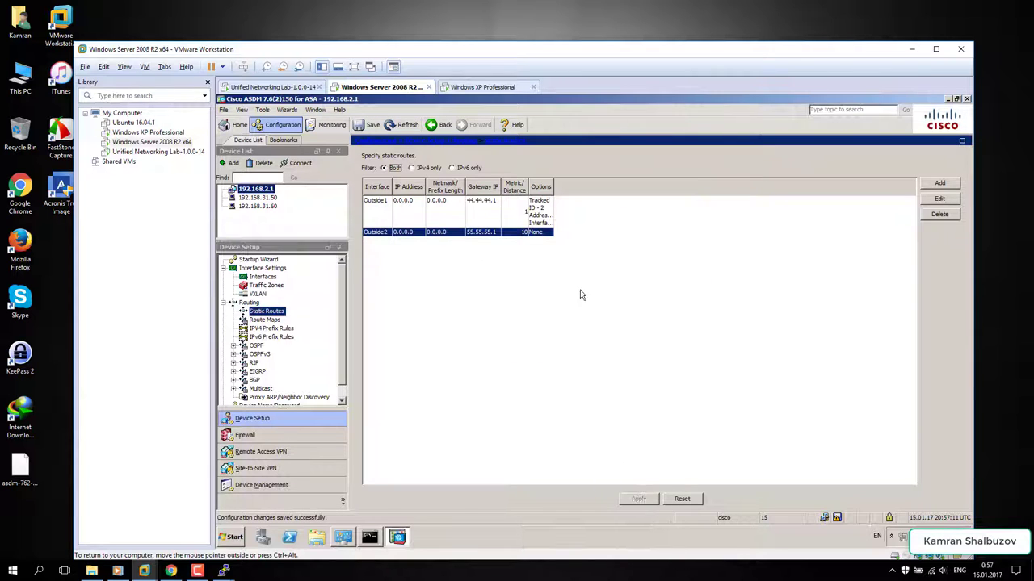
drag(556, 186, 602, 187)
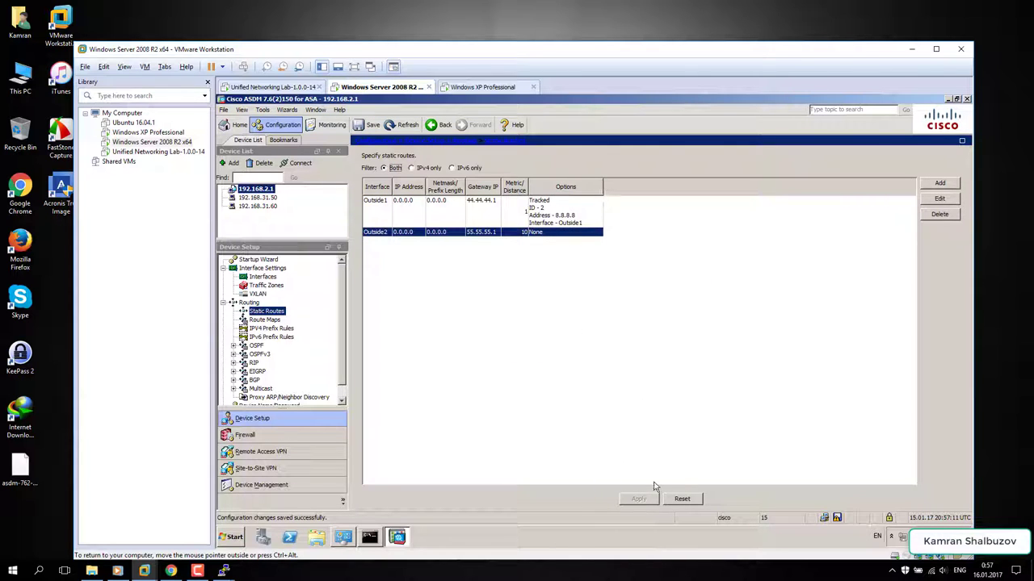
click(840, 518)
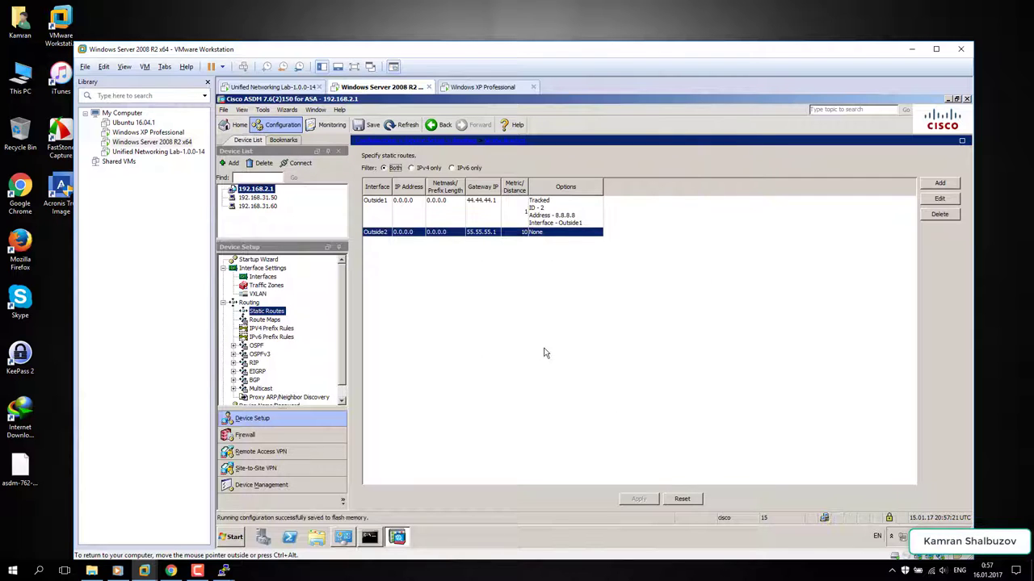
- Ping 8.8.8.8 from Outside1 successfully, then save the configuration to flash
click(263, 110)
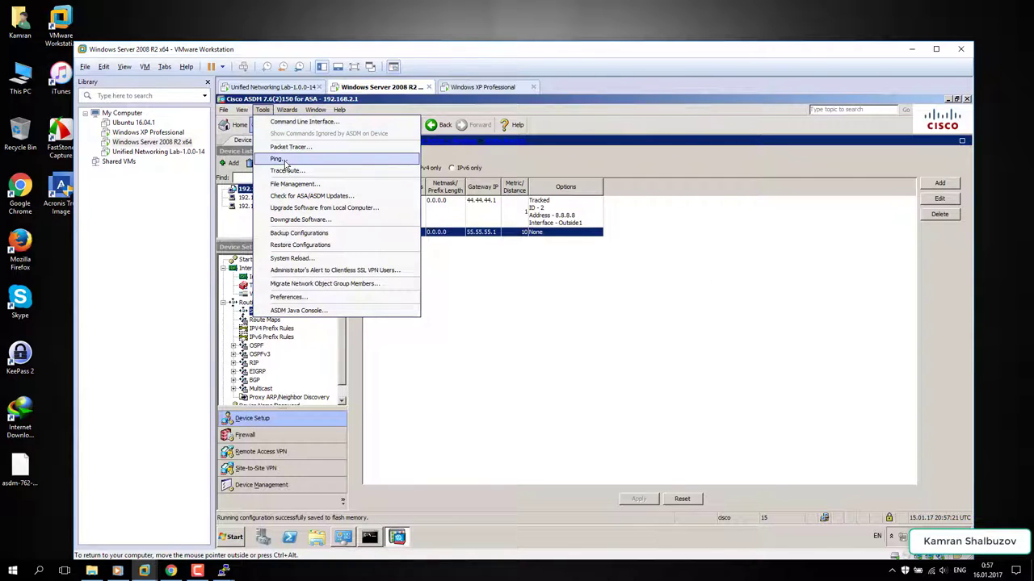
click(286, 162)
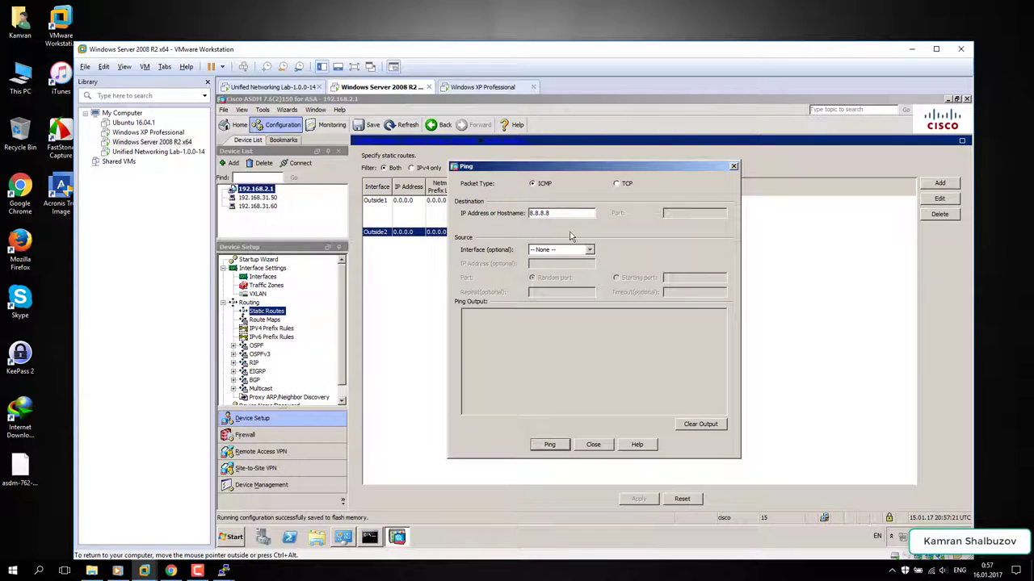
click(546, 255)
click(547, 271)
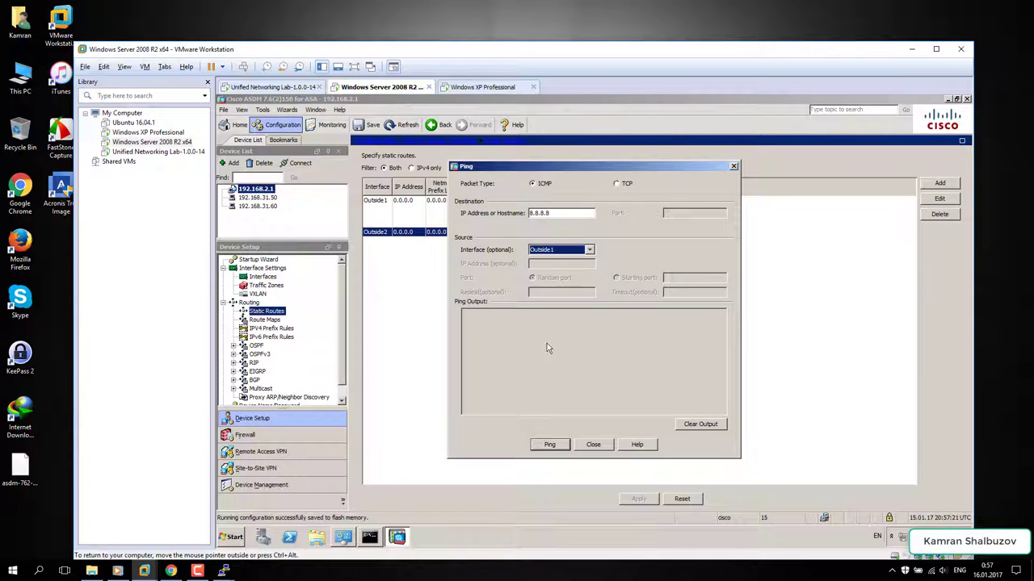
click(549, 446)
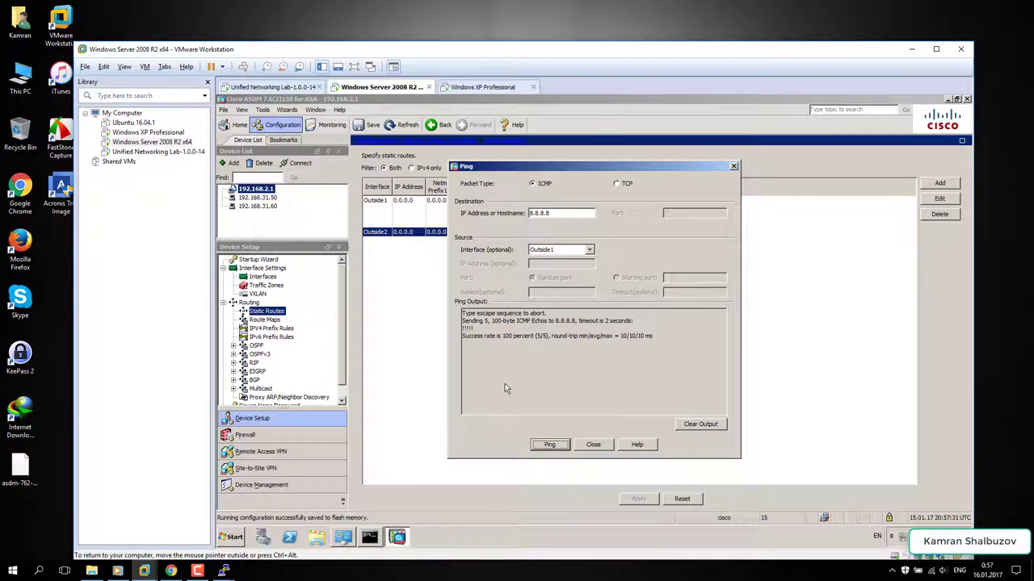
click(593, 445)
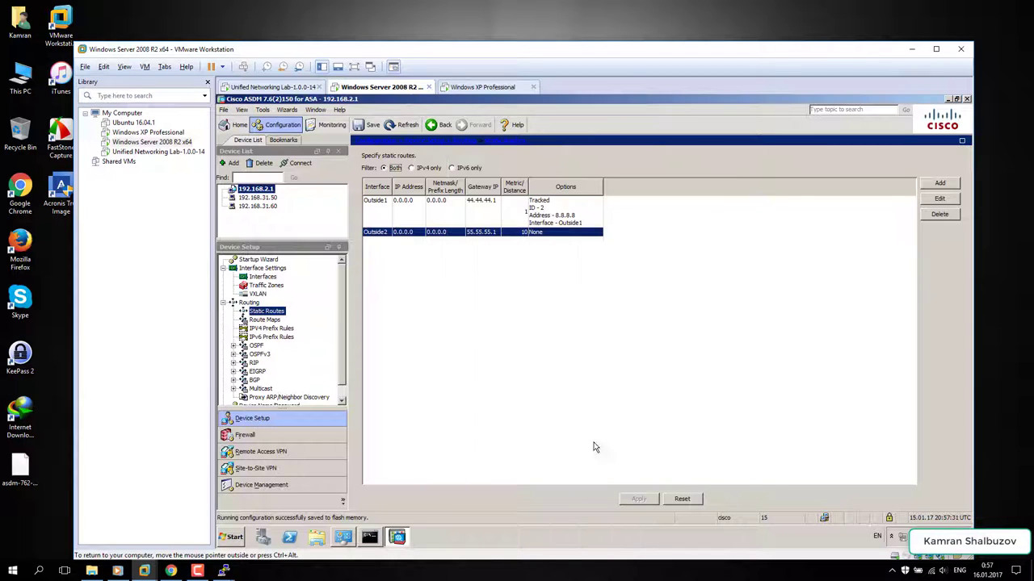
click(365, 126)
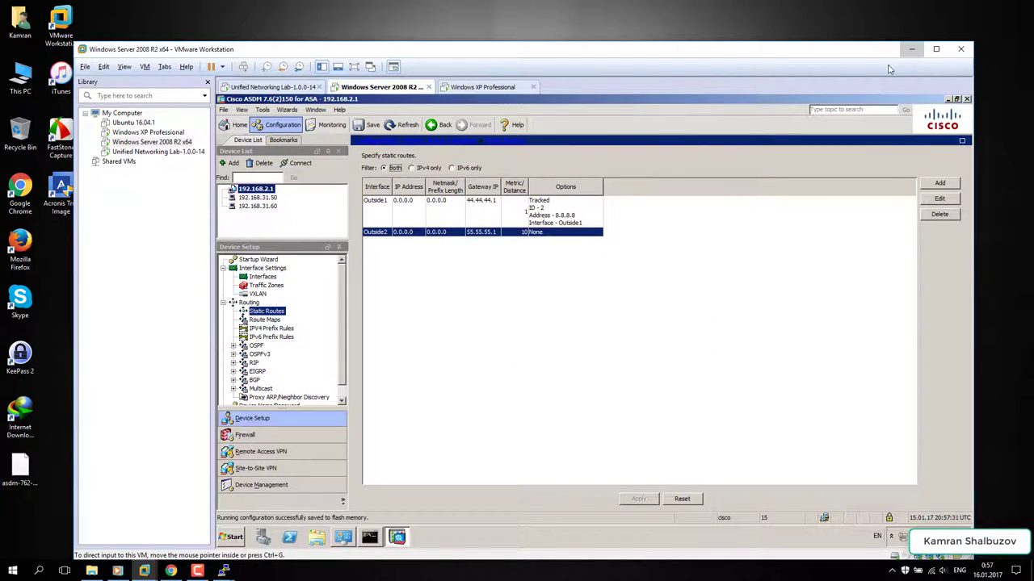
click(912, 49)
- Look over the UNL lab topology in Chrome behind the Windows Server VM window
click(172, 571)
mouse_move(143, 571)
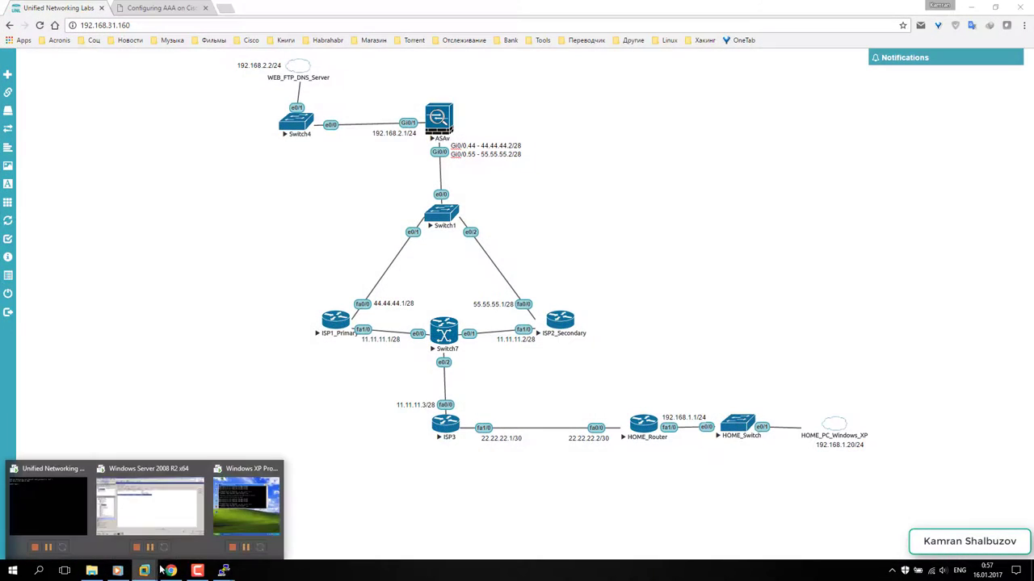
click(145, 515)
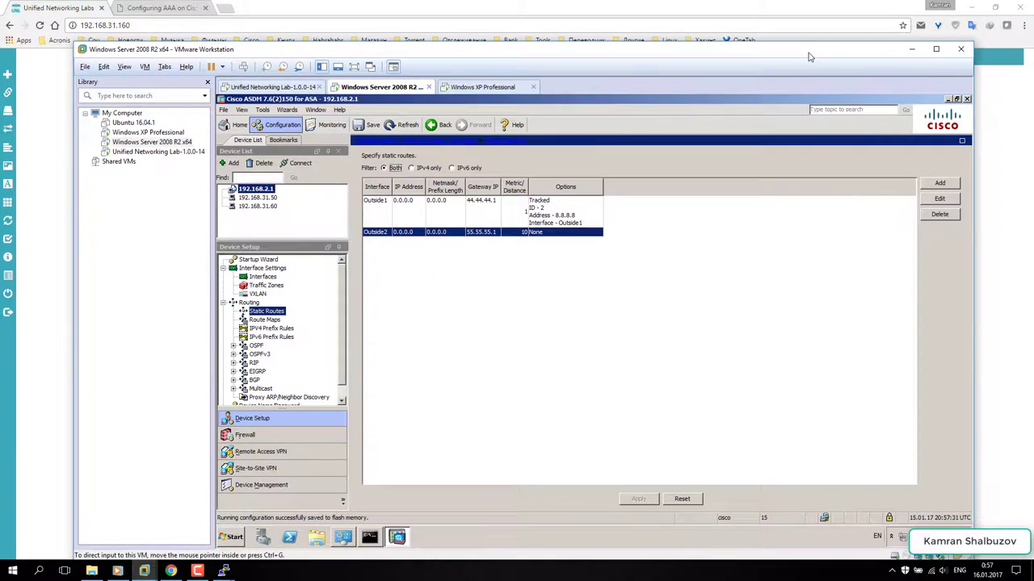
drag(810, 57, 757, 474)
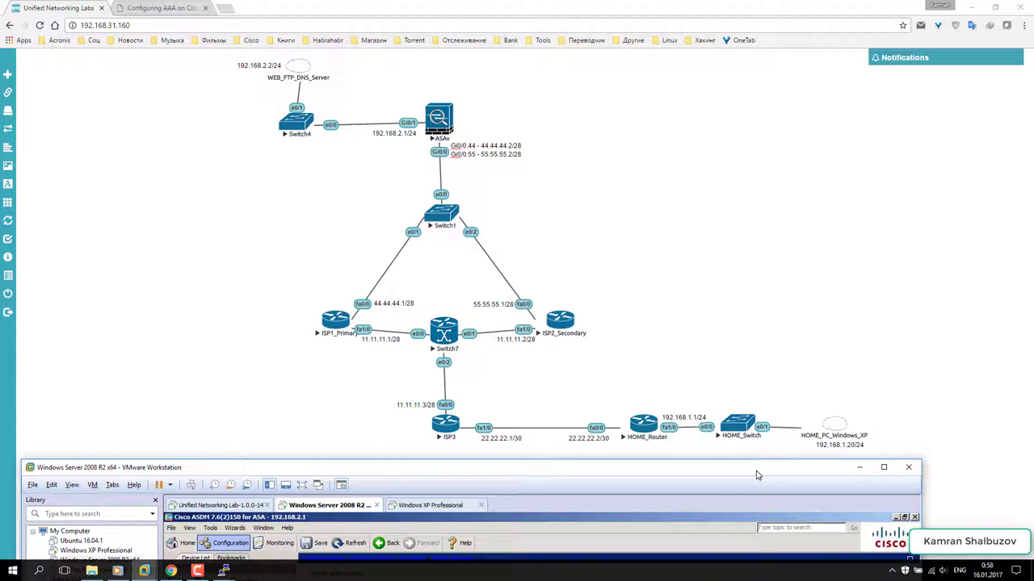
drag(757, 475, 782, 44)
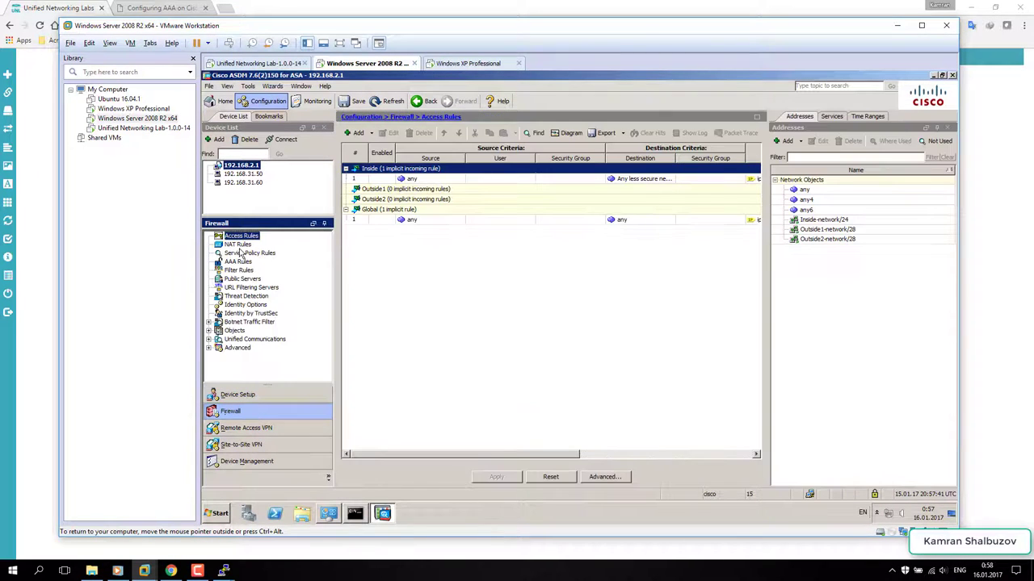
- Add permit-any incoming access rules on Outside1, Outside2 and Inside, and apply them
click(375, 191)
click(359, 132)
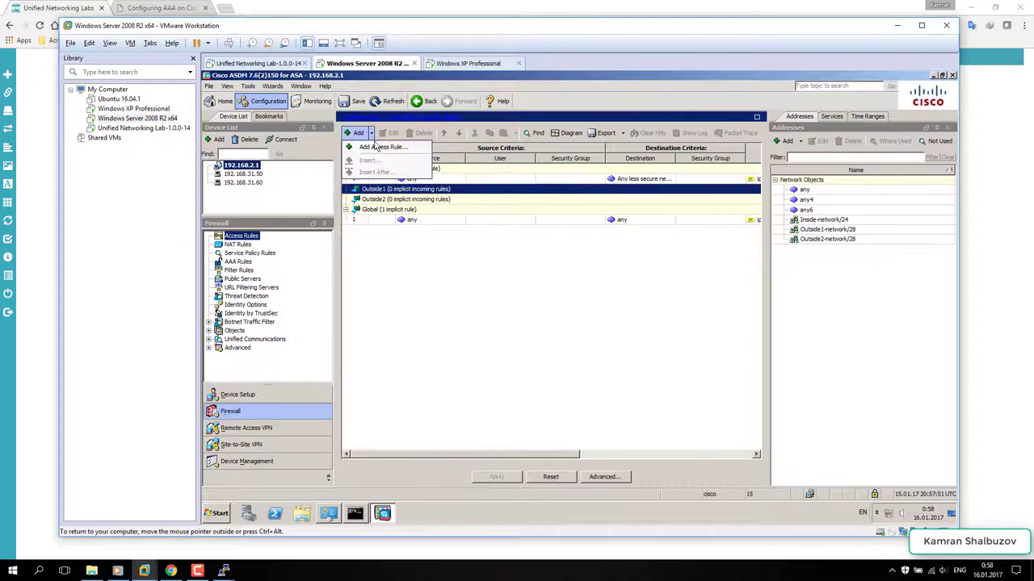
click(381, 142)
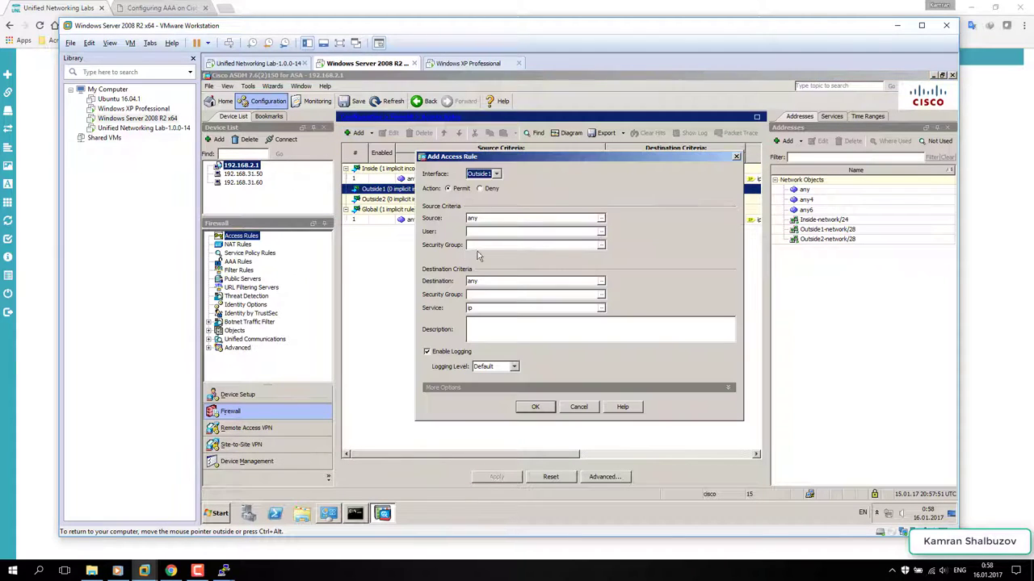
click(533, 407)
click(375, 210)
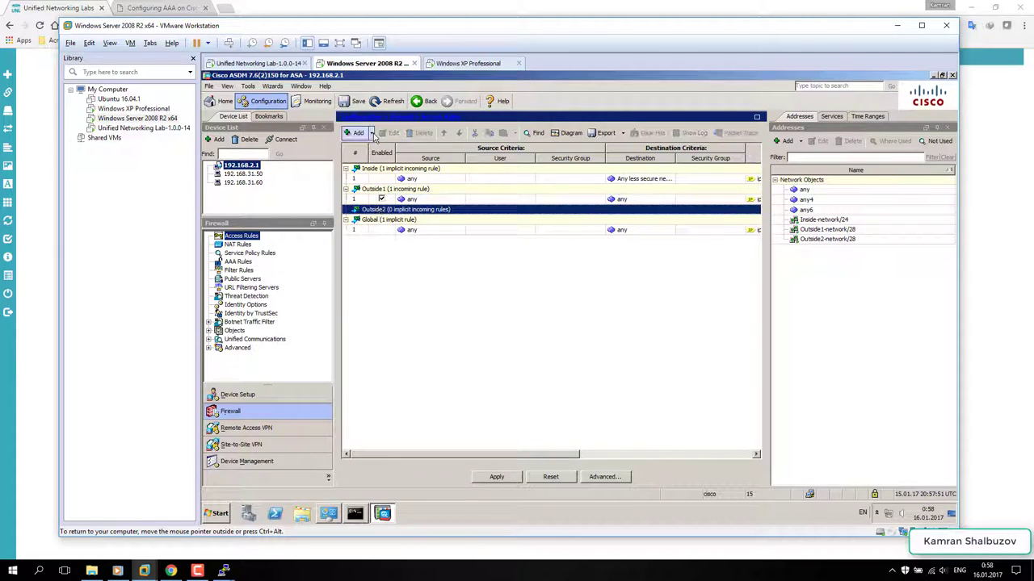
click(360, 133)
click(381, 142)
click(535, 407)
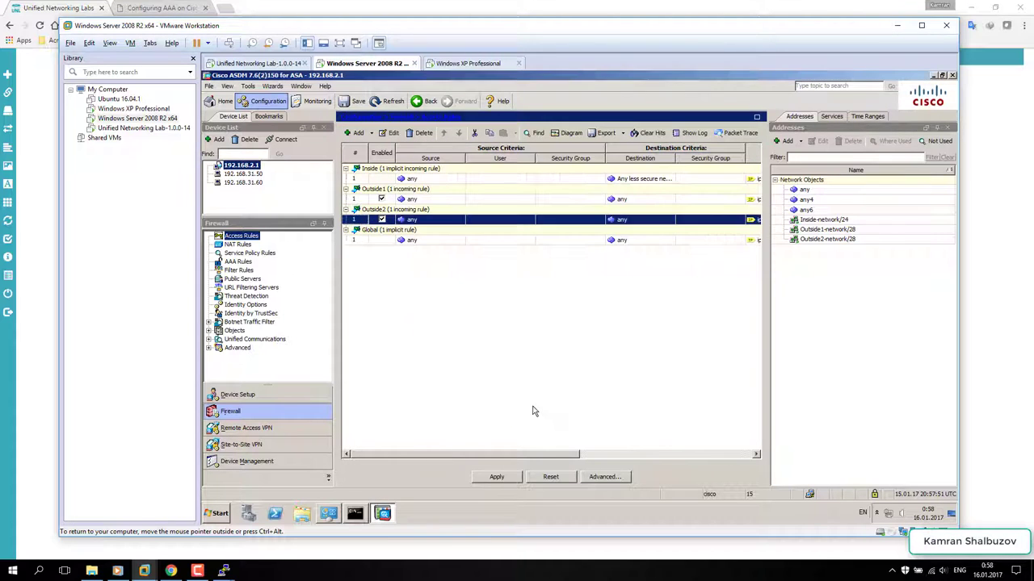
click(363, 179)
click(360, 133)
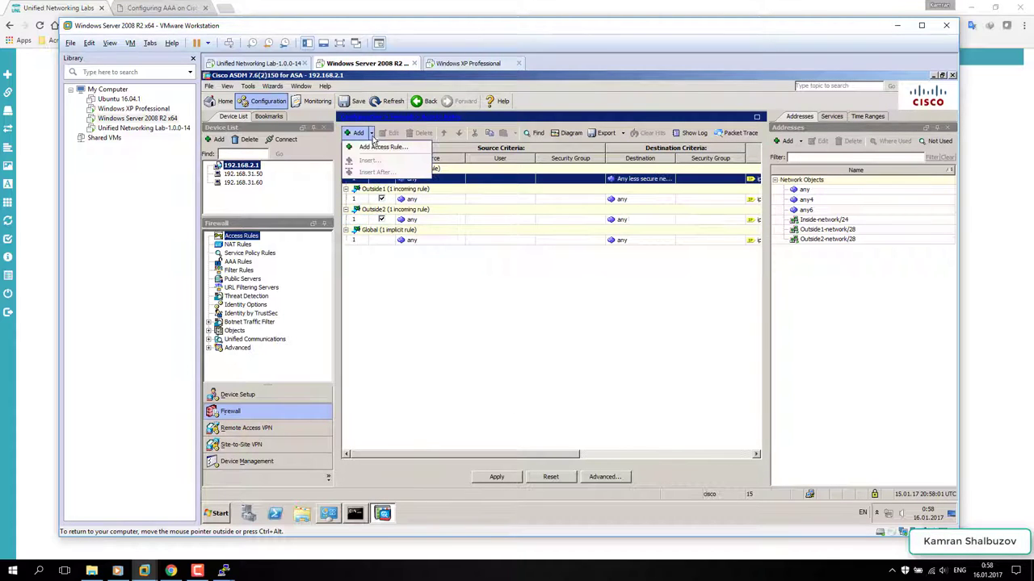
click(381, 142)
click(532, 412)
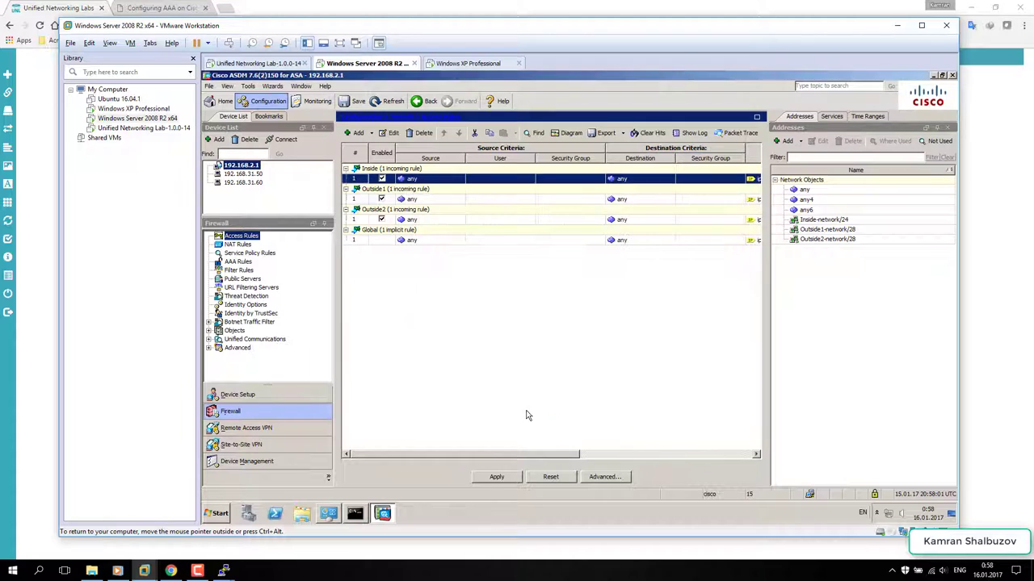
click(497, 477)
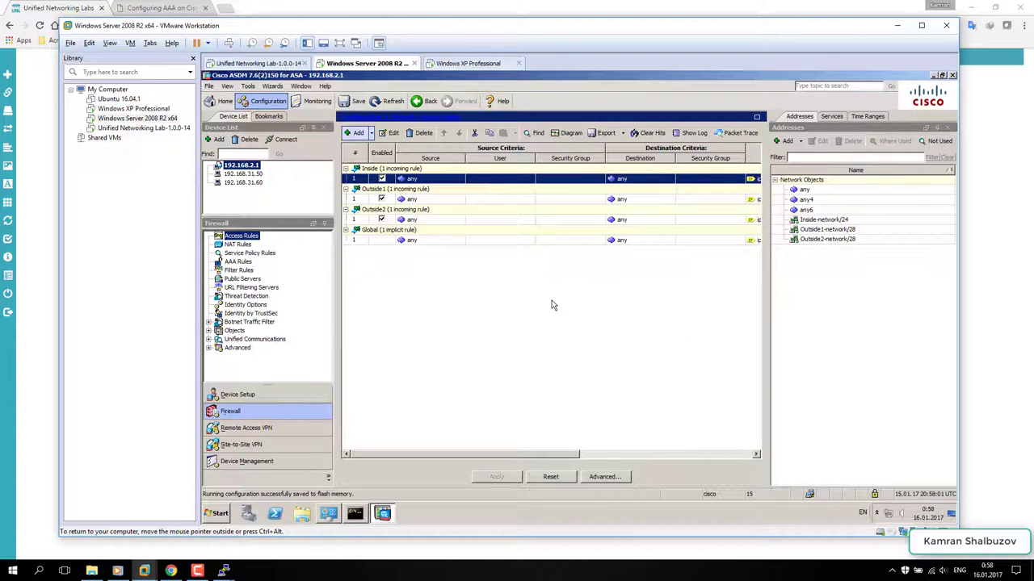
- Create the TCP service object NAT8080 for port 8080
click(238, 244)
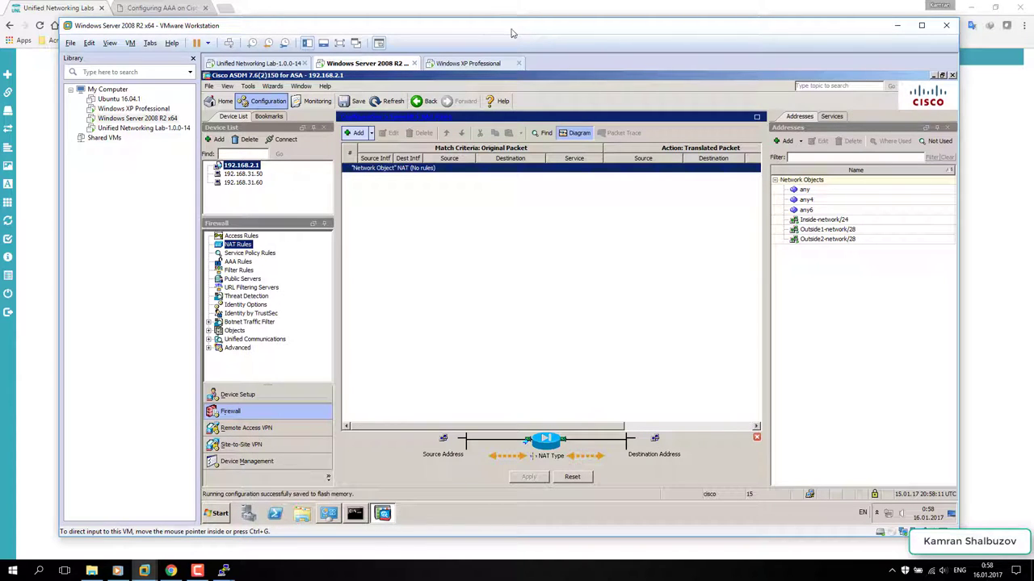
drag(510, 33, 536, 118)
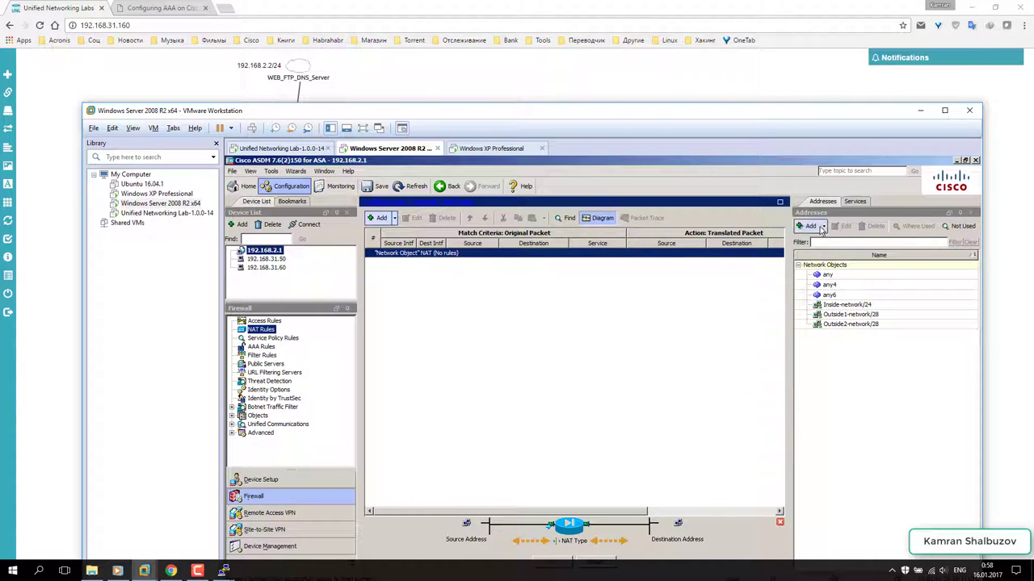
click(854, 202)
click(825, 230)
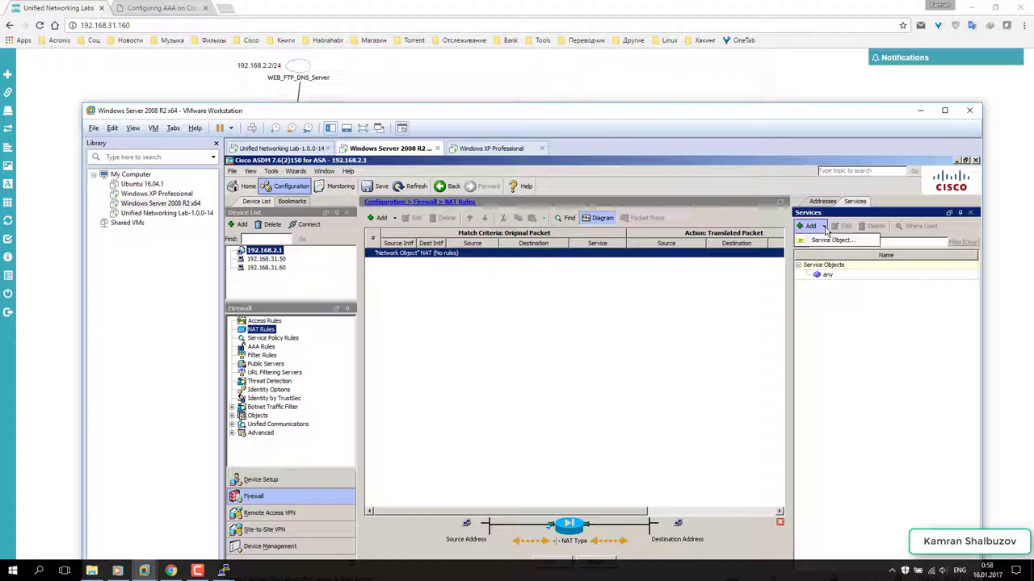
click(825, 239)
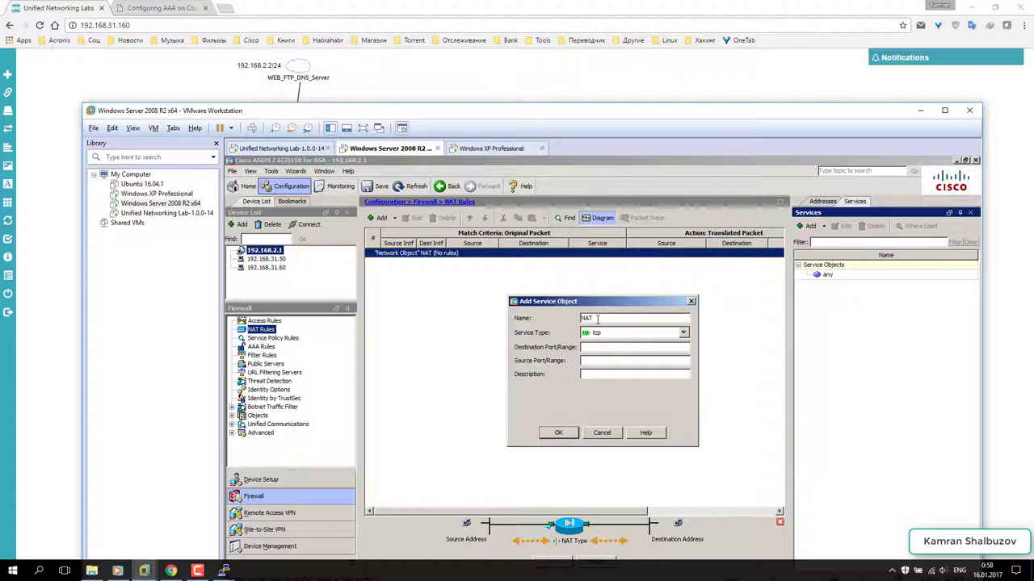
text(8080)
drag(608, 361, 575, 360)
click(559, 433)
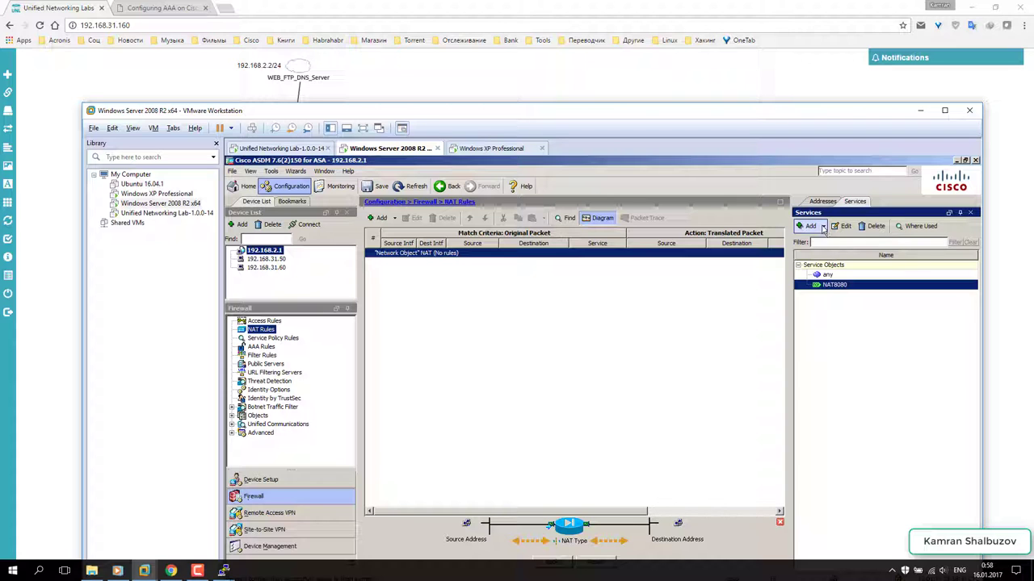
- Create the NAT21 service object, apply both objects and save to flash
click(823, 229)
click(824, 247)
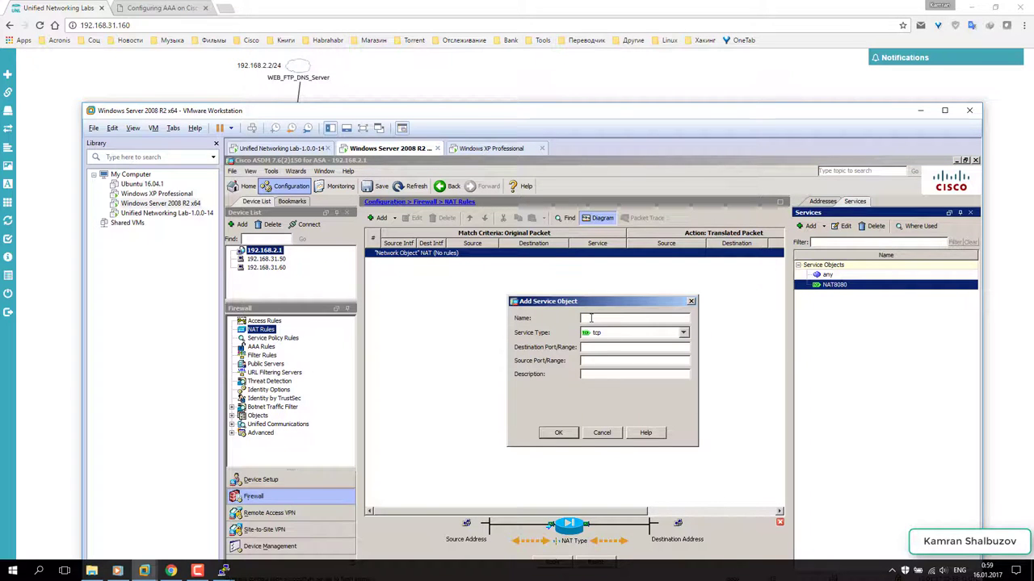
text(NAT21)
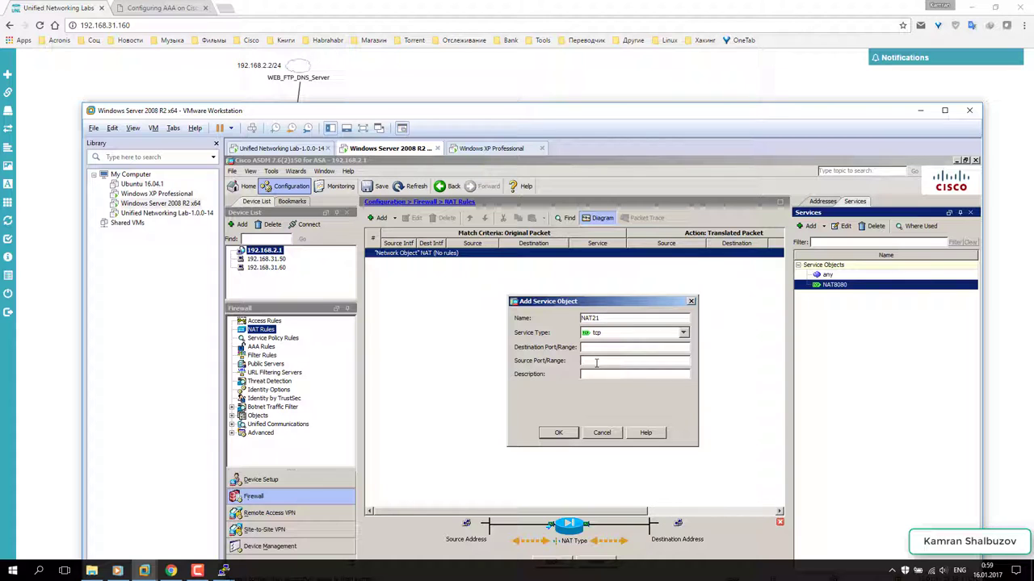
click(558, 433)
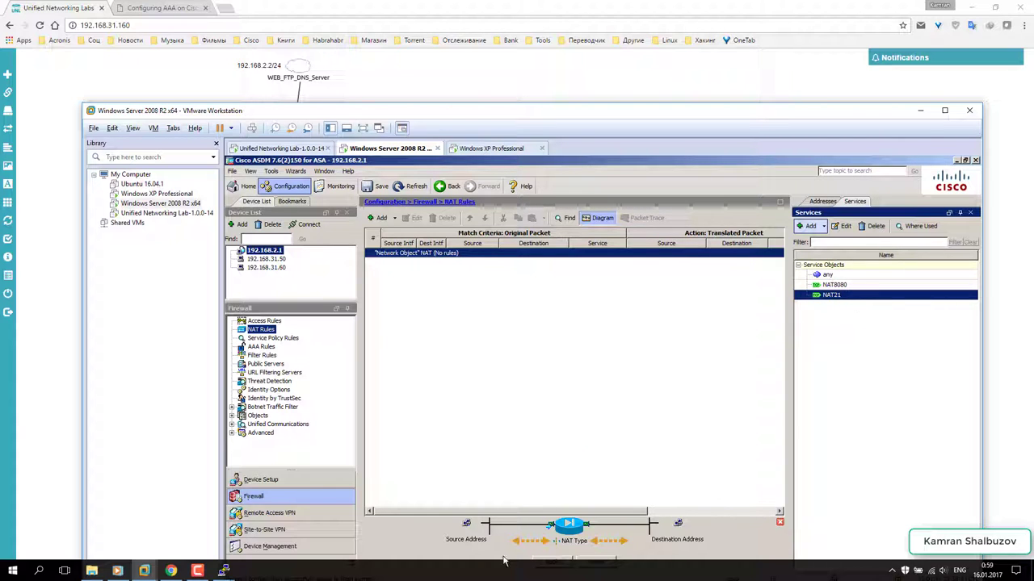
drag(573, 115, 548, 61)
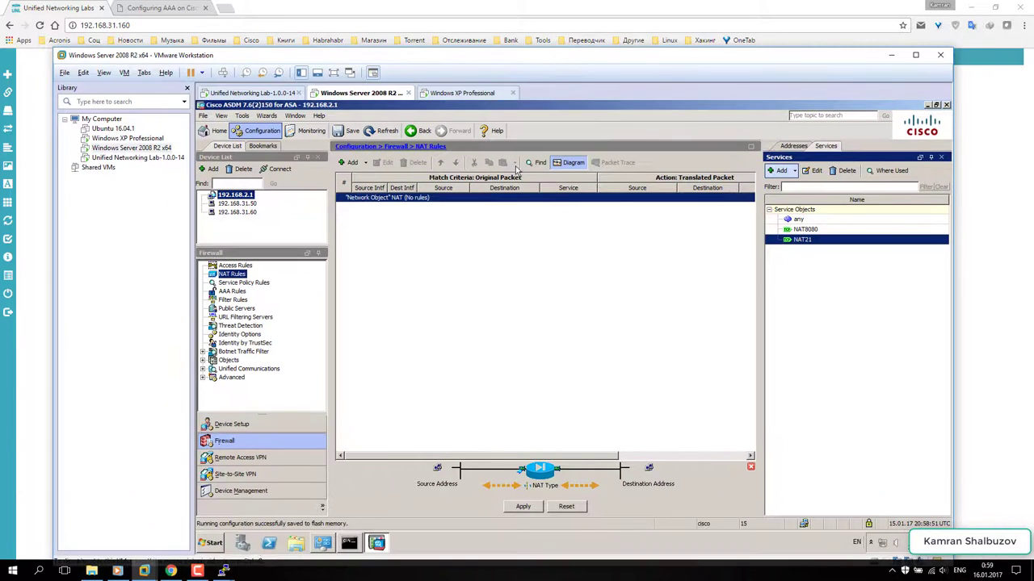
click(522, 507)
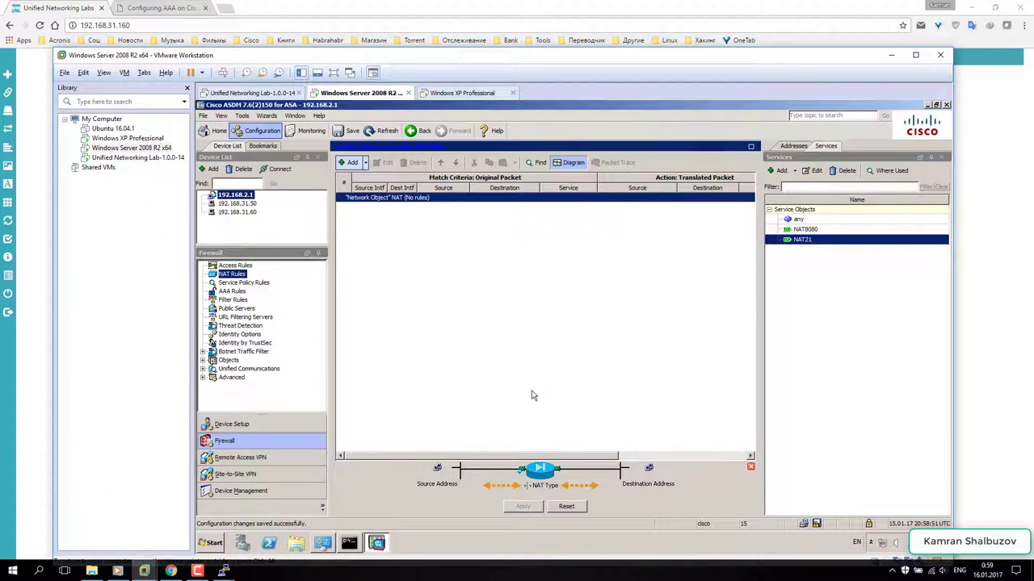
click(817, 524)
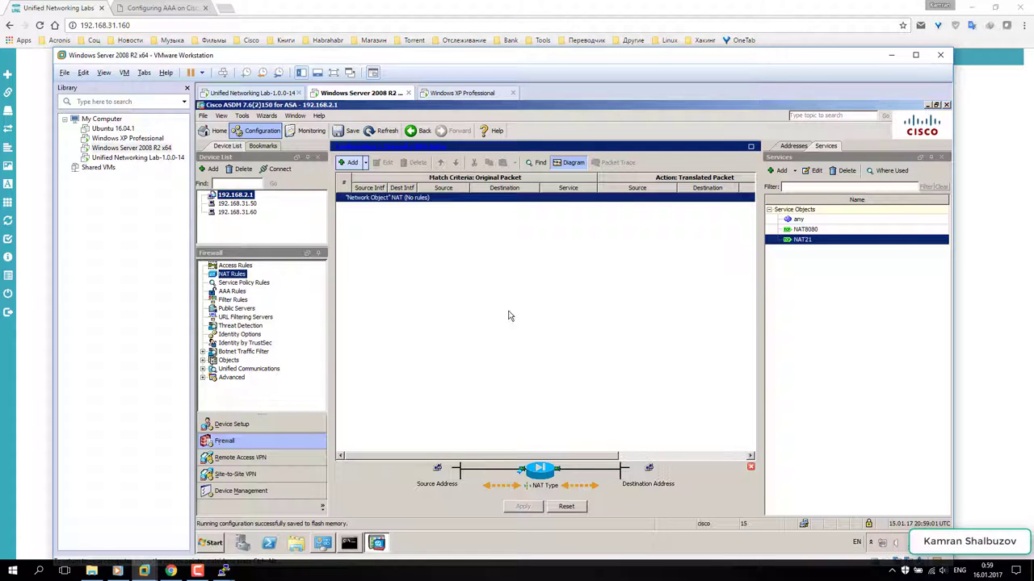
- Start a NAT rule before network object NAT rules with source interface Inside
click(365, 163)
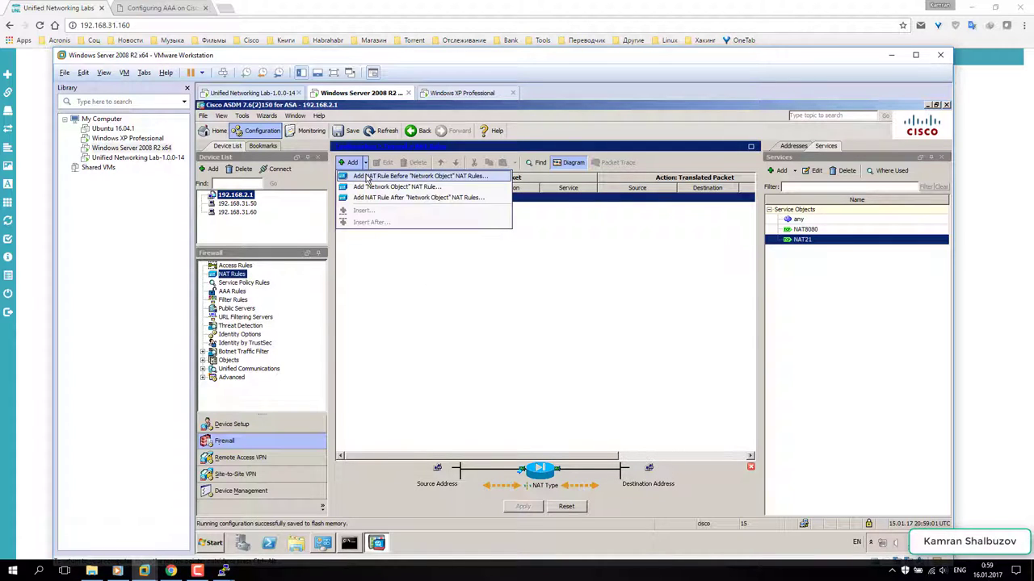
click(370, 176)
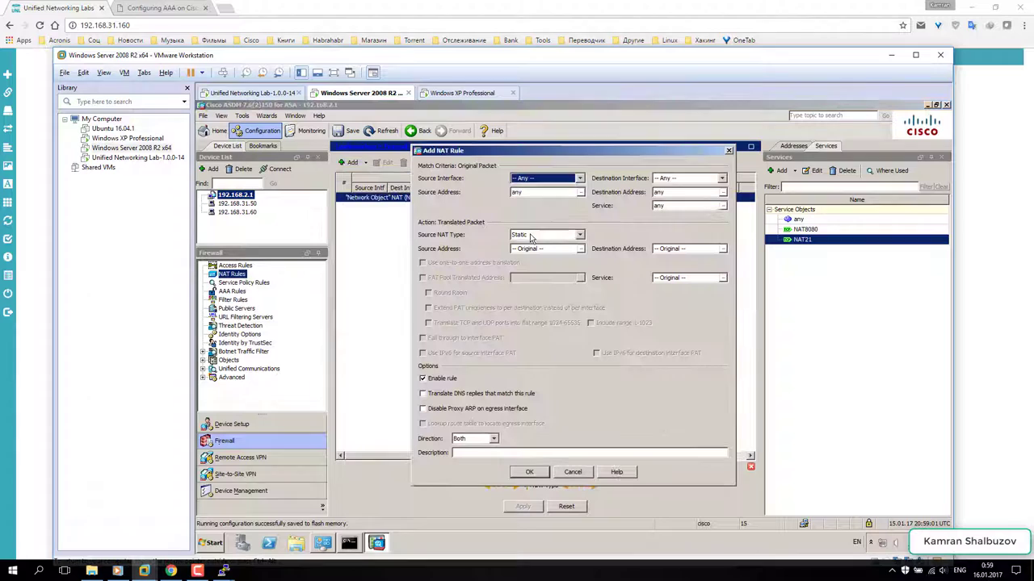
click(549, 179)
key(Escape)
key(Down)
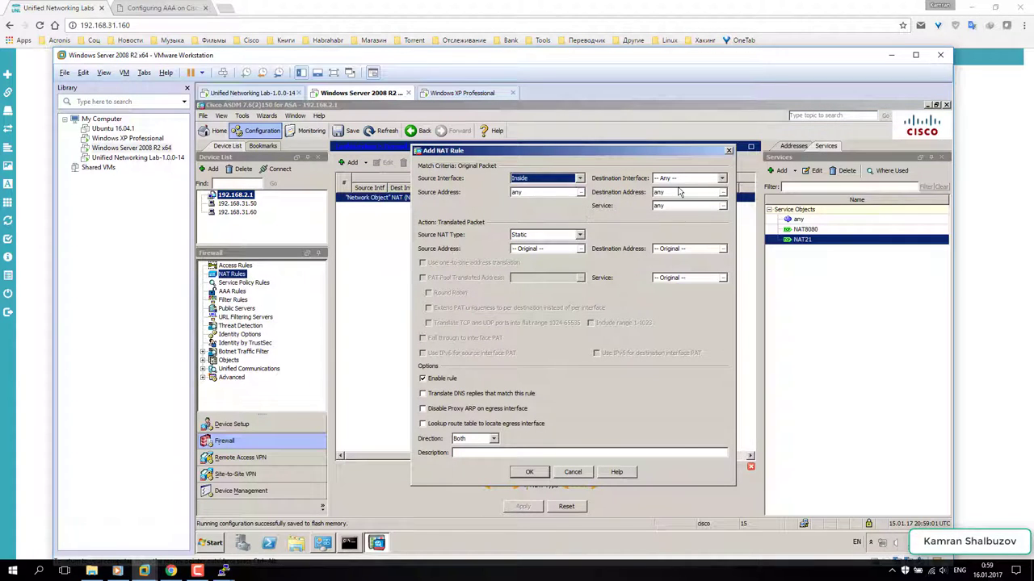
- Create host object Server at 192.168.2.2 and use it as the original source
click(579, 193)
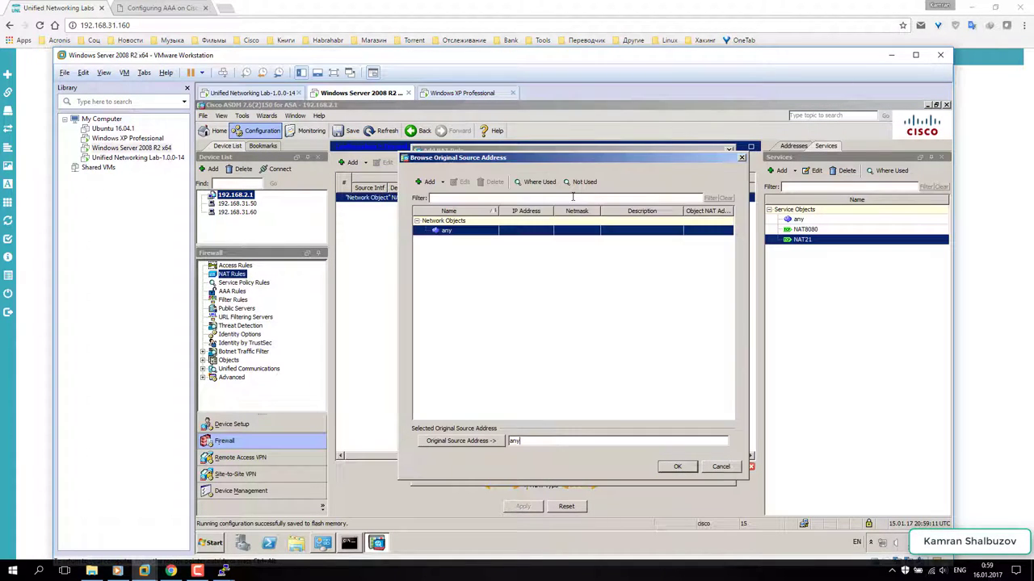
click(444, 183)
click(444, 196)
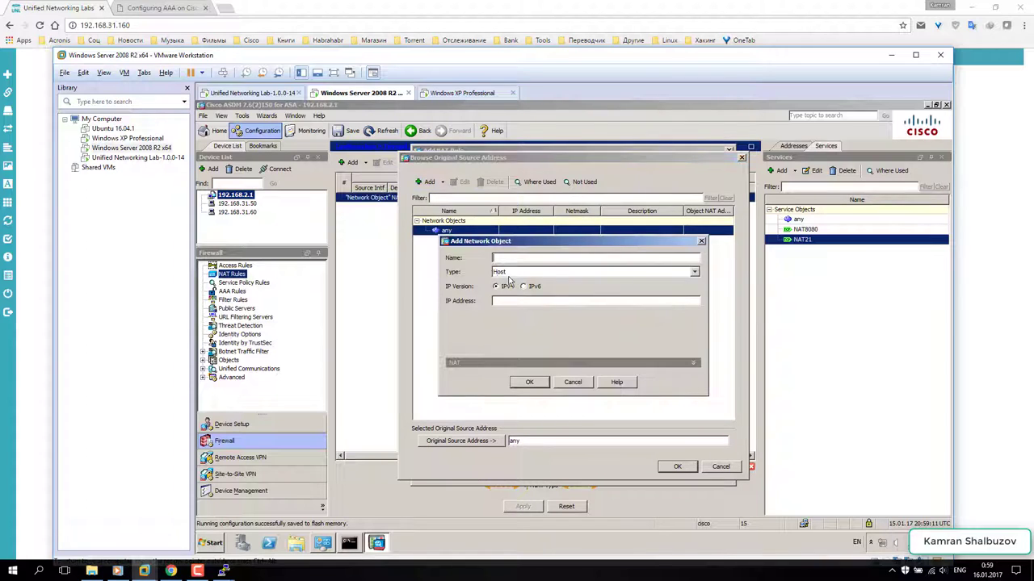
text(Server)
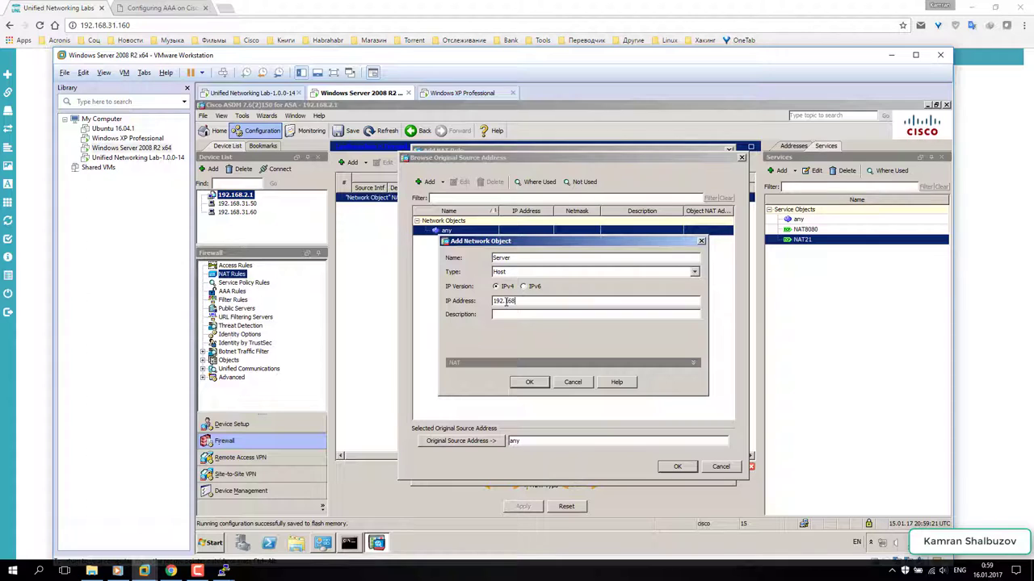
click(529, 382)
double_click(454, 244)
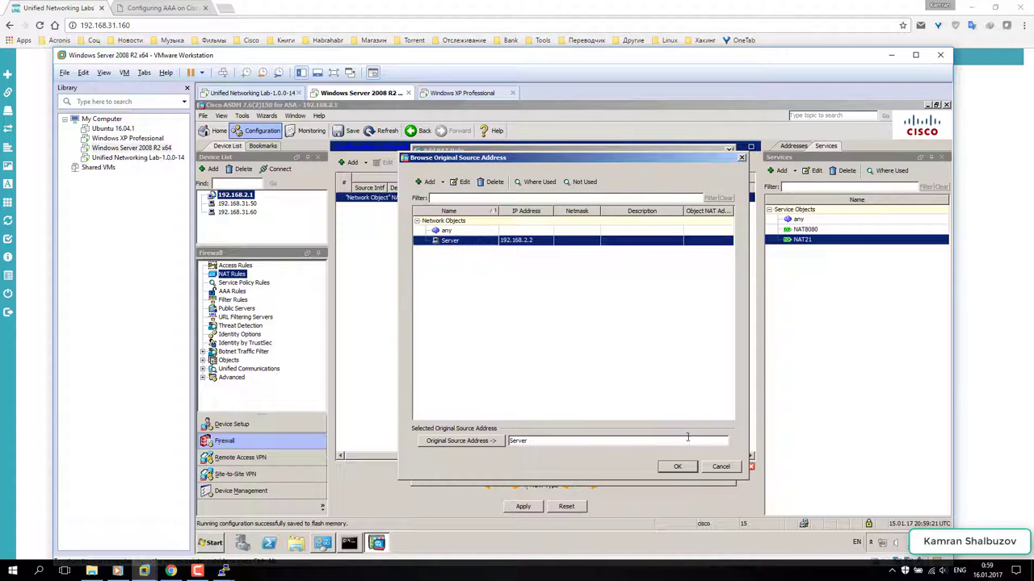
click(678, 467)
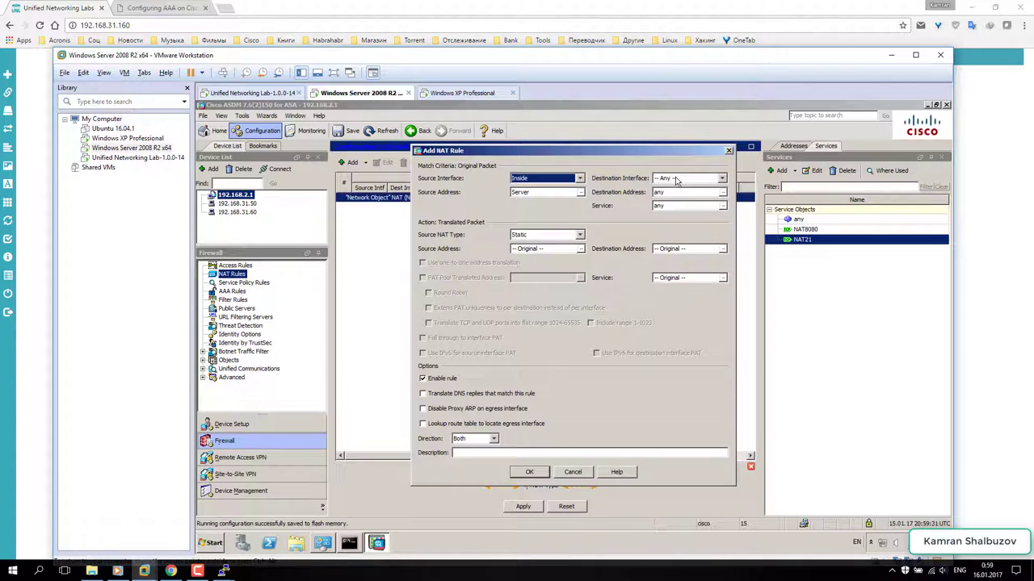
- Set the destination interface to Outside1 and the original service to NAT21
click(677, 181)
click(677, 203)
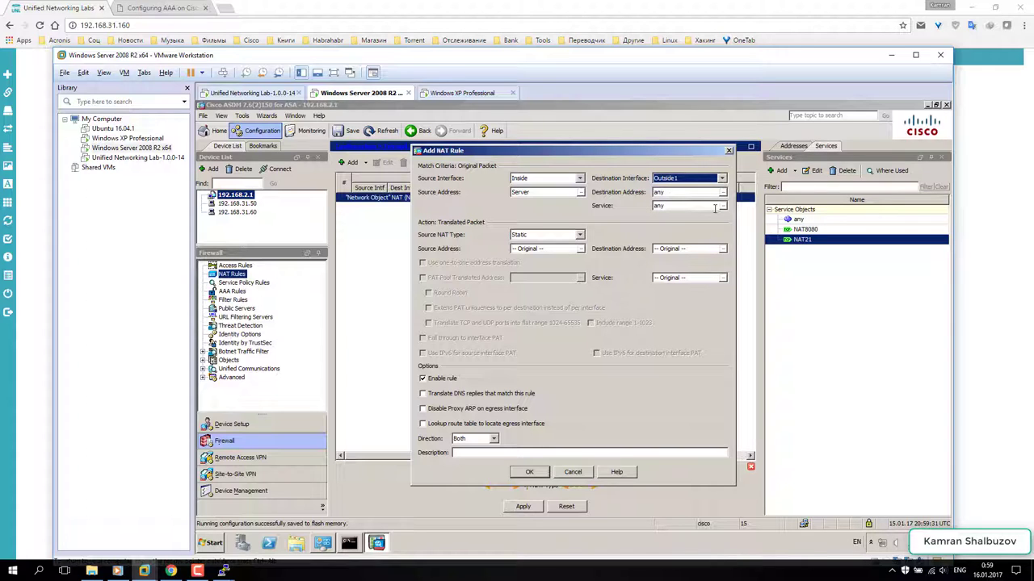
click(721, 206)
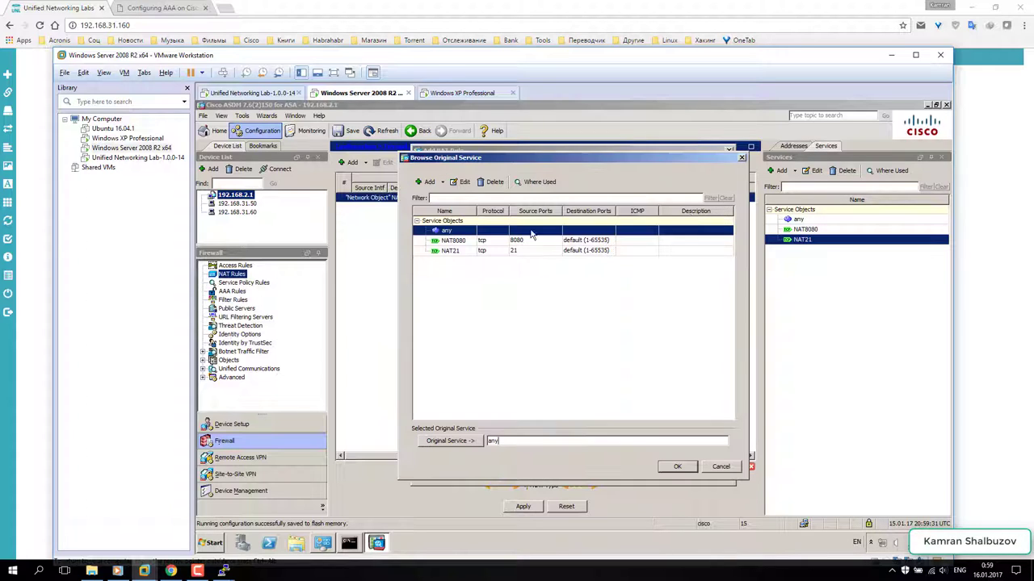
click(449, 251)
double_click(449, 251)
click(677, 467)
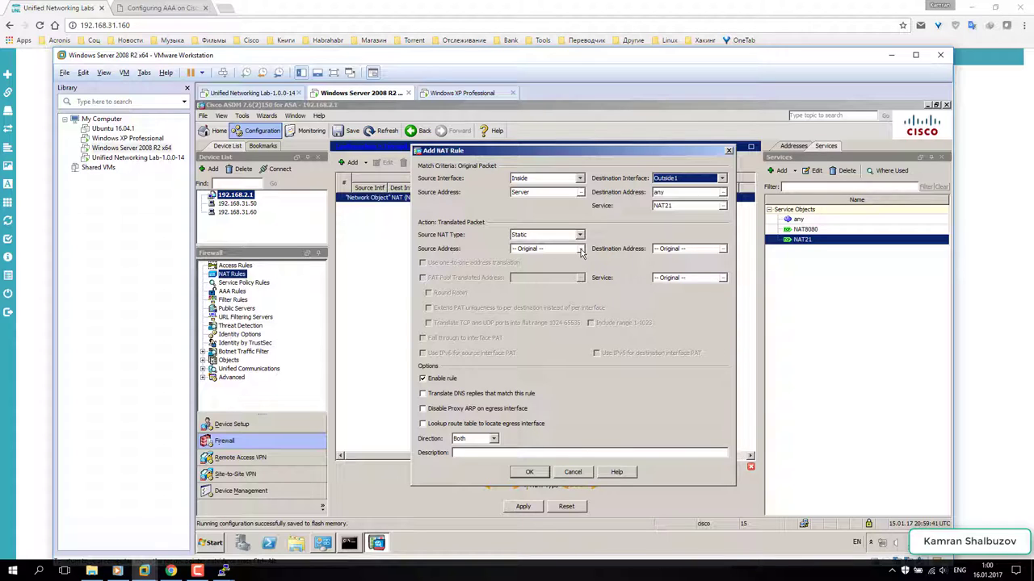
- Translate the source to a new host object 44.44.44.3 and save the NAT rule
click(580, 251)
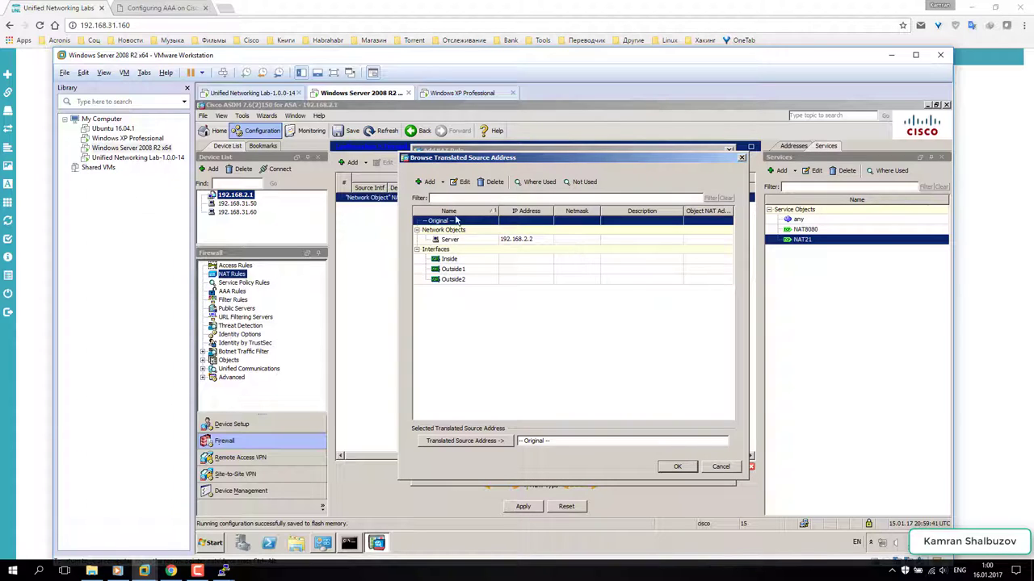
click(442, 183)
click(446, 197)
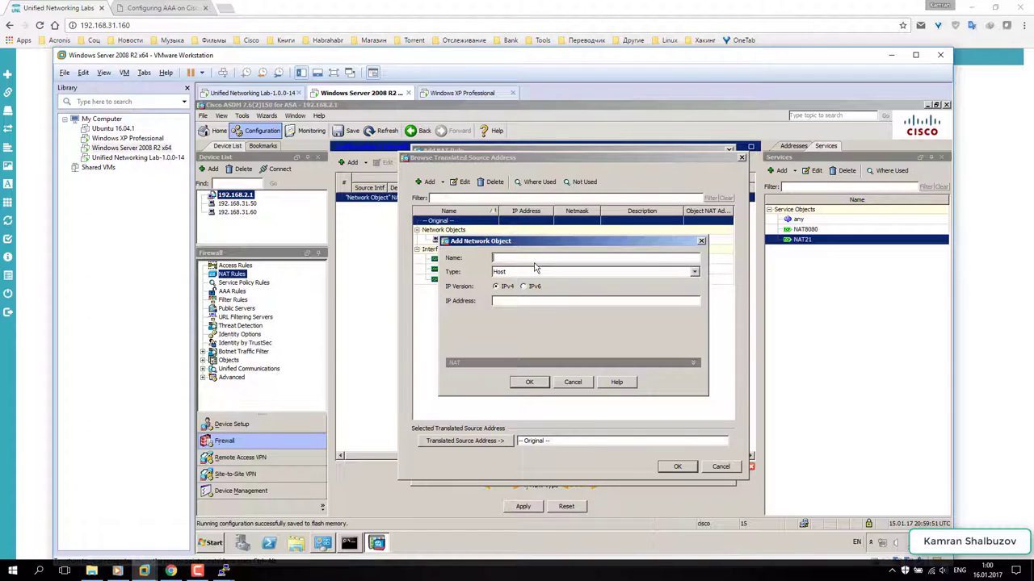
text(44.44.44.3)
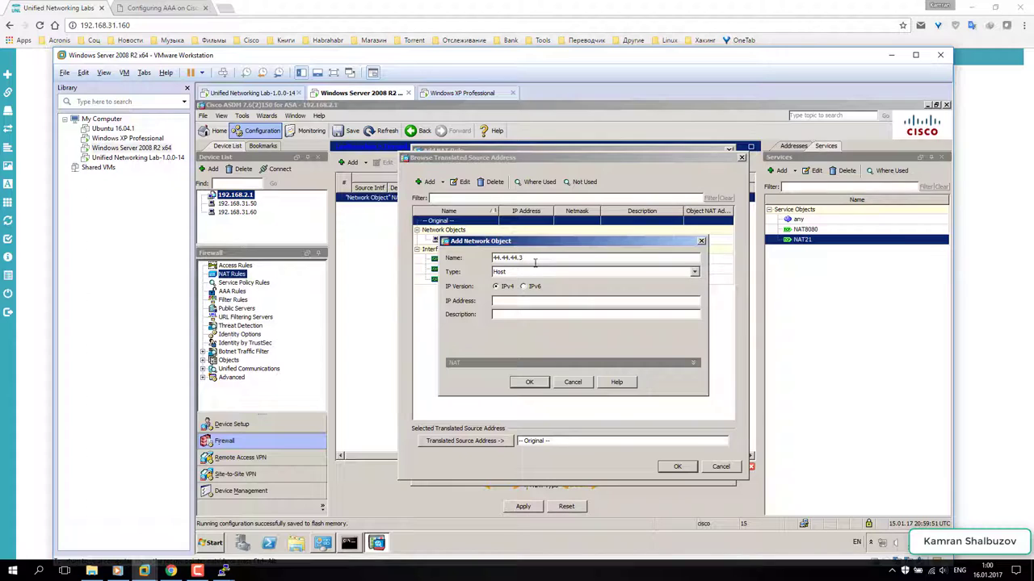
drag(535, 257, 489, 253)
key(ctrl+c)
click(506, 301)
key(ctrl+v)
click(529, 382)
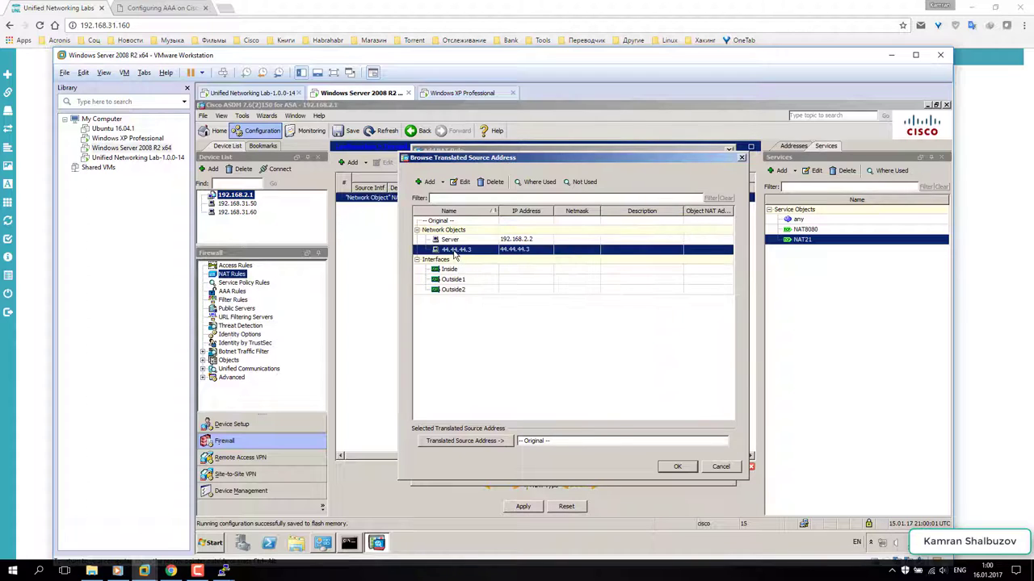
double_click(455, 252)
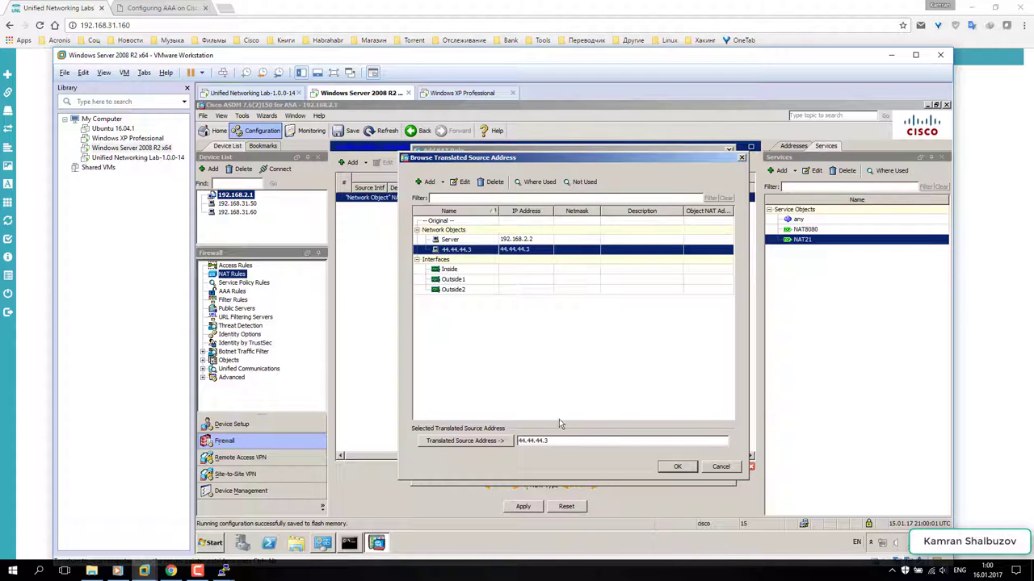
click(676, 468)
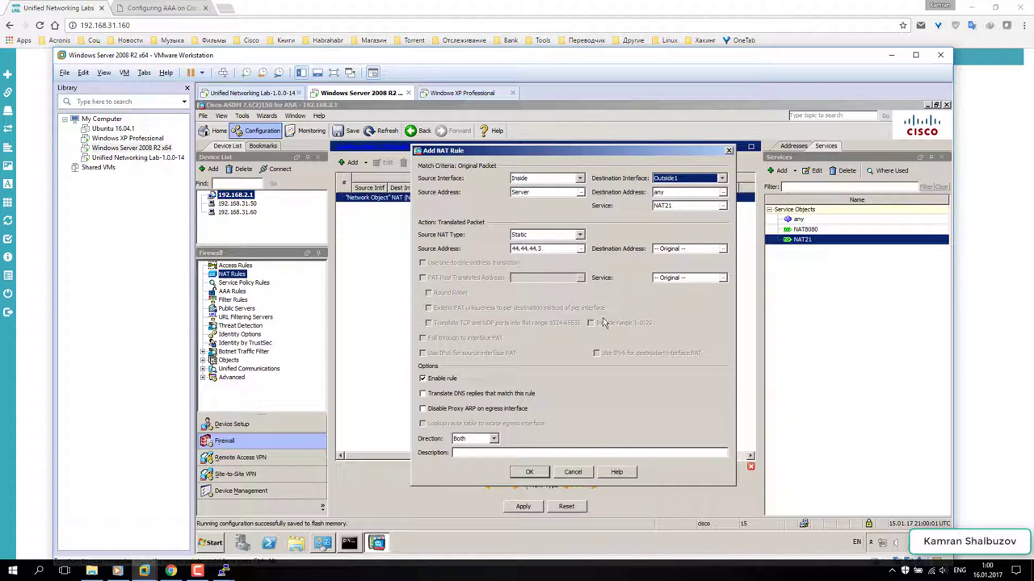
click(526, 473)
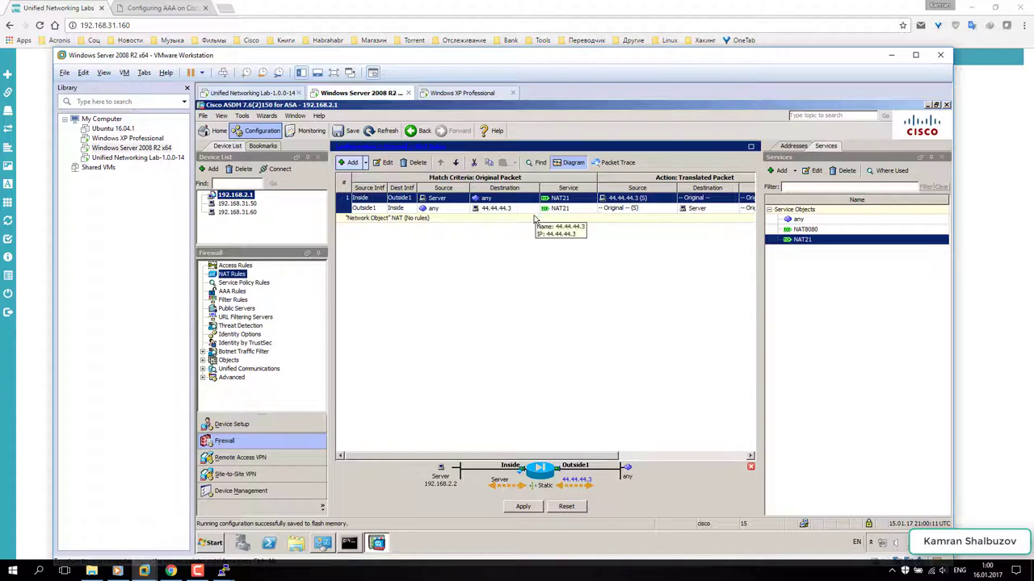
- Copy the first NAT rule, paste it after, and set destination interface Outside2
right_click(349, 202)
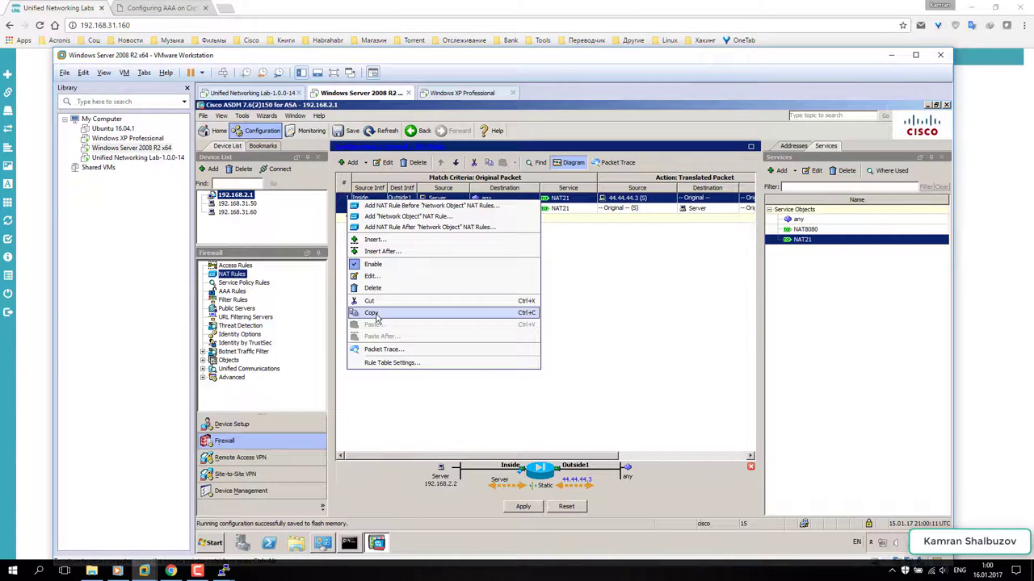
click(371, 313)
right_click(348, 202)
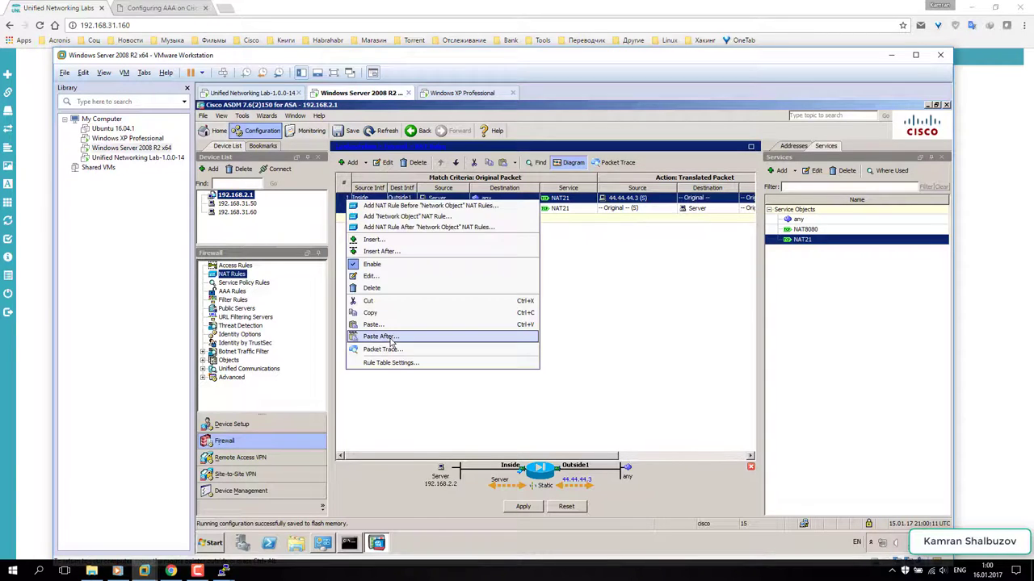
click(379, 336)
click(545, 181)
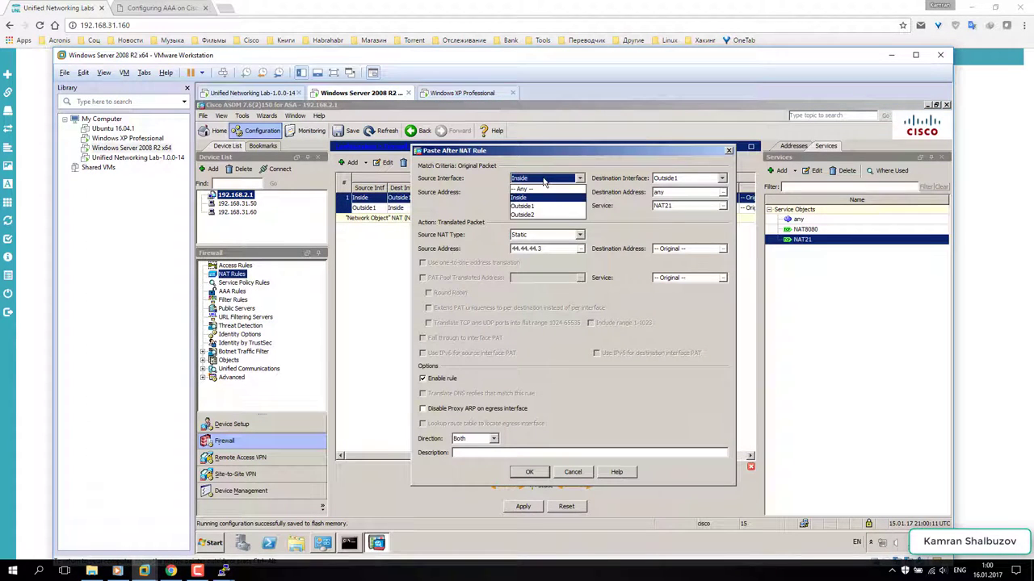
click(578, 181)
click(656, 181)
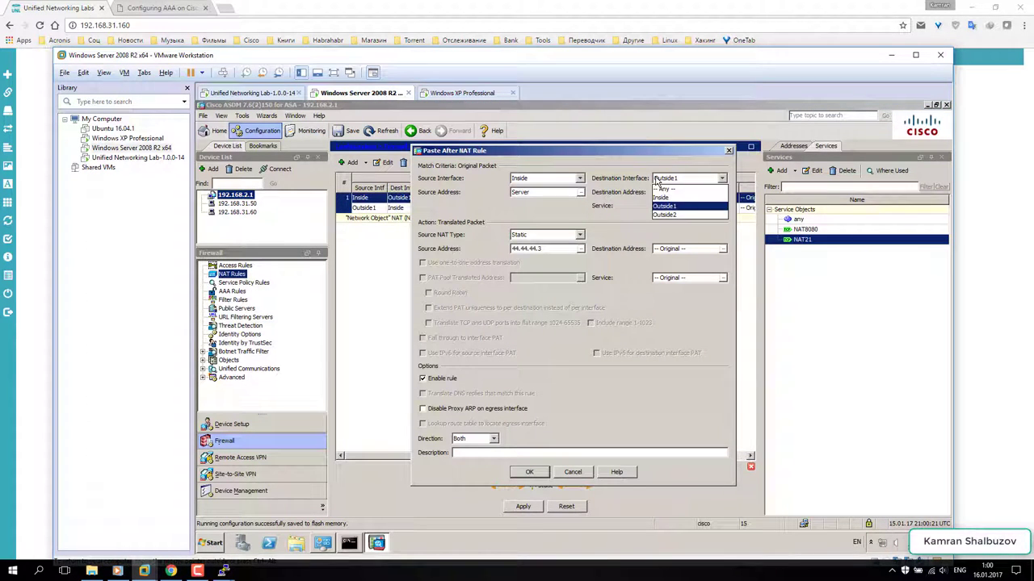
click(669, 216)
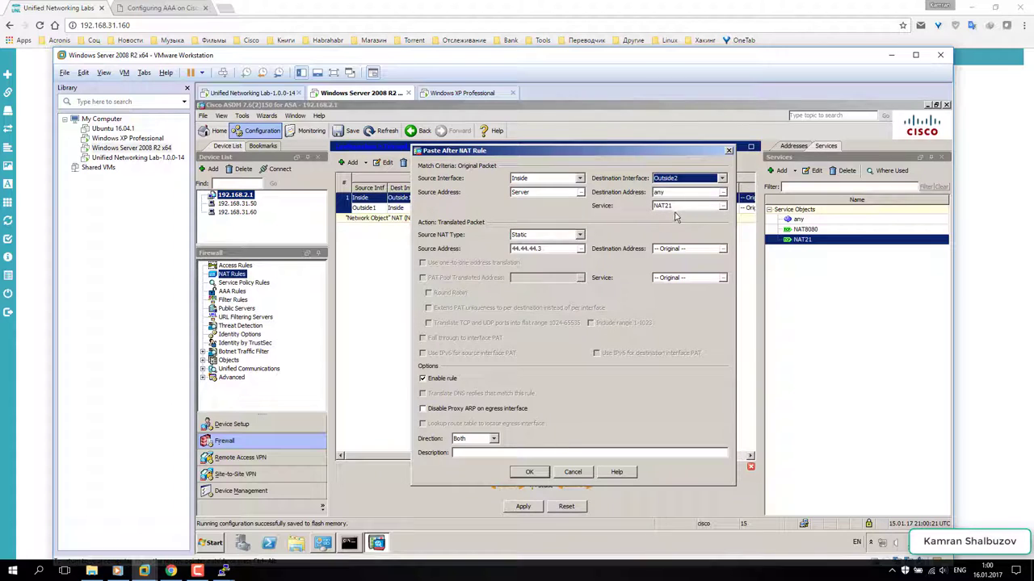
- Translate the source to a new host object 55.55.55.3, finish the rule and apply
click(580, 250)
click(432, 182)
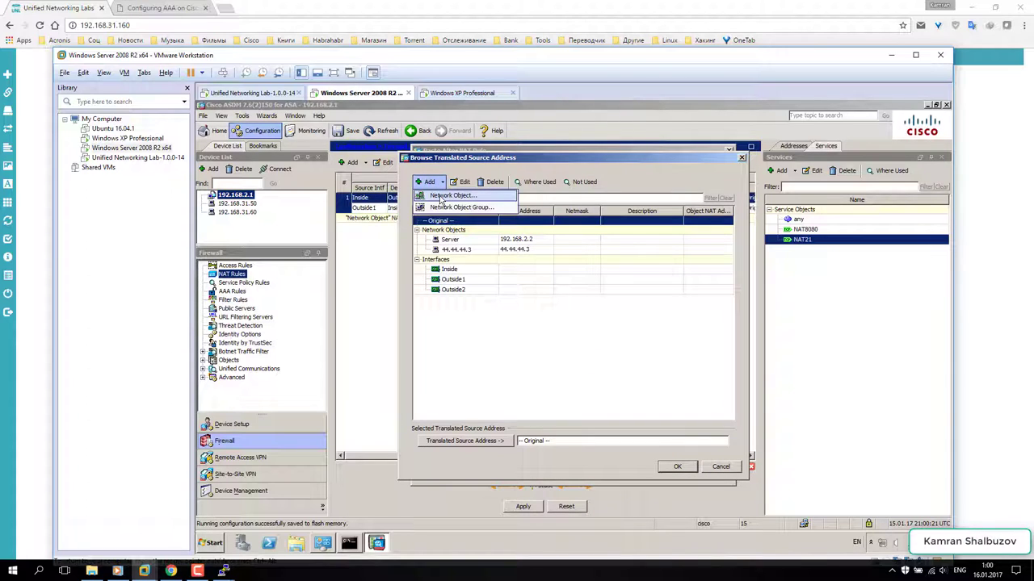
click(451, 196)
text(S)
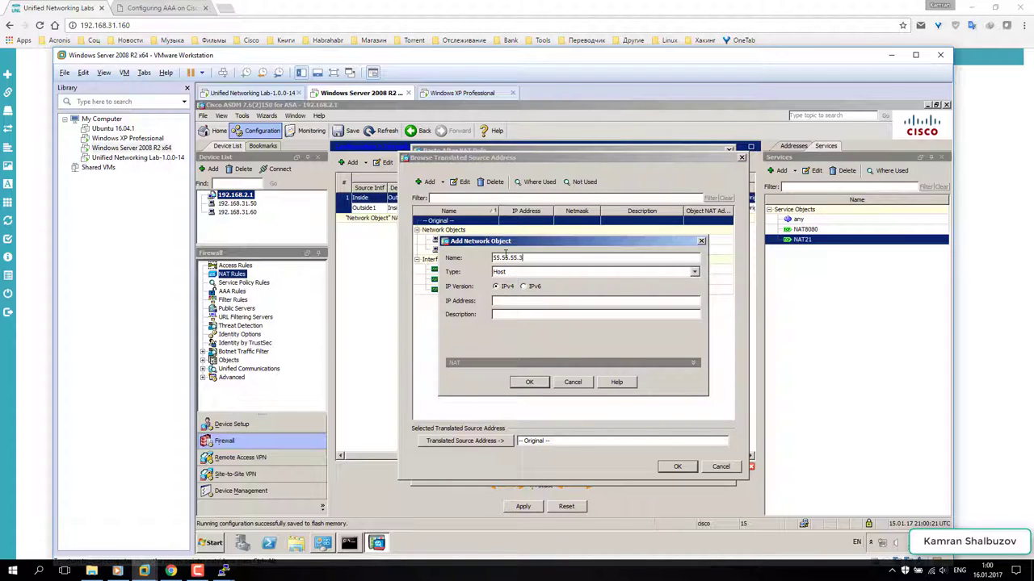
drag(531, 258, 488, 253)
click(511, 301)
key(ctrl+v)
click(526, 384)
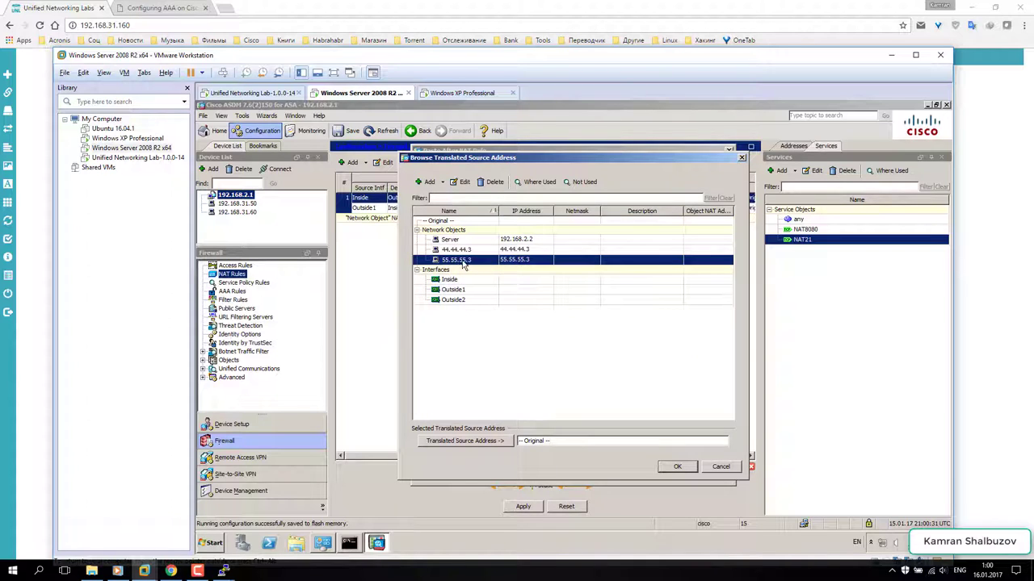
double_click(465, 260)
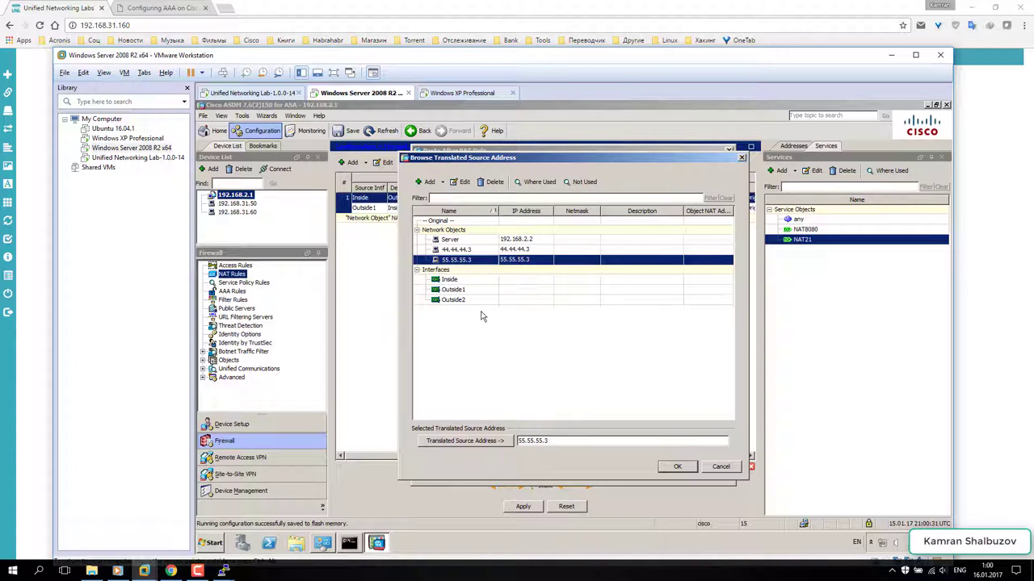
click(672, 469)
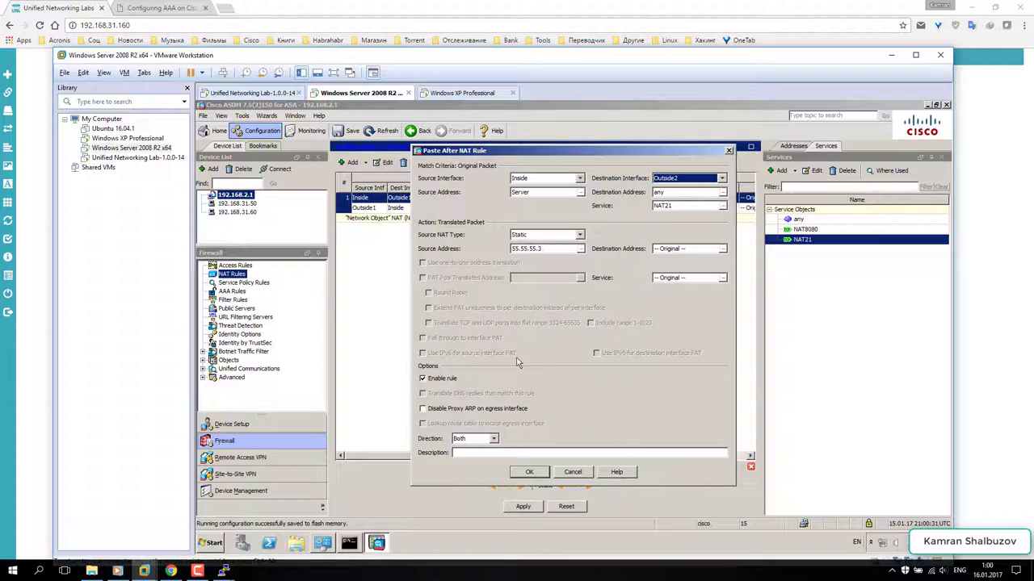
click(527, 472)
click(524, 507)
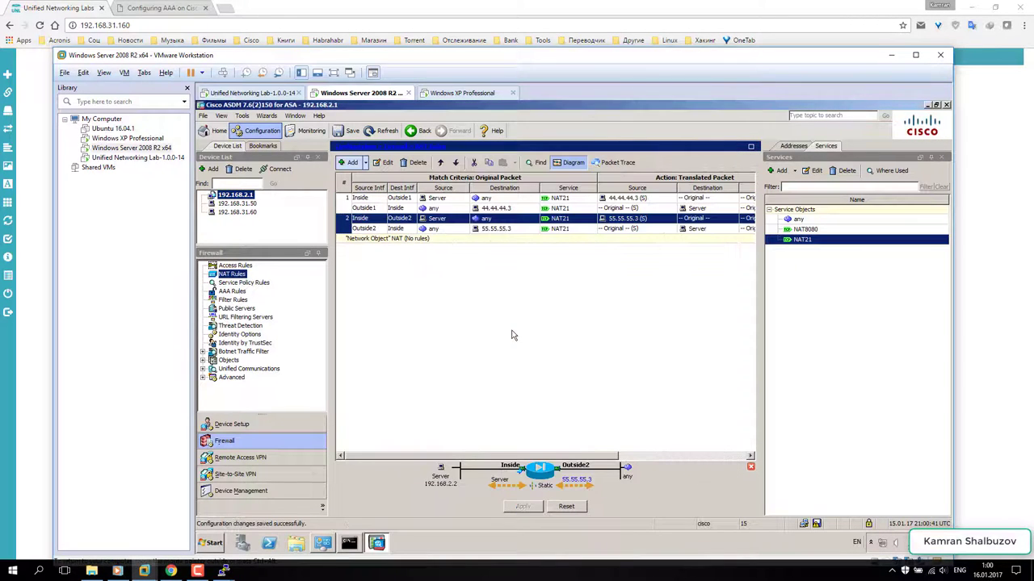
- Copy the Outside1 FTP rule and change its service to NAT8080, publishing the Server's web on 44.44.44.3
click(345, 199)
right_click(345, 202)
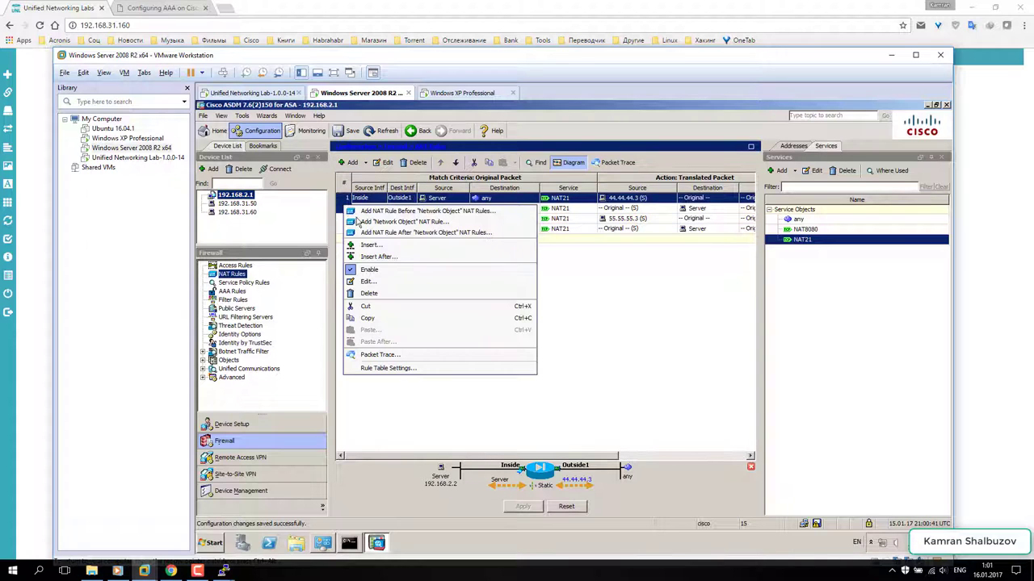
click(367, 317)
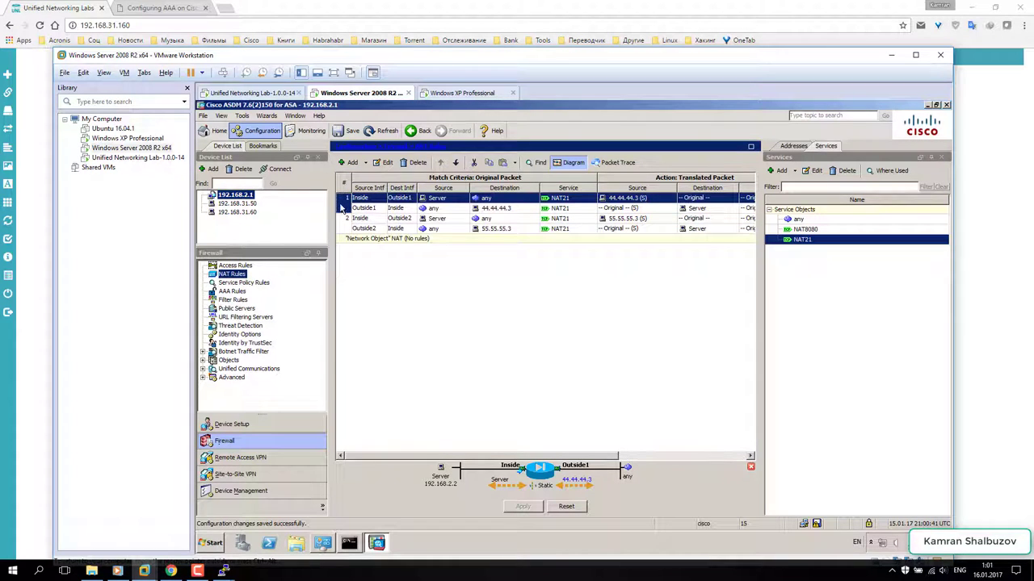
right_click(342, 208)
click(382, 344)
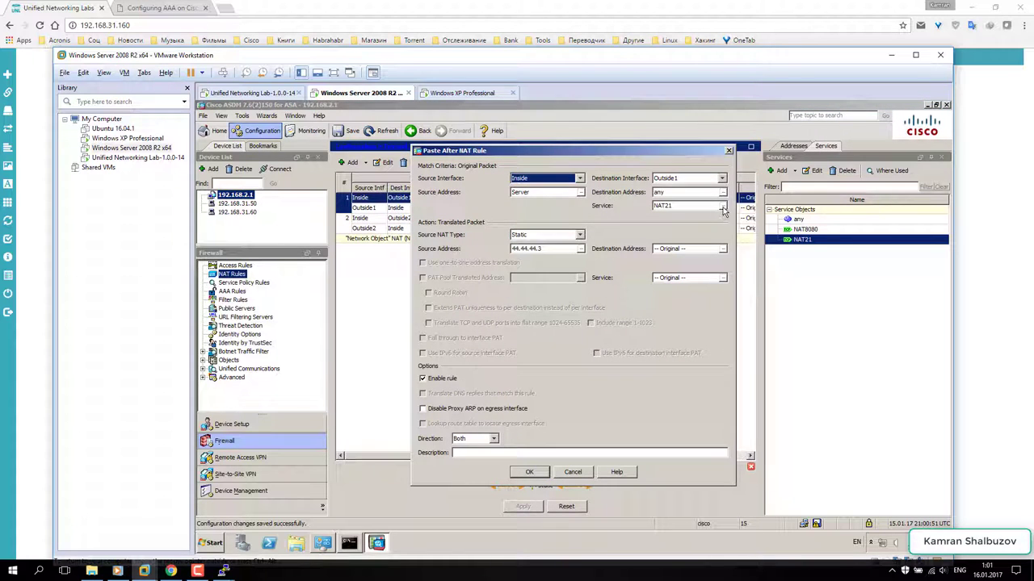
click(723, 209)
double_click(463, 241)
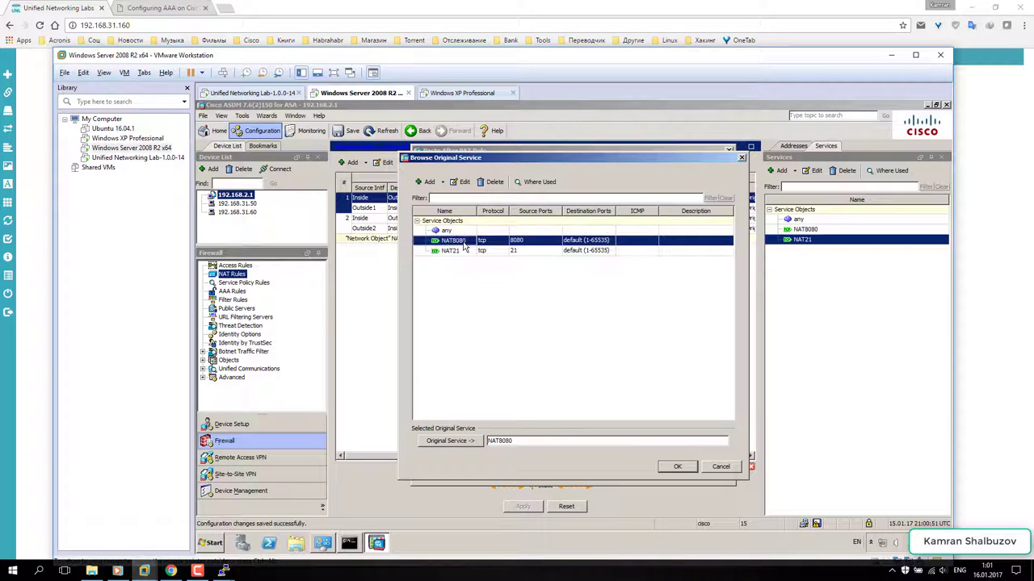
click(682, 472)
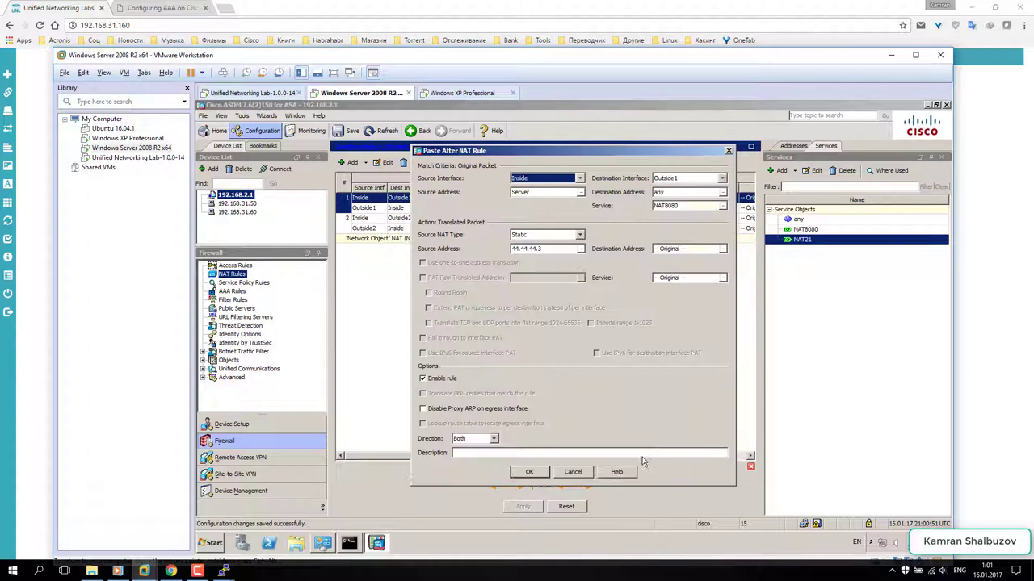
click(524, 472)
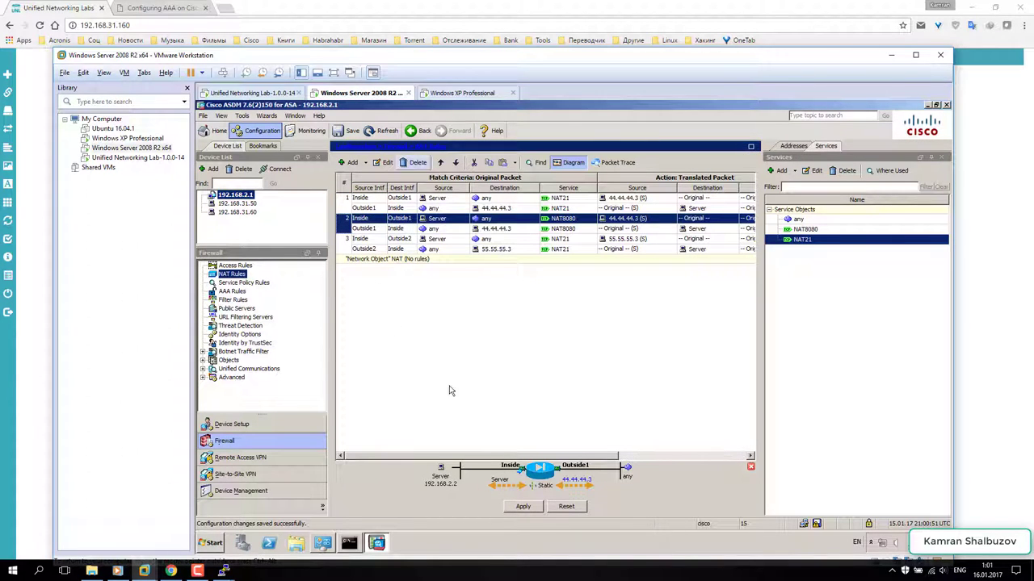
- Copy the Outside2 FTP rule and change its service to NAT8080, publishing the Server's web on 55.55.55.3
right_click(348, 247)
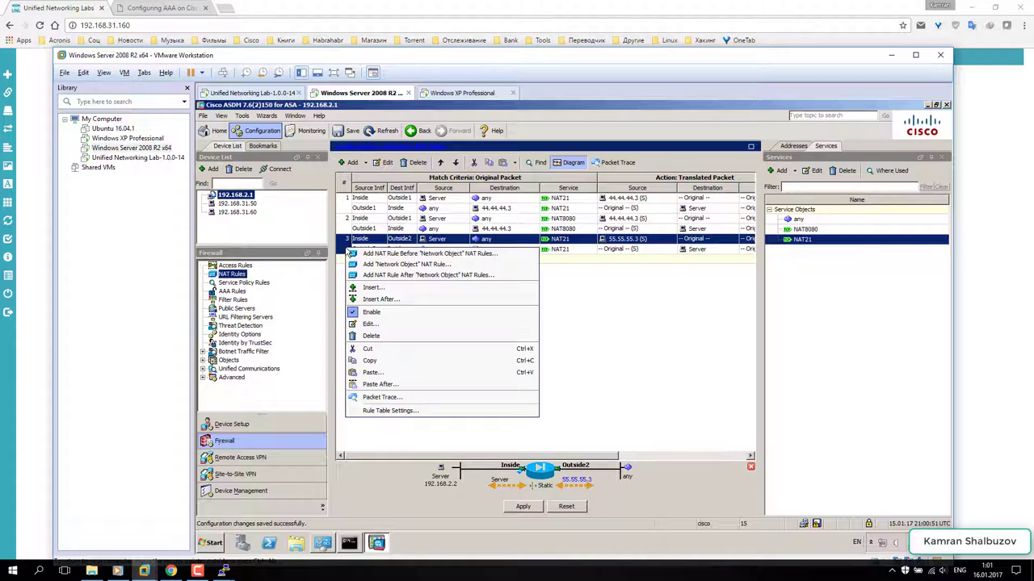
click(371, 361)
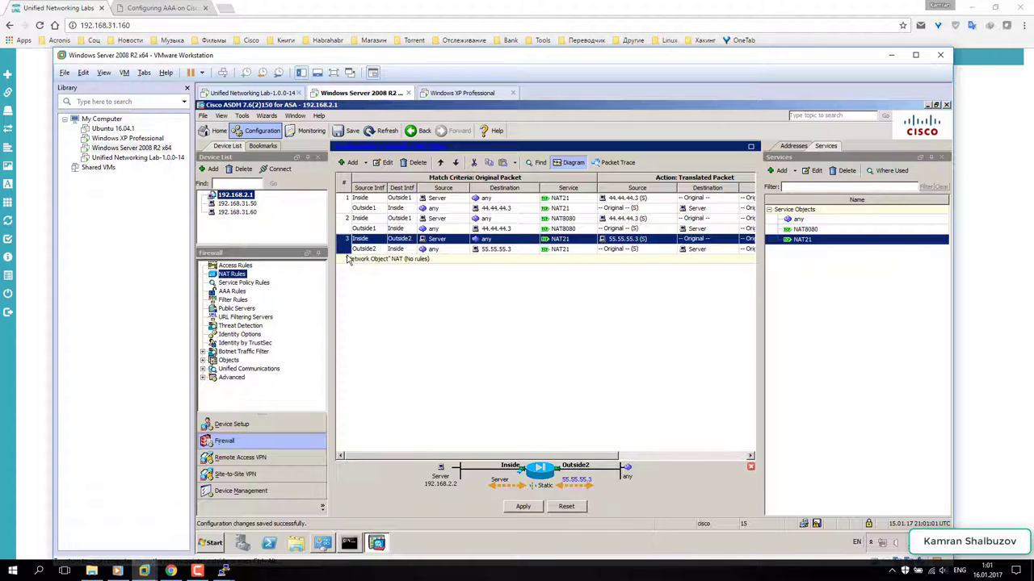
right_click(347, 246)
click(369, 381)
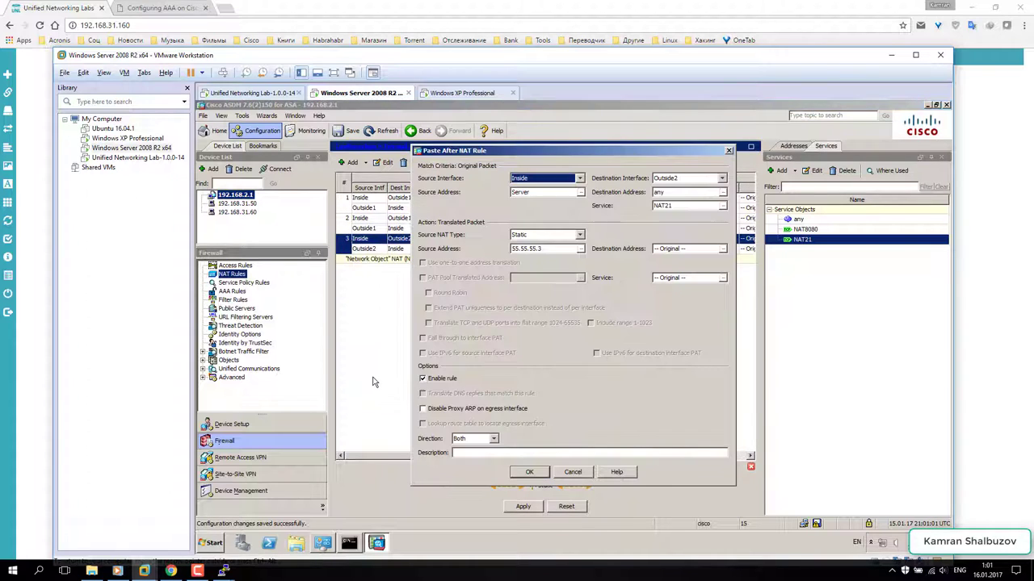
click(722, 206)
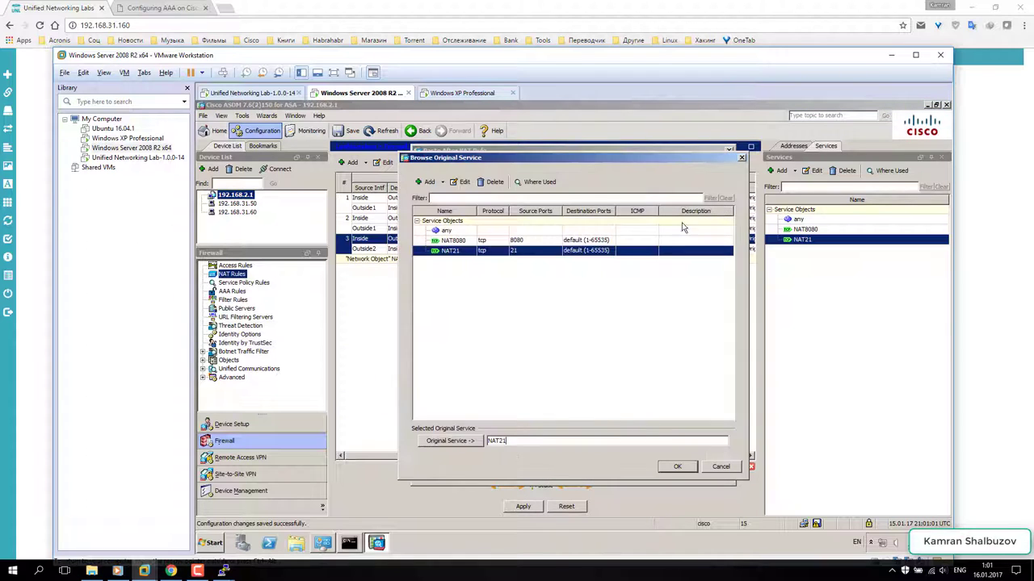
click(461, 240)
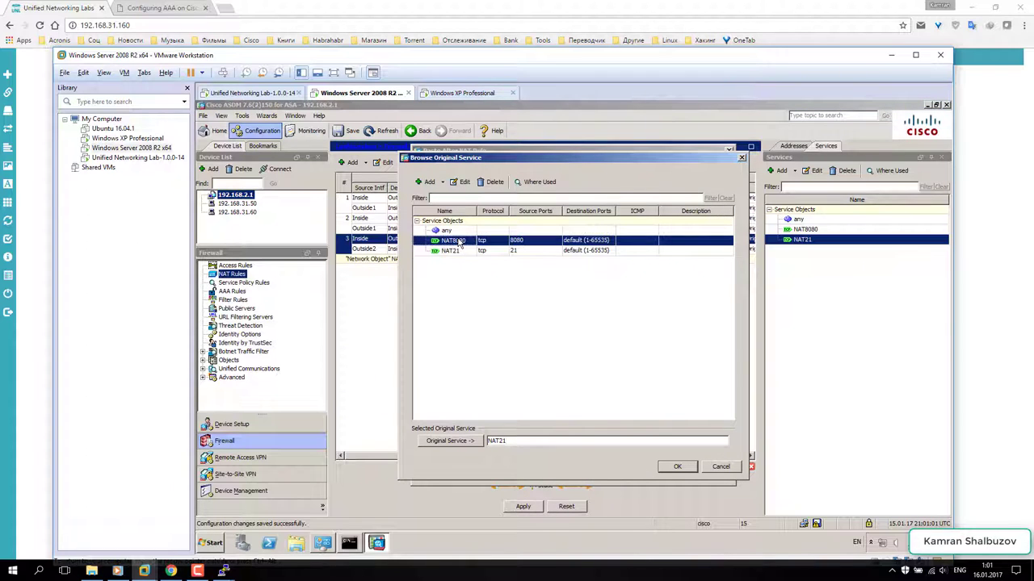
click(677, 467)
click(529, 472)
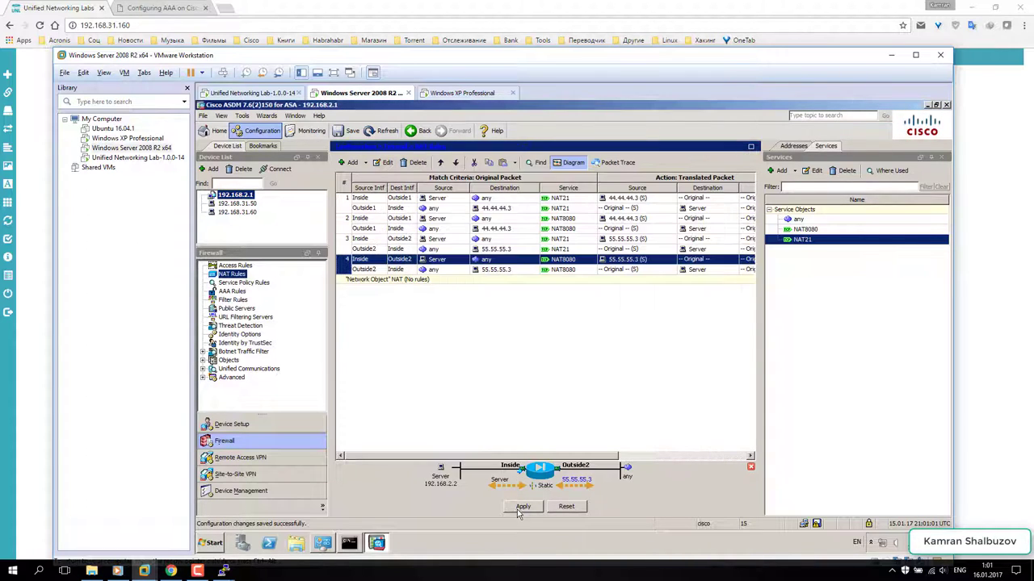
- Apply the new NAT rules to the ASA and save the running configuration to flash
click(522, 507)
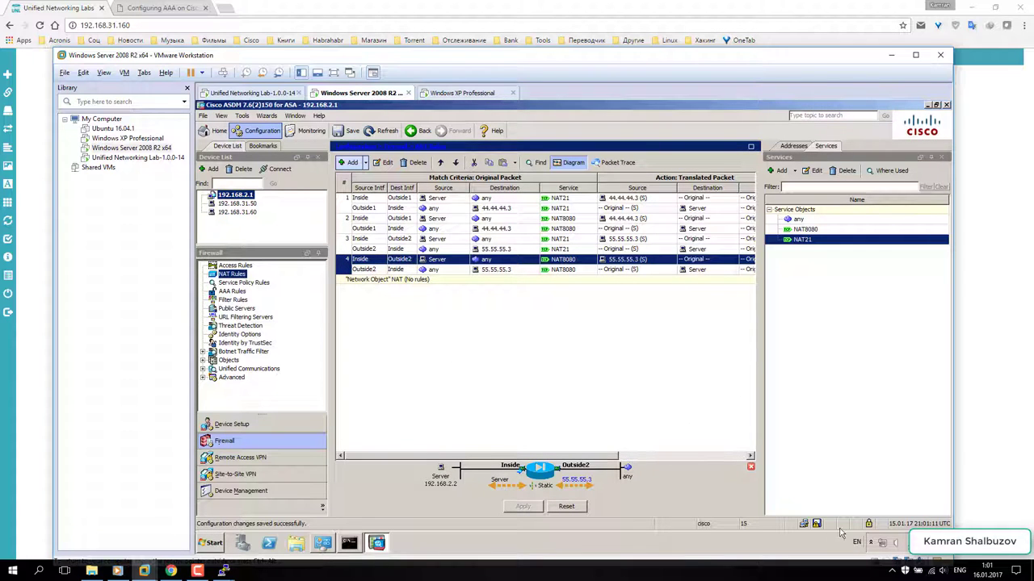
click(816, 525)
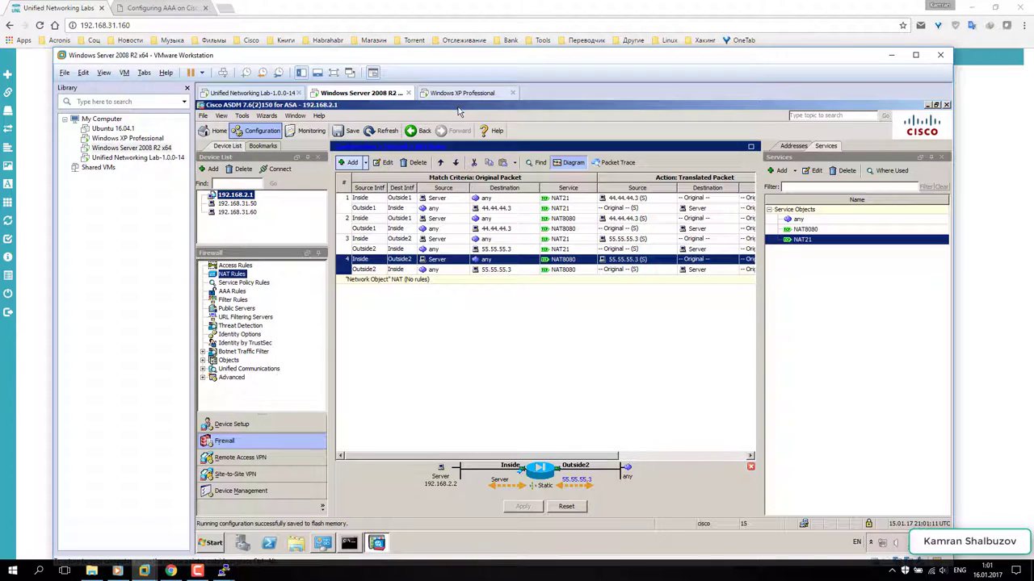
drag(453, 58, 451, 34)
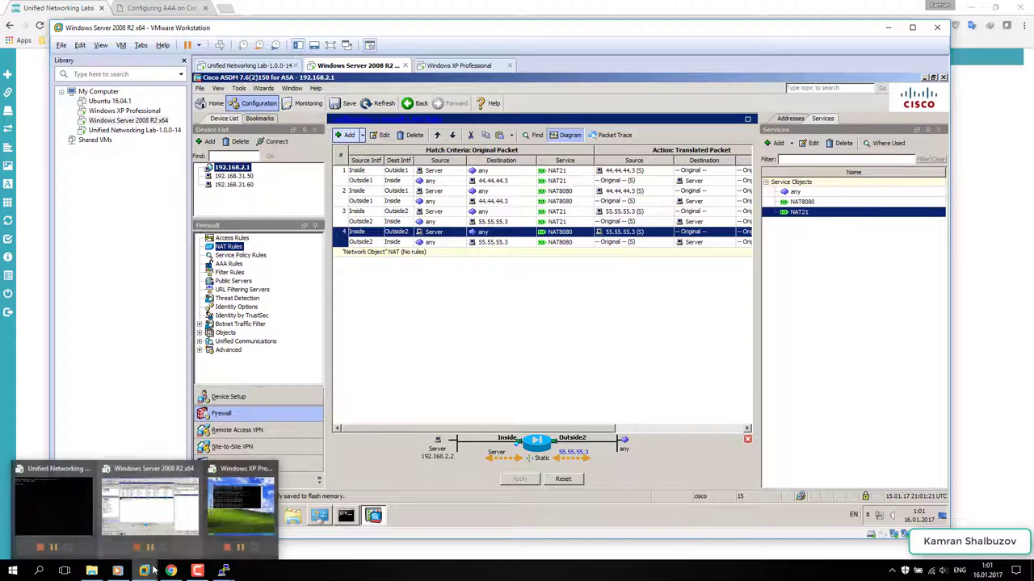
- On the Windows XP VM, close the command prompt and select Mozilla Firefox on the desktop
click(454, 66)
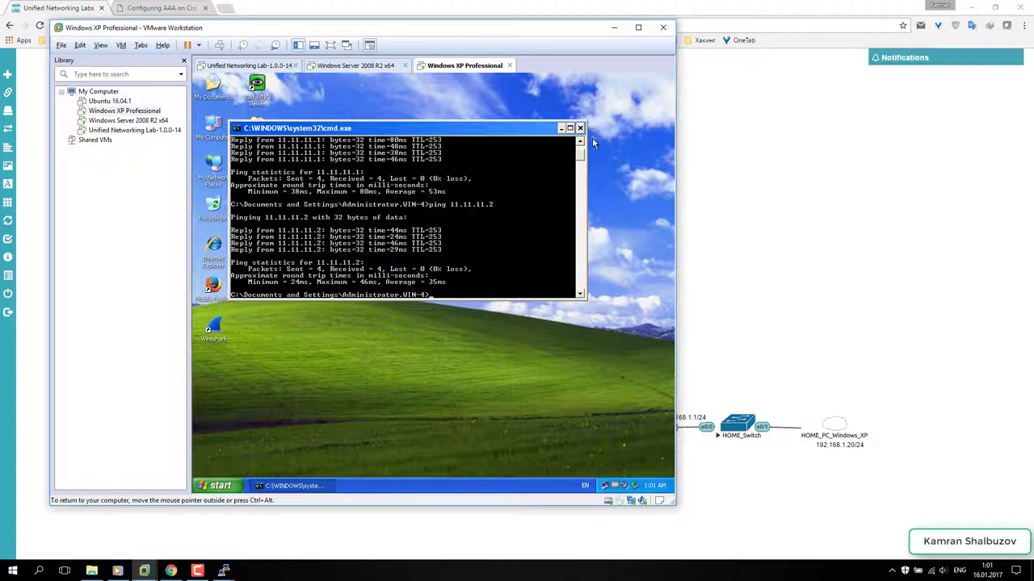
click(580, 129)
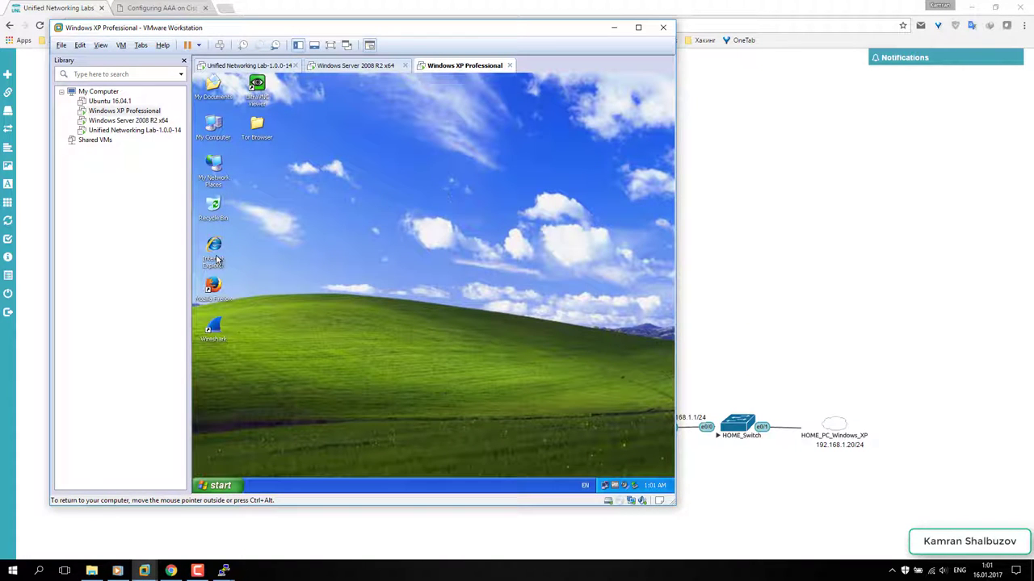
click(213, 289)
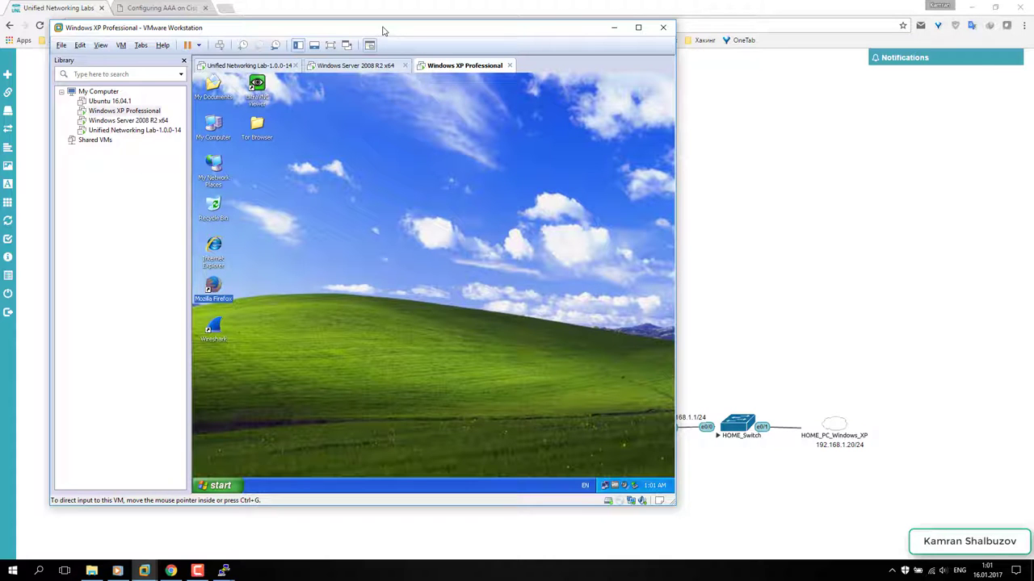
- On the Windows Server 2008 R2 VM, minimise ASDM and move the FileZilla Server window out of the way
click(346, 66)
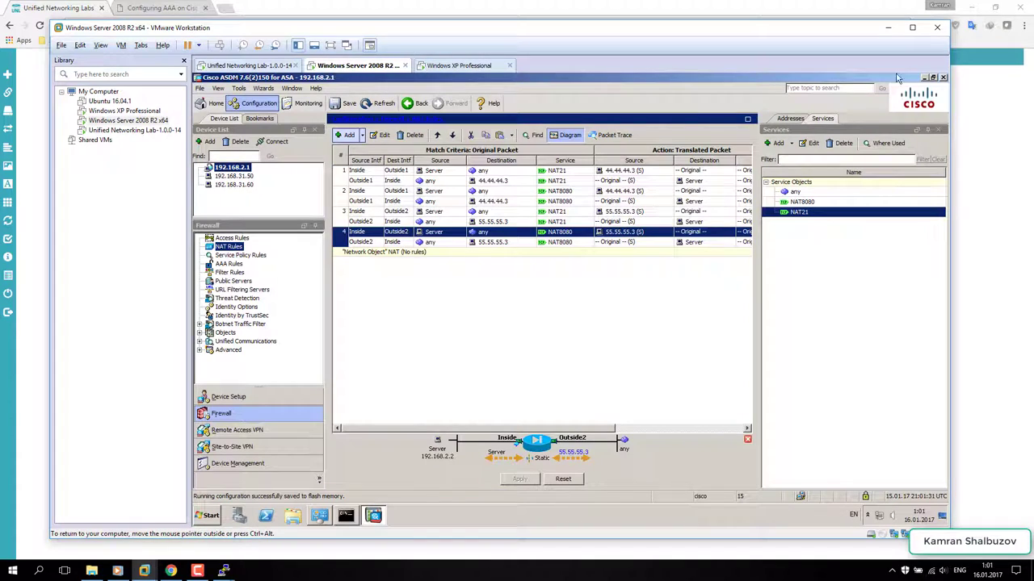
click(924, 77)
right_click(506, 173)
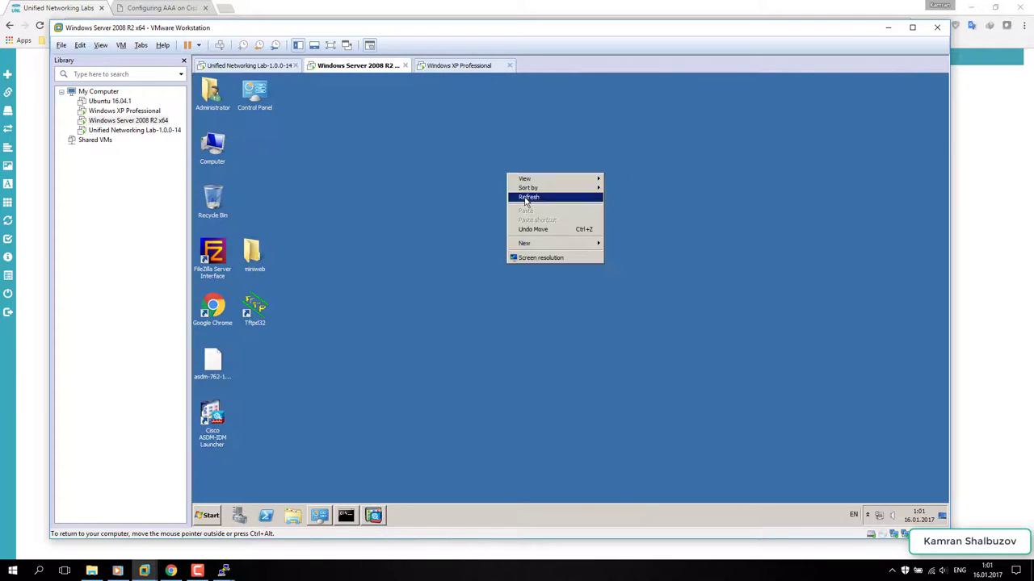
click(526, 198)
click(868, 515)
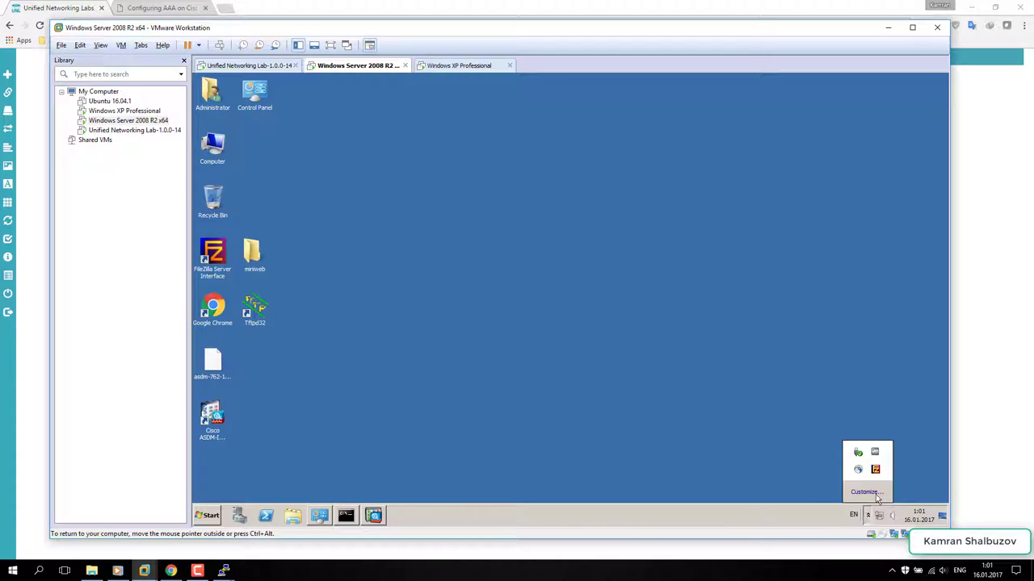
click(876, 470)
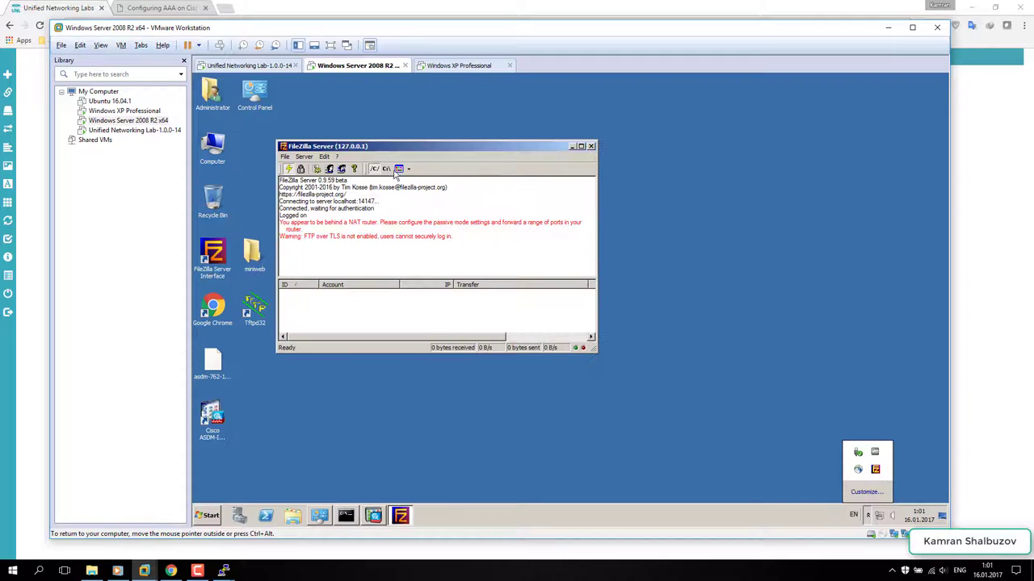
drag(396, 150, 527, 163)
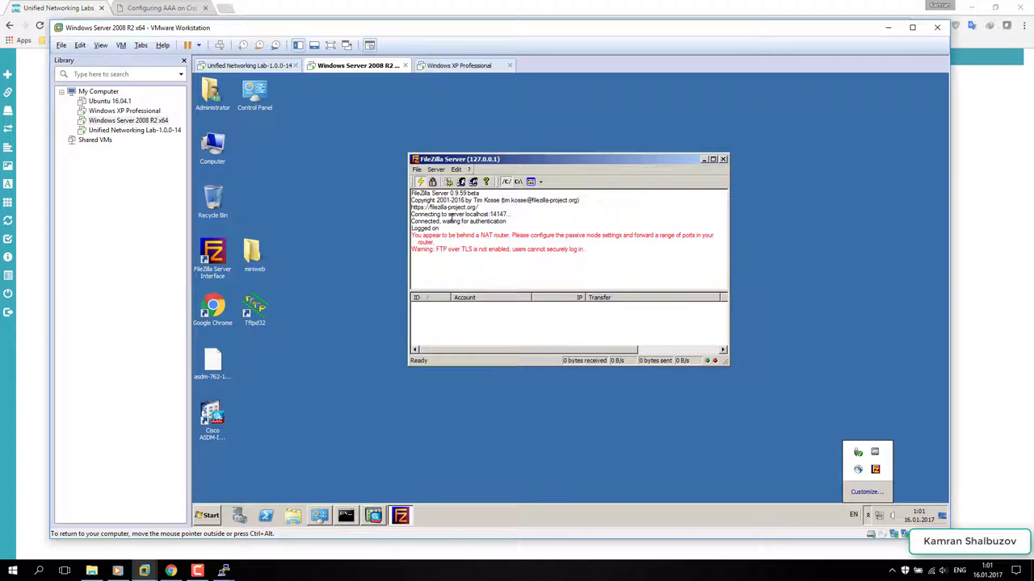
click(703, 160)
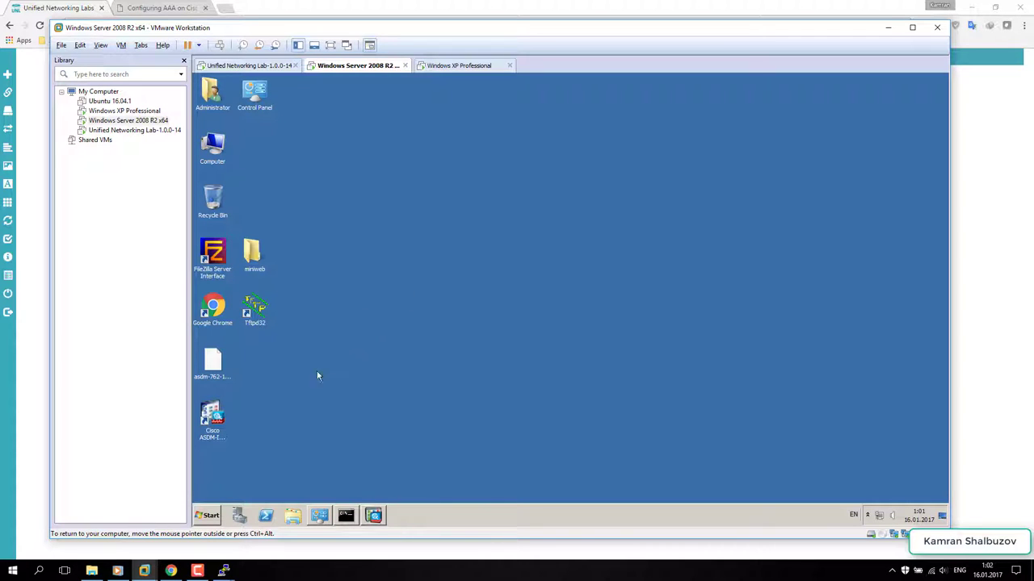
- Launch miniweb.exe from the desktop miniweb folder, then bring ASDM back to the front
double_click(253, 254)
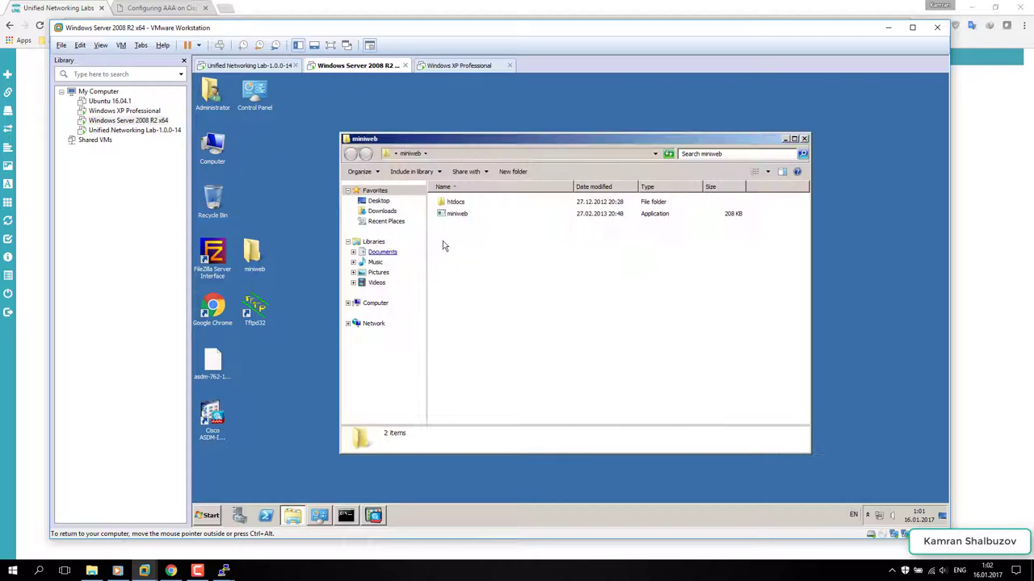
double_click(456, 214)
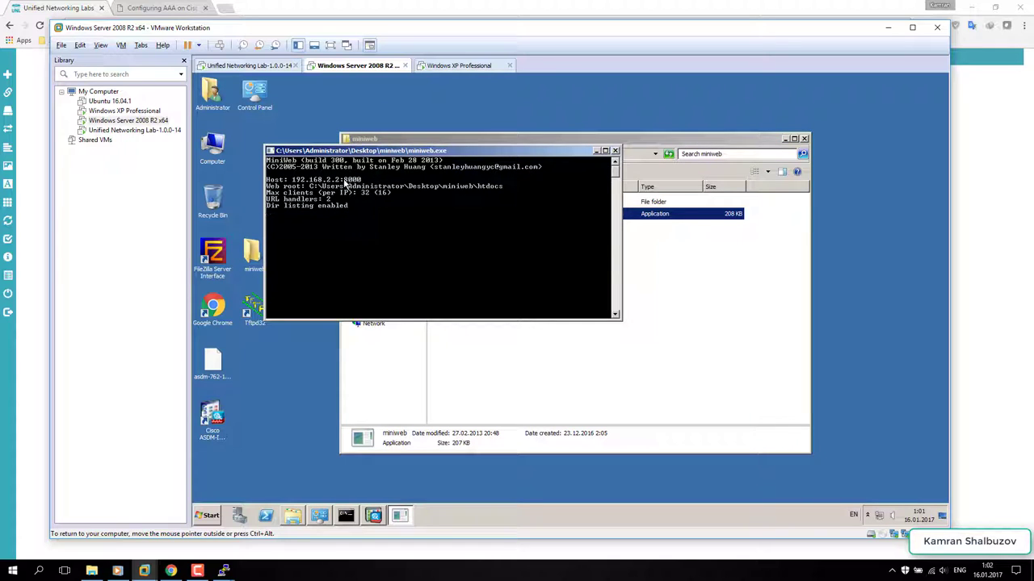
mouse_move(146, 572)
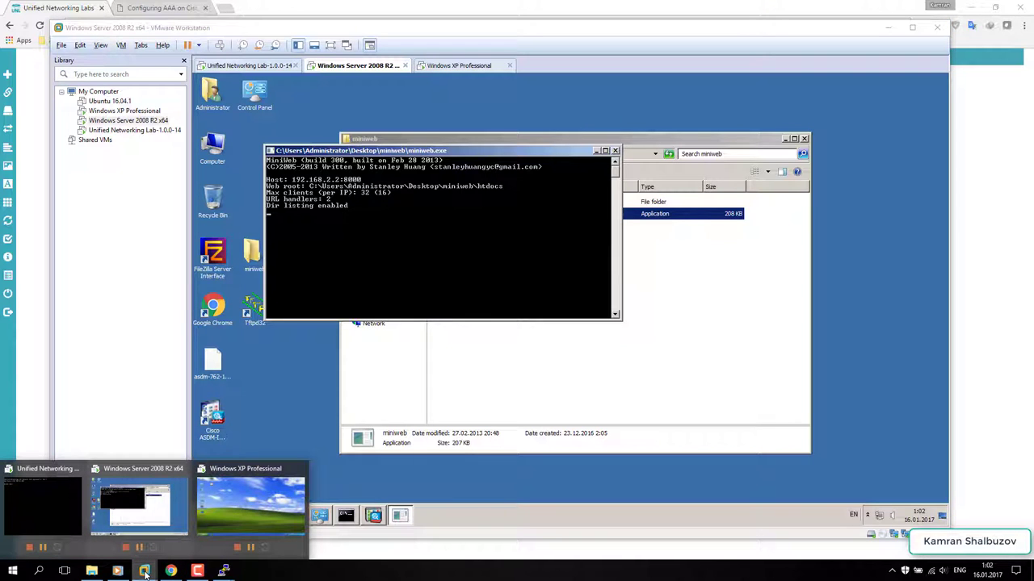
click(139, 505)
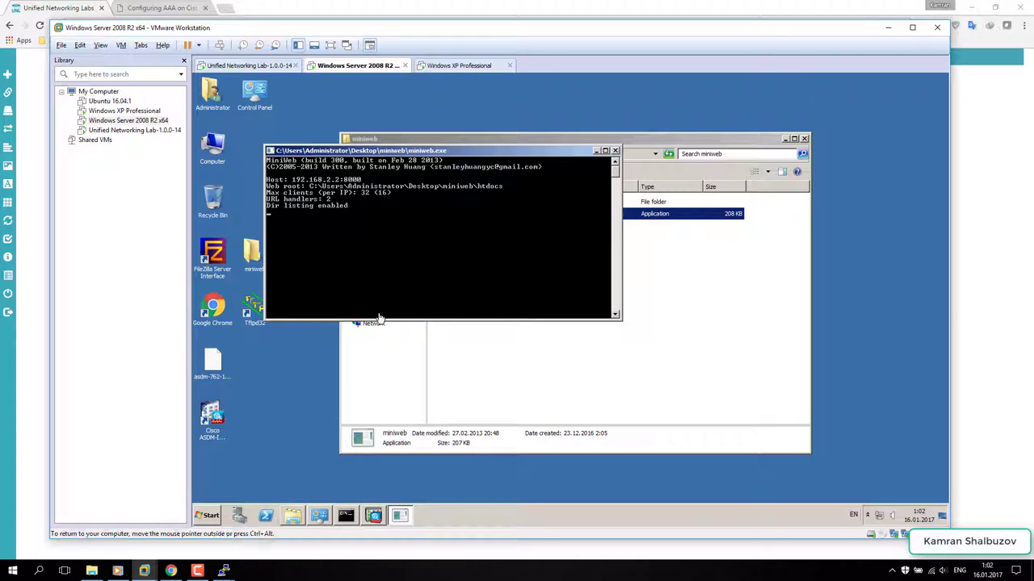
click(375, 517)
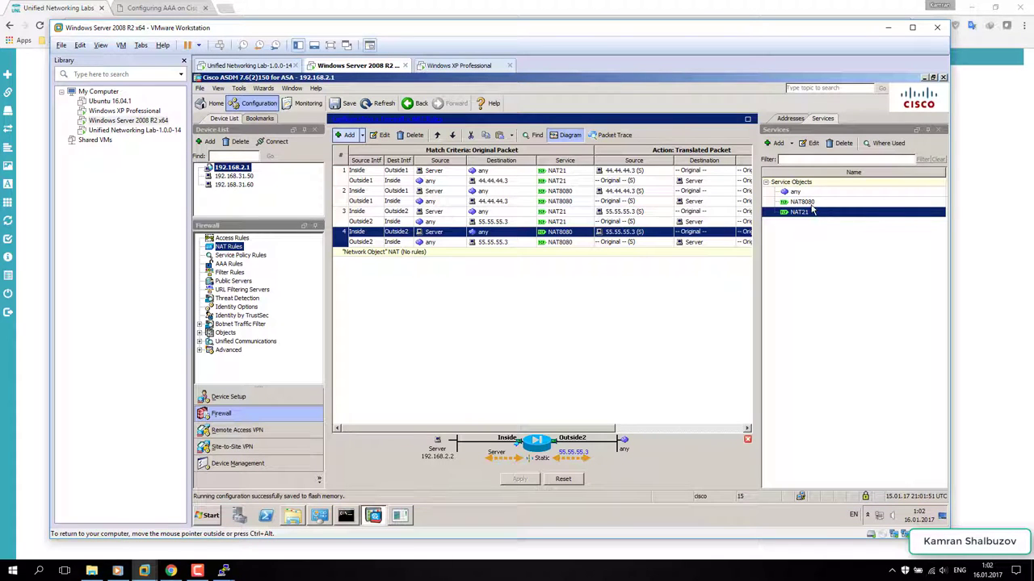
- Rename the NAT8080 service object to NAT8000 with source port 8000 and apply it to the ASA
click(808, 203)
click(813, 144)
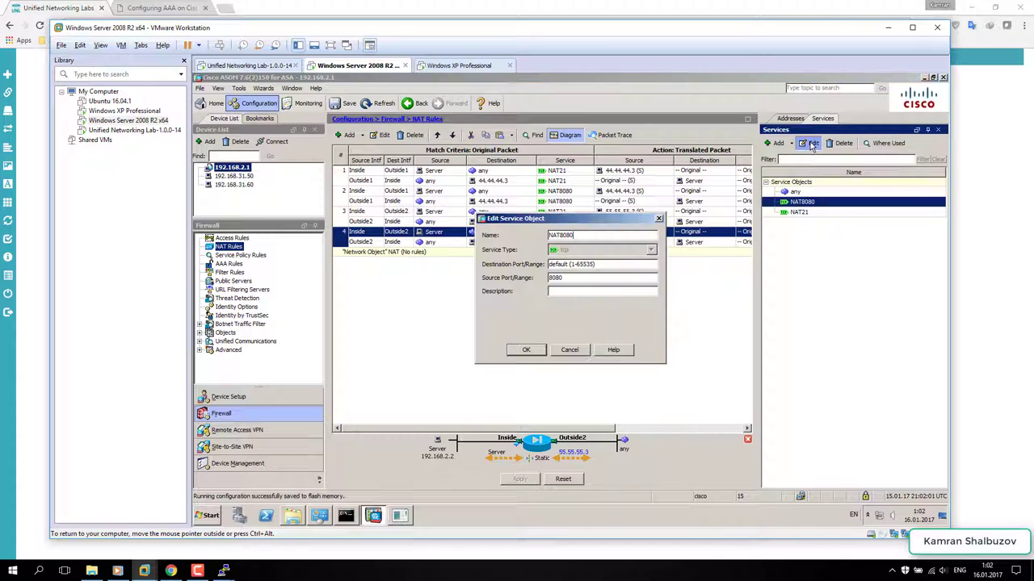
drag(576, 235, 566, 236)
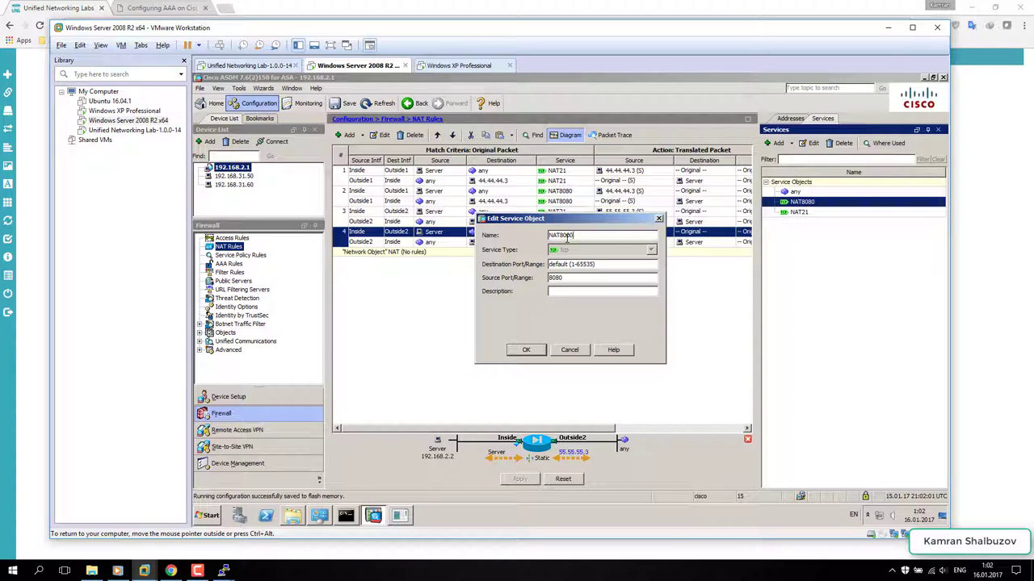
drag(556, 278, 542, 279)
text(8000)
click(533, 353)
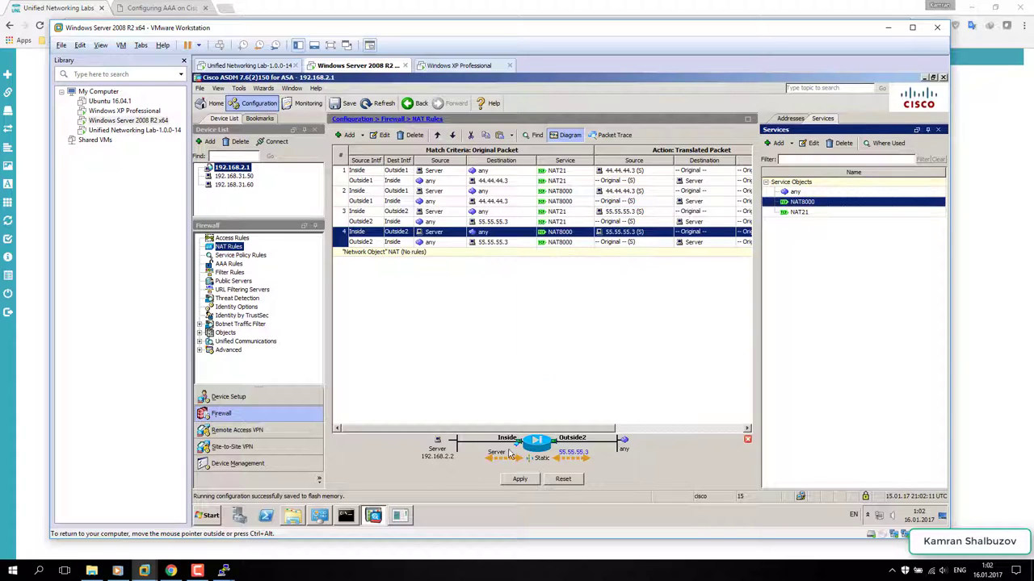
click(513, 482)
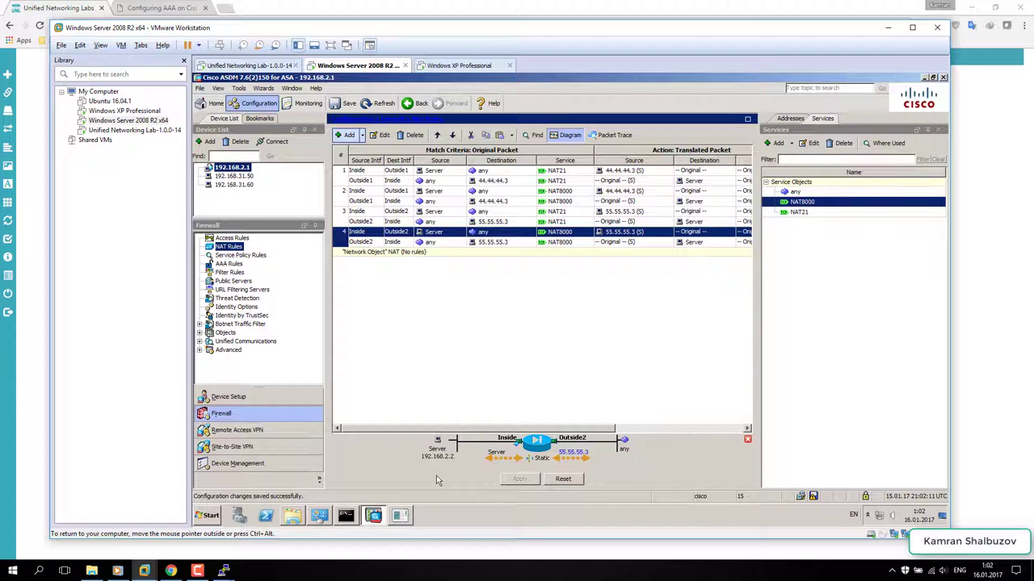
- In the XP VM's Firefox, load the MiniWeb page at 44.44.44.3:8000
click(457, 66)
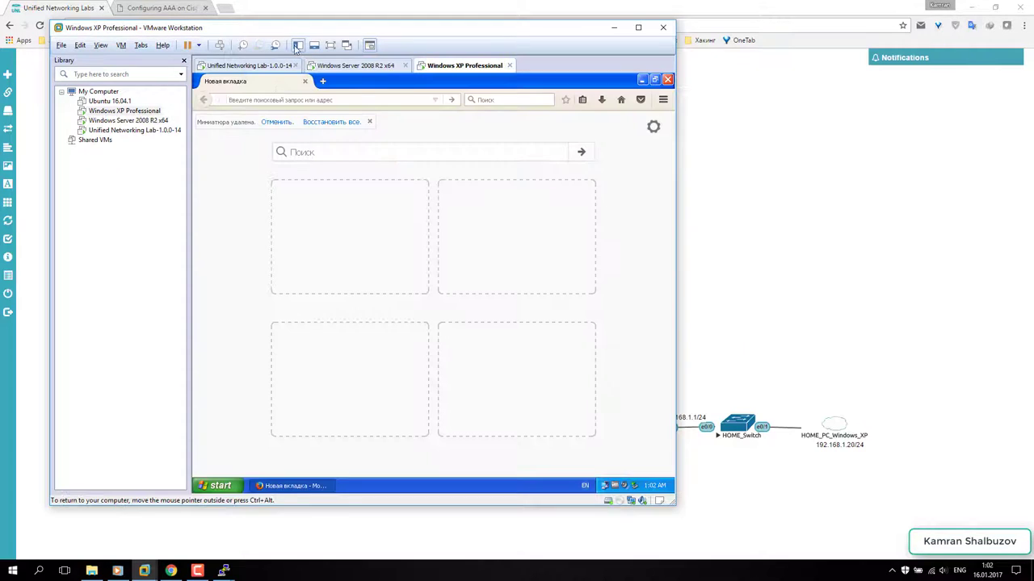
drag(296, 32, 385, 212)
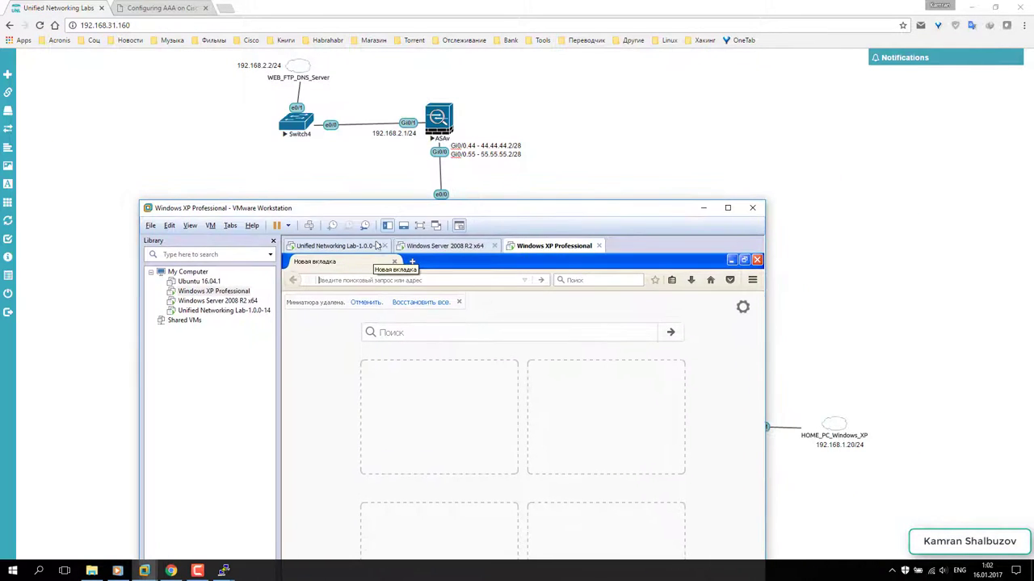
click(327, 282)
text(44.44)
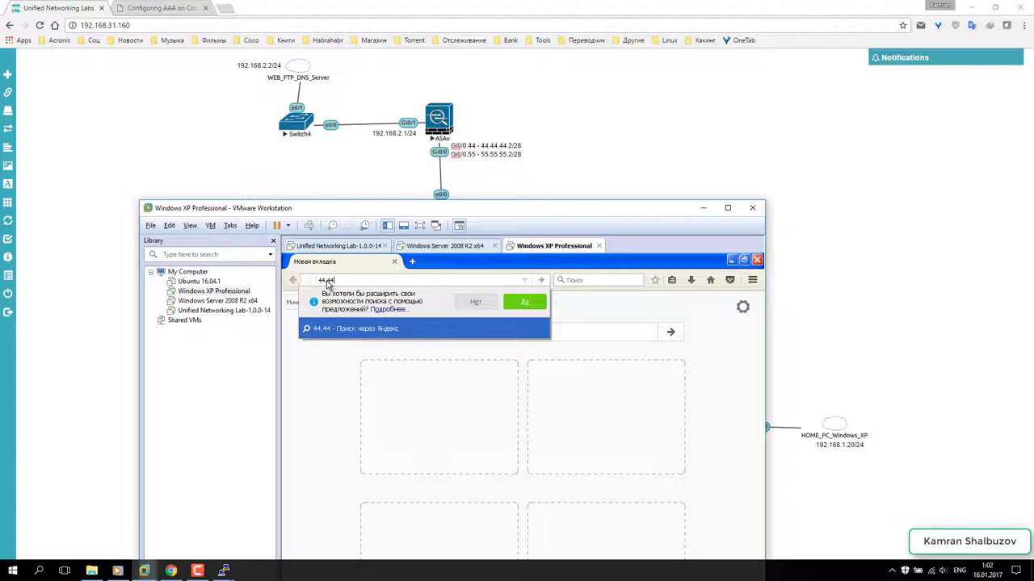
text(.44)
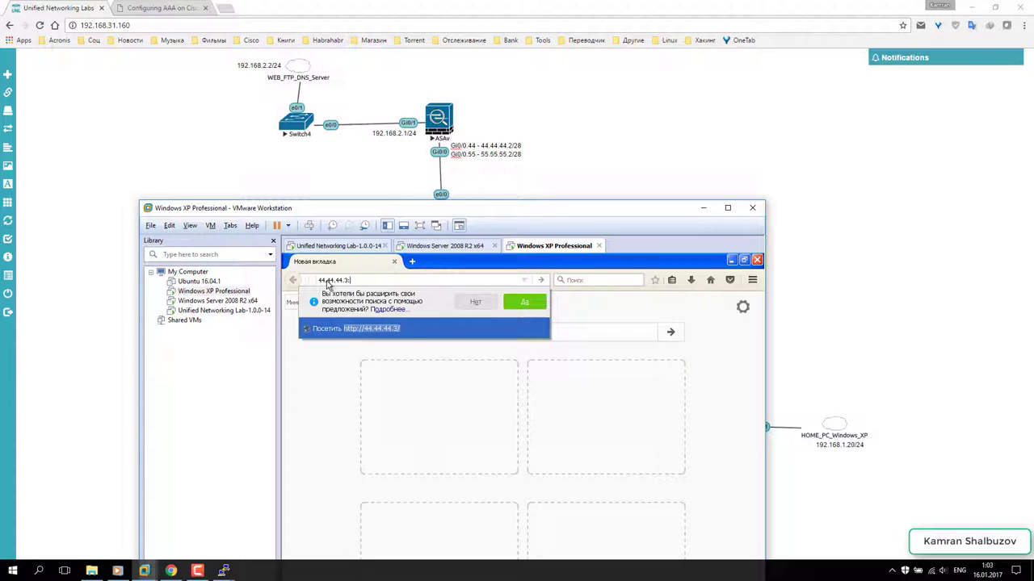
text(.3:8000)
key(Return)
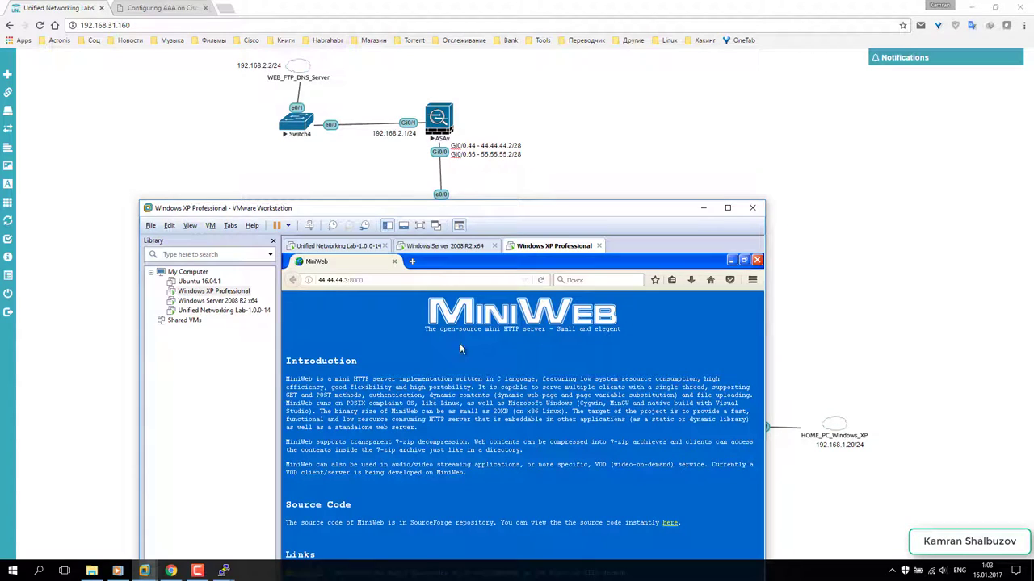
- Change the address to 55.55.55.3:8000 and load the MiniWeb page again
drag(513, 211, 519, 162)
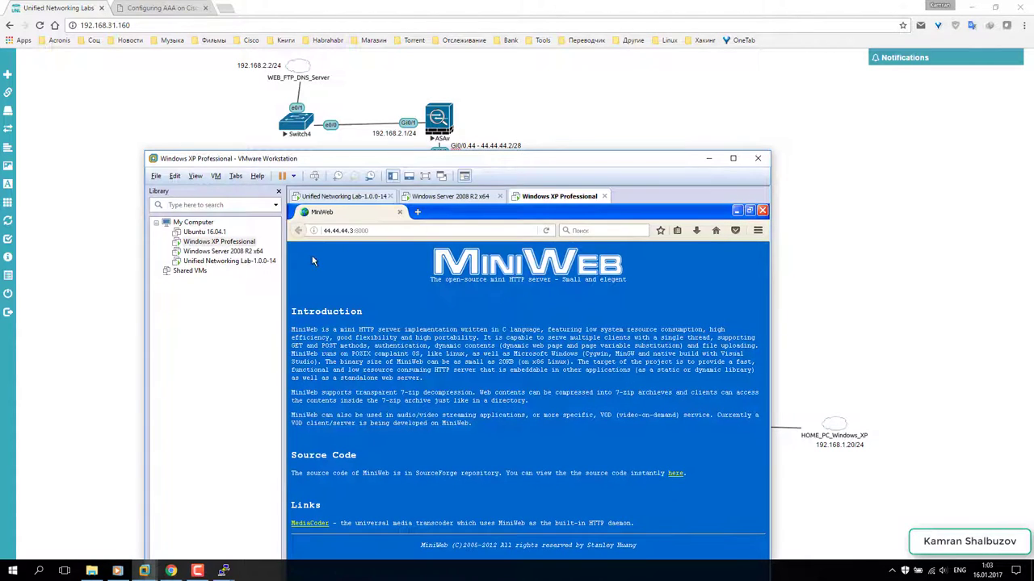
drag(350, 234, 322, 233)
text(55.55.5.)
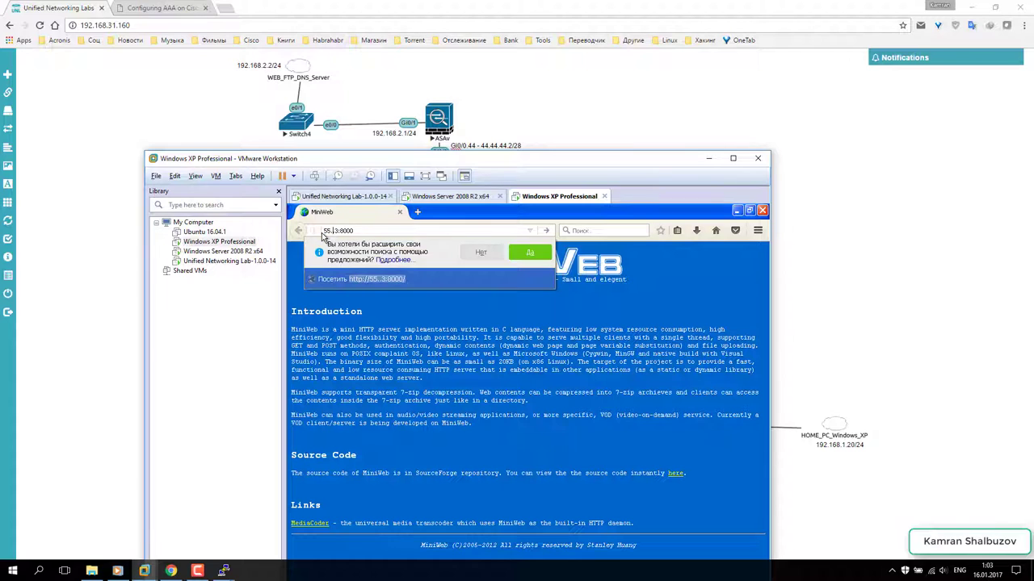
text(5)
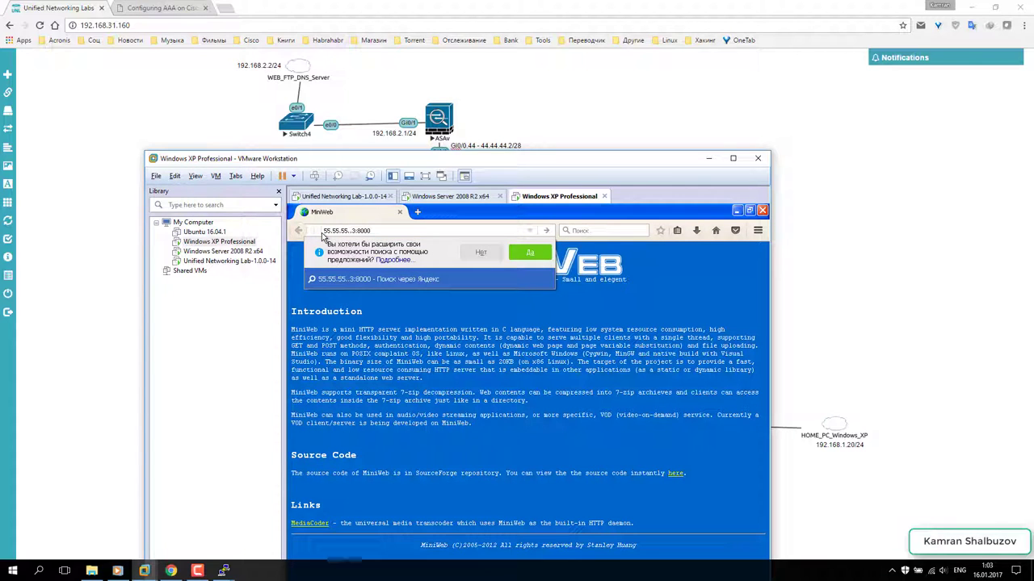
key(Return)
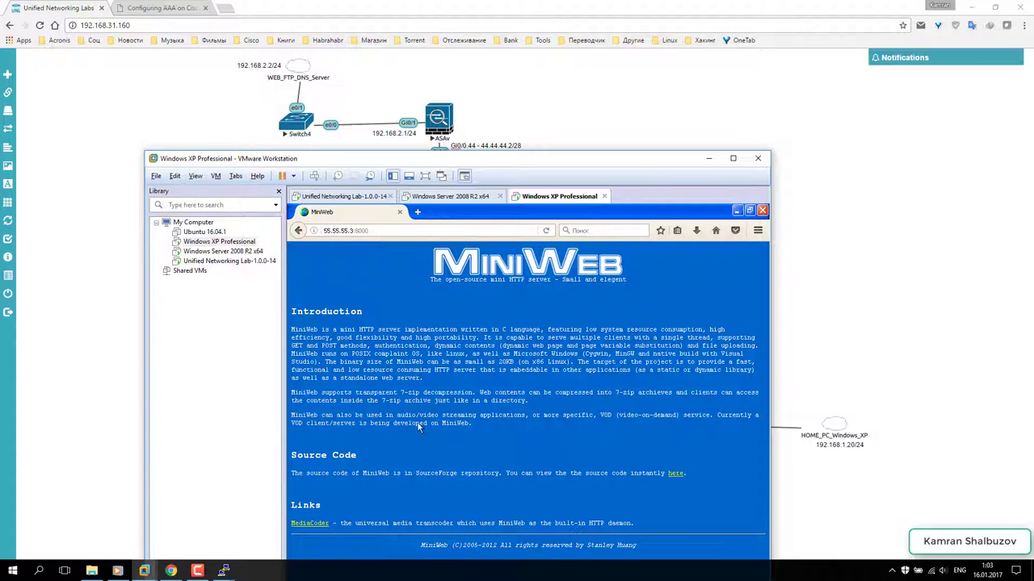
drag(436, 160, 442, 61)
- From a command prompt on the XP VM, telnet to 44.44.44.3, then close the Telnet window
key(super+r)
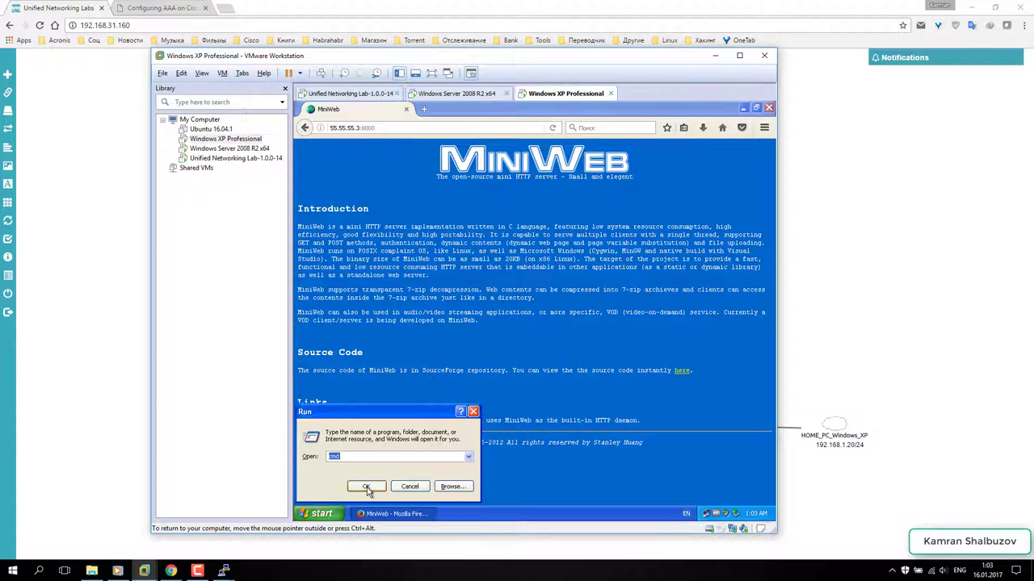
click(366, 487)
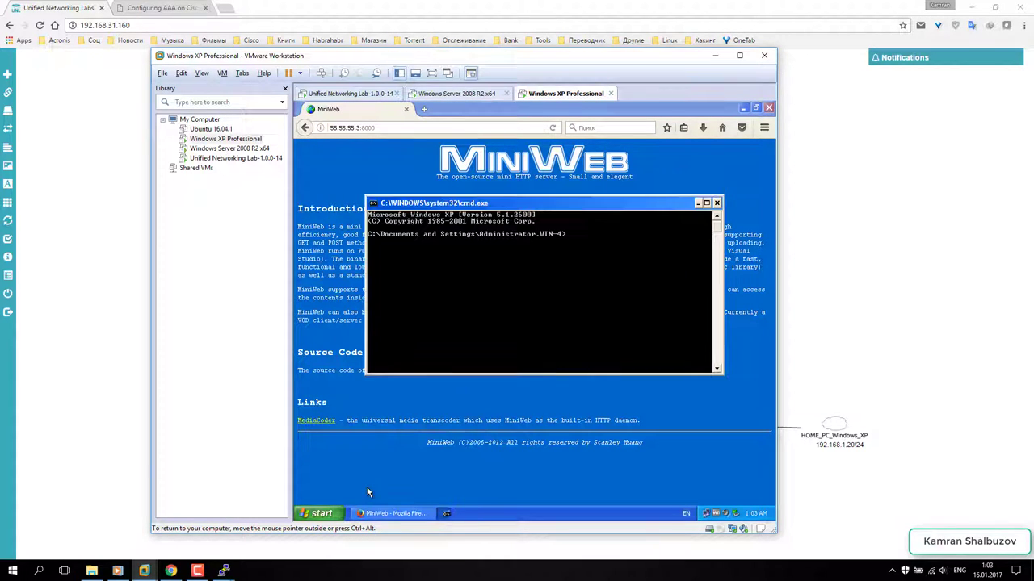
text(tel)
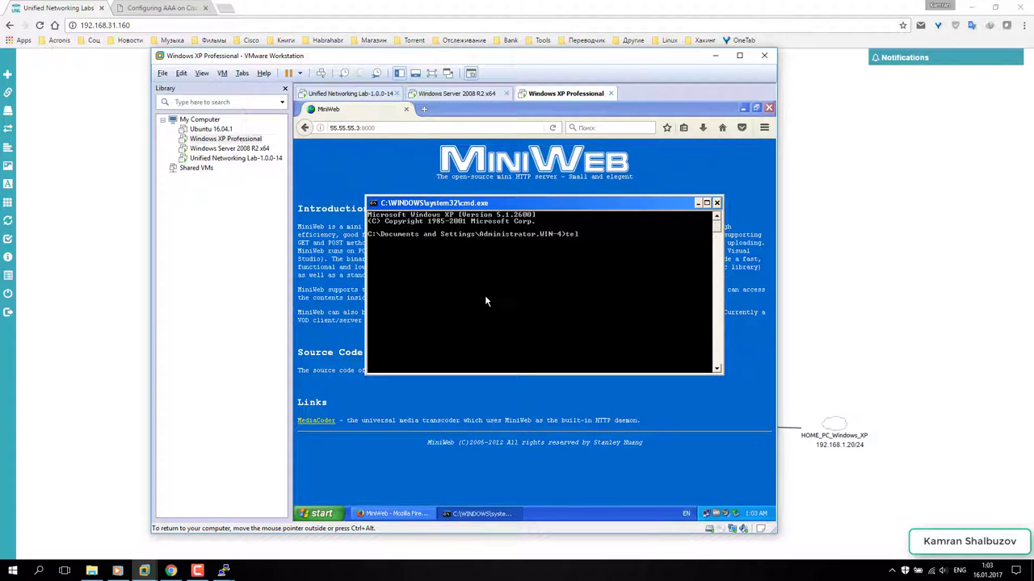
text(net 44.44.44.3 8000)
key(Return)
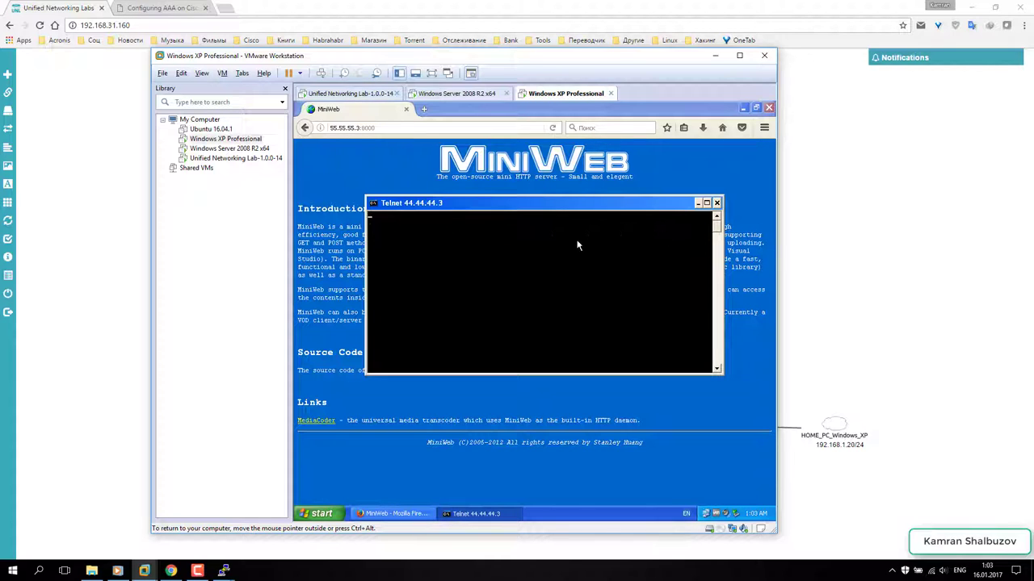
click(716, 203)
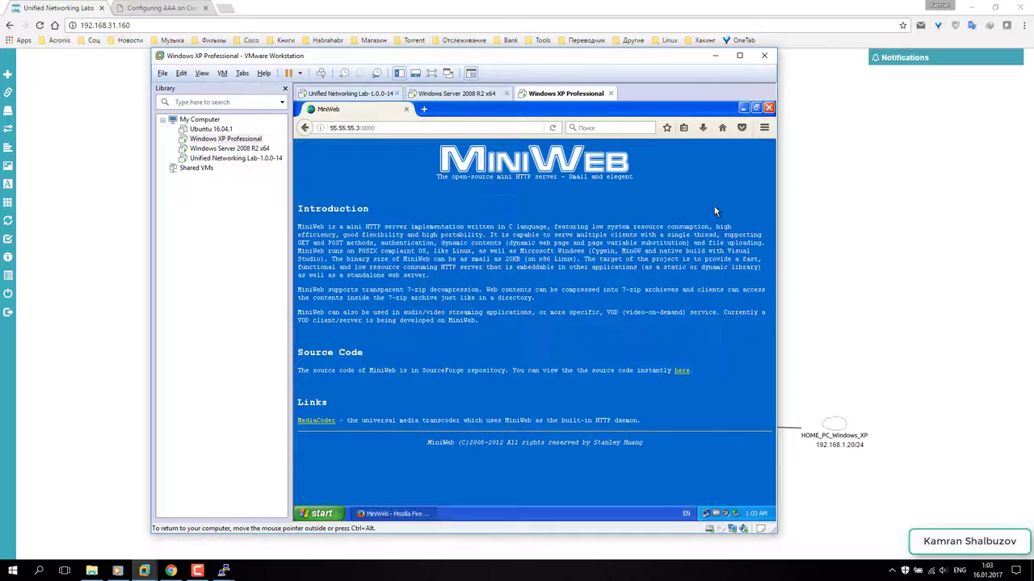
- Start a fresh command prompt via Start > Run > cmd
click(320, 514)
click(336, 475)
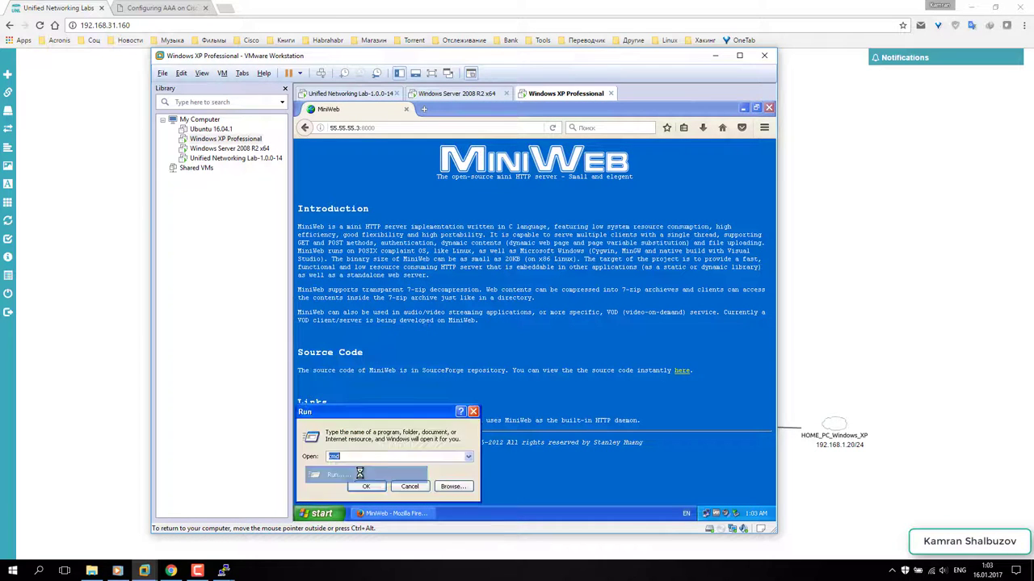
click(368, 493)
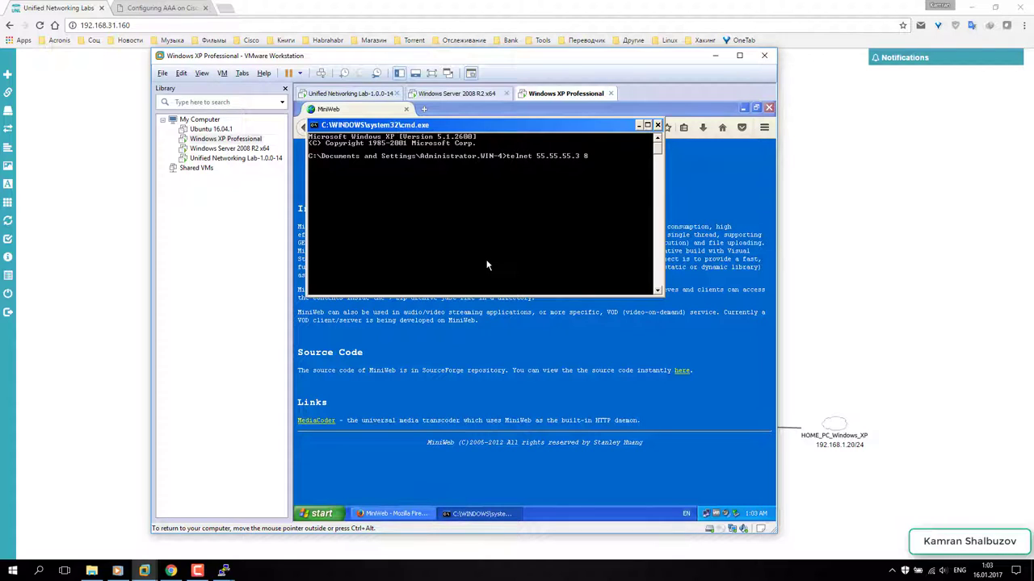
- Finish the telnet test to 55.55.55.3 and open a new tab with its start-page thumbnails cleared
key(Return)
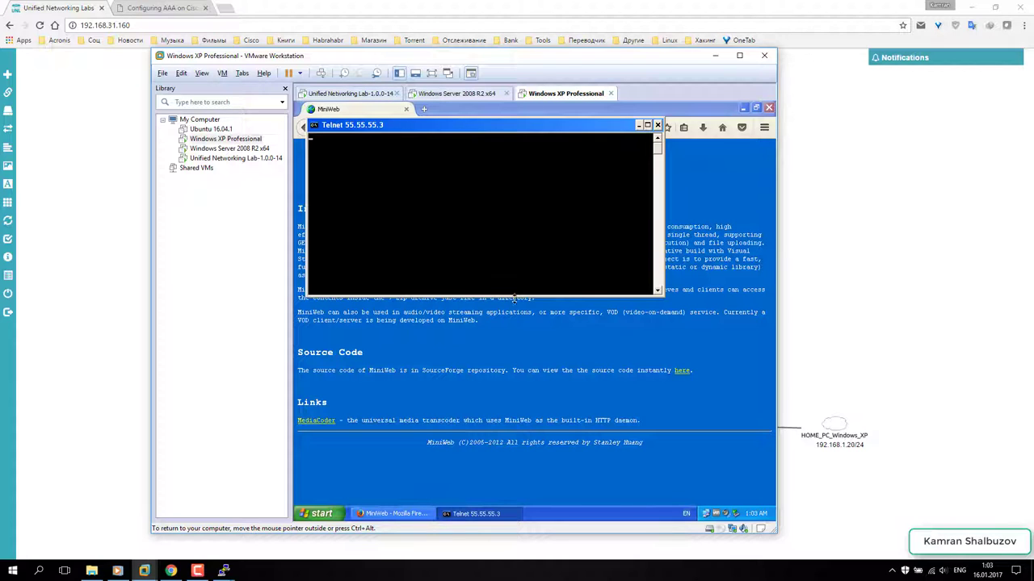
click(659, 126)
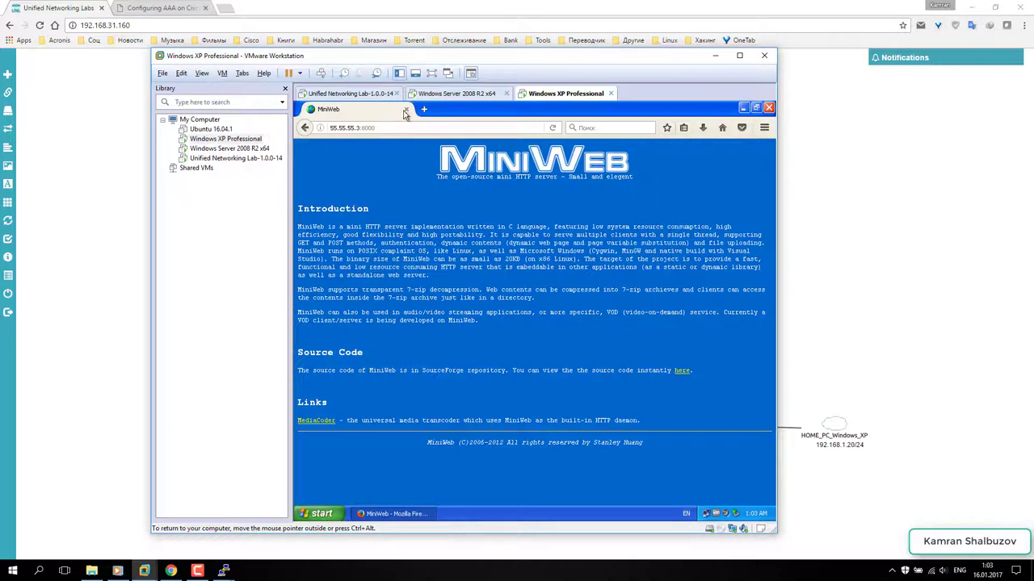
click(426, 110)
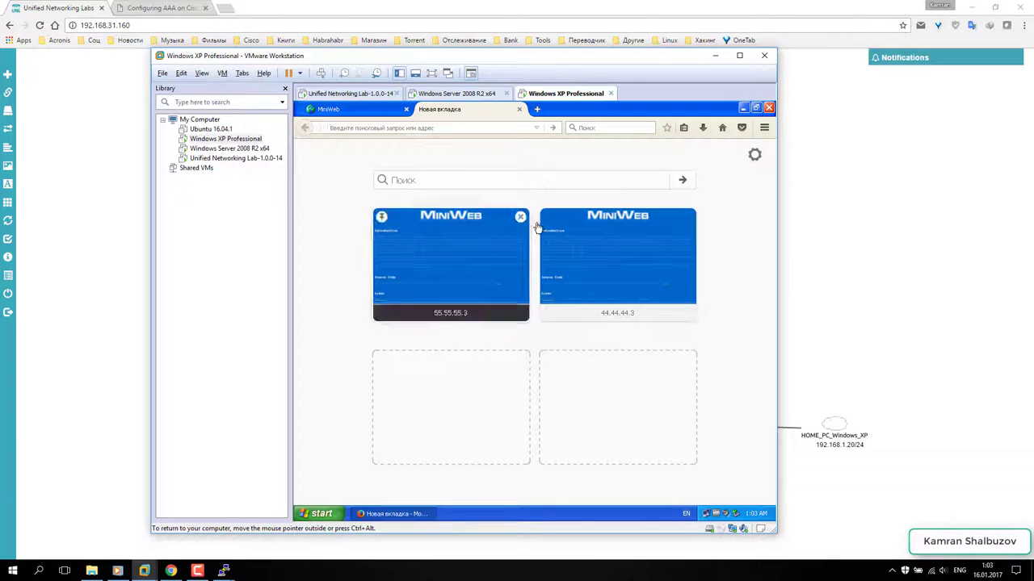
click(521, 218)
click(521, 218)
- Open ftp://44.44.44.3 and log in to the FTP server with its password
click(397, 129)
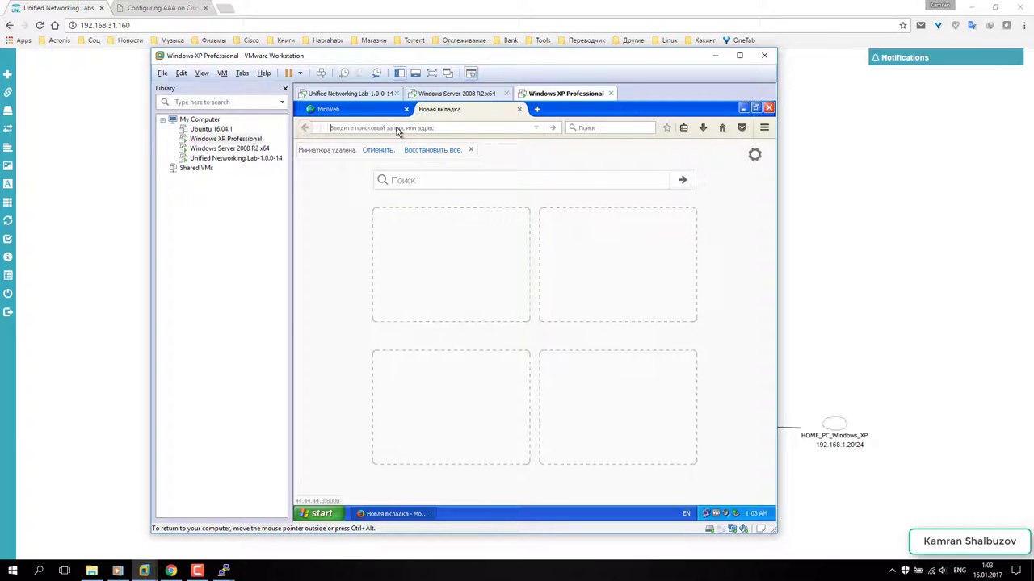
text(ftp:)
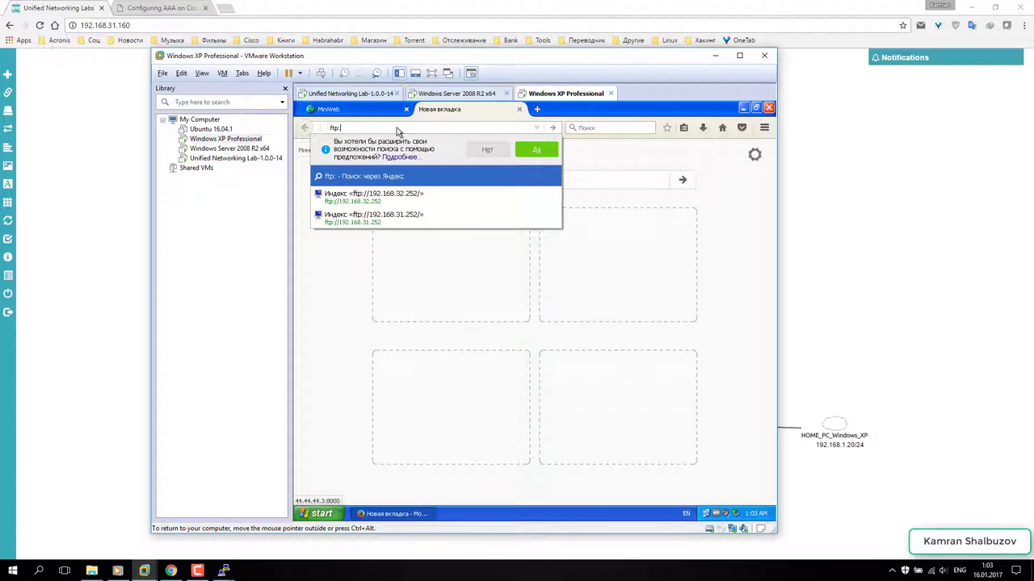
text(//44.44.44.3)
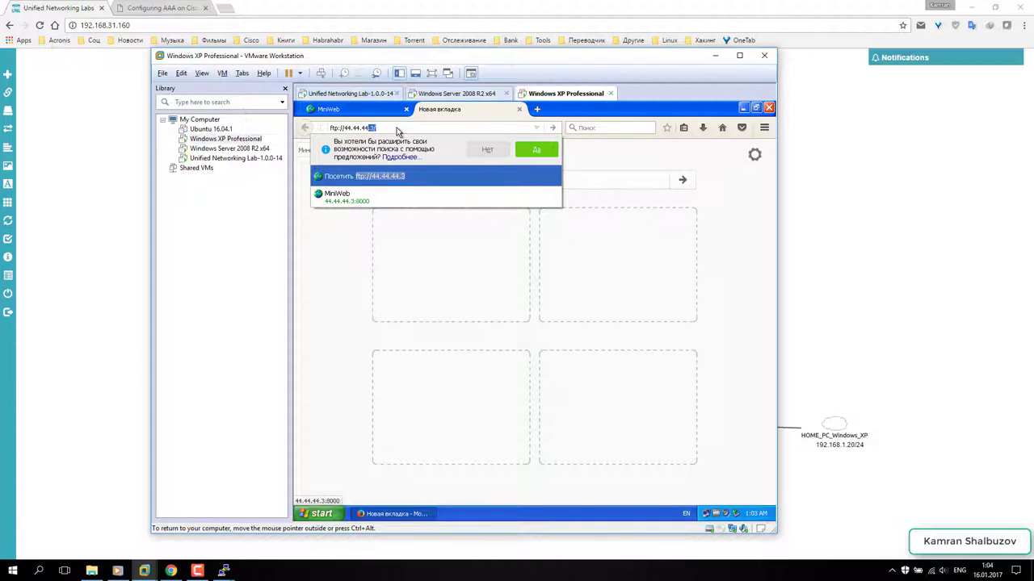
key(Return)
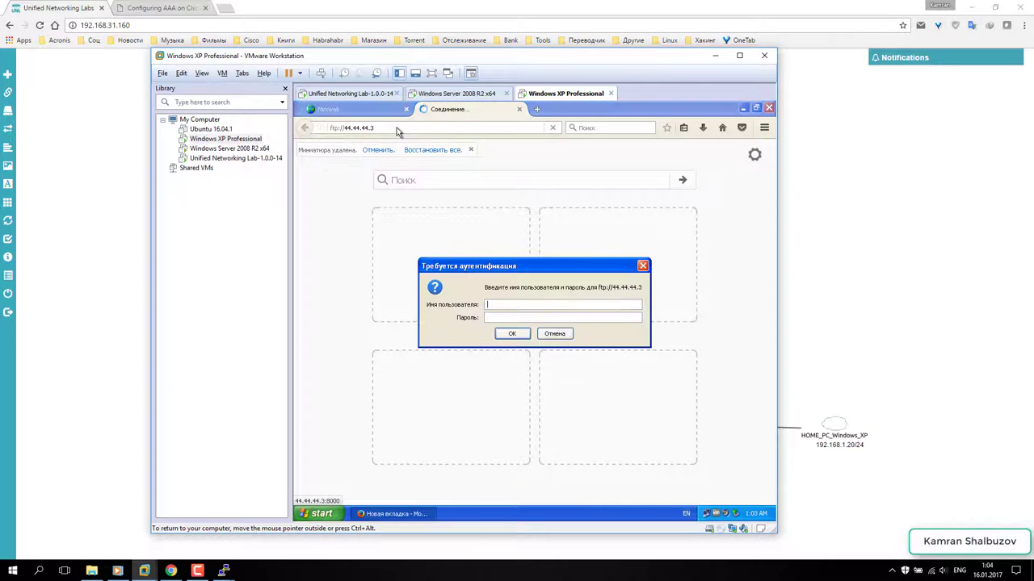
text(cisco)
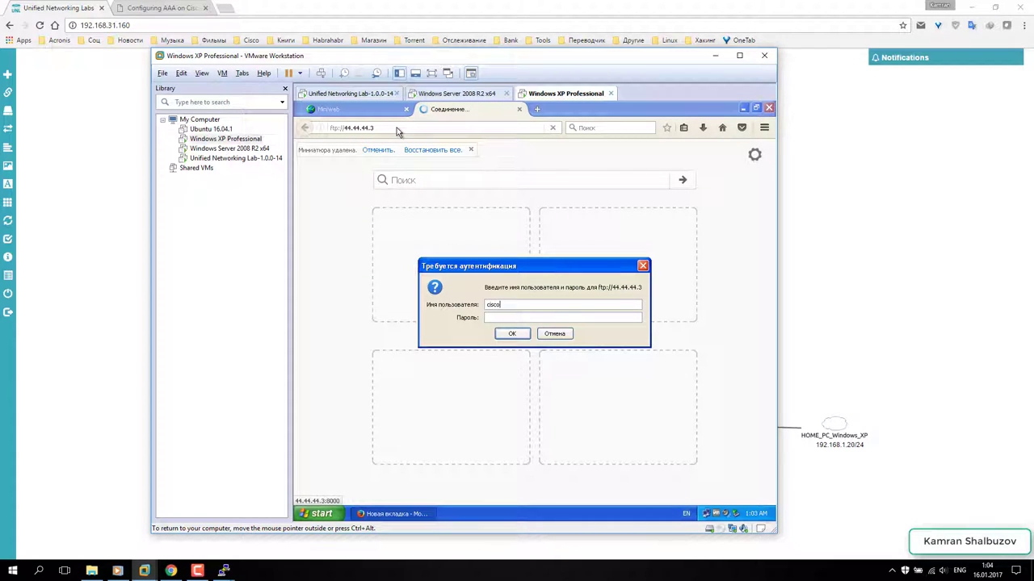
text(cisco)
key(Return)
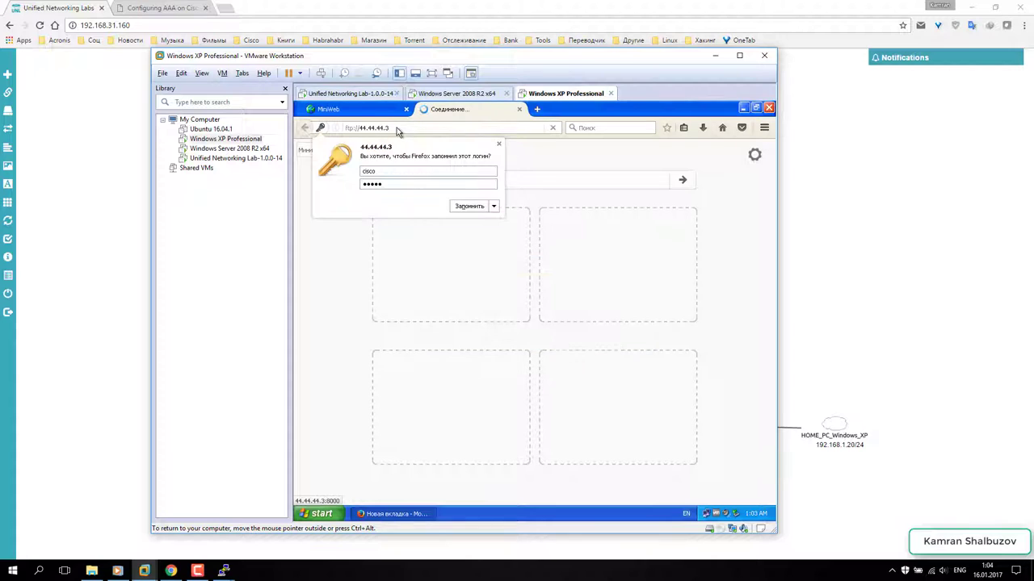
click(470, 207)
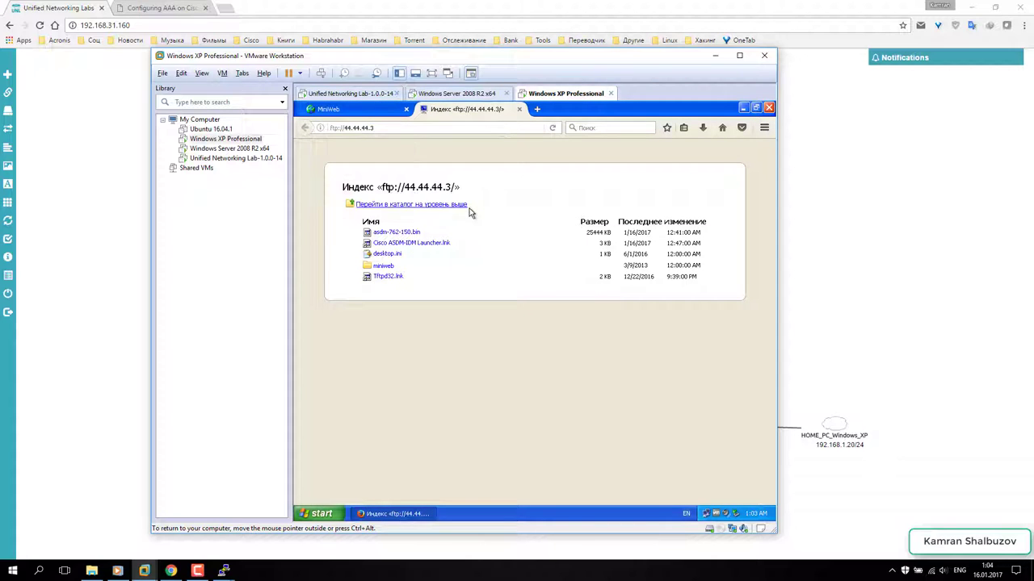
- Copy the ftp://44.44.44.3 address and paste it into a new tab
drag(330, 128, 377, 127)
right_click(388, 126)
click(430, 161)
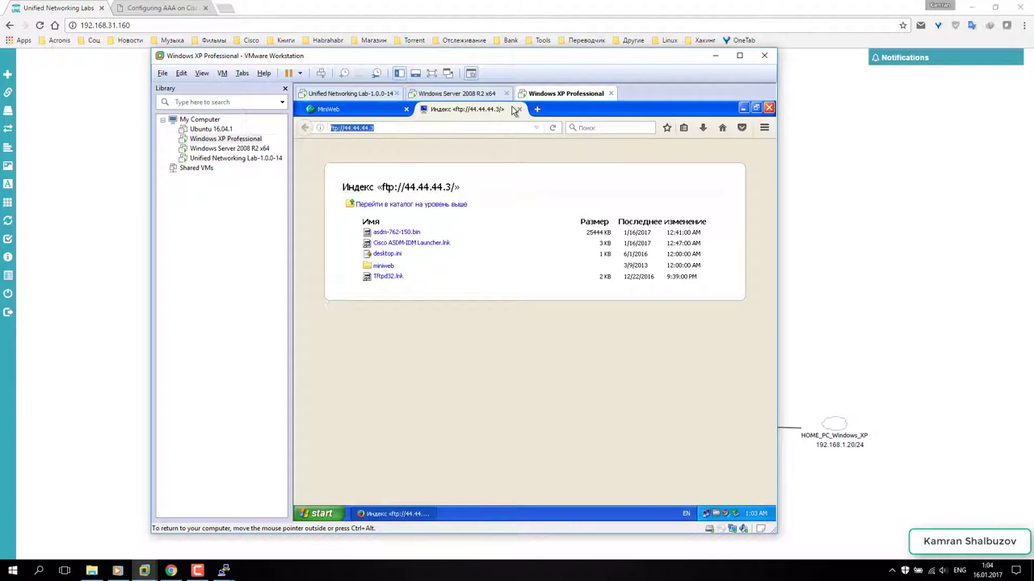
click(537, 109)
right_click(490, 131)
- Change the address to ftp://55.55.55.3 and log in to that FTP server
click(511, 167)
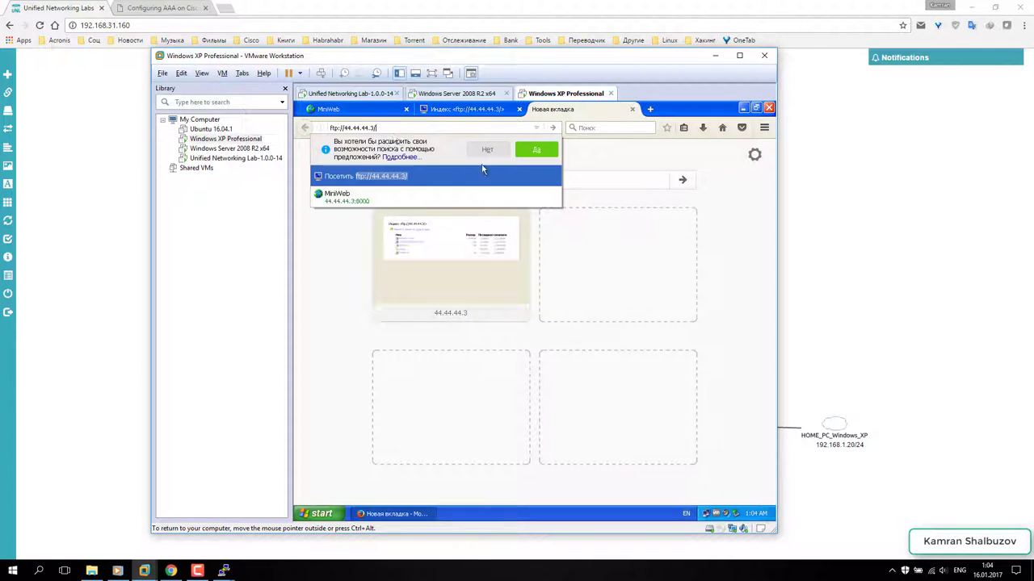
drag(371, 129, 348, 131)
text(55.55.55)
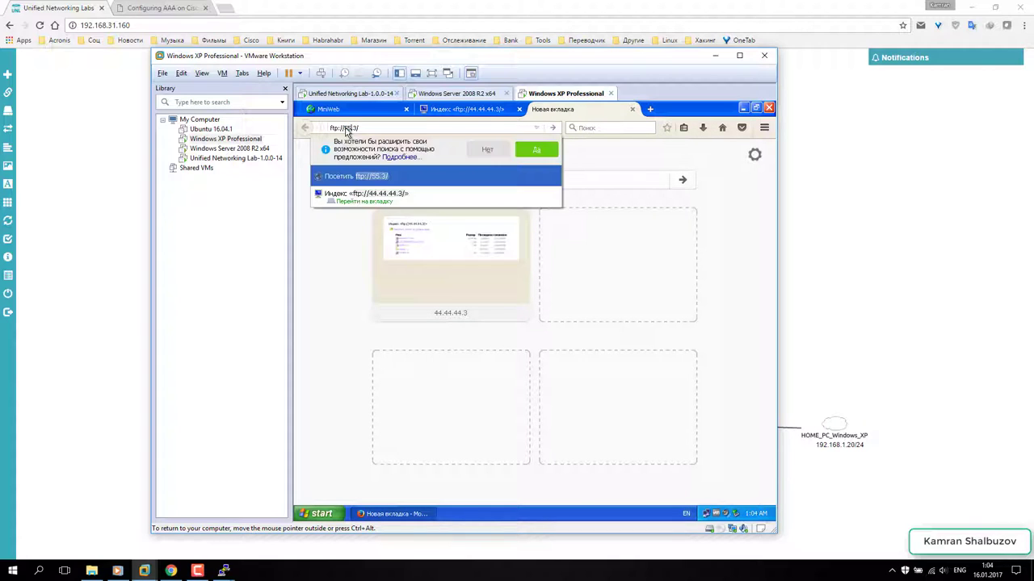
text(.)
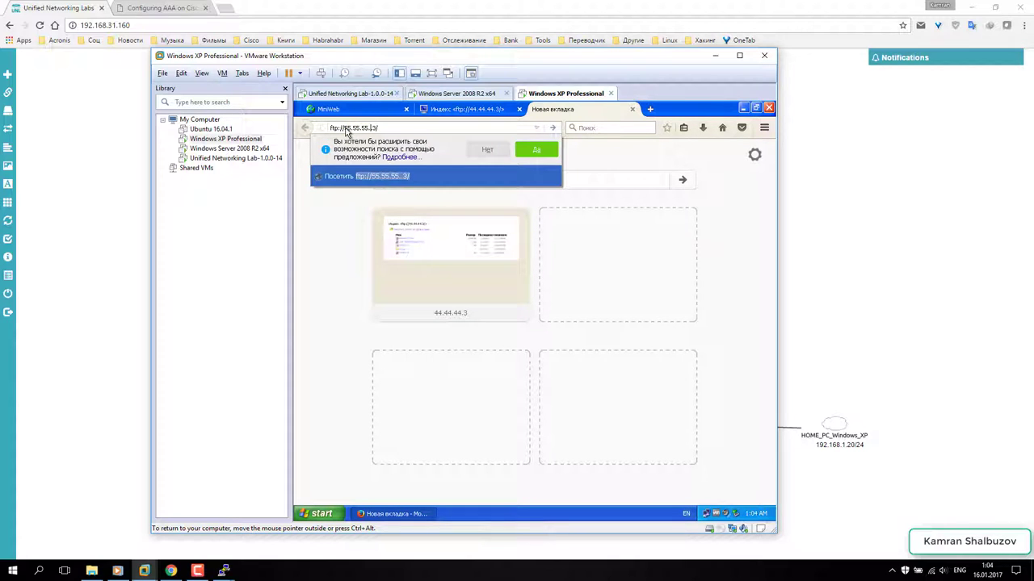
key(BackSpace)
key(Return)
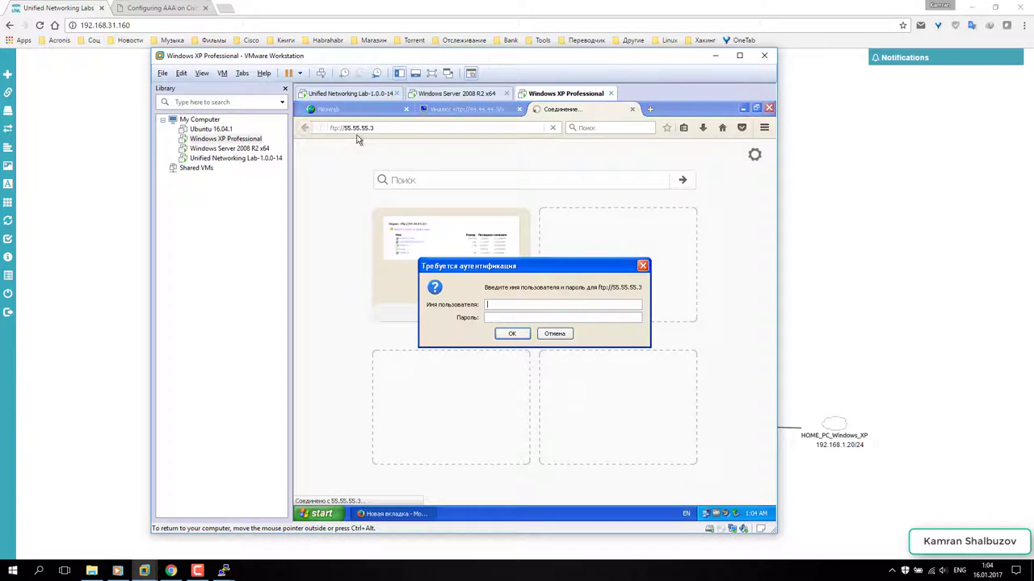
text(cisccisc)
key(Return)
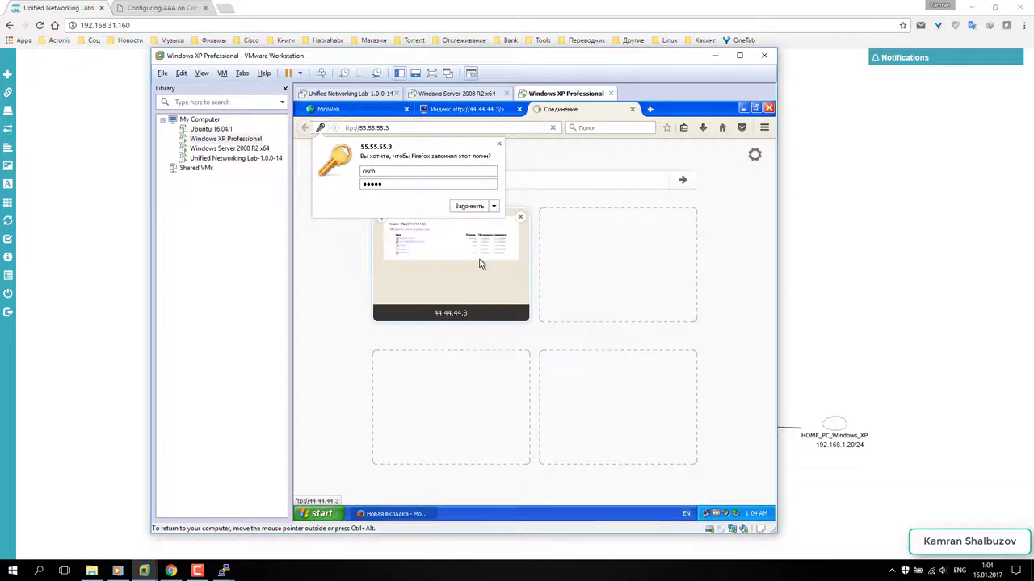
click(473, 227)
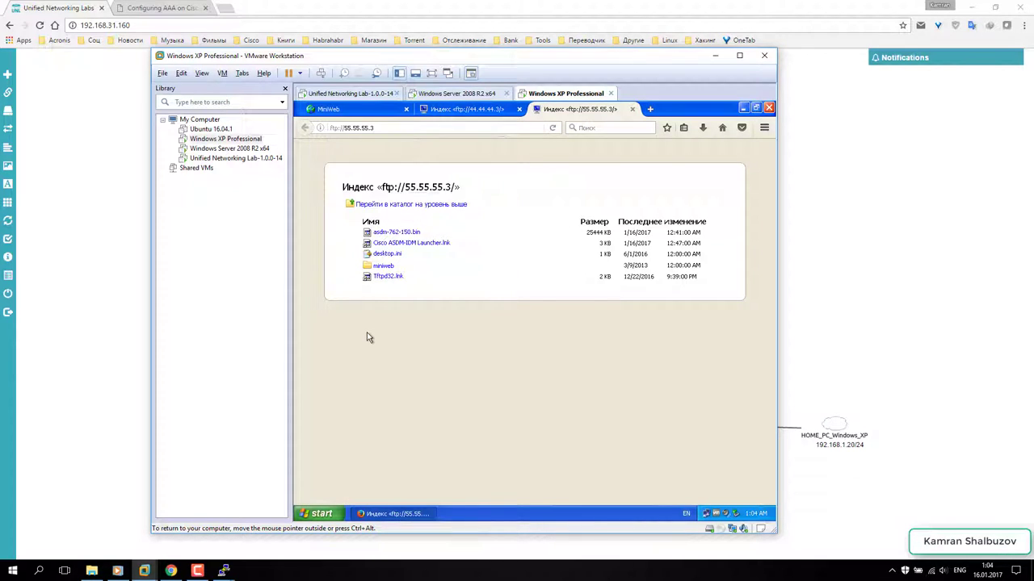
- Browse the miniweb folder on 55.55.55.3, then close both FTP tabs
click(383, 266)
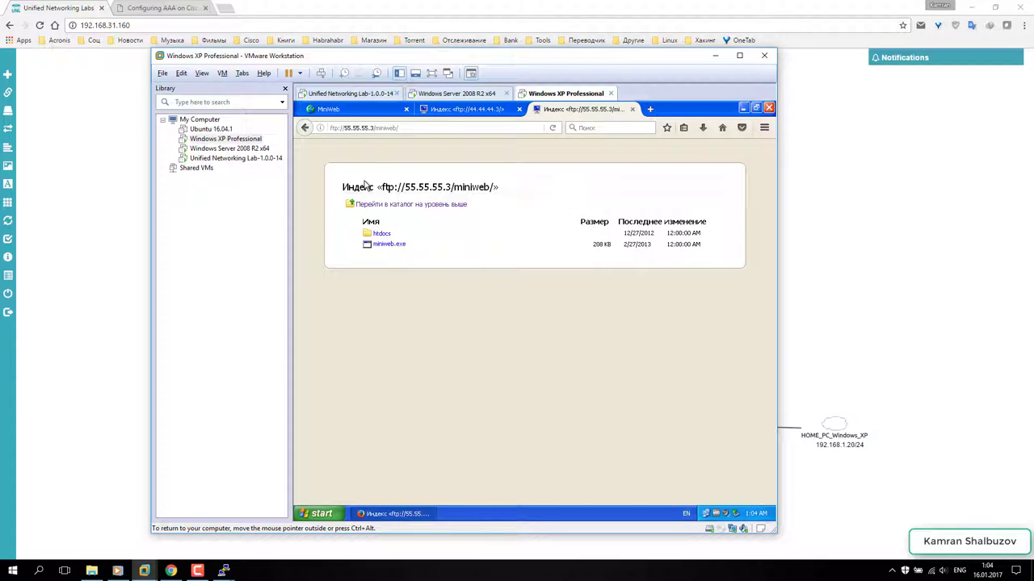
click(376, 207)
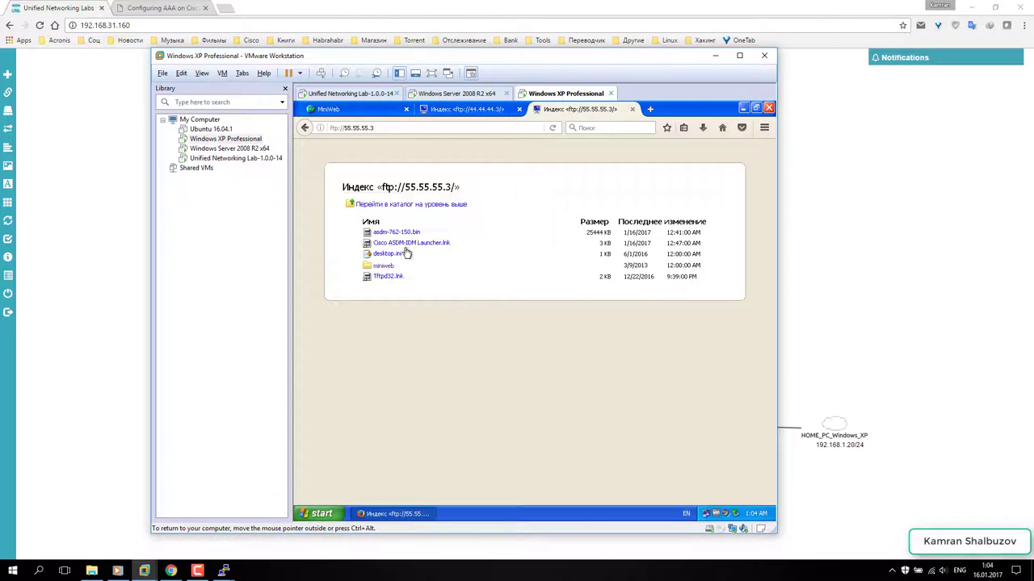
click(633, 110)
click(519, 109)
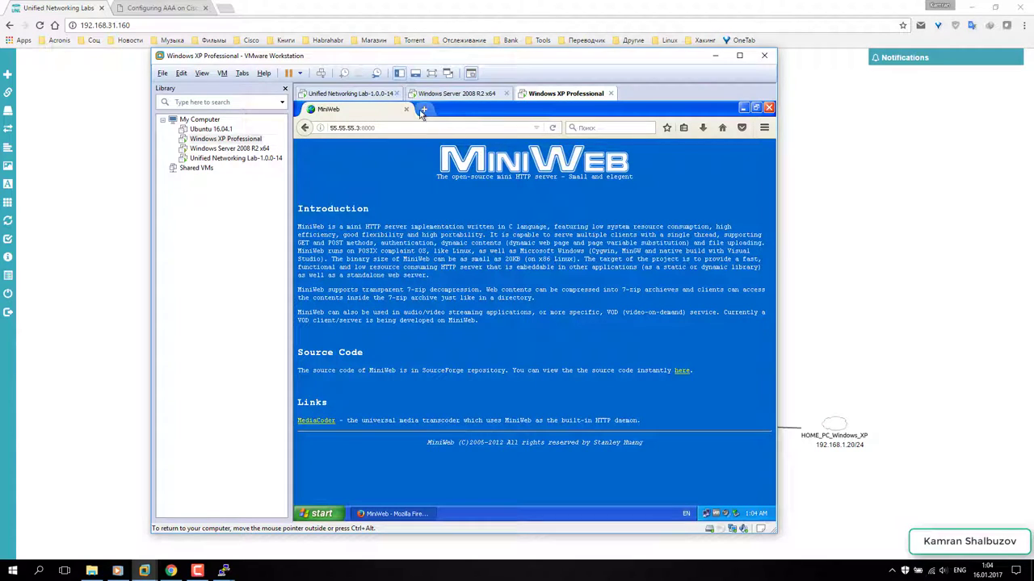
- Clear the FTP thumbnails from the start page and switch to the Windows Server 2008 R2 VM
click(422, 111)
click(407, 109)
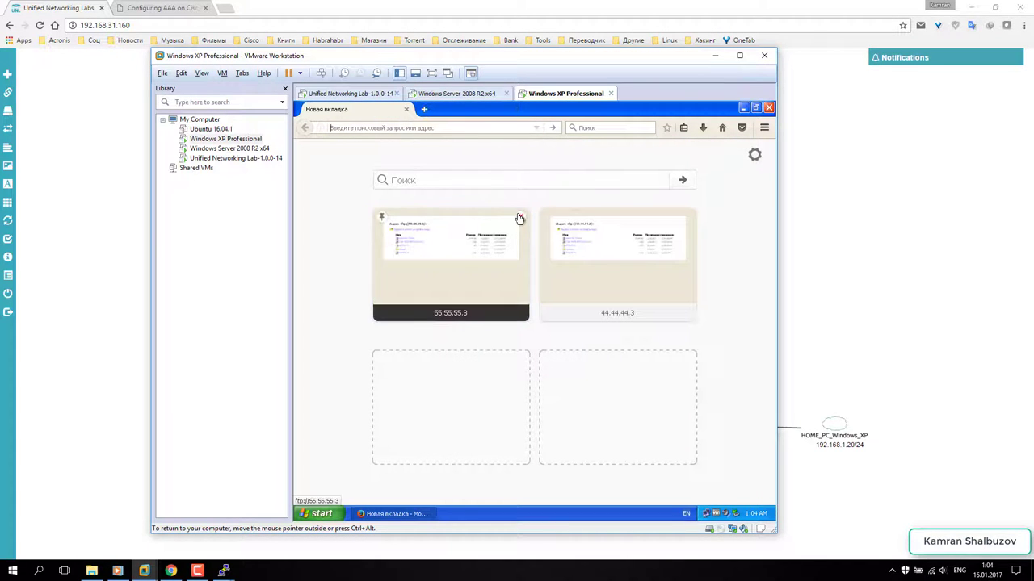
click(519, 219)
click(520, 220)
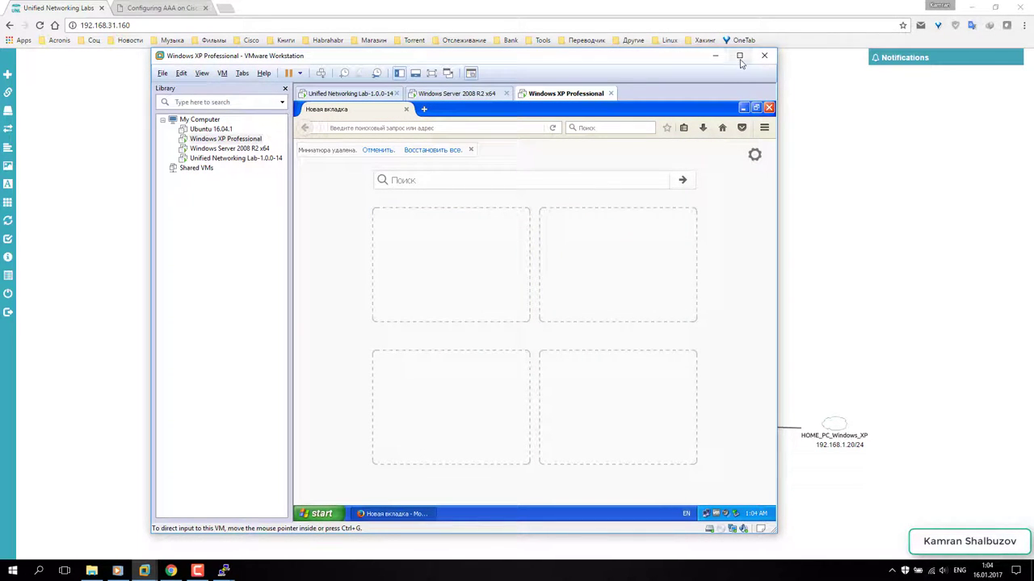
click(450, 95)
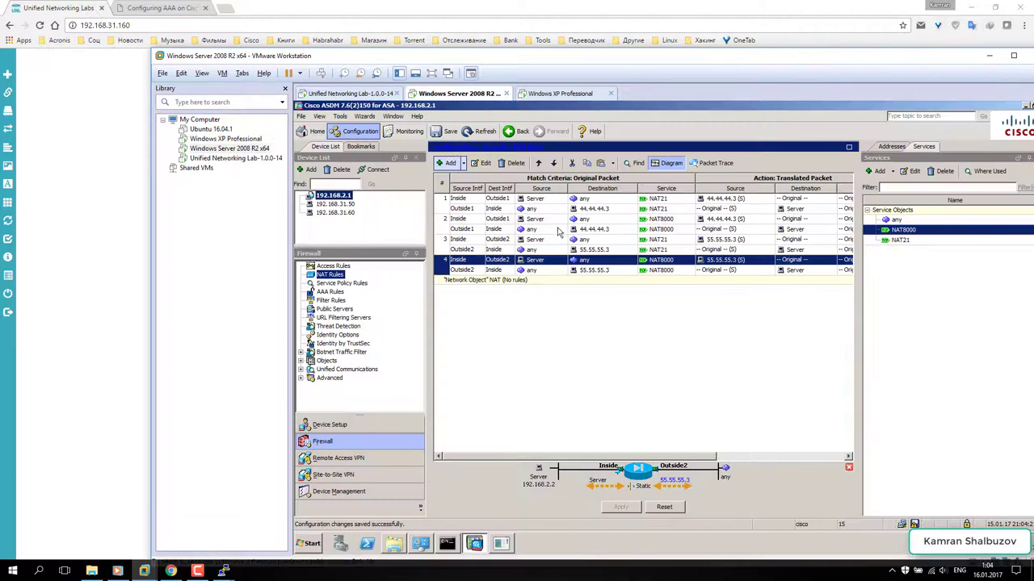
- Create a udp service object named NAT_UDP53
click(433, 73)
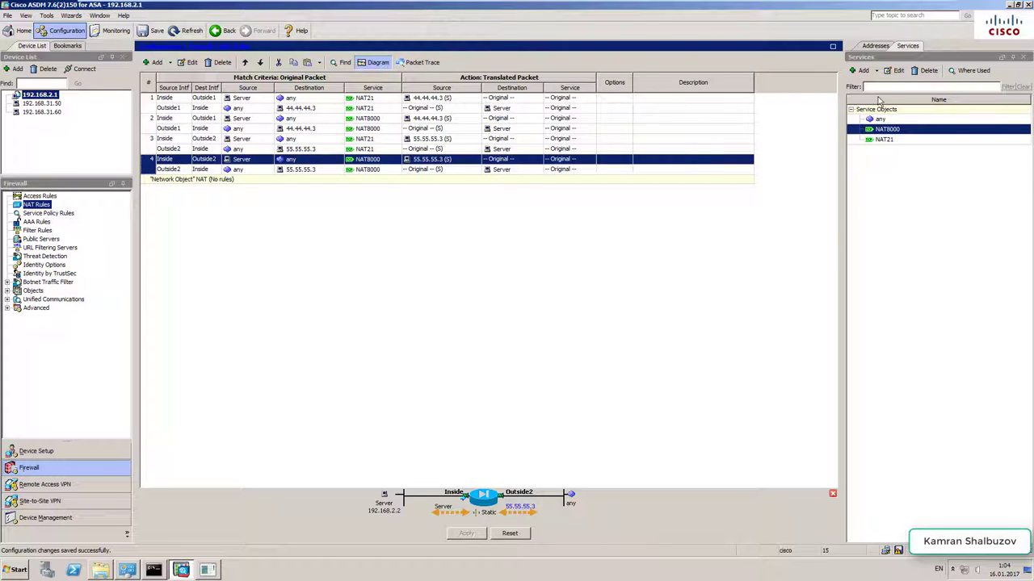
click(877, 70)
click(877, 86)
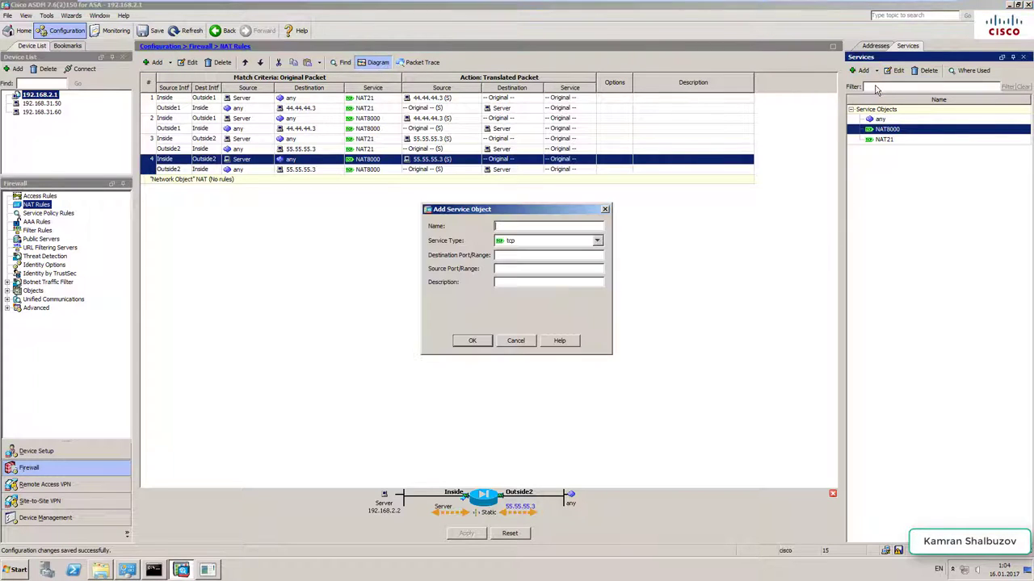
click(517, 240)
click(512, 265)
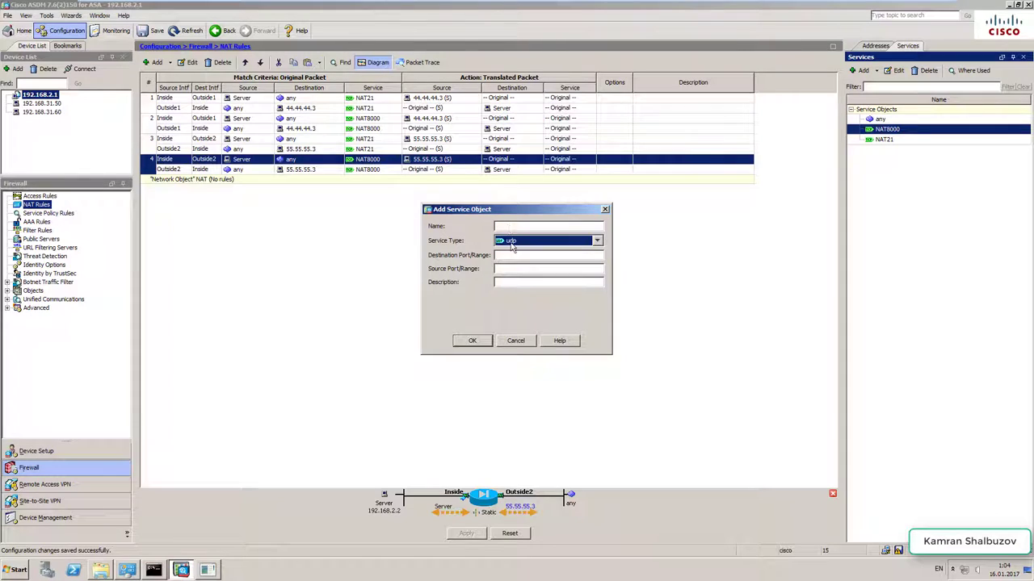
click(508, 228)
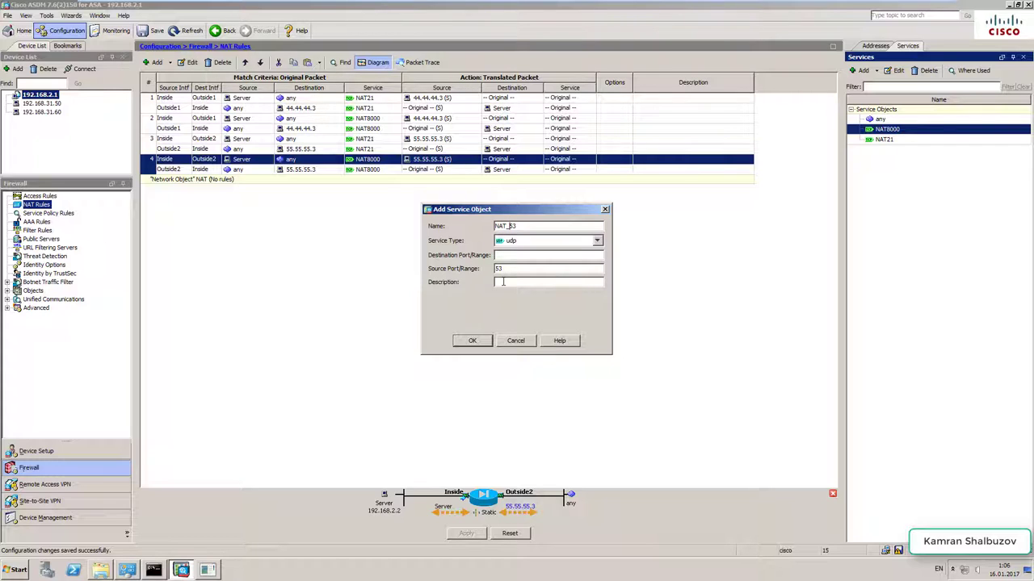
text(UDP)
click(473, 342)
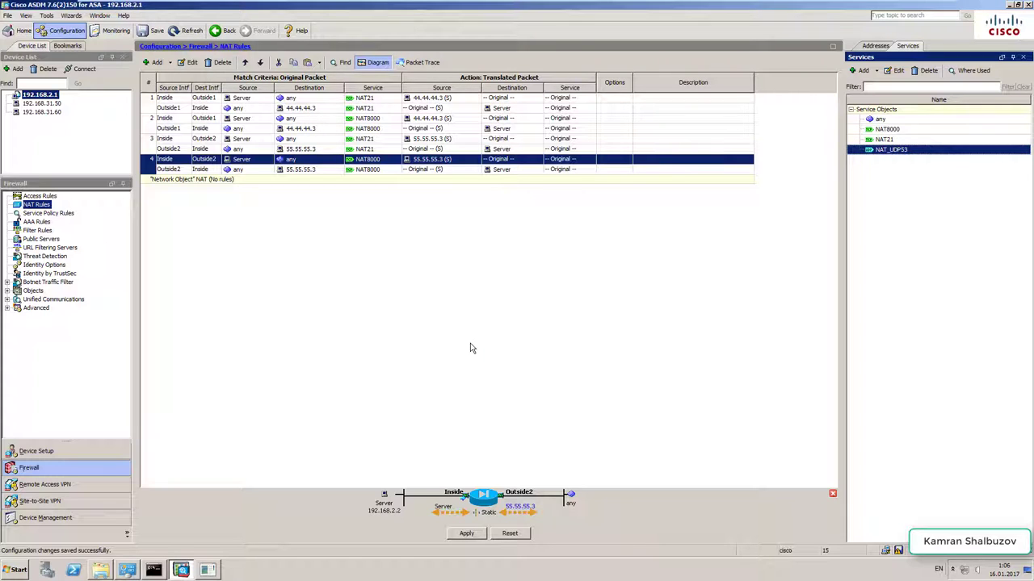
- Create a tcp service object named NAT_TCP53
click(871, 73)
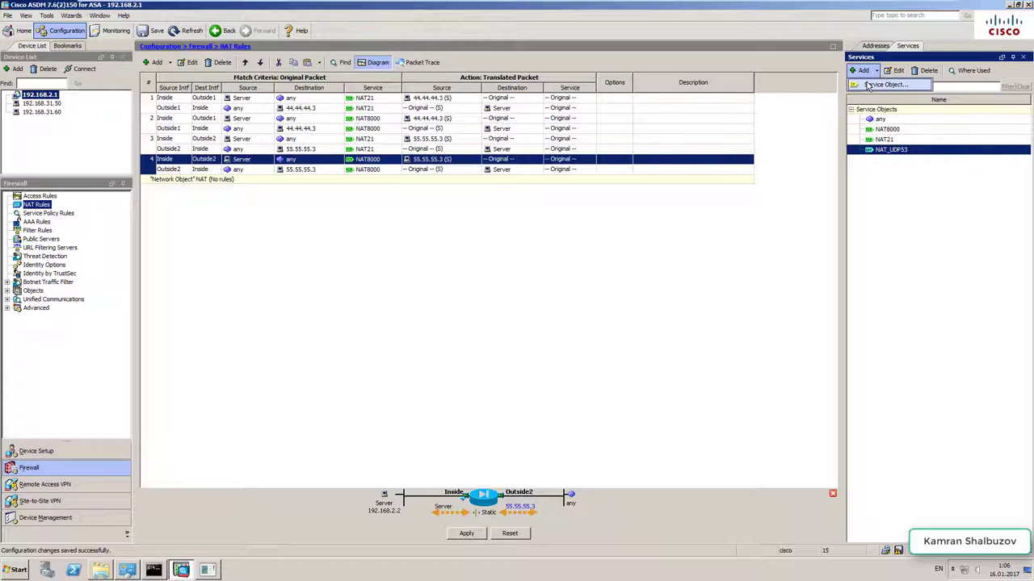
click(869, 86)
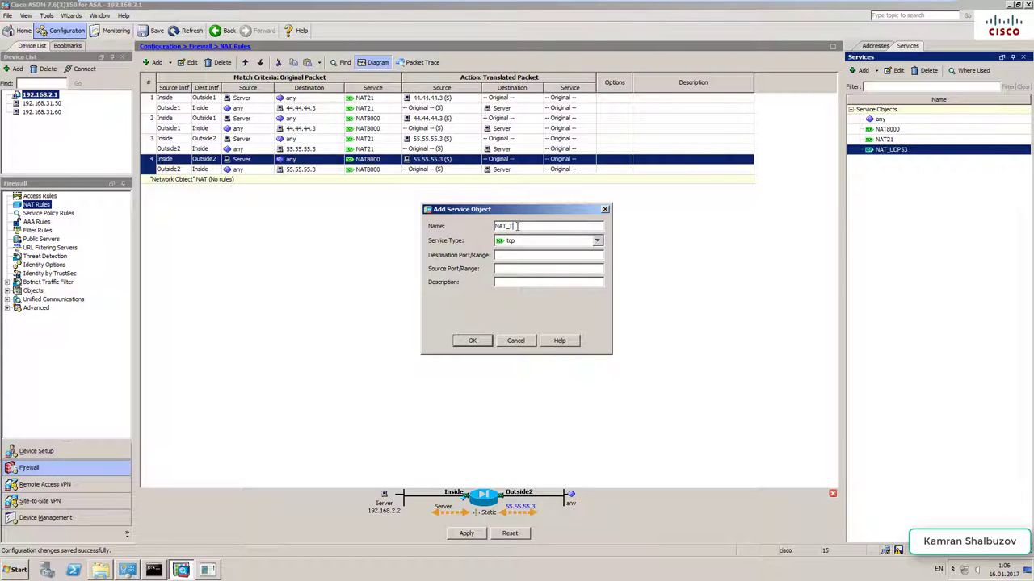
text(NAT_TCP53)
click(473, 341)
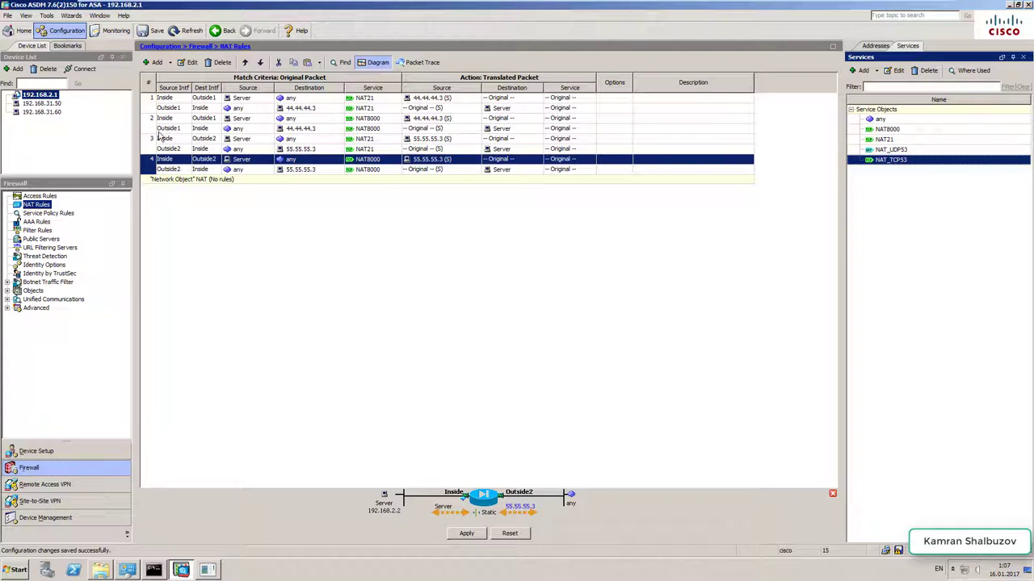
mouse_move(160, 140)
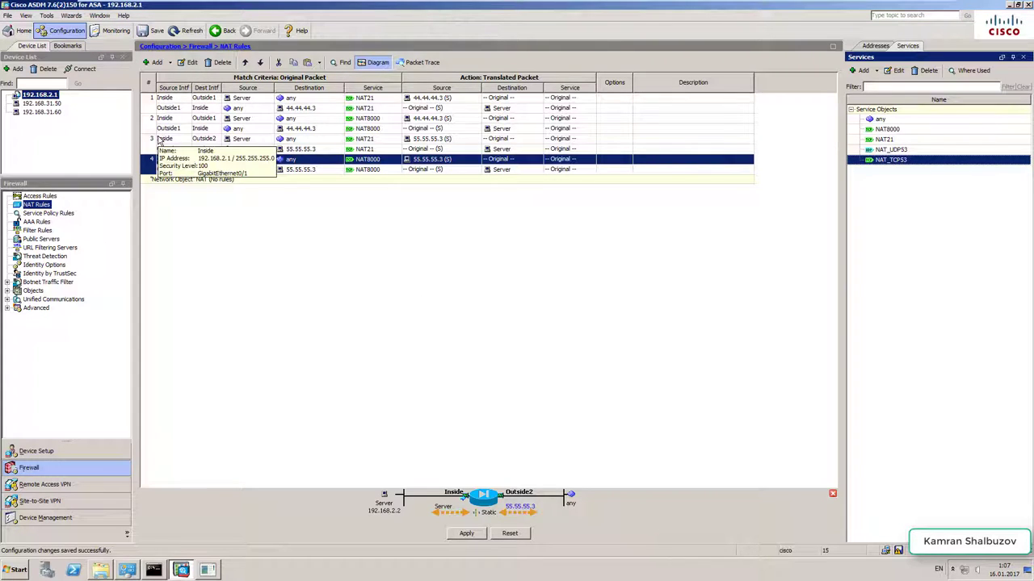
- Copy NAT rule 1 and paste a duplicate using the NAT_UDP53 service
click(151, 107)
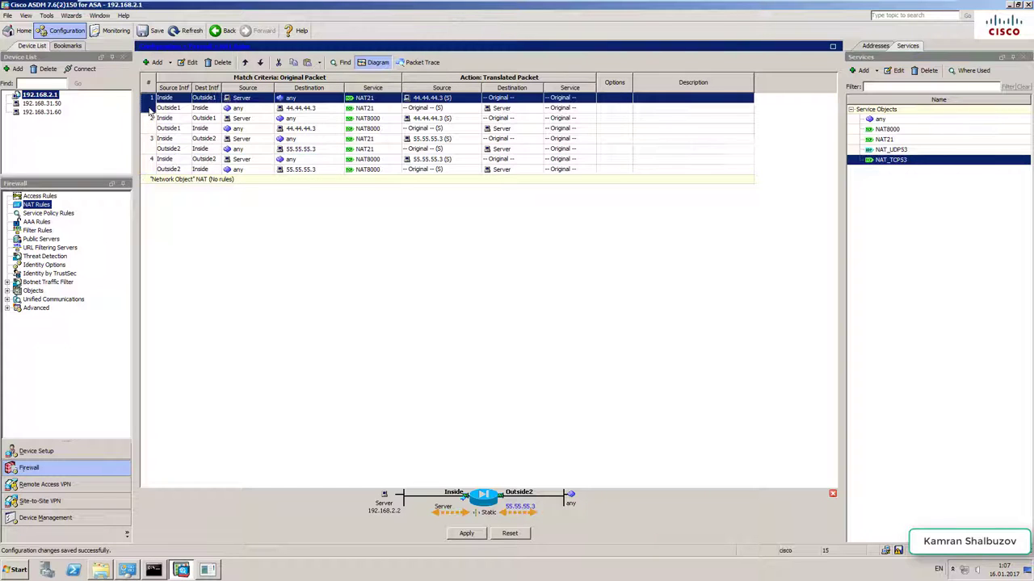
right_click(151, 107)
key(Down)
key(Down)
key(Down)
key(Down)
key(Down)
key(Down)
key(Down)
key(Down)
key(Down)
key(Down)
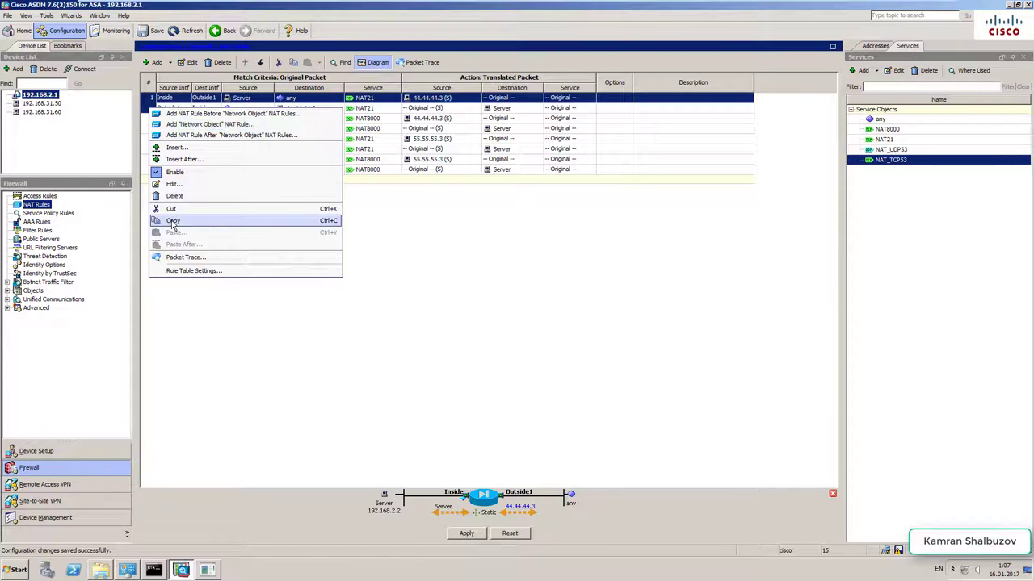
key(Return)
right_click(149, 106)
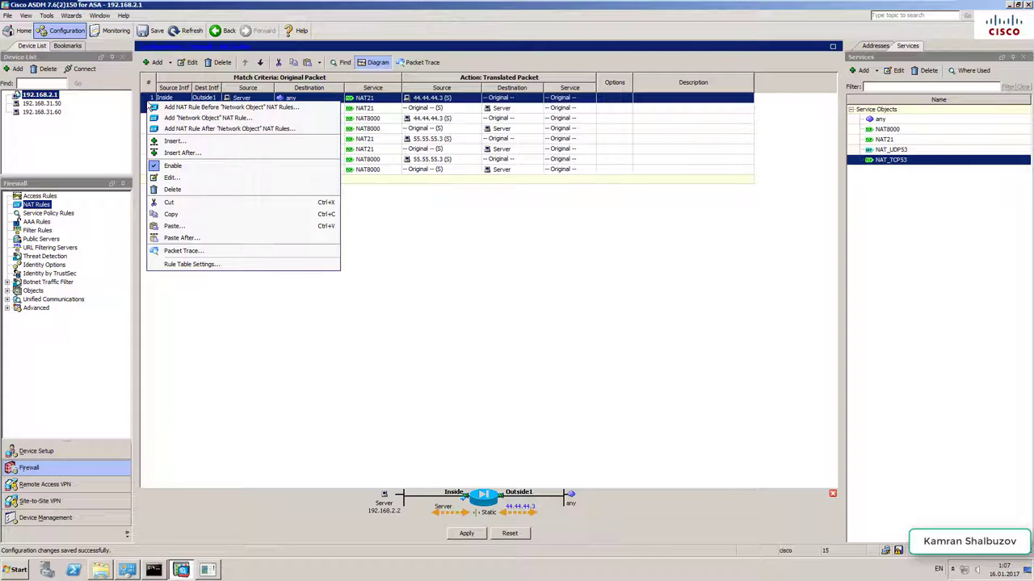
click(174, 237)
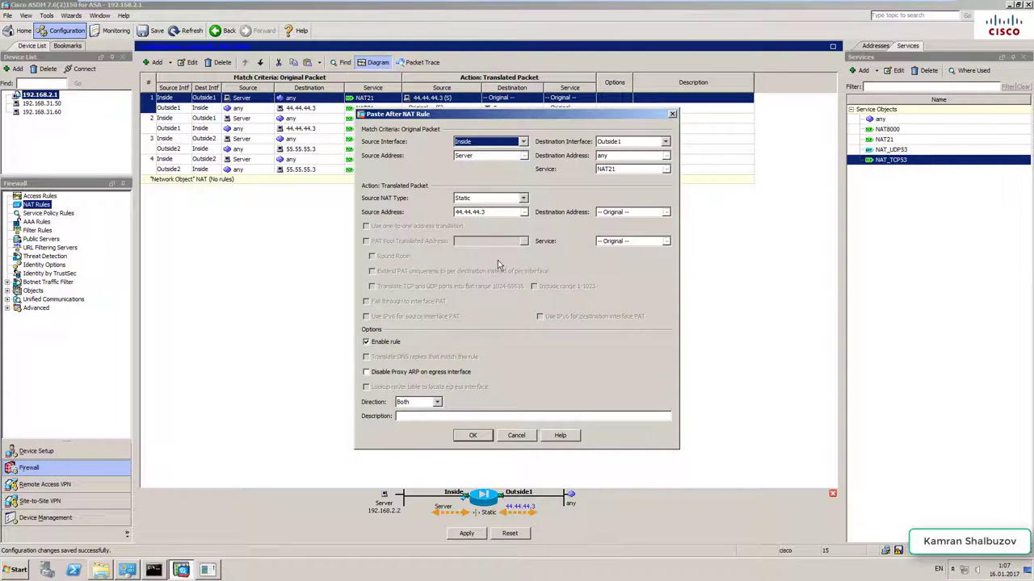
click(667, 169)
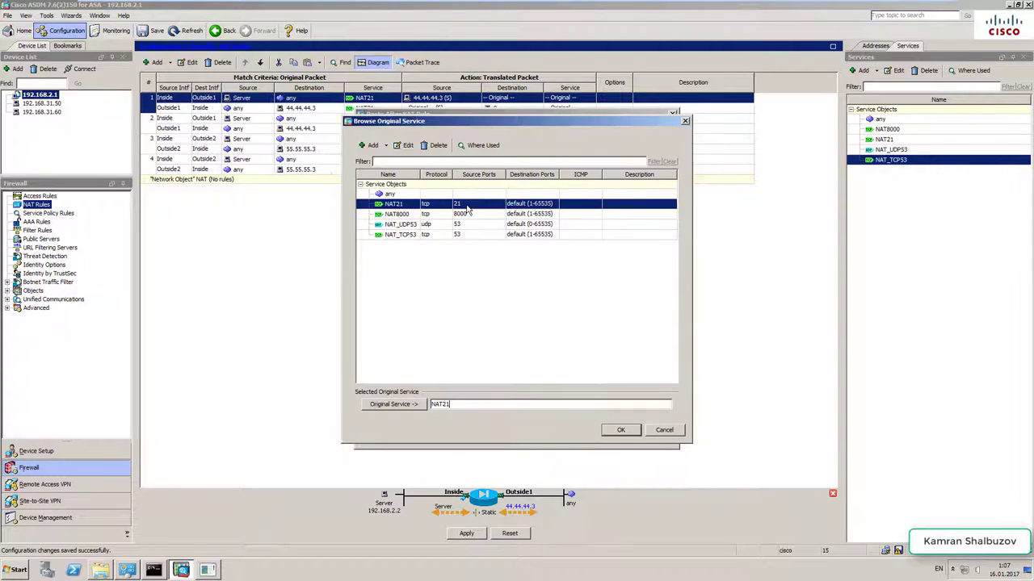
double_click(398, 229)
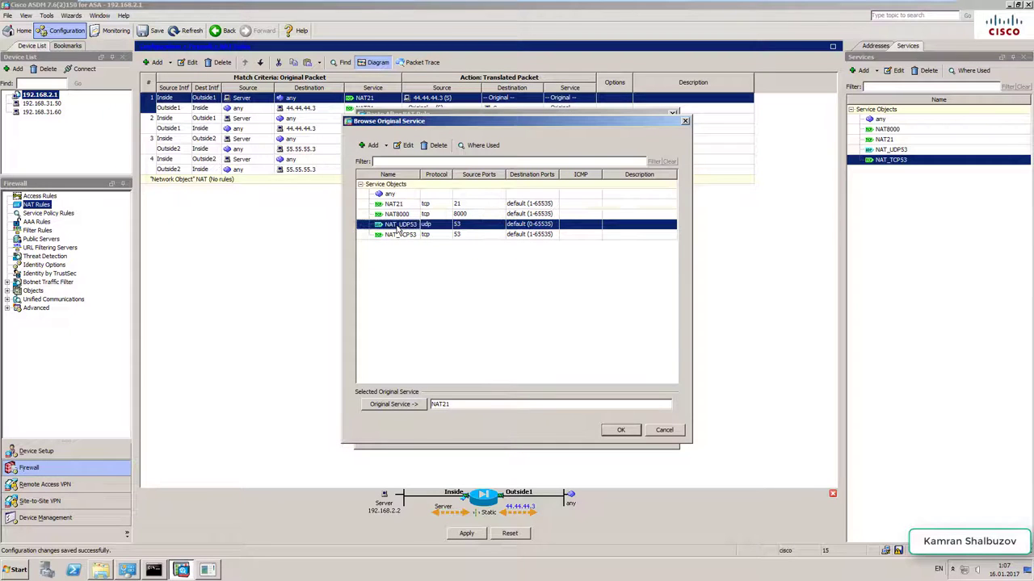
click(619, 430)
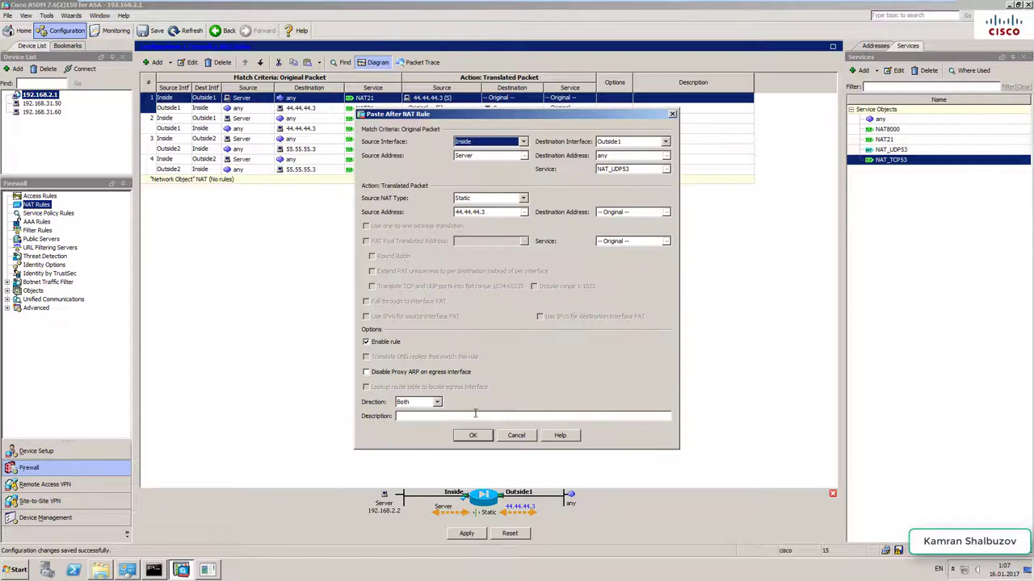
click(469, 436)
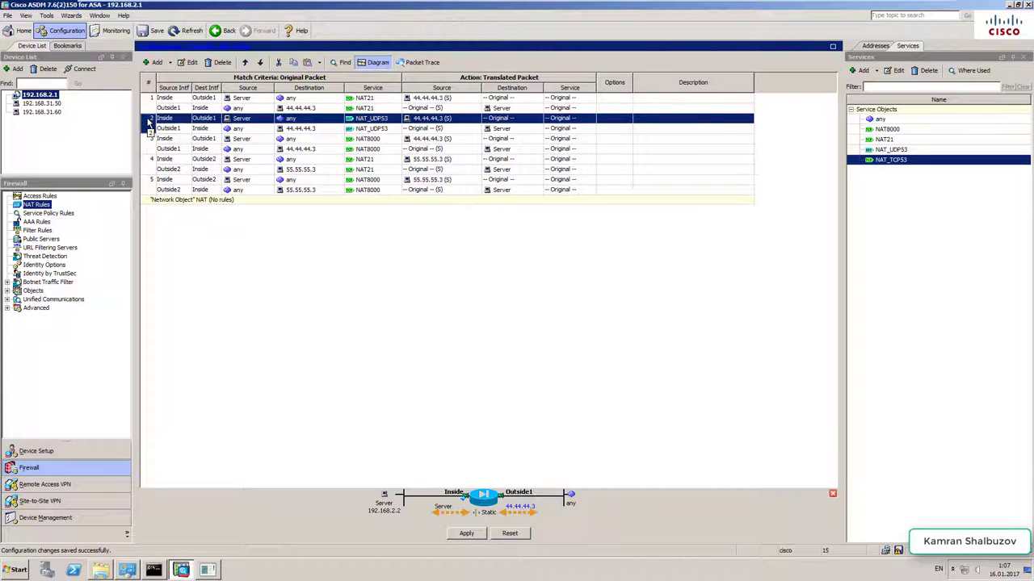
- Paste another copy of rule 1 using the NAT_TCP53 service
right_click(150, 121)
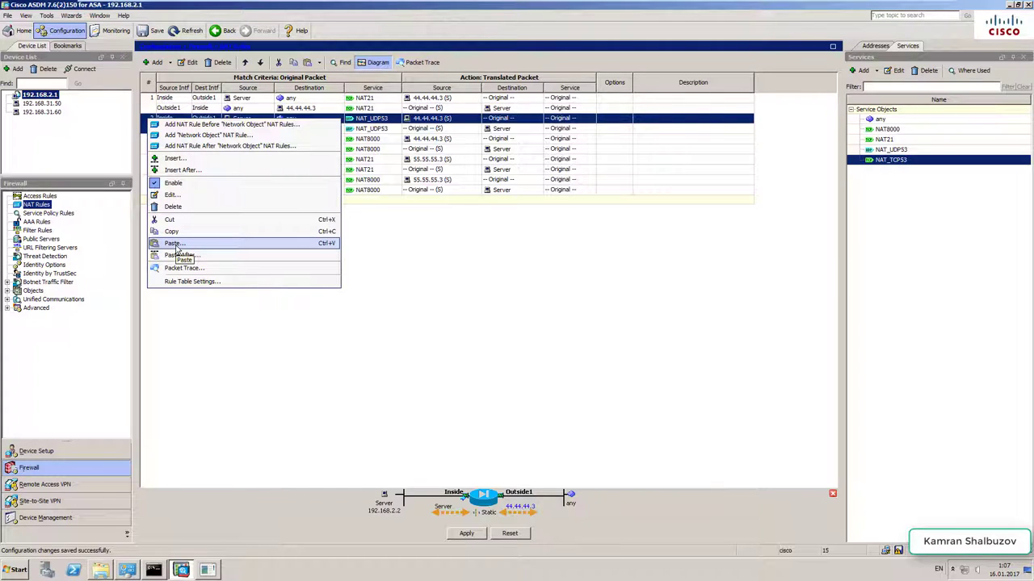
click(174, 244)
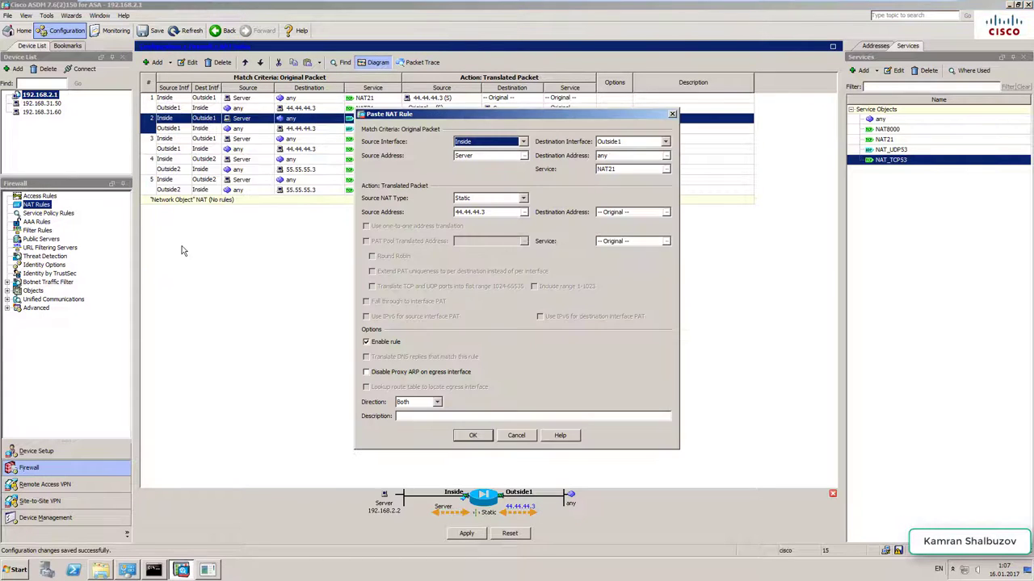
click(665, 169)
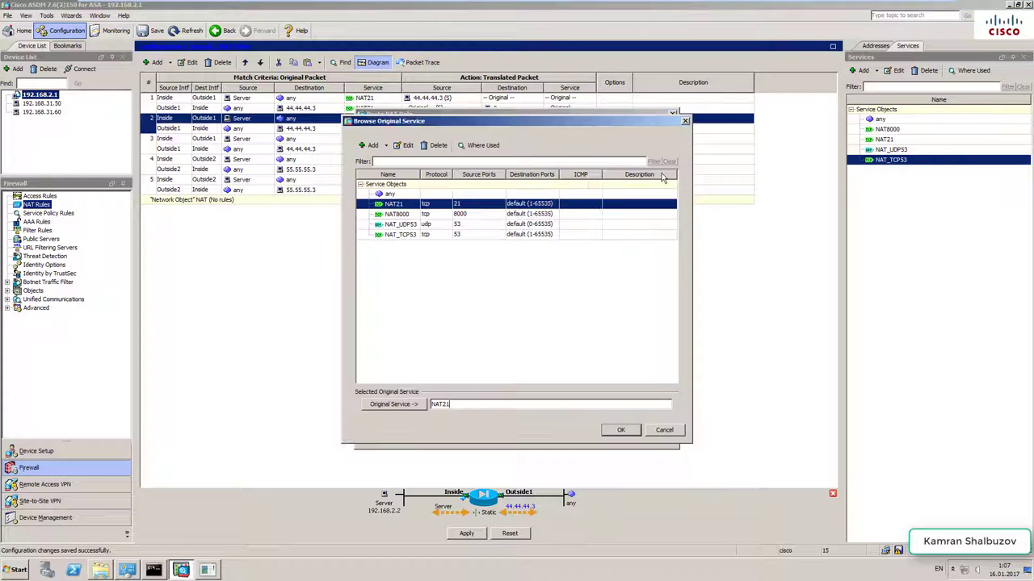
double_click(397, 235)
click(623, 431)
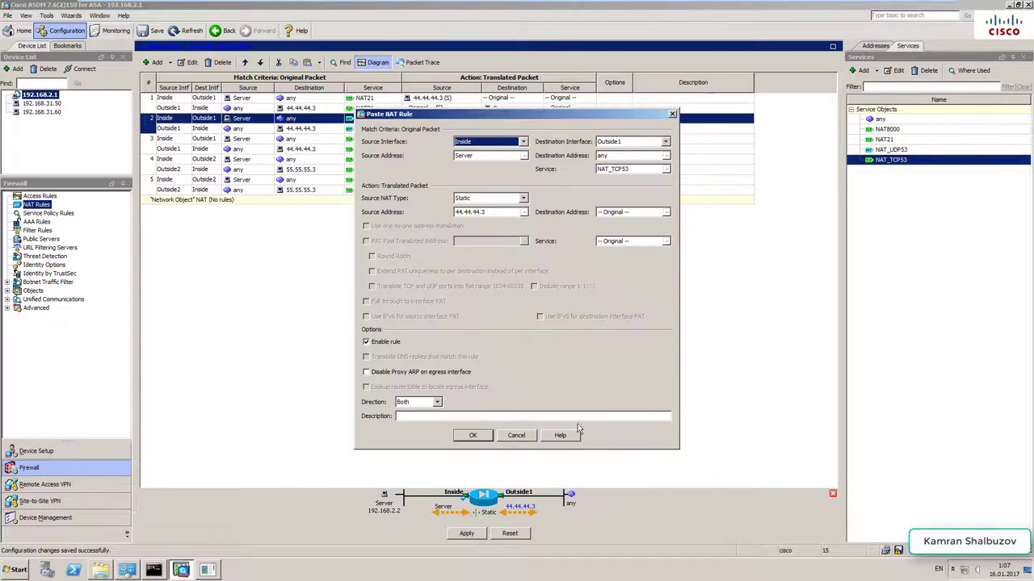
click(472, 436)
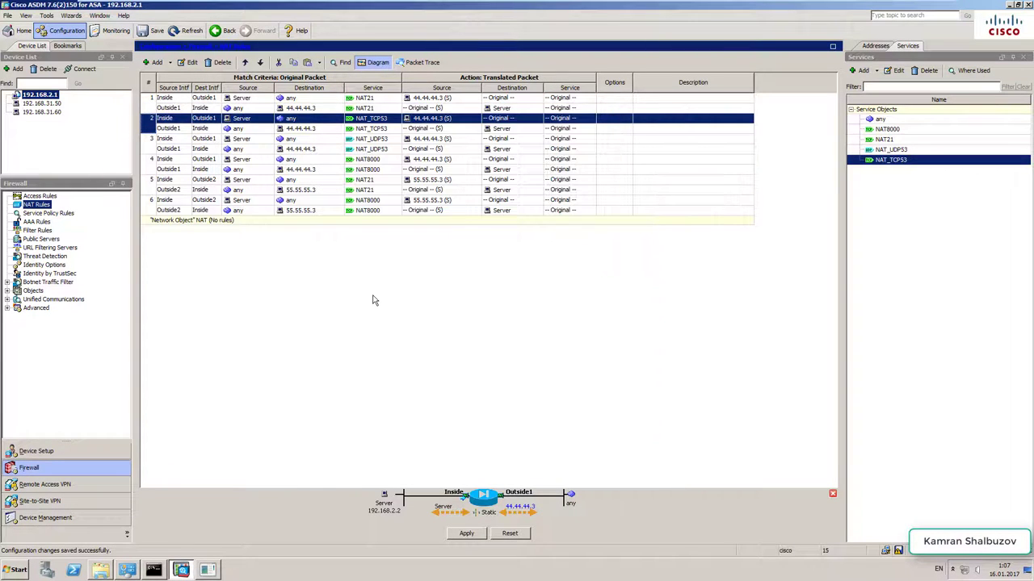
- Copy Outside2 rule 6 and paste a duplicate using the NAT_UDP53 service
right_click(152, 202)
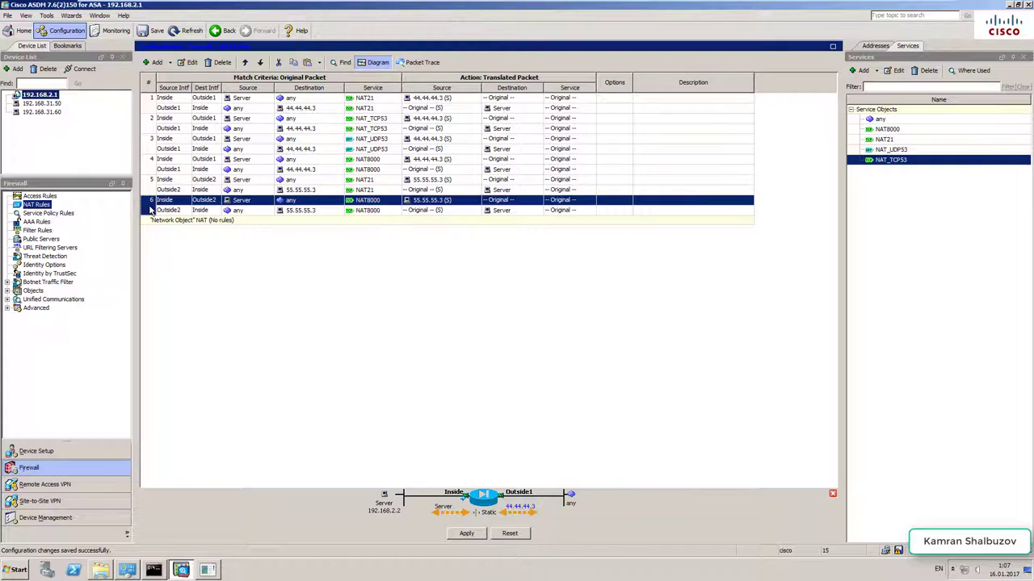
click(174, 319)
right_click(153, 202)
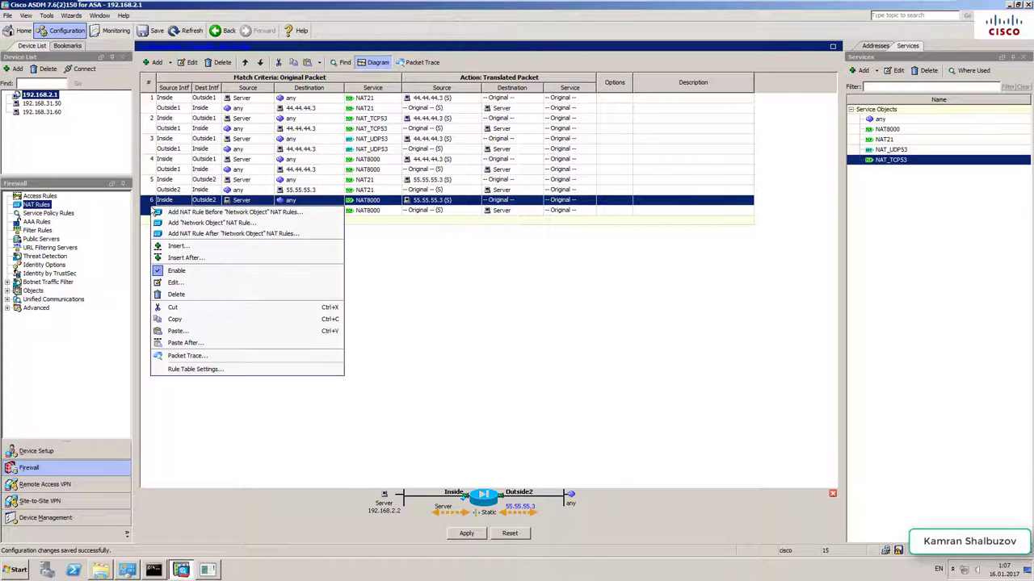
click(183, 342)
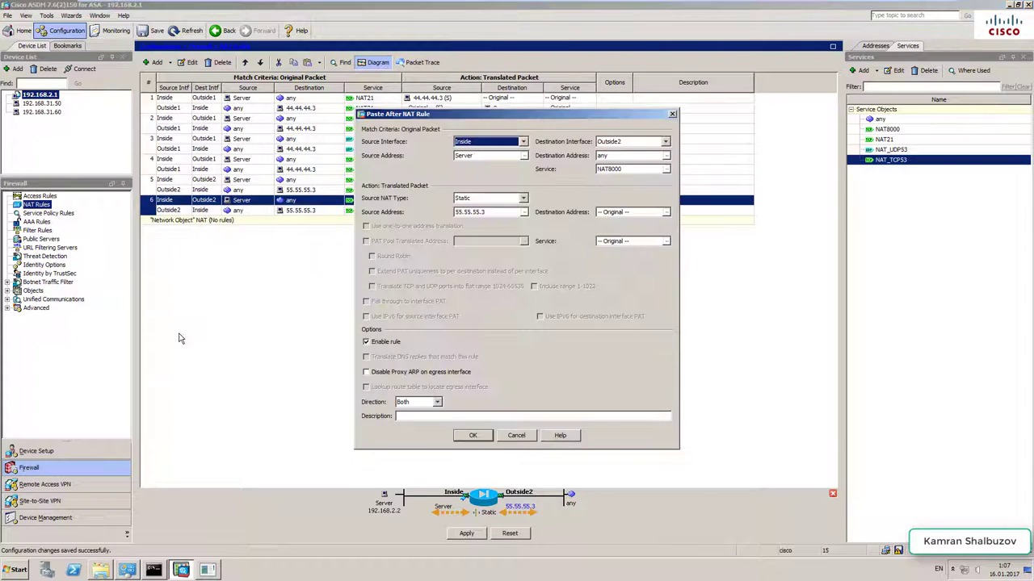
click(667, 169)
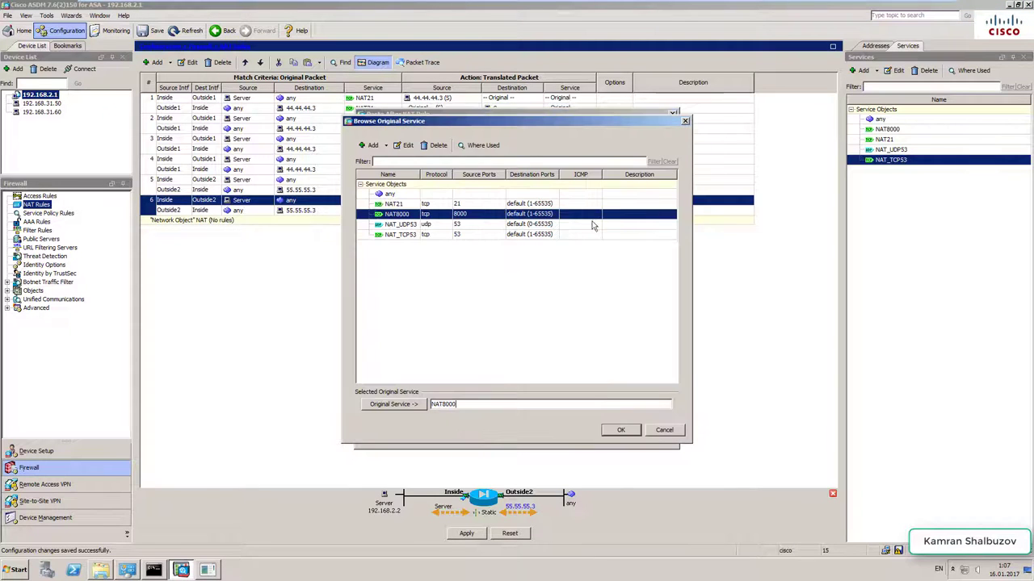
click(391, 226)
click(614, 430)
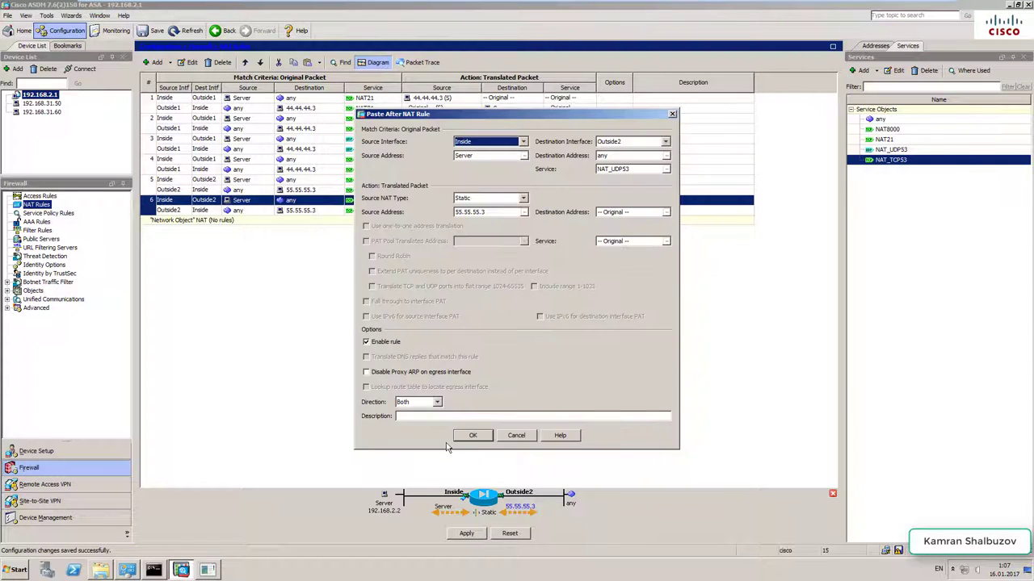
click(473, 435)
- Paste another copy of rule 6 after rule 7 using the NAT_TCP53 service
right_click(150, 224)
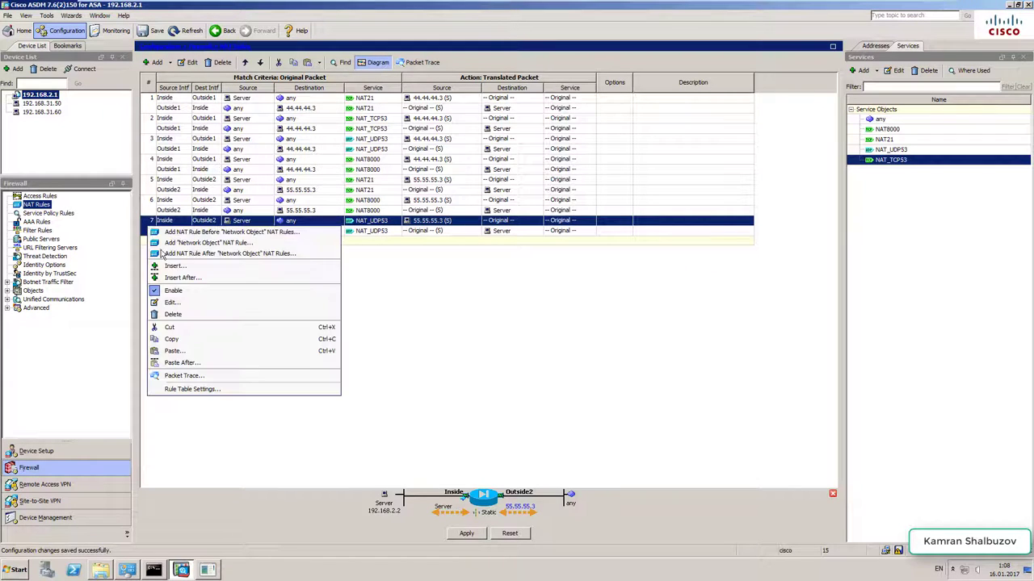
click(243, 363)
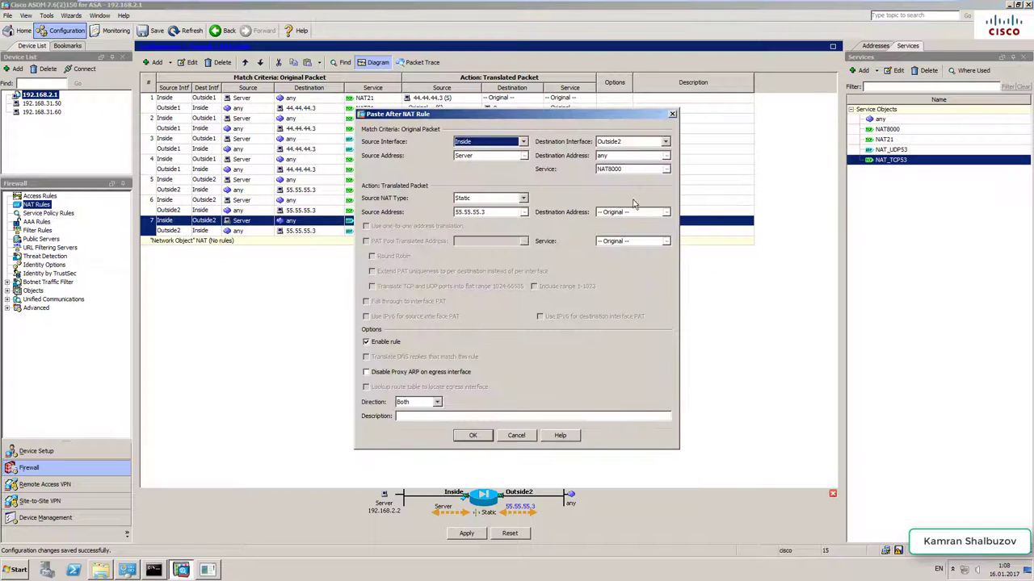
click(667, 169)
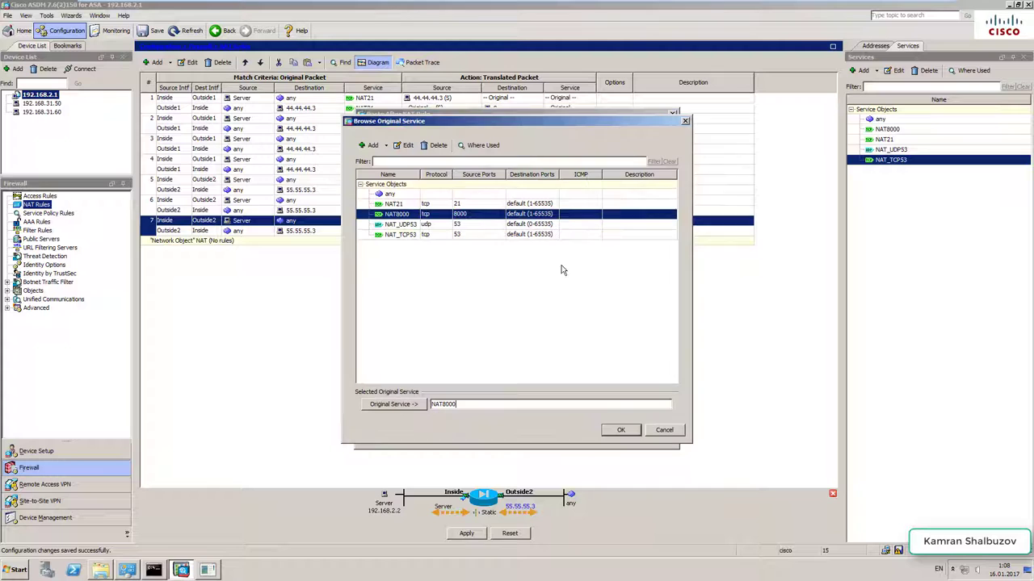
click(401, 236)
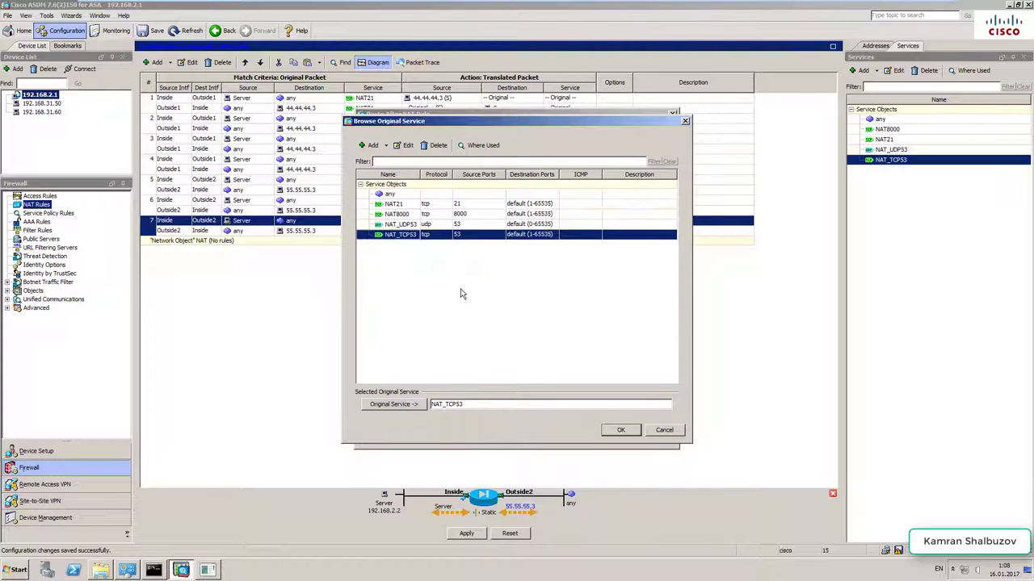
click(622, 431)
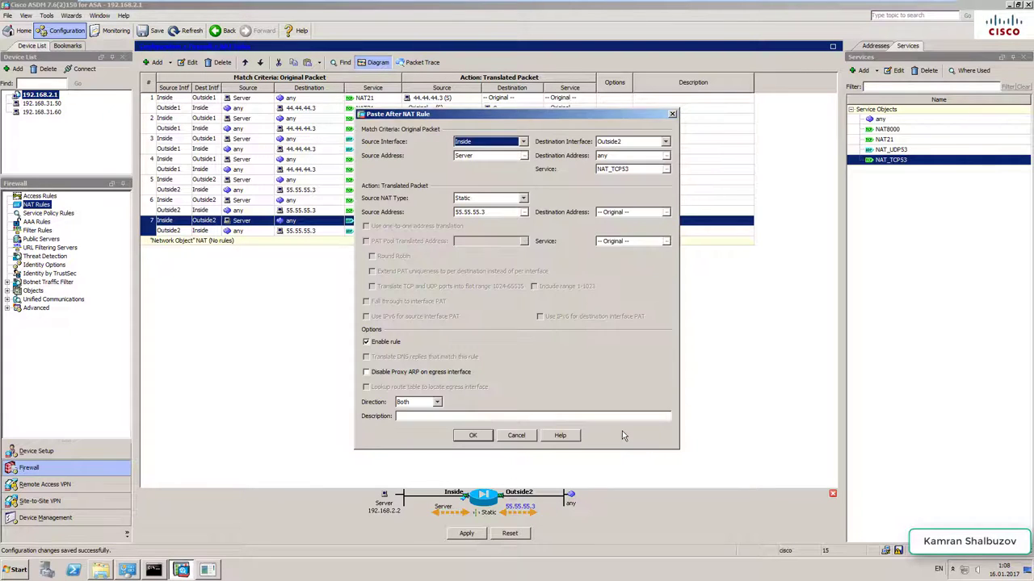
click(473, 436)
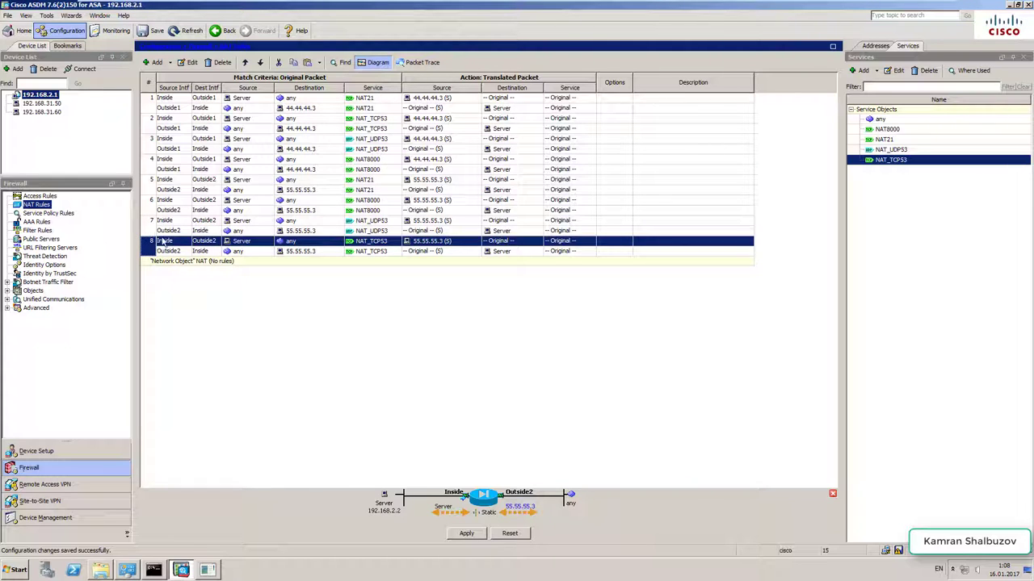
- Apply the new NAT rules and save the running configuration to flash
click(151, 223)
click(458, 533)
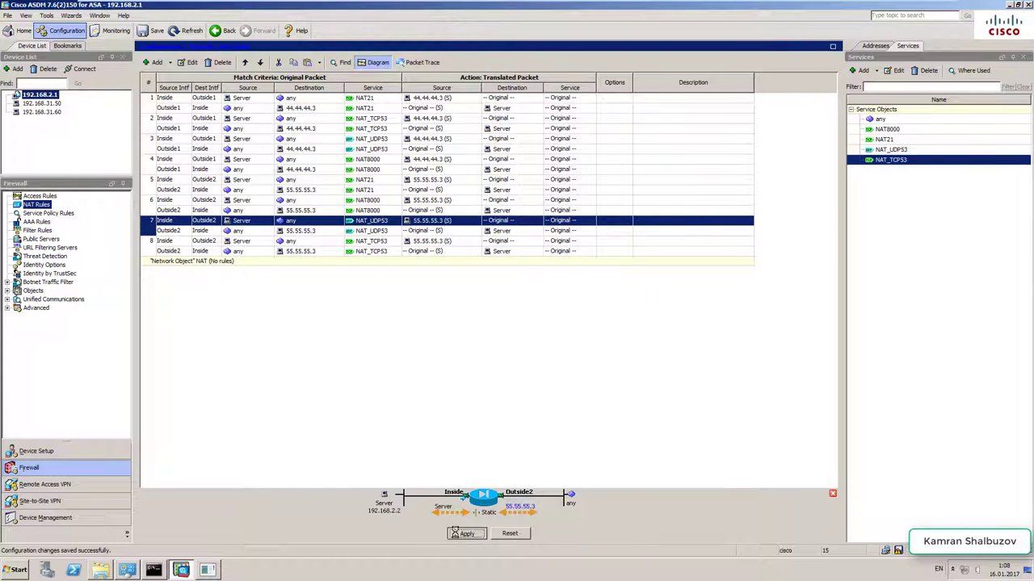
click(898, 550)
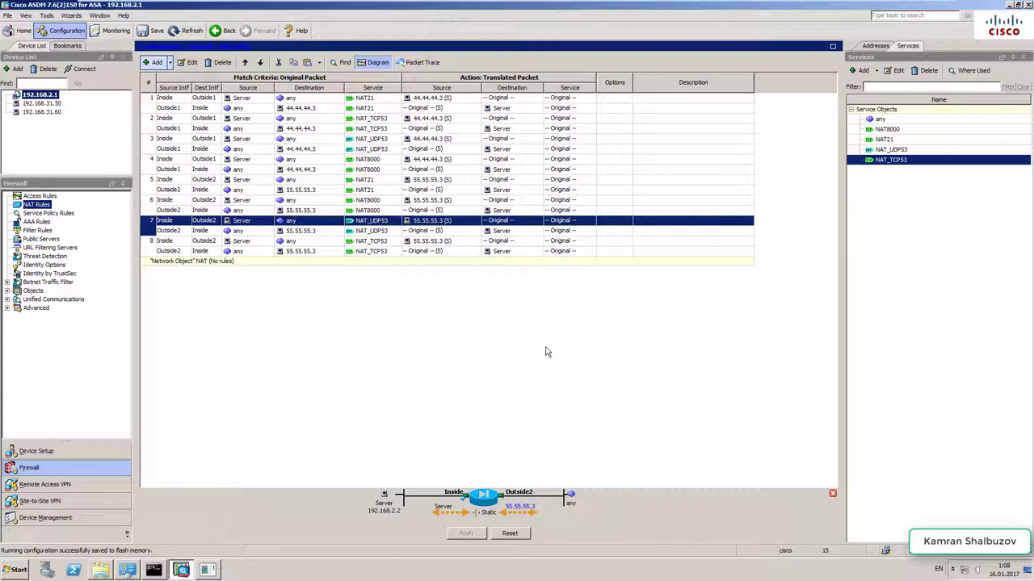
- Minimize ASDM, tidy the miniweb windows, close the miniweb folder, and refresh the desktop
click(1008, 6)
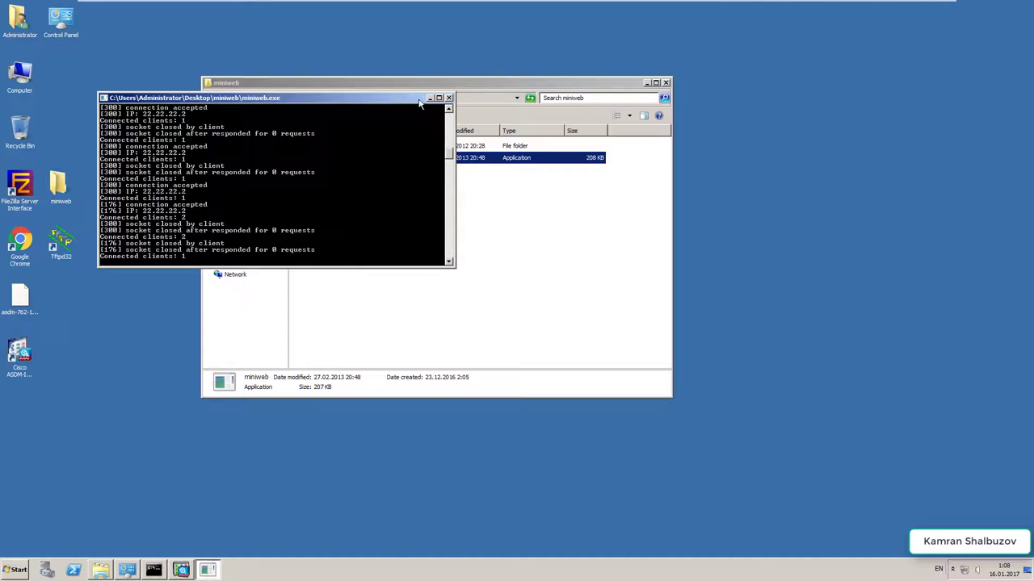
drag(369, 100, 943, 92)
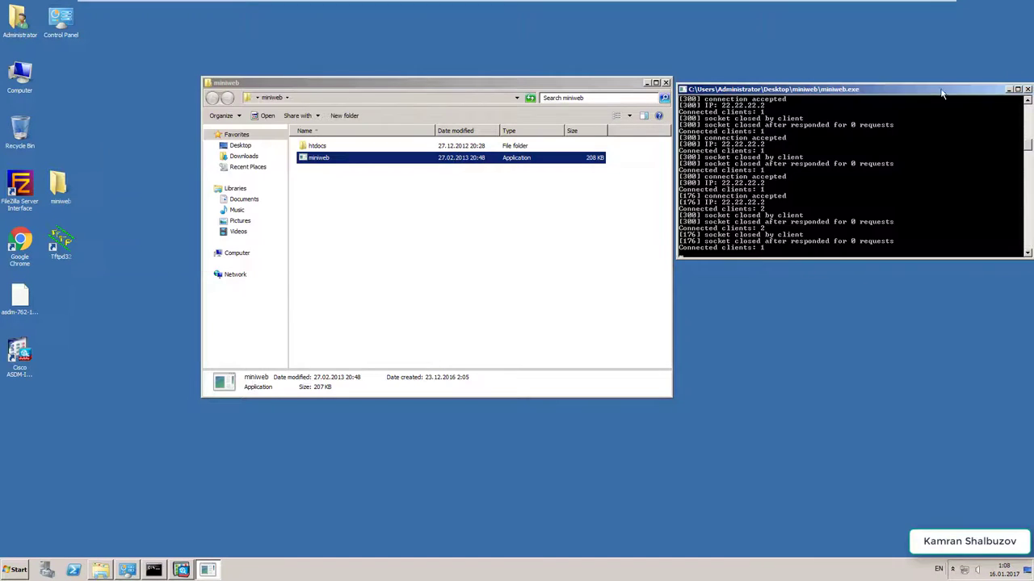
drag(549, 90, 500, 88)
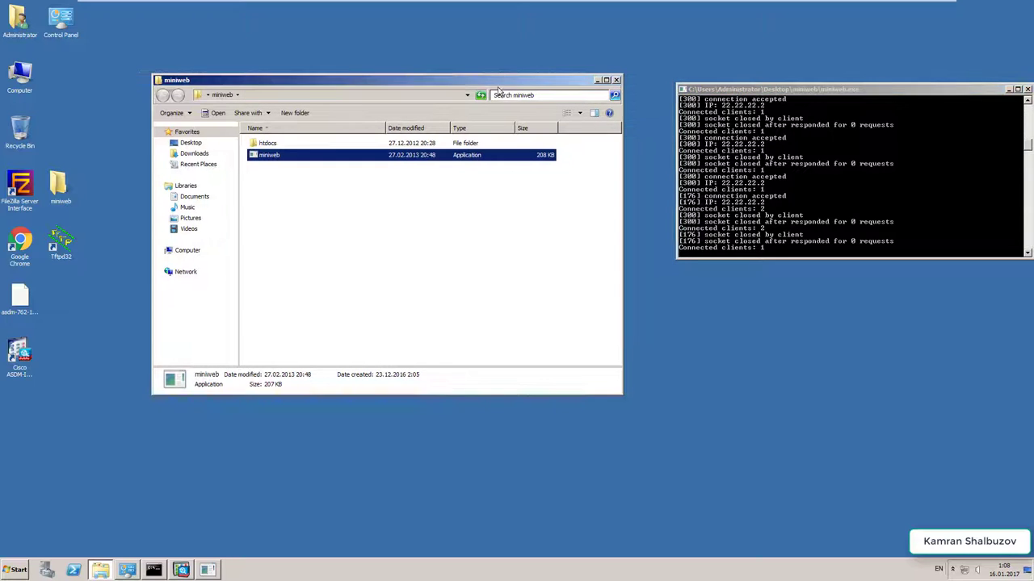
click(615, 80)
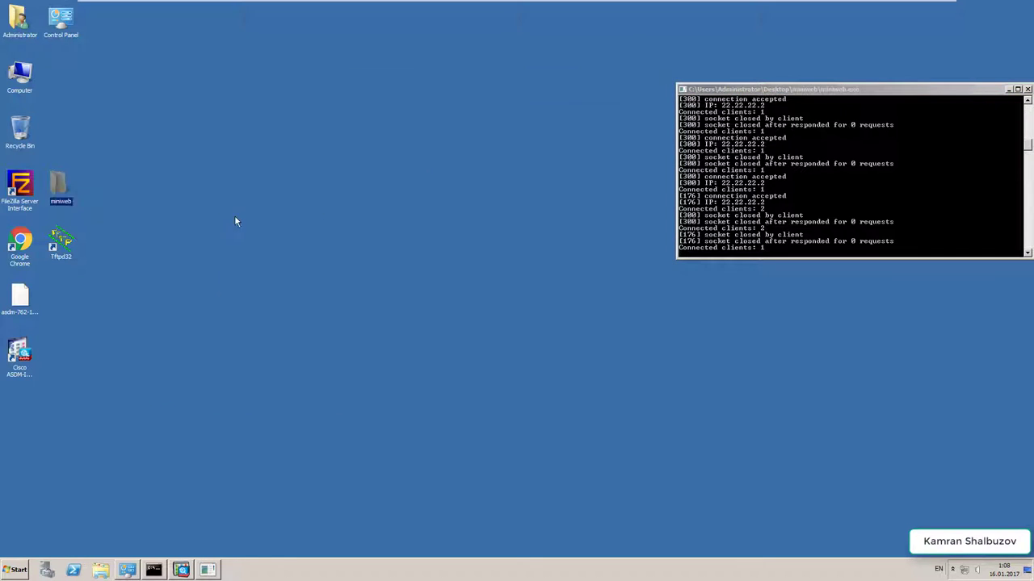
right_click(225, 204)
click(242, 229)
- Launch DNS Manager and start a new host record in the azsu.ru zone
click(16, 570)
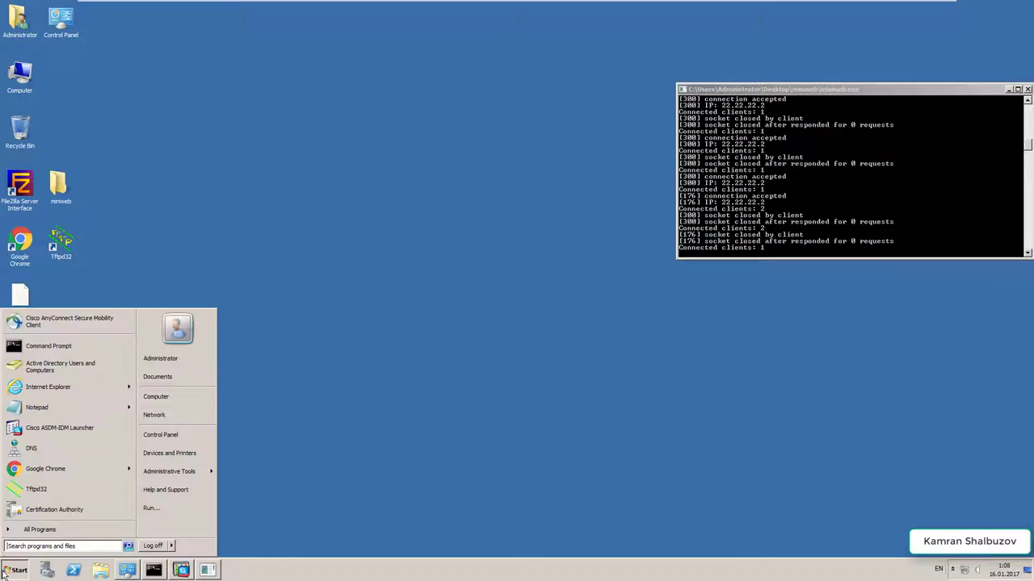
click(31, 449)
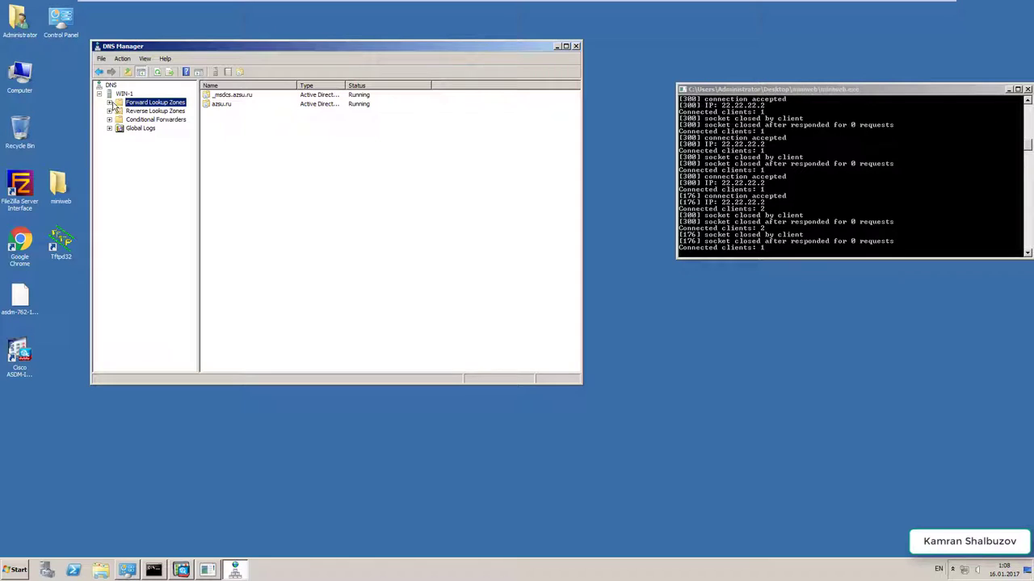
click(110, 103)
click(146, 119)
right_click(255, 280)
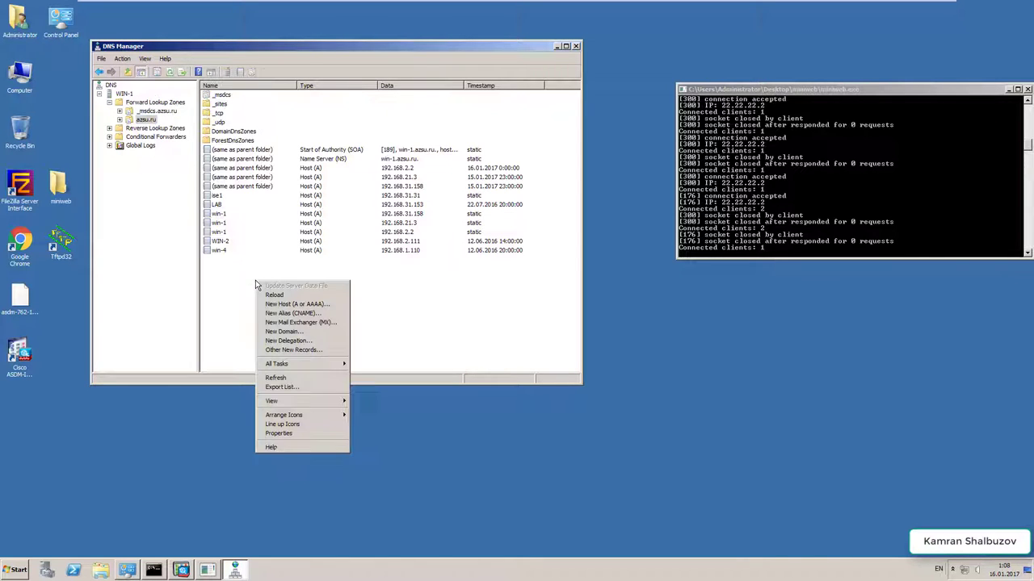
click(278, 299)
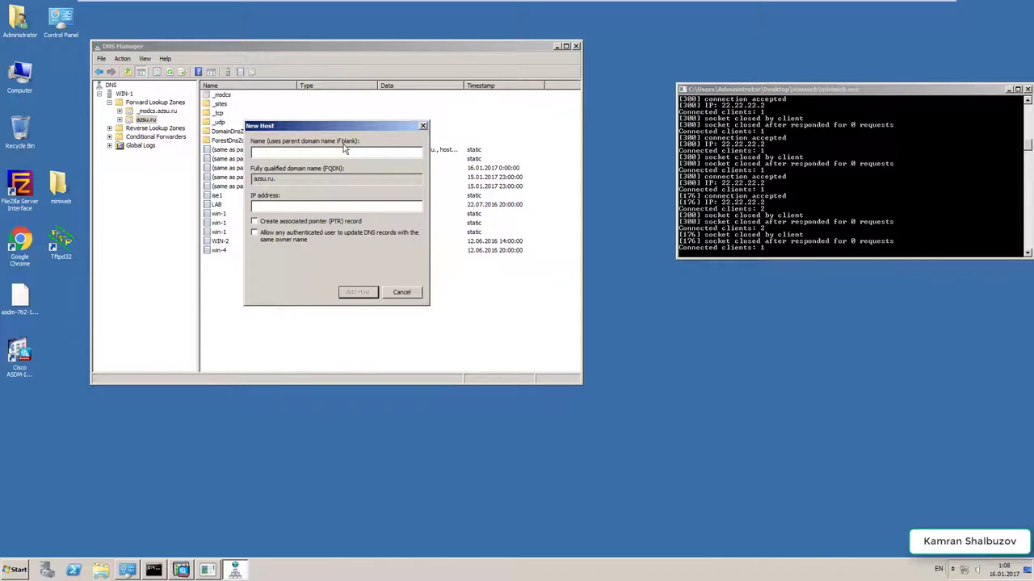
- Add host record 'test' pointing to 44.44.44.3
drag(331, 127, 428, 286)
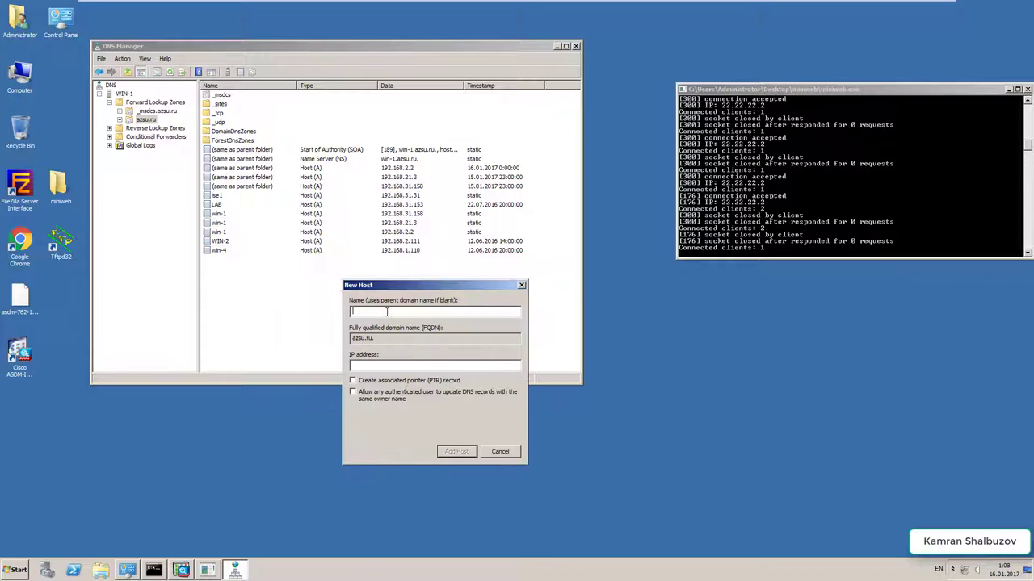
text(test)
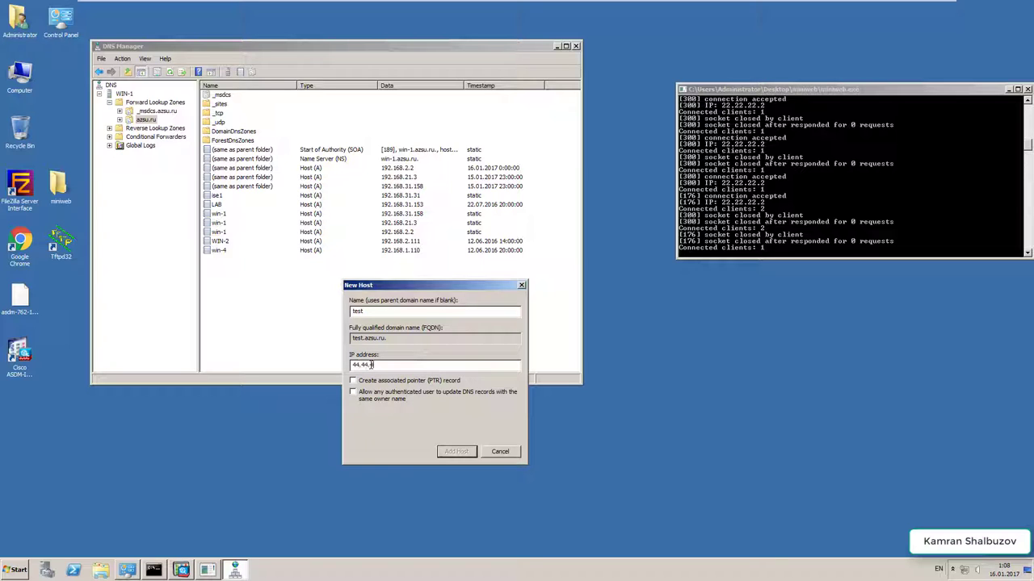
click(371, 365)
text(44.44.44.3)
click(456, 451)
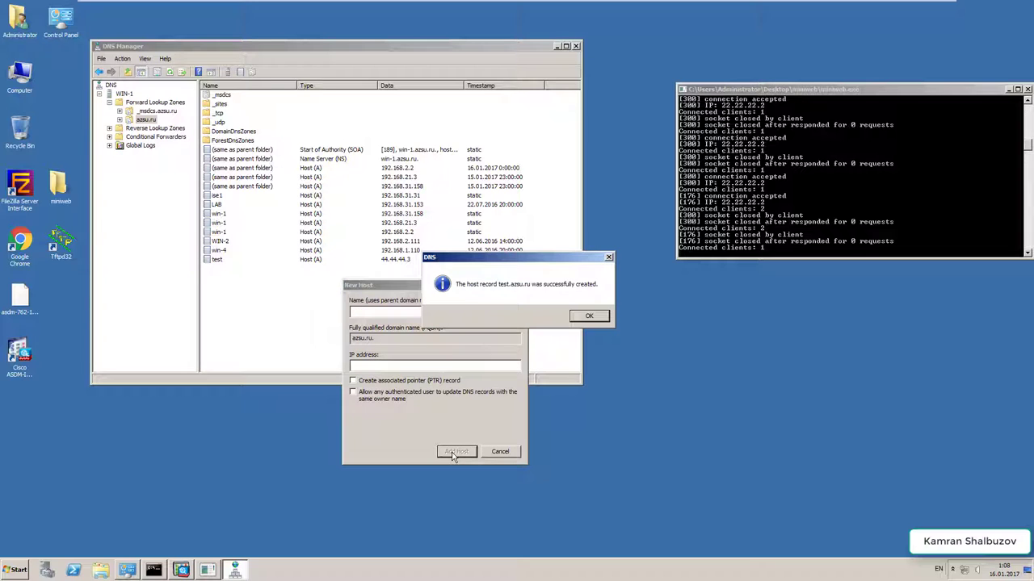
click(591, 316)
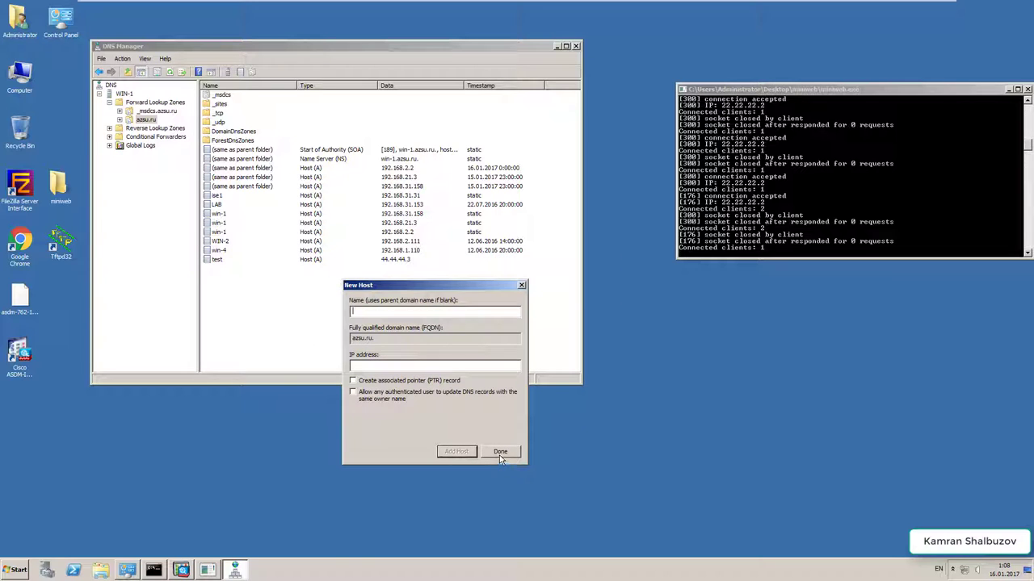
- Add a second 'test' host record pointing to 55.55.55.3 and close the form
click(373, 314)
text(test)
click(373, 367)
text(55.55.55.3)
click(465, 454)
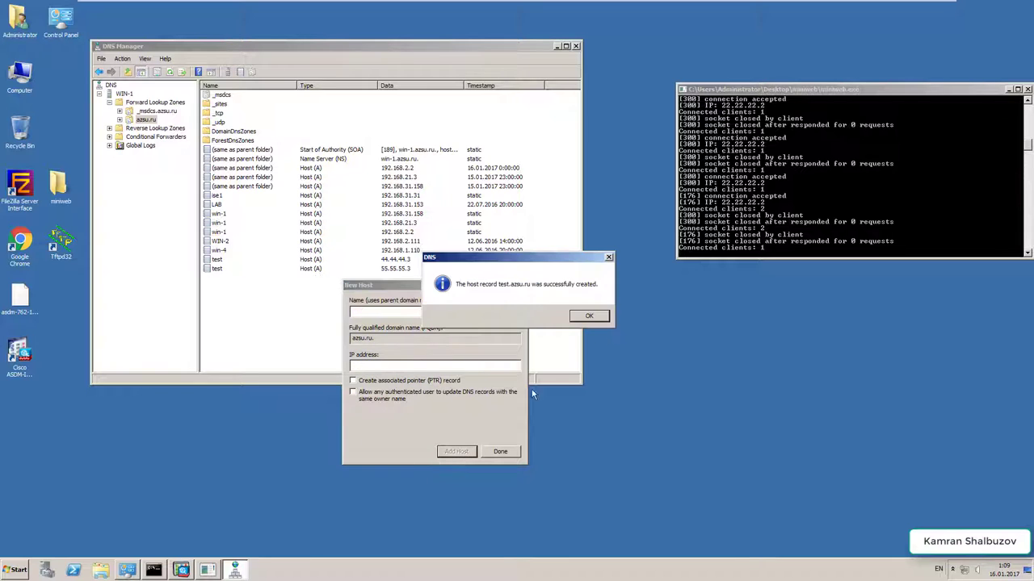
click(589, 316)
click(522, 285)
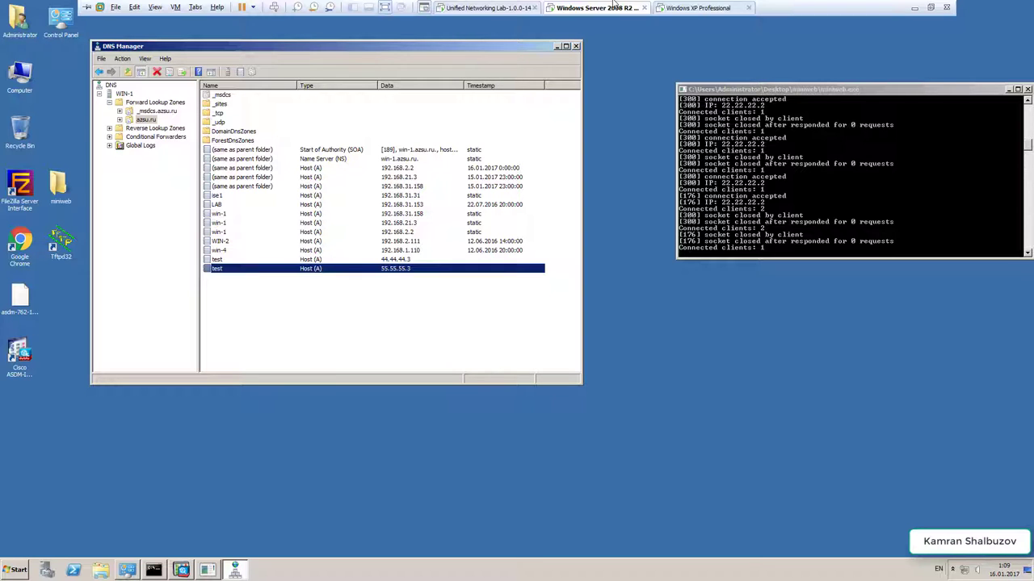
- On the XP VM, confirm the LAN TCP/IP DNS servers are 44.44.44.3 and 55.55.55.3, then close the dialogs
click(702, 7)
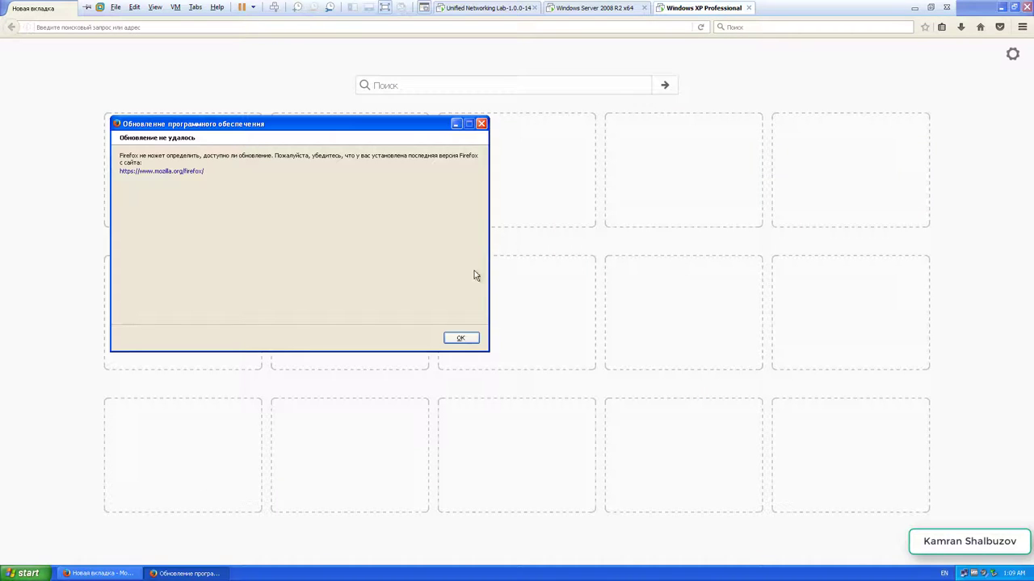
click(461, 338)
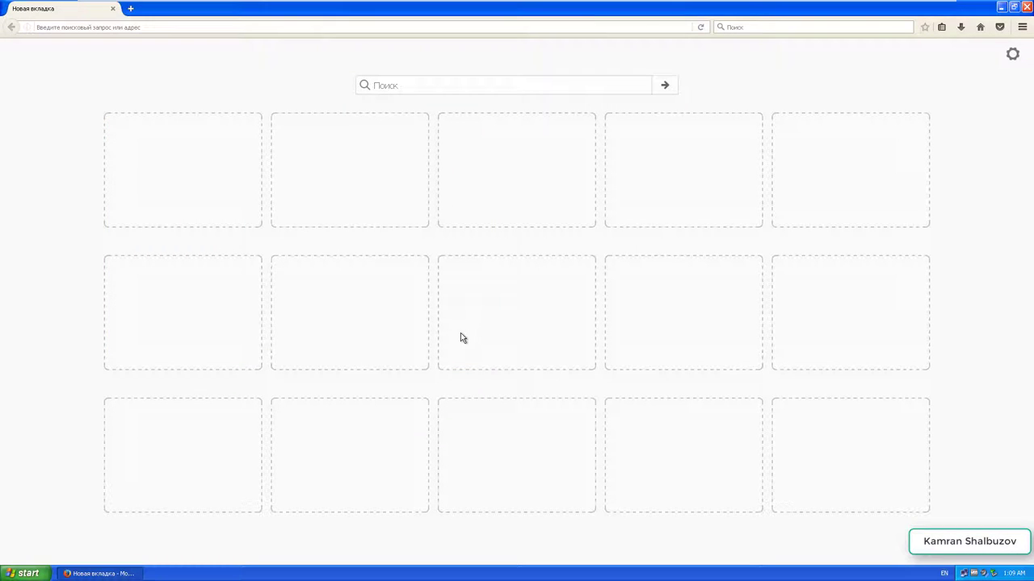
right_click(963, 575)
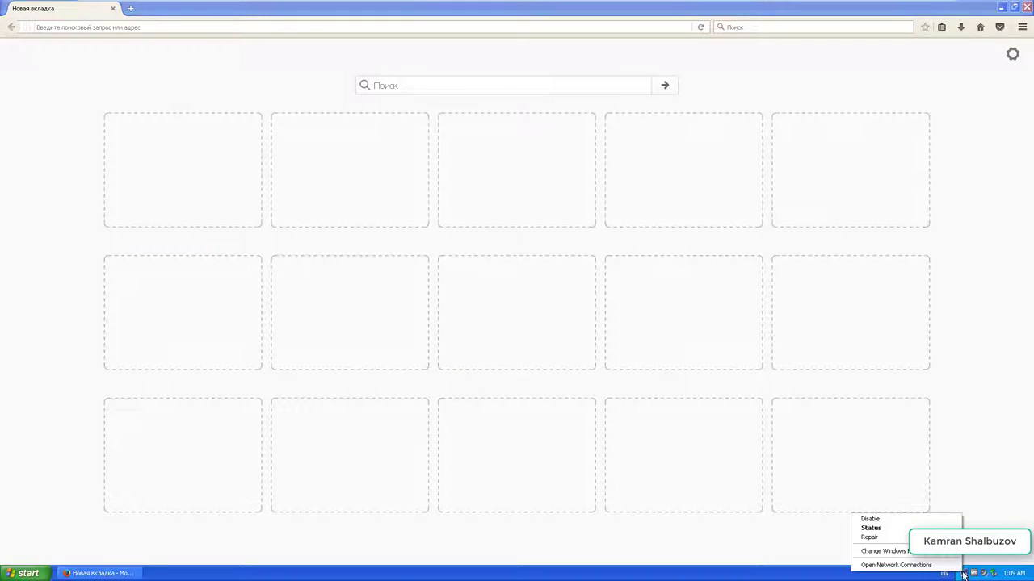
click(869, 529)
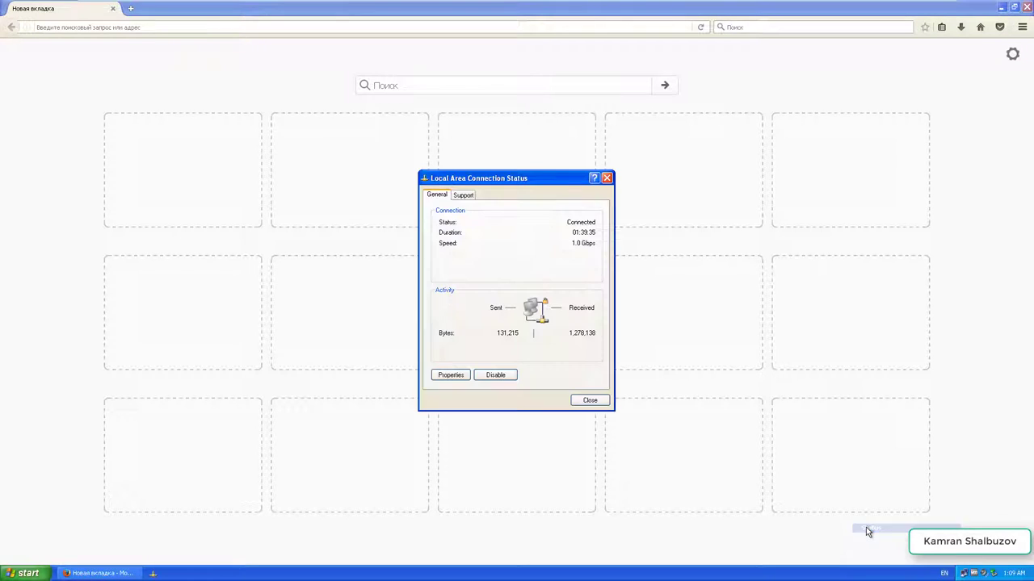
click(450, 375)
click(103, 161)
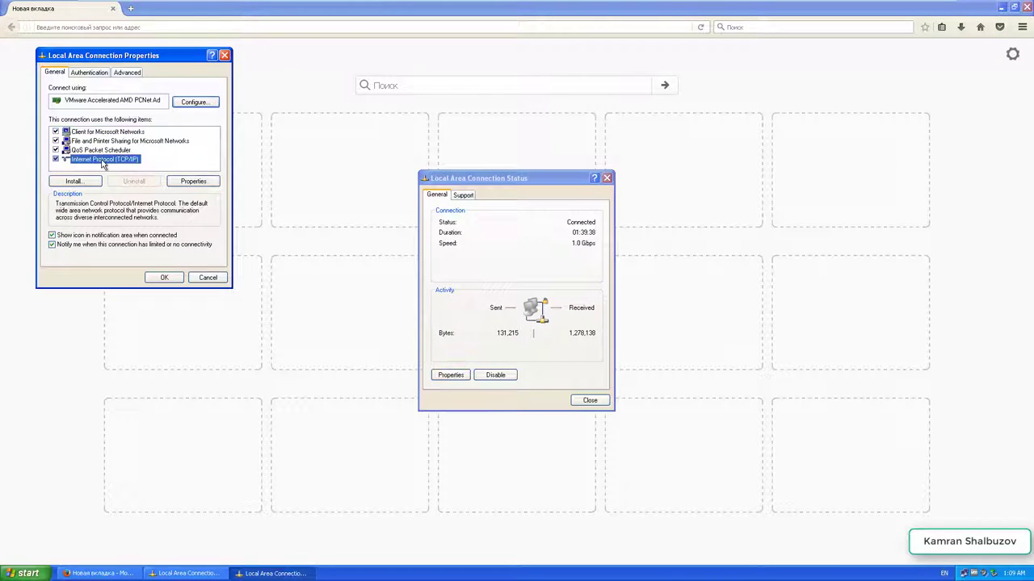
double_click(103, 161)
click(177, 258)
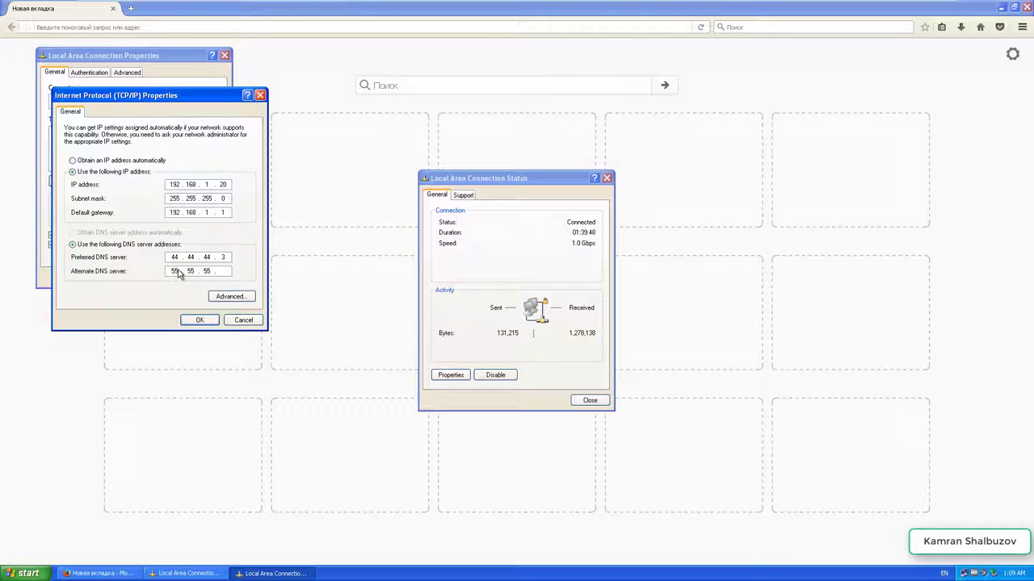
click(202, 321)
click(162, 277)
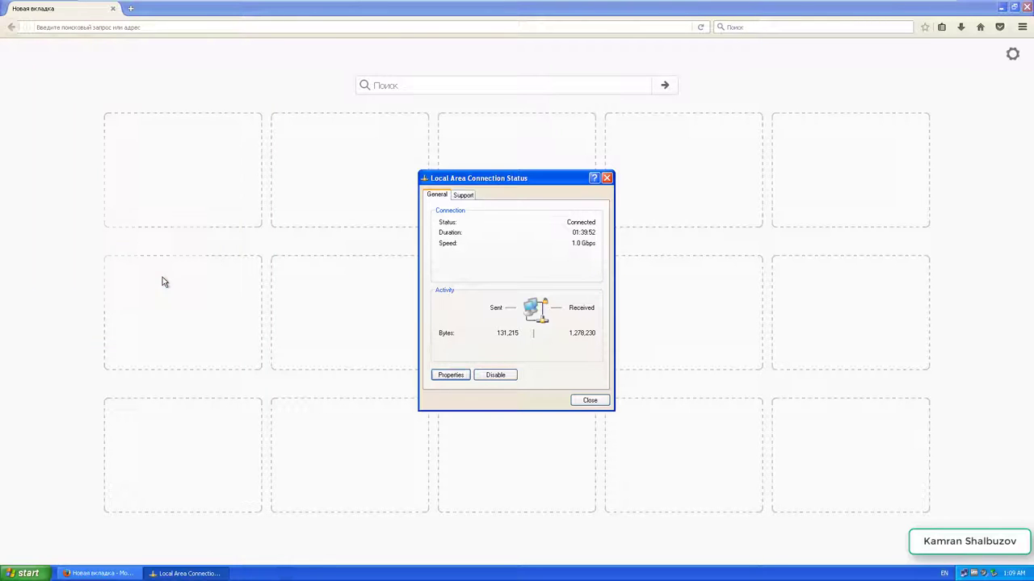
click(589, 401)
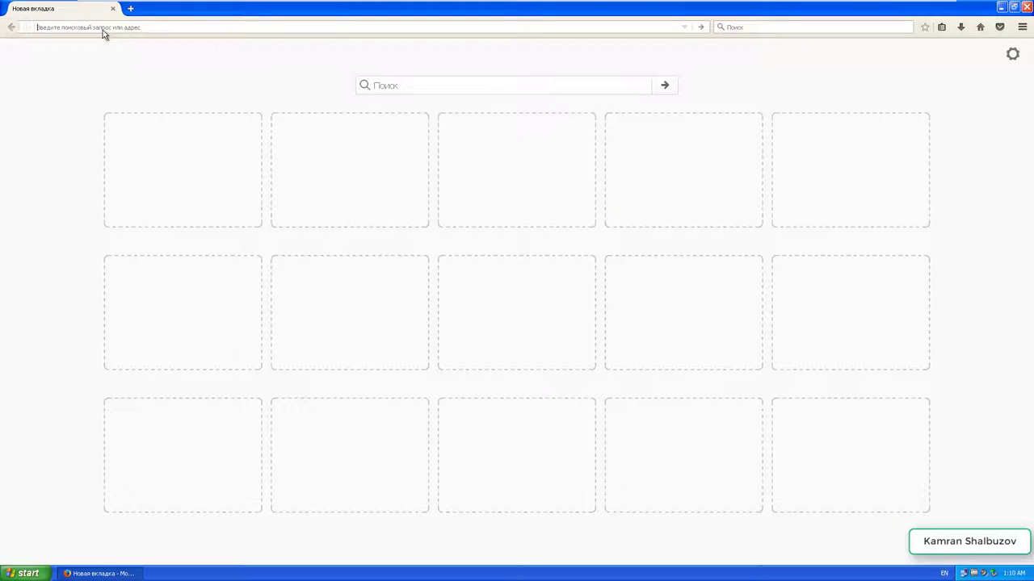
text(http://test.azsu.ru/)
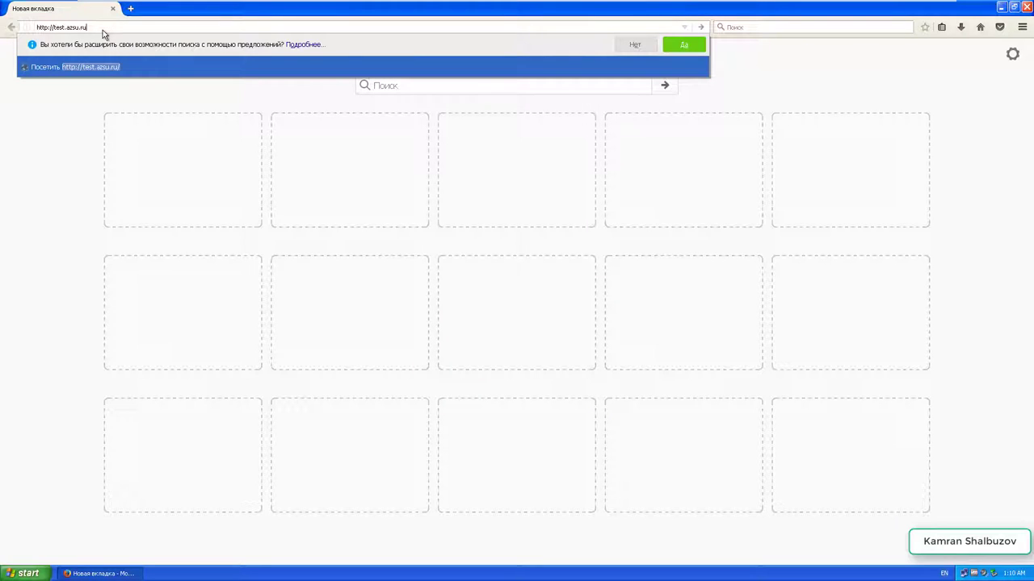
text(8000)
key(Return)
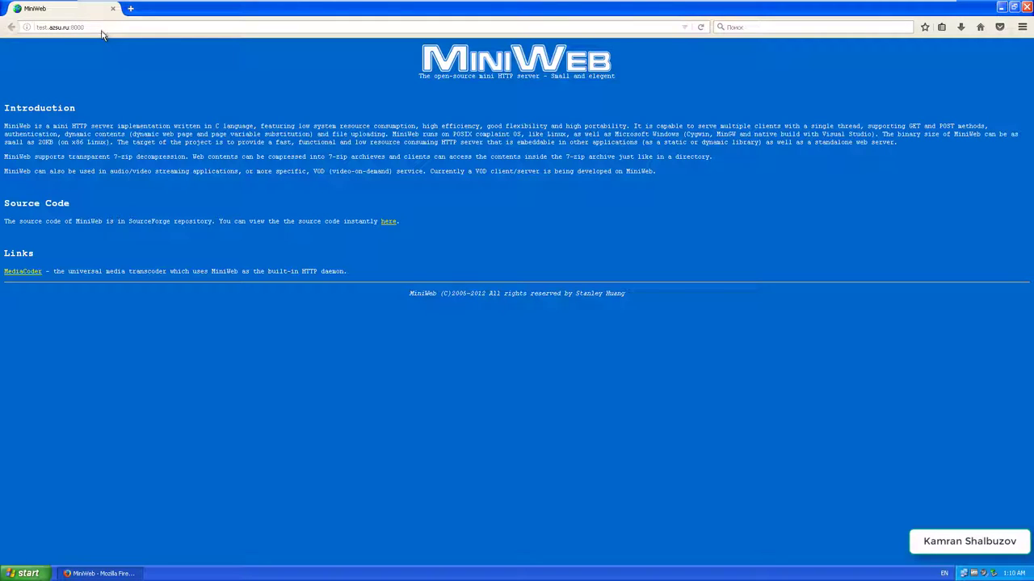
click(105, 28)
key(super+r)
- Run nslookup for test.azsu.ru in cmd, getting 44.44.44.3 and 55.55.55.3
click(76, 546)
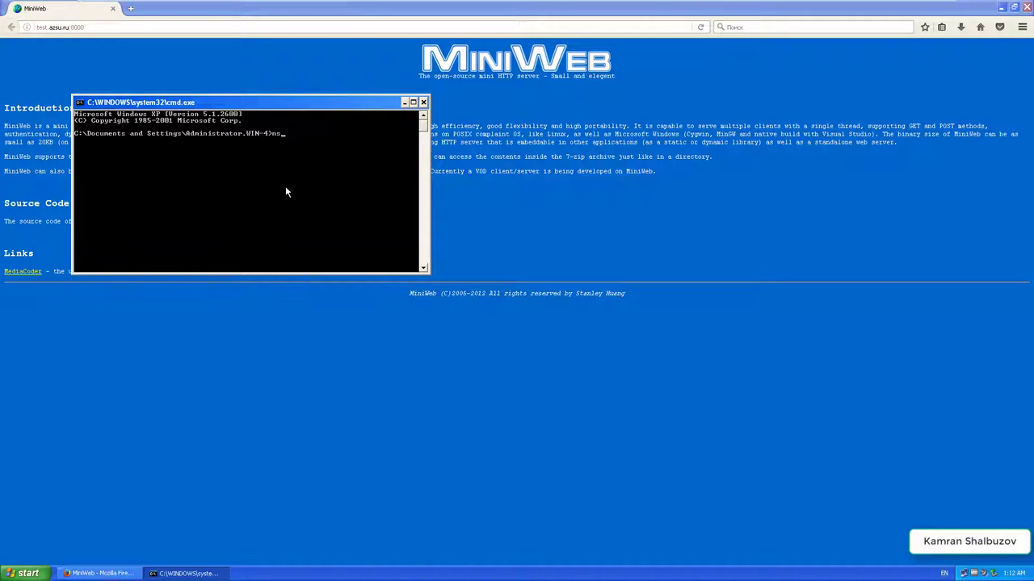
text(nslookup)
key(Return)
drag(242, 102, 439, 211)
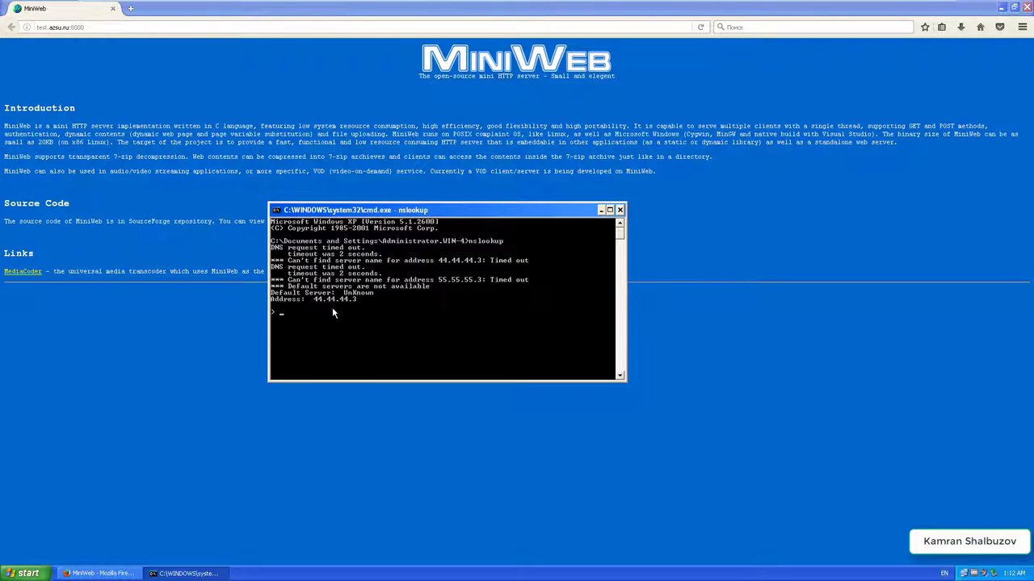
text(test.azsu.ru)
key(Return)
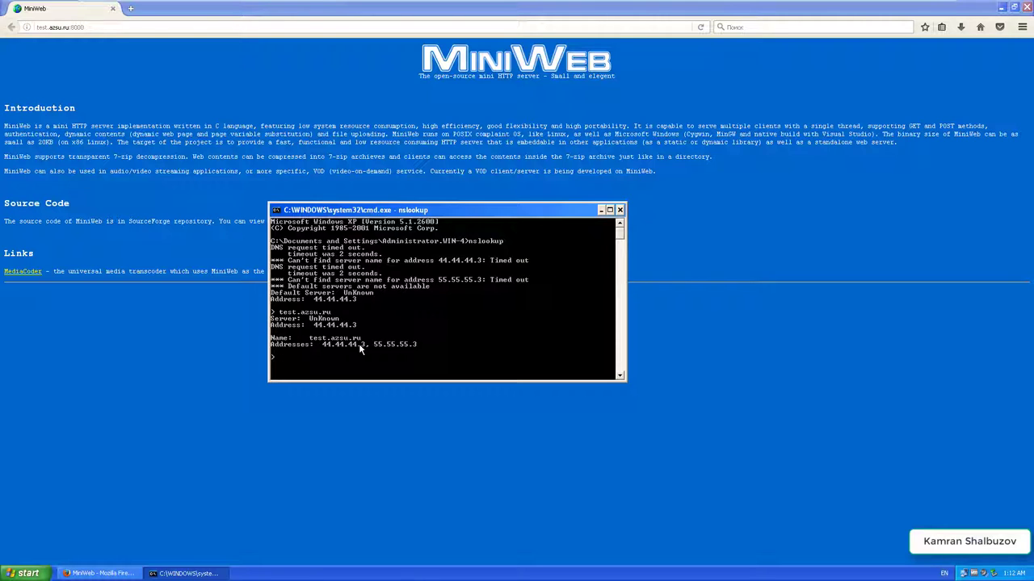
click(104, 28)
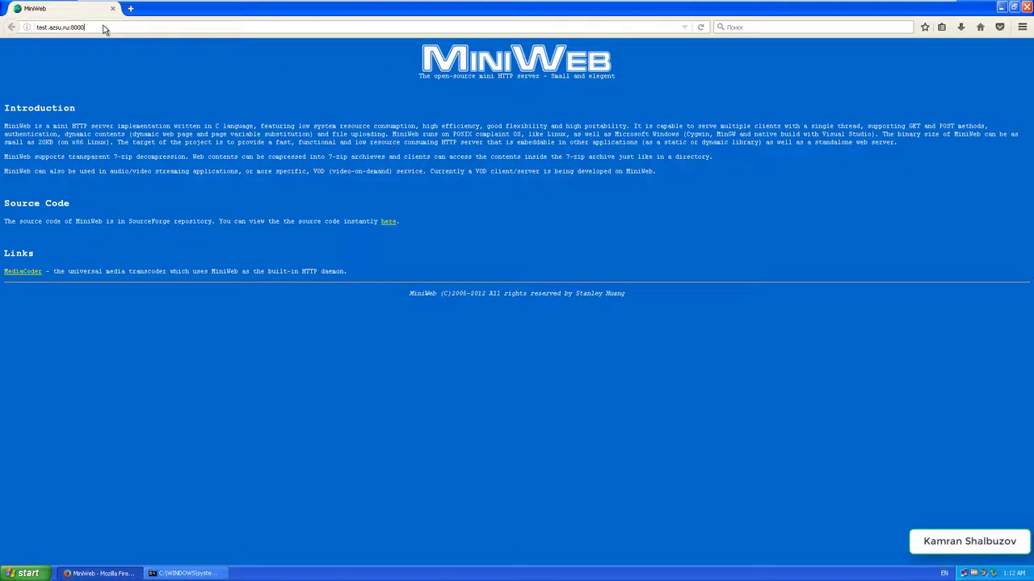
- Reload the test.azsu.ru:8000 page in Firefox several times
key(Return)
click(103, 29)
key(Return)
click(123, 29)
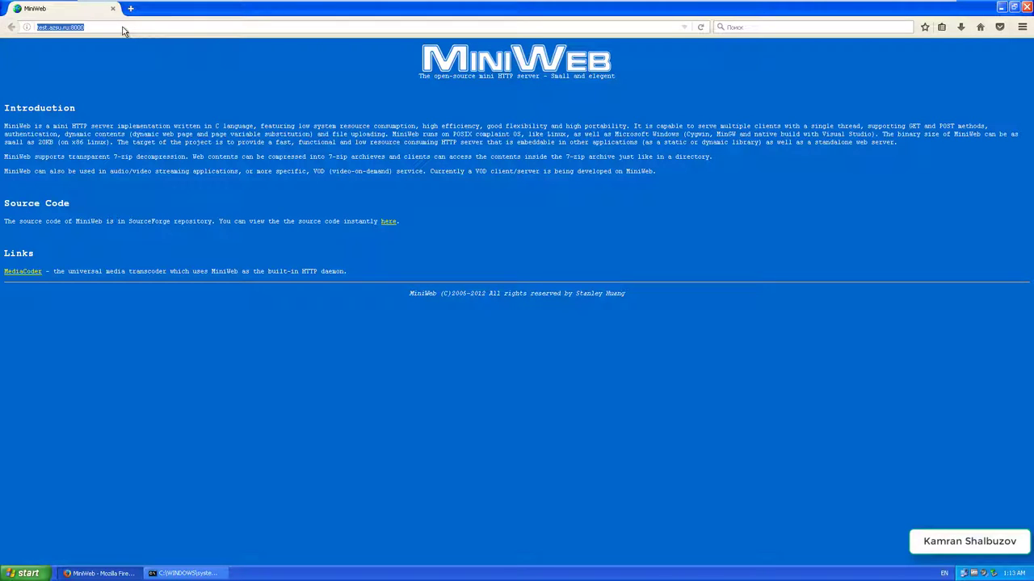
key(Return)
- Delete the Декабрь 2016 and Сегодня (today) browsing history entries
key(ctrl+h)
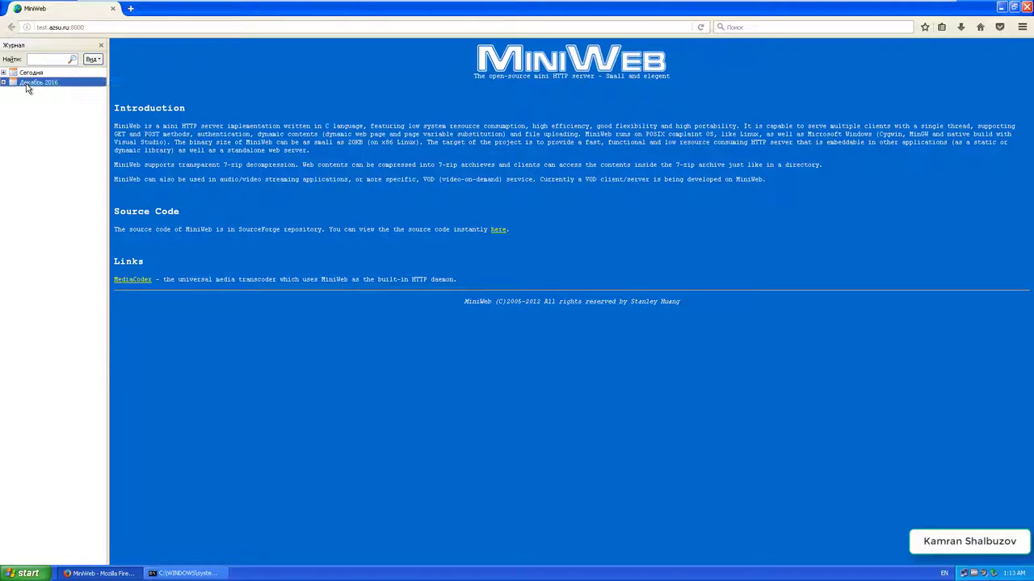
right_click(27, 83)
click(55, 129)
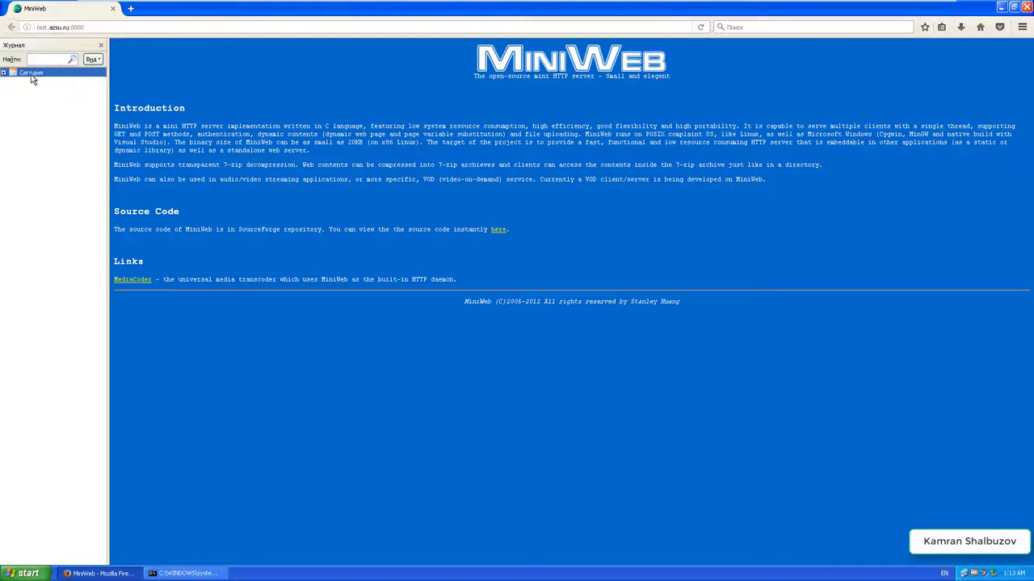
right_click(31, 76)
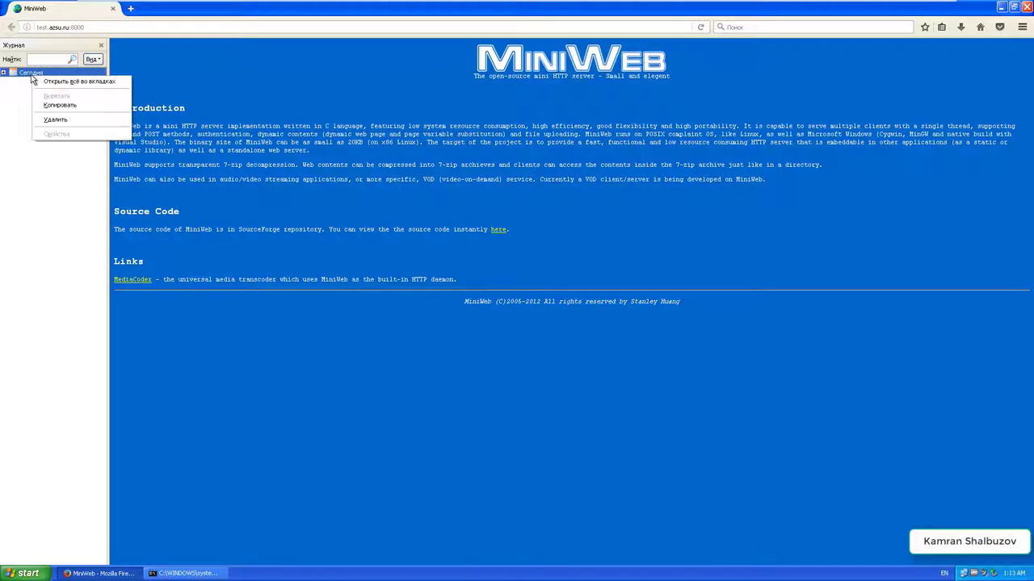
click(54, 121)
click(101, 45)
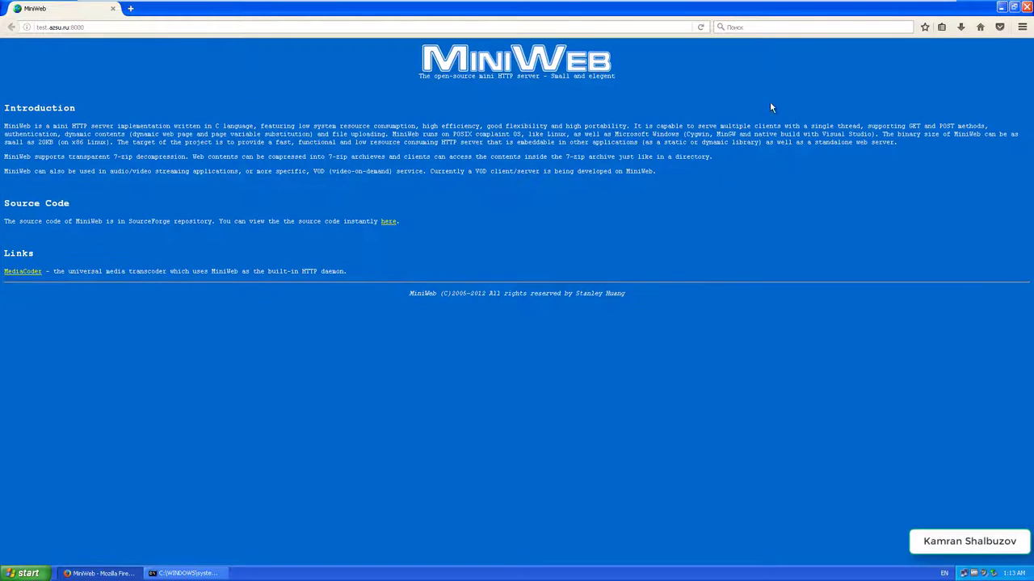
- Clear Firefox's cached web content from 73.0 KB to 2.0 KB and close the browser
click(1022, 26)
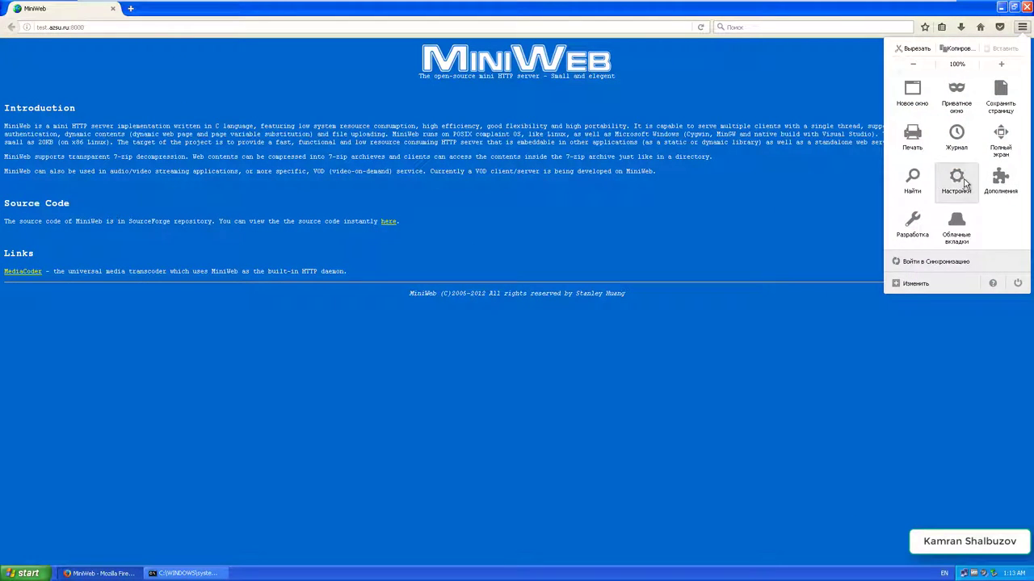
click(957, 181)
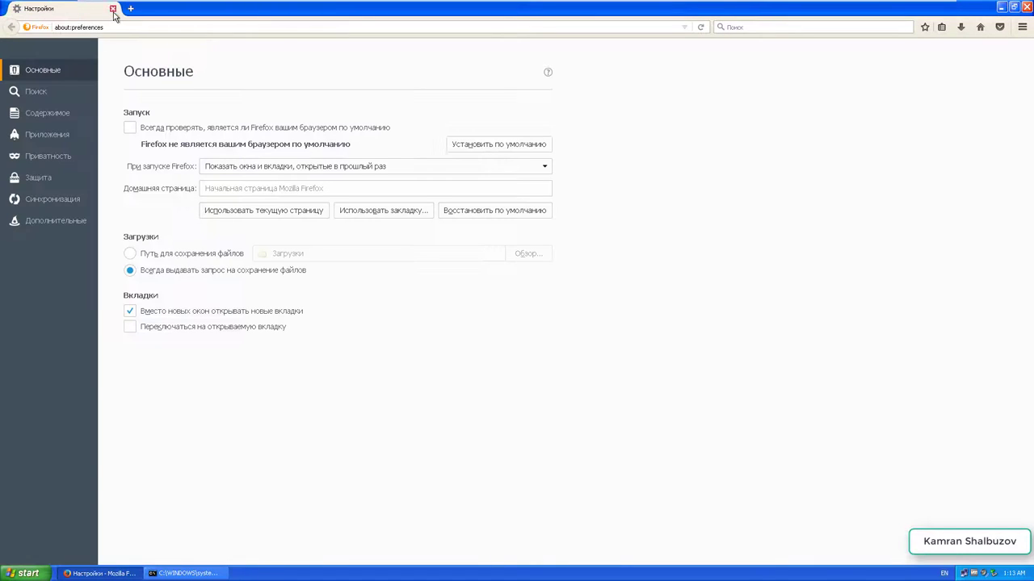
click(78, 226)
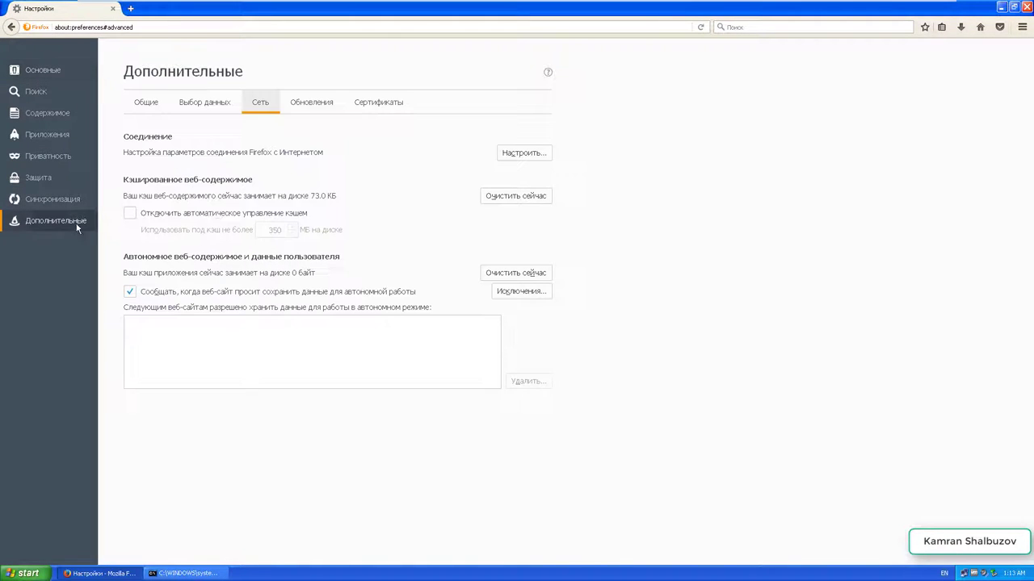
click(514, 200)
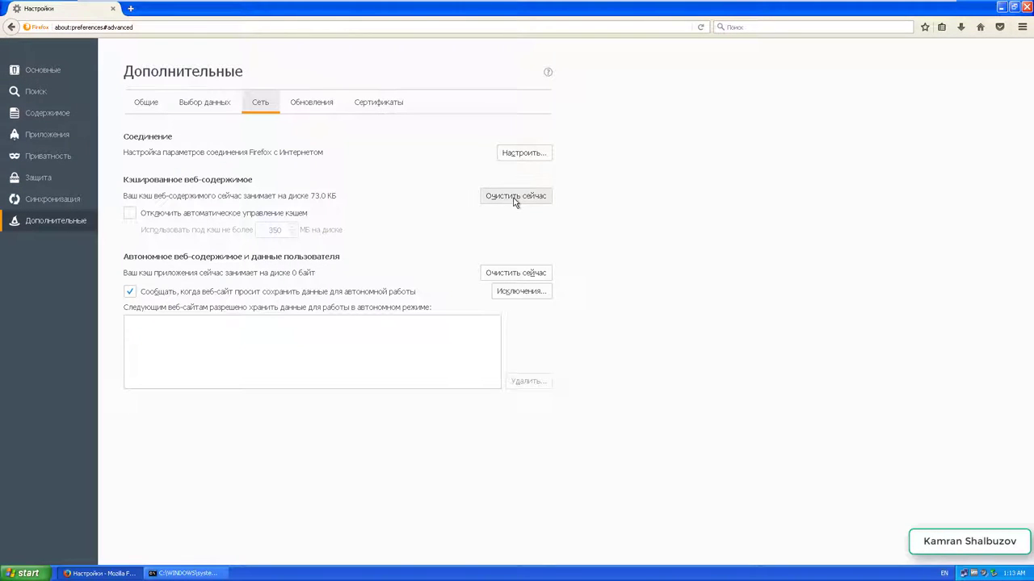
click(515, 200)
click(112, 8)
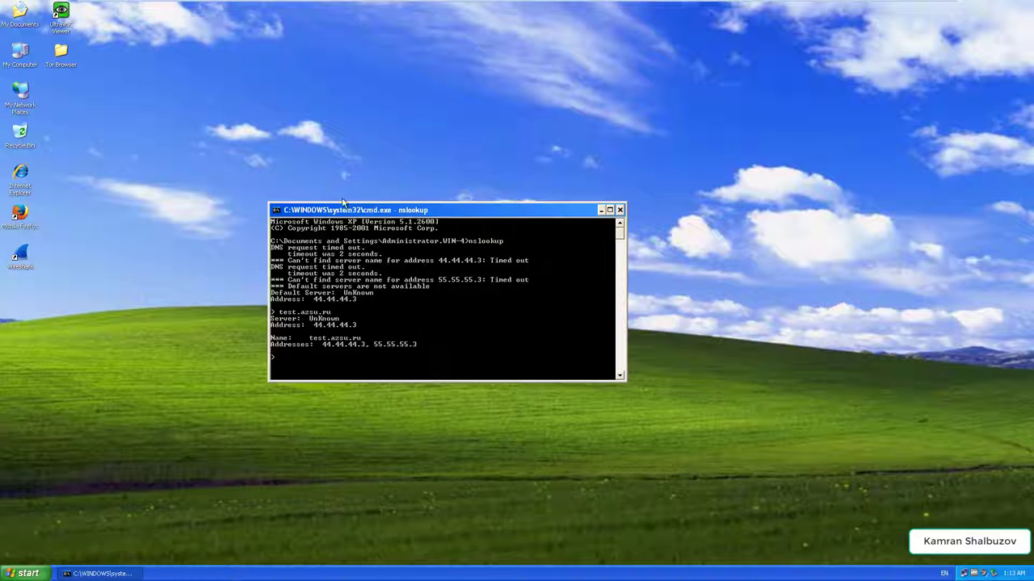
- Close the nslookup window and switch to the Windows Server 2008 VM
mouse_move(470, 4)
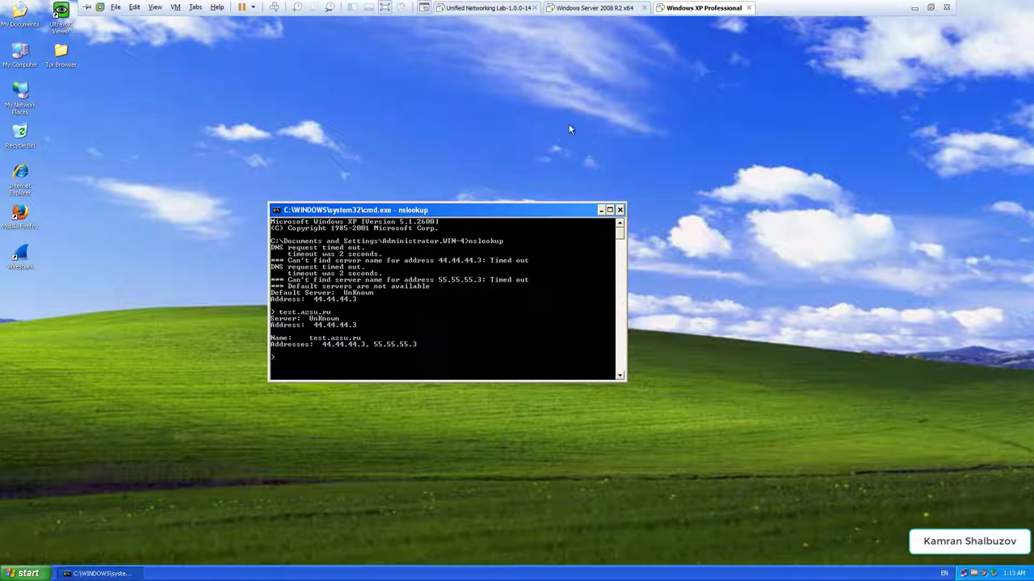
click(620, 210)
mouse_move(523, 4)
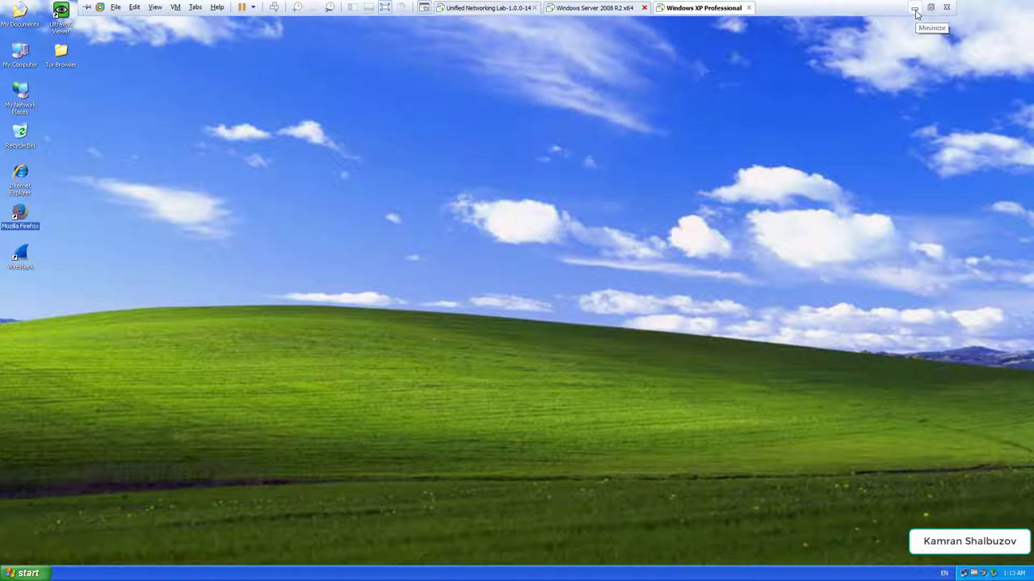
click(586, 12)
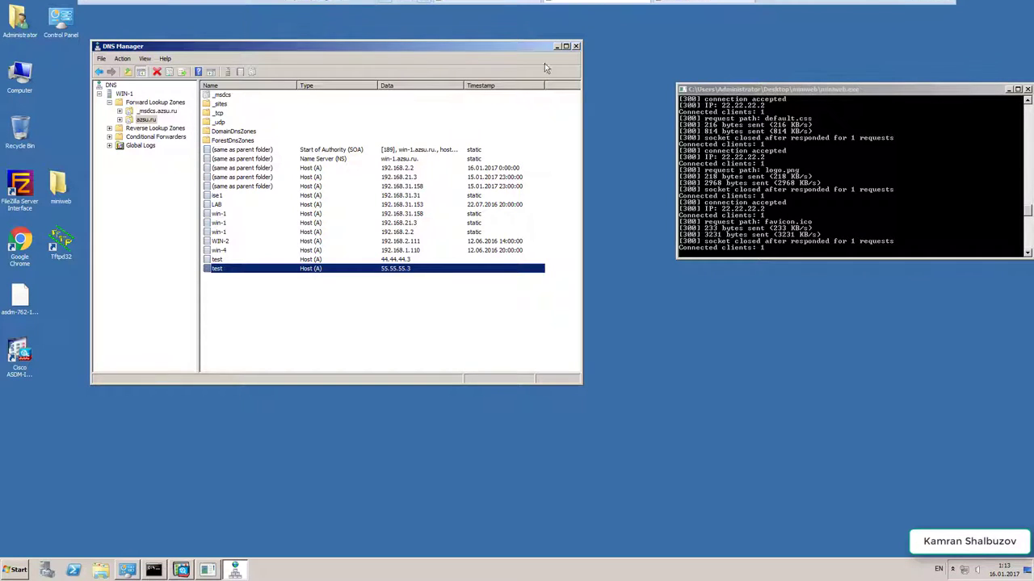
- Cancel the win-1 Properties dialog, minimize DNS Manager and bring Cisco ASDM forward
click(576, 46)
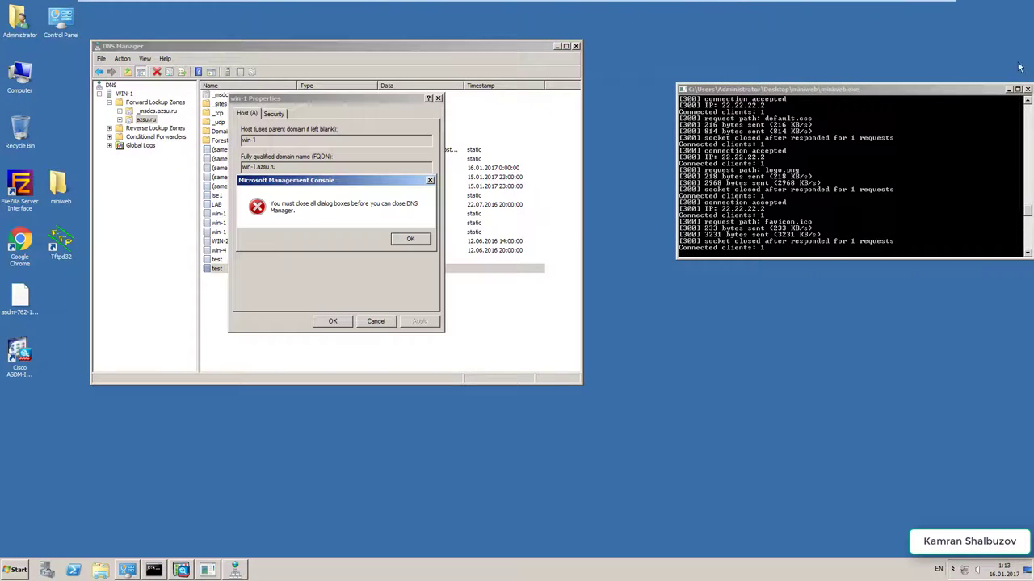
click(403, 240)
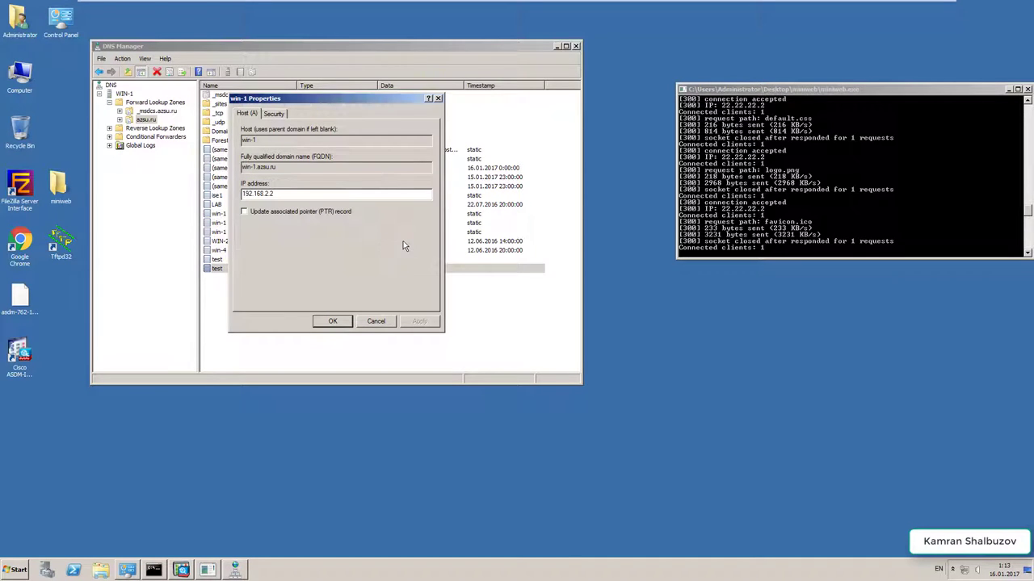
click(371, 321)
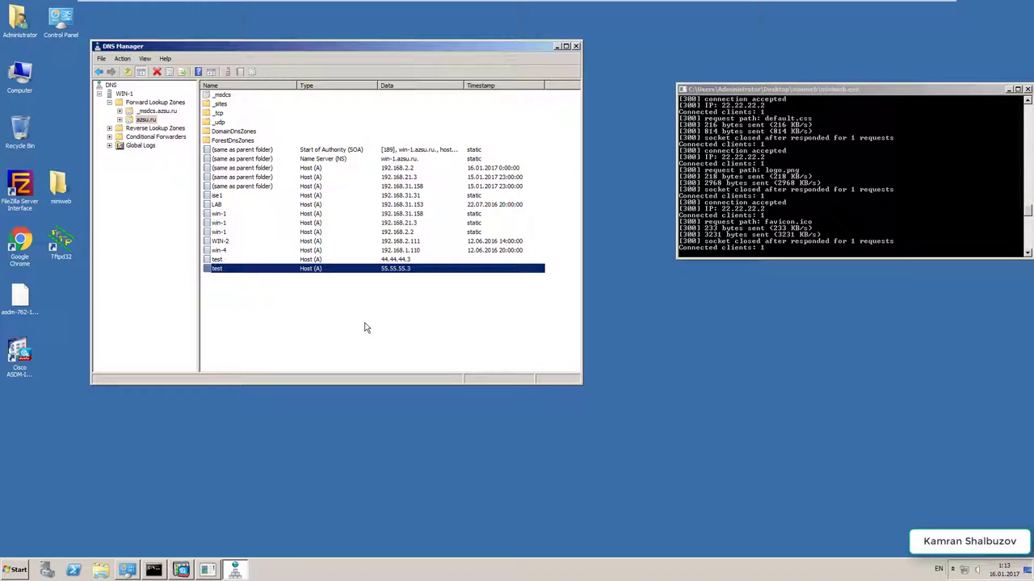
click(557, 48)
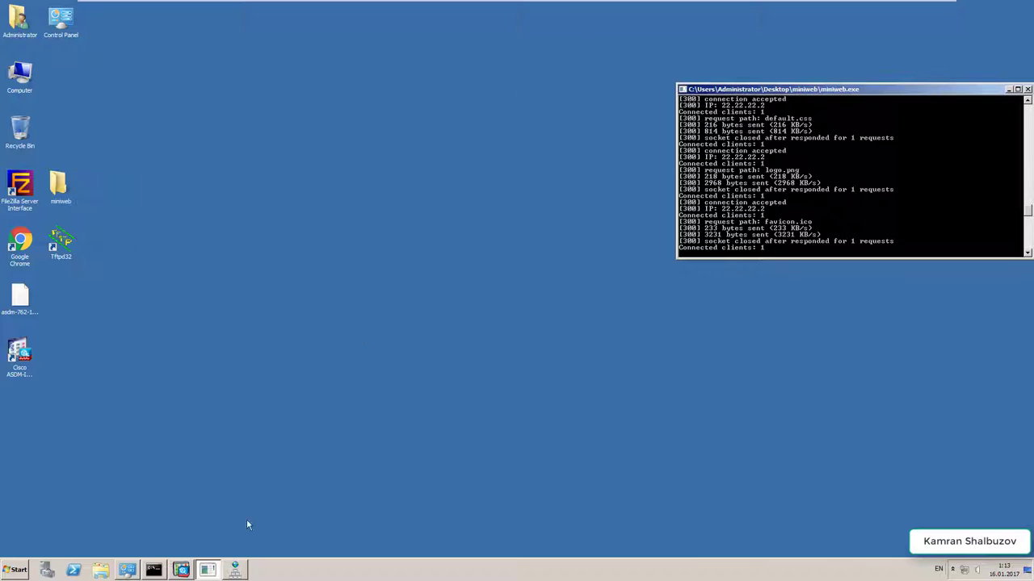
click(180, 571)
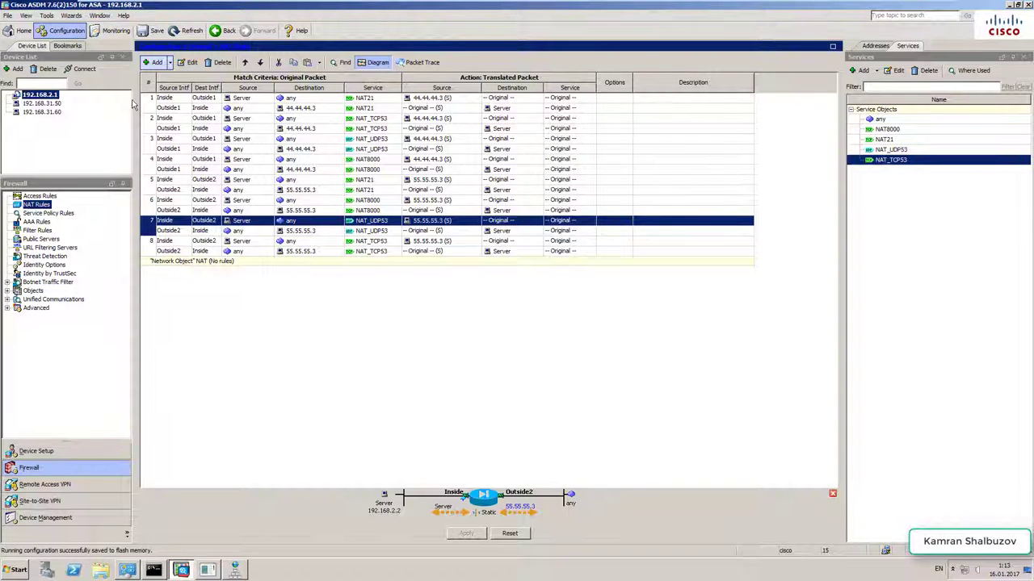
- Show Monitoring > Routing > Routes and select the 0.0.0.0 static default via 44.44.44.1 on Outside1
click(107, 31)
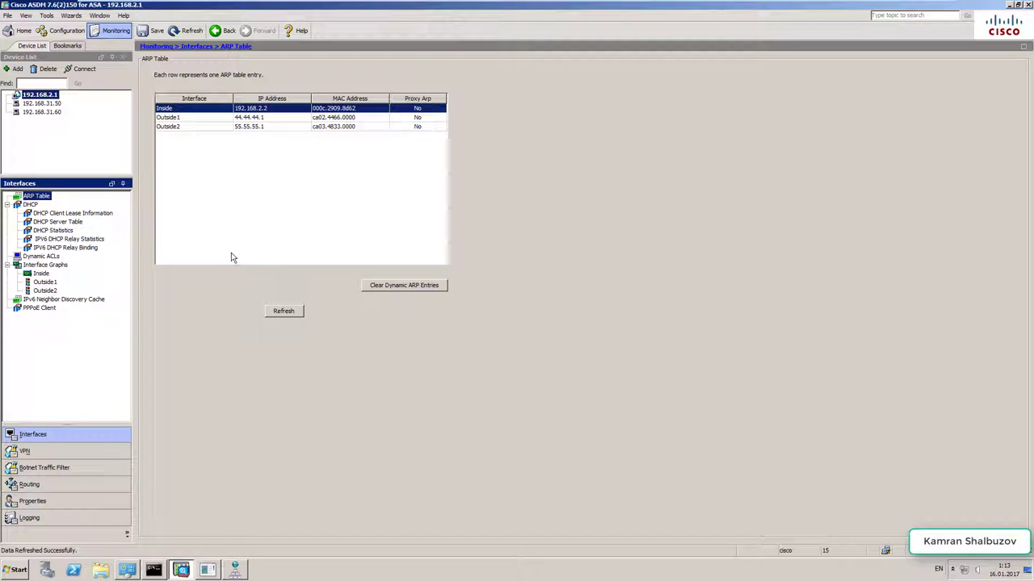
click(45, 485)
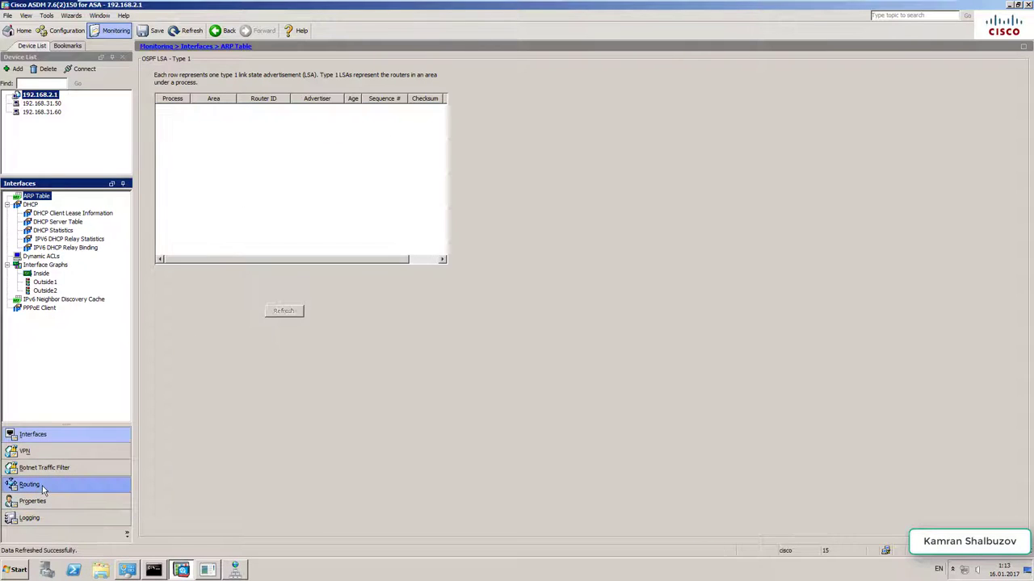
click(33, 326)
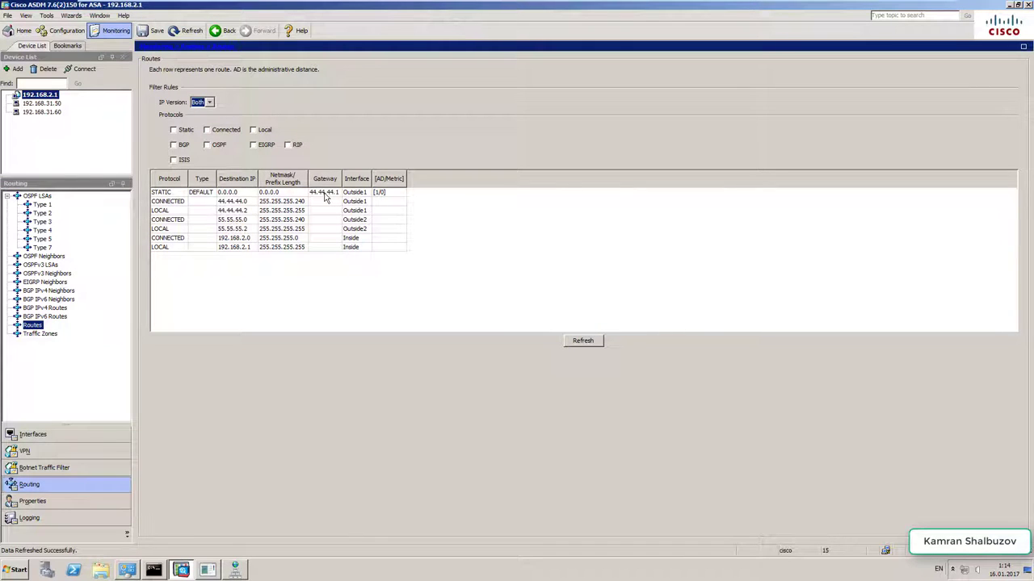
click(326, 193)
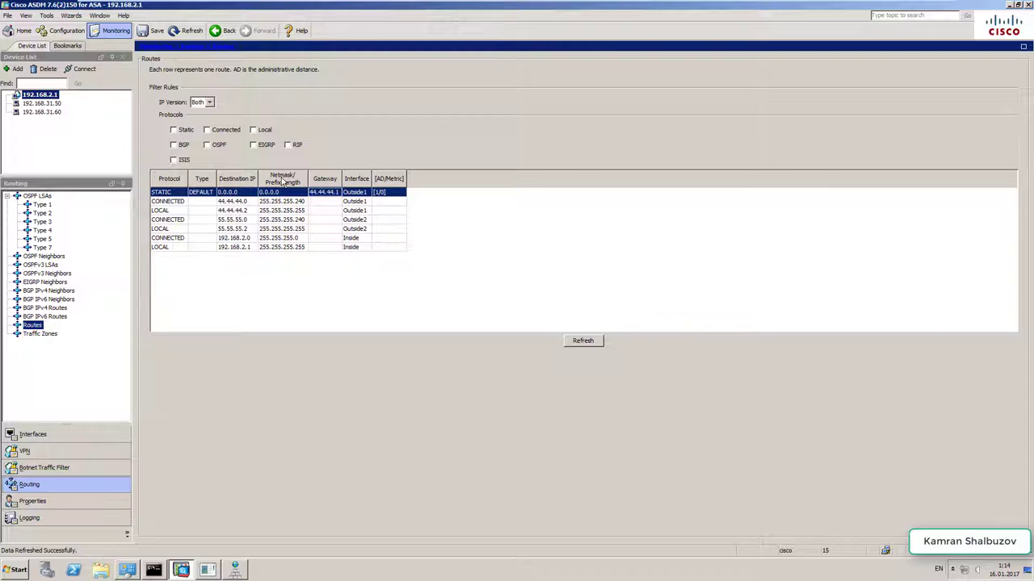
click(178, 132)
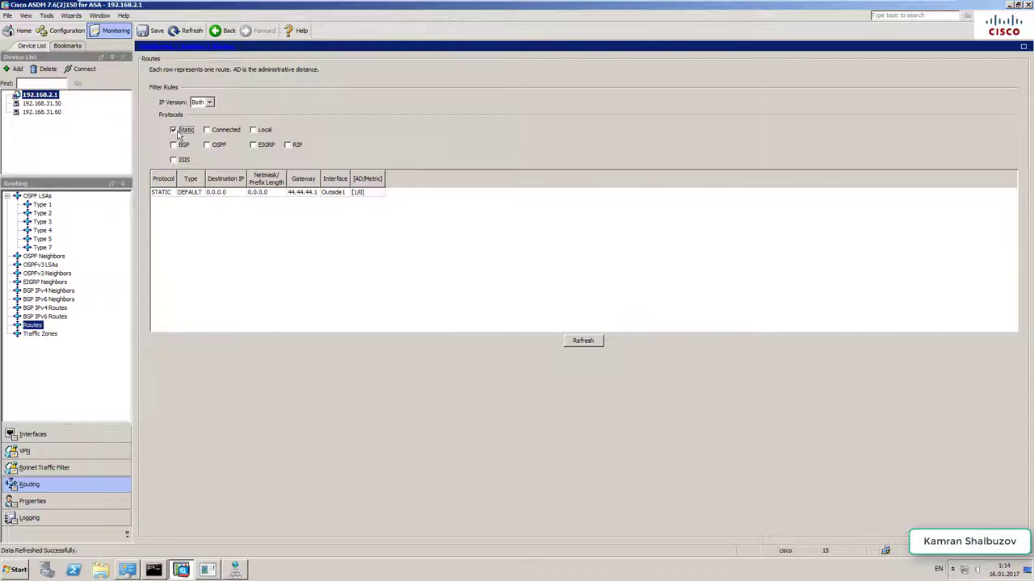
key(space)
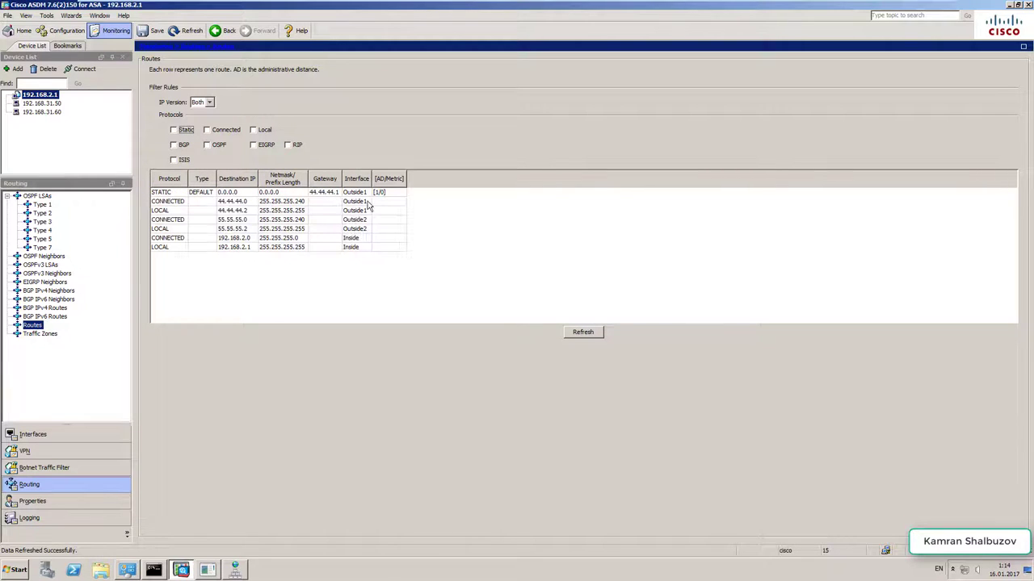
click(314, 193)
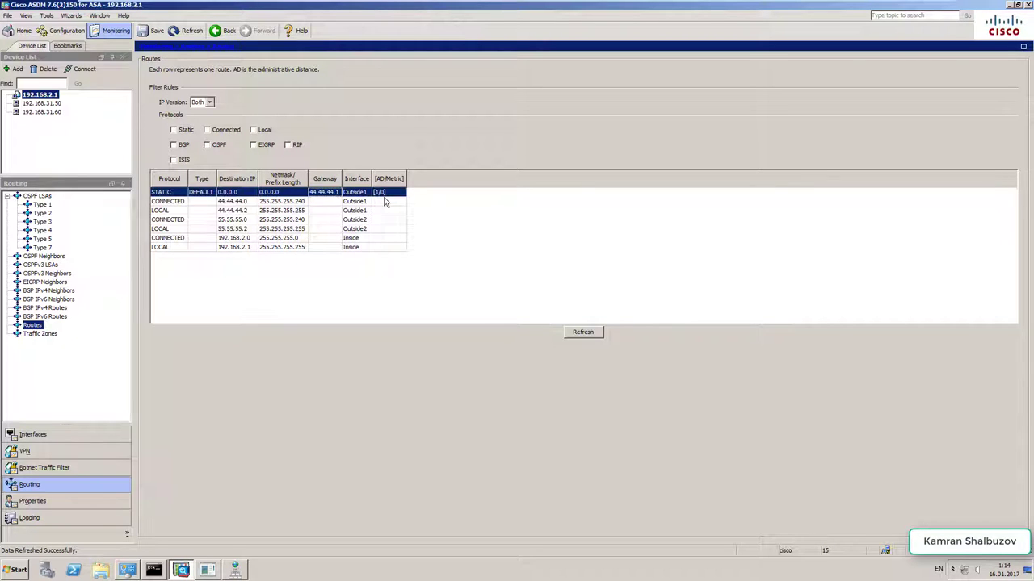
- Open a PuTTY console to the ISP1_Primary router beside the topology
mouse_move(420, 2)
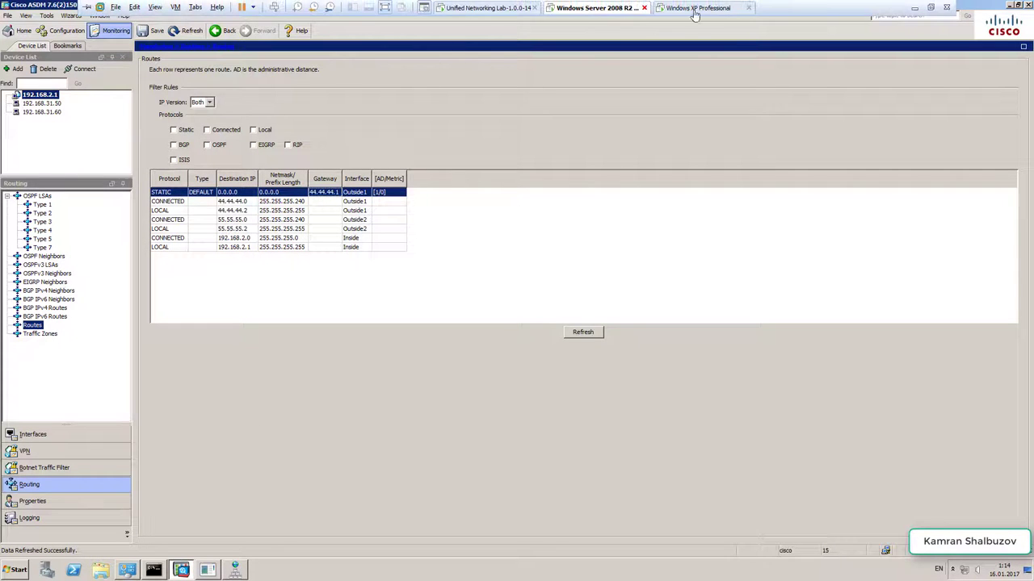
click(914, 9)
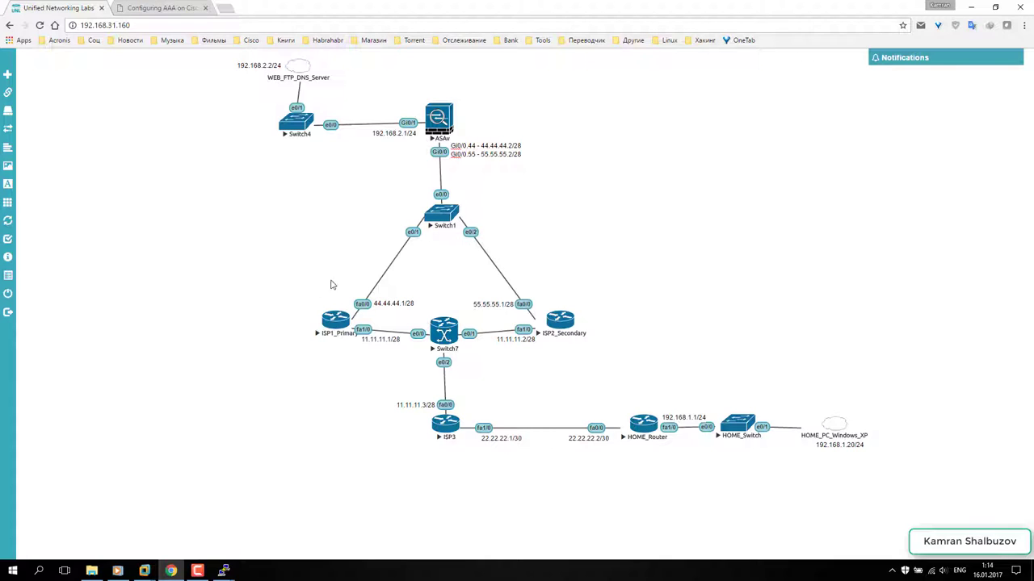
click(335, 322)
drag(290, 71, 797, 119)
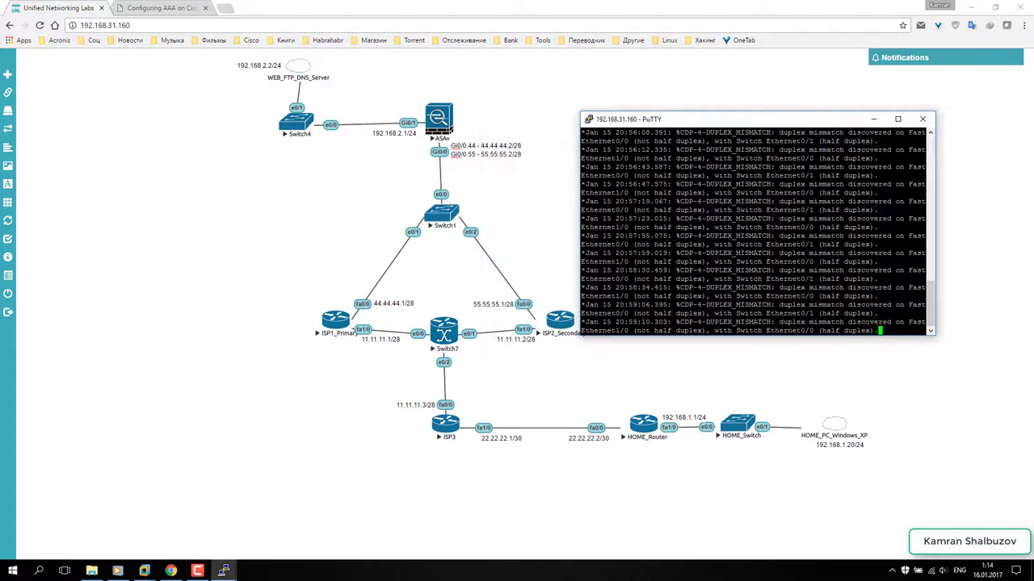
key(Return)
key(Return)
key(Return)
key(Return)
key(Return)
key(Return)
key(Return)
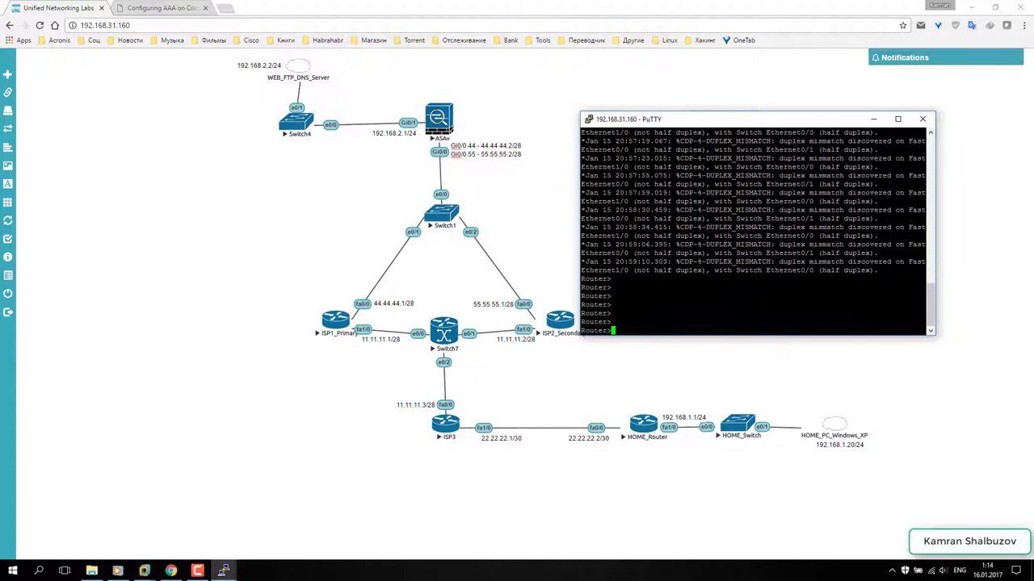
- Enter privileged and global configuration mode with en and conf t, then select interface FastEthernet 0/0
text(en)
key(Return)
key(Return)
key(Return)
key(Return)
key(Return)
text(conf t)
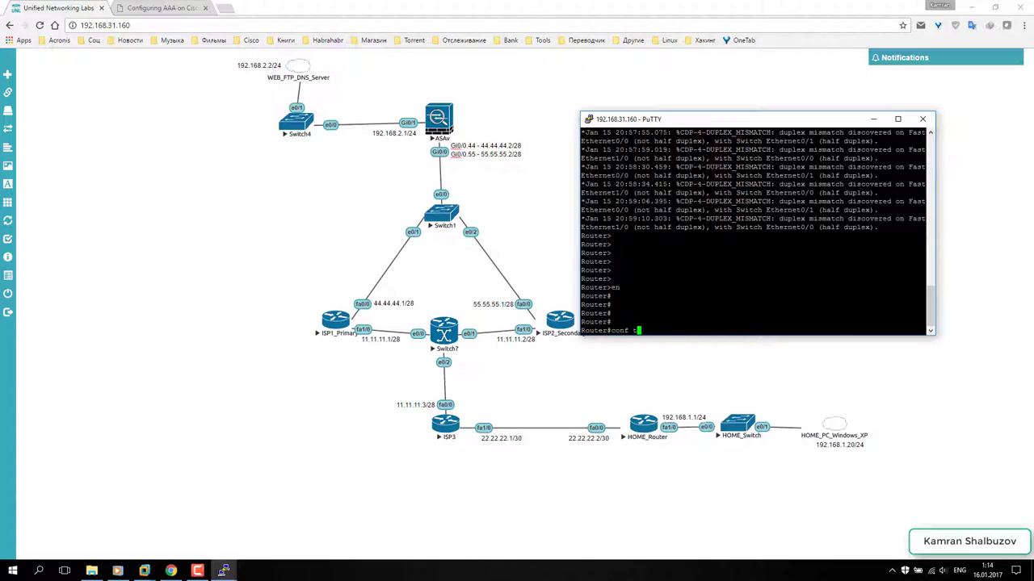
key(Return)
key(Return)
text(inter)
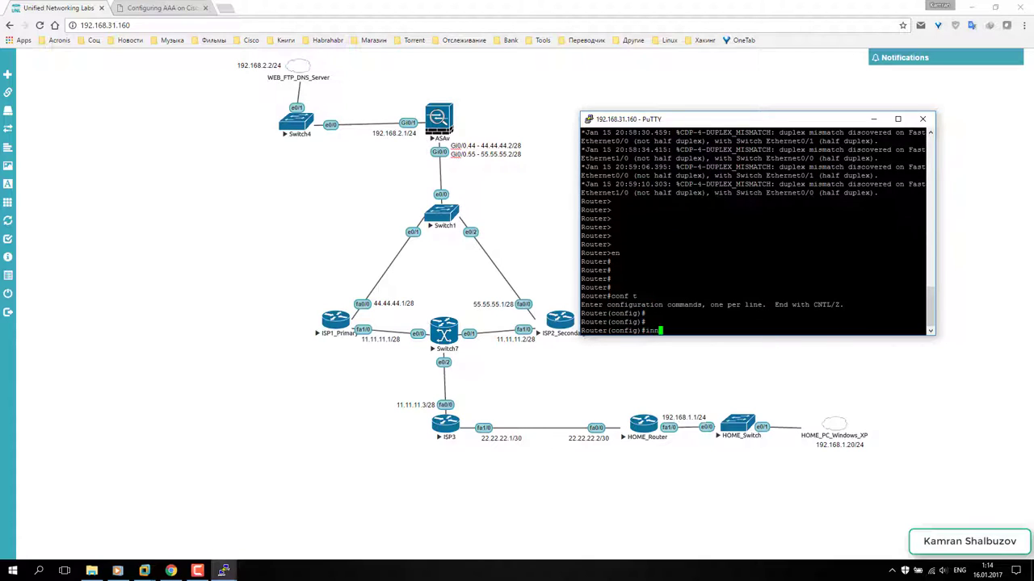
key(Tab)
text(fa)
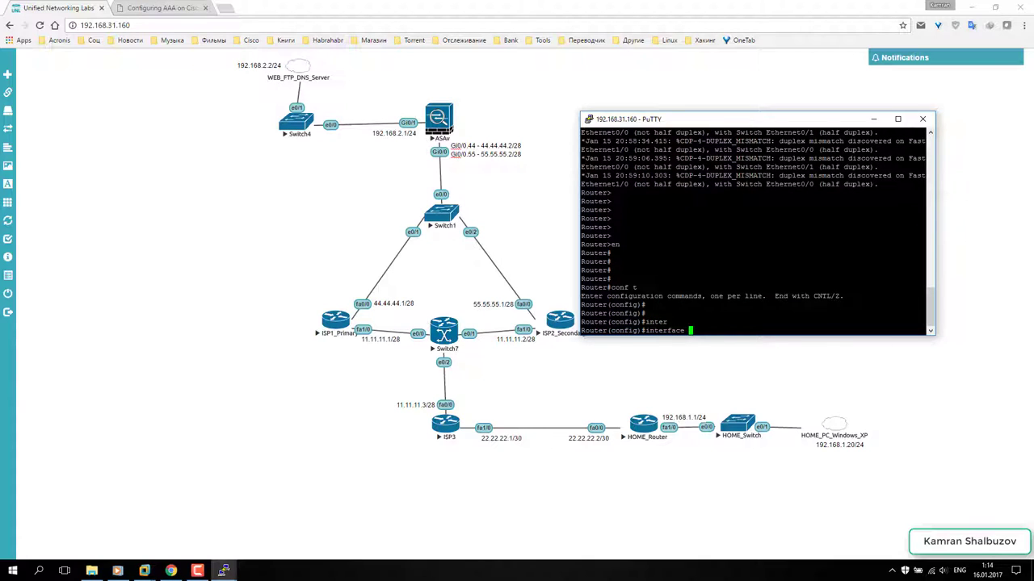
key(Tab)
text(0/0)
key(Return)
key(Return)
key(Return)
key(Return)
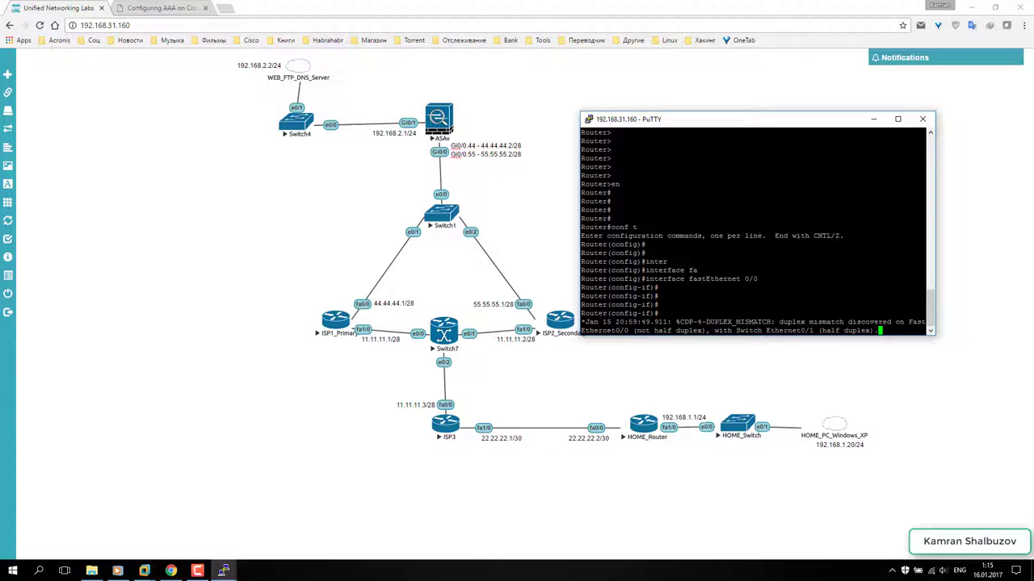
- Shut down FastEthernet 0/0, then return to the Cisco ASDM machine
key(Return)
key(Return)
key(Return)
text(sh)
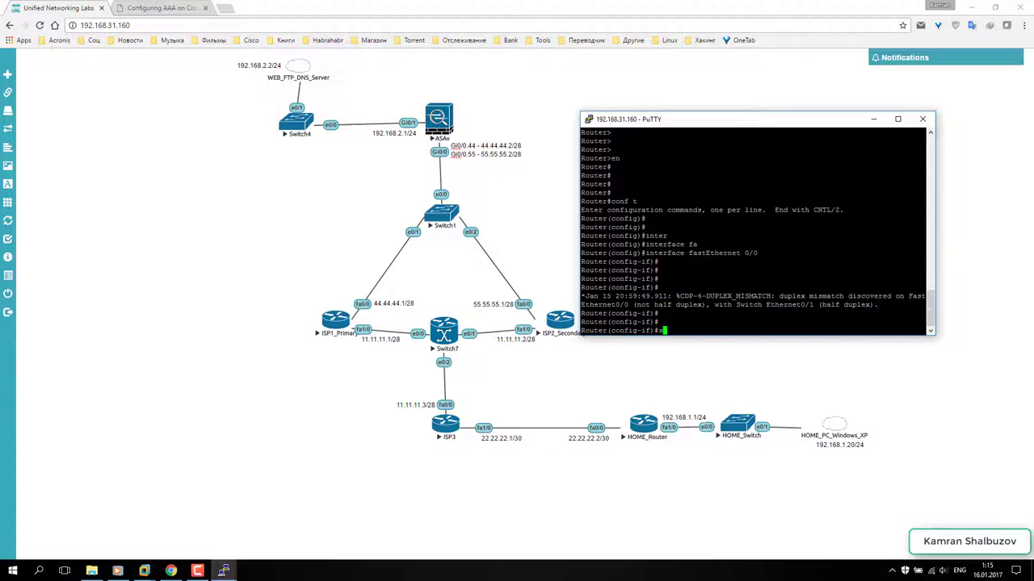
key(Tab)
key(Return)
key(Return)
key(Return)
key(Return)
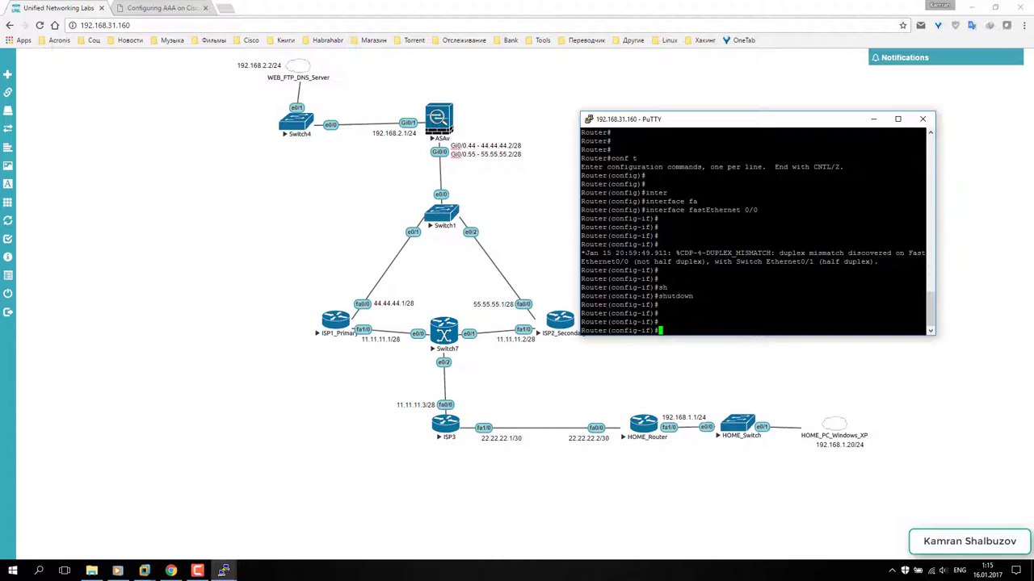
click(873, 119)
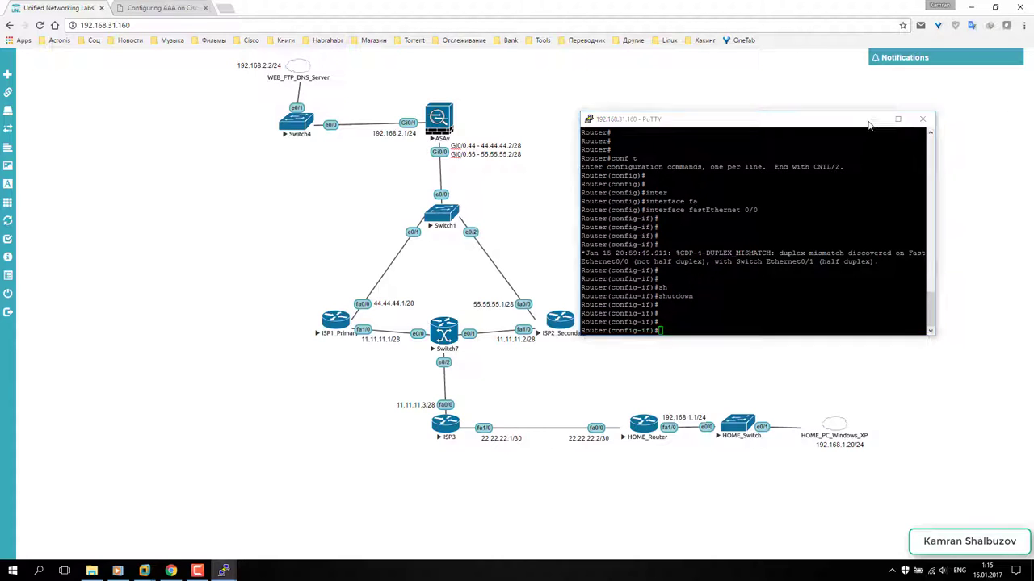
mouse_move(153, 569)
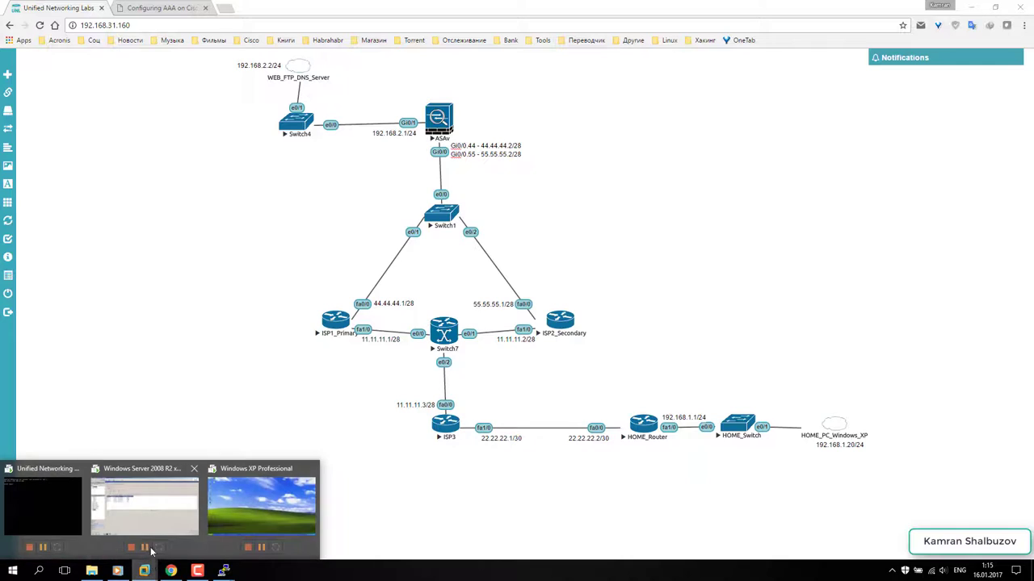
click(152, 512)
- Refresh the routes until the default route shows 55.55.55.1 on Outside2, then minimize ASDM
click(576, 334)
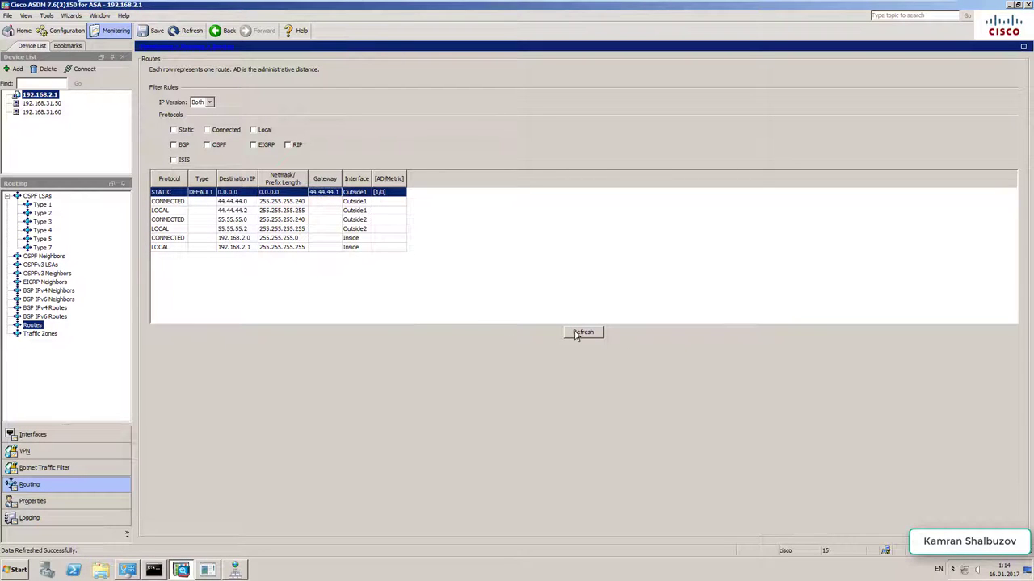
click(576, 334)
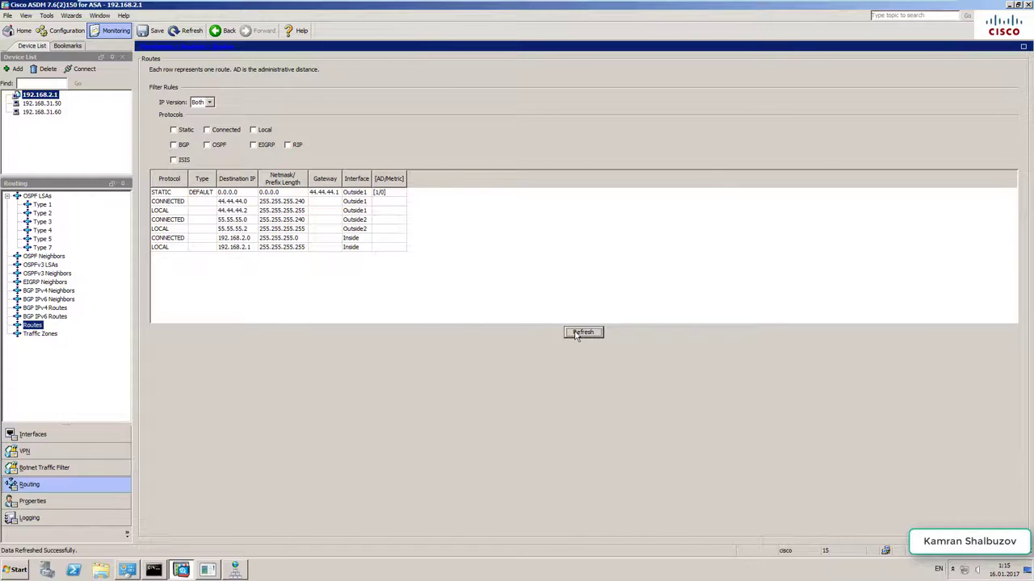
click(576, 335)
click(585, 333)
click(337, 194)
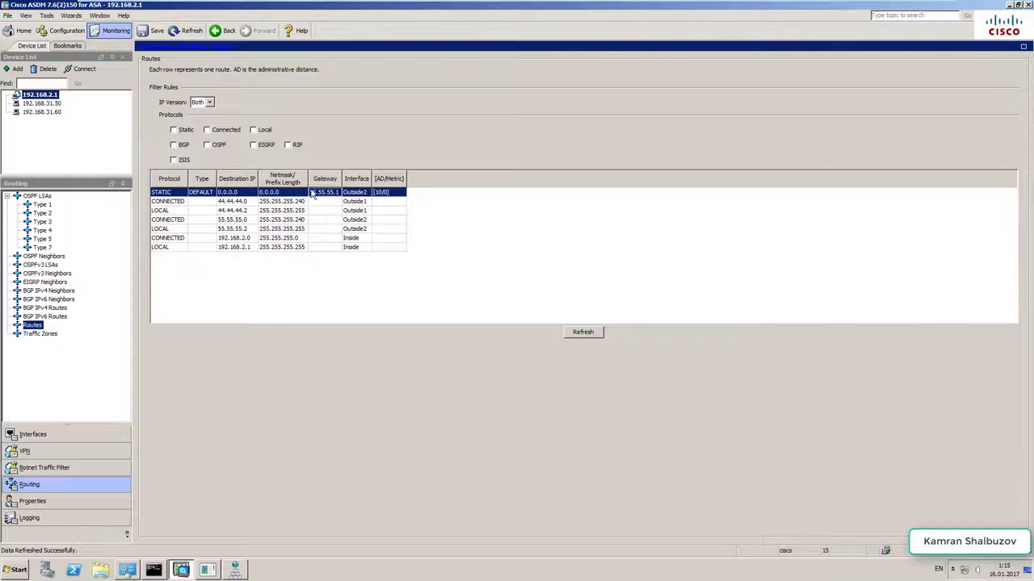
click(588, 333)
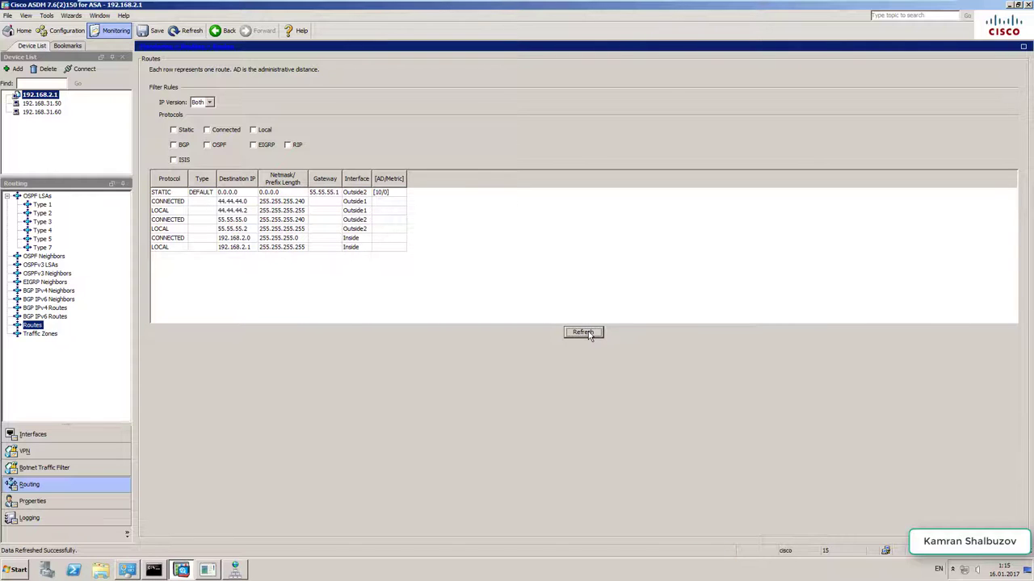
click(587, 333)
click(598, 334)
click(1008, 5)
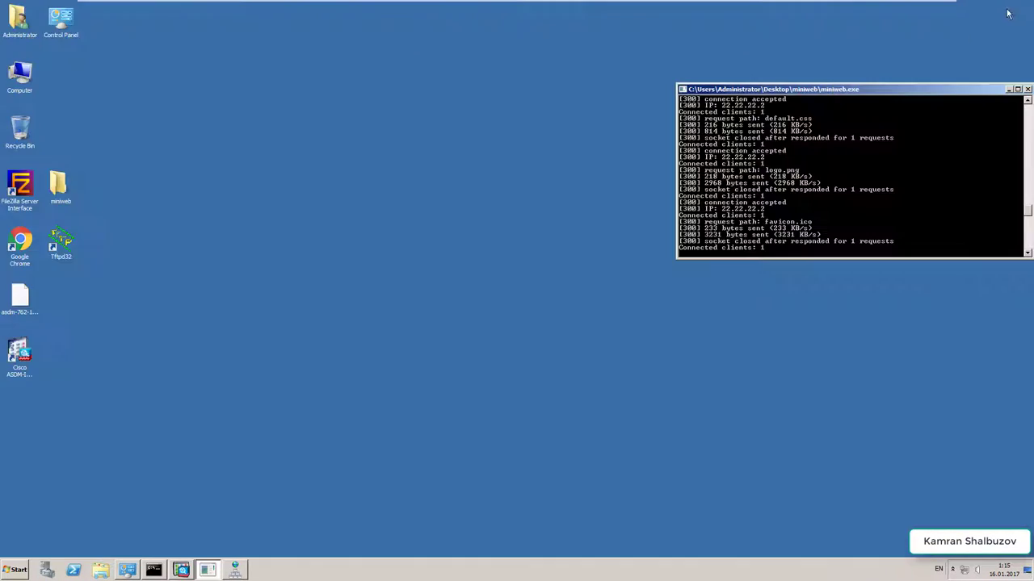
- Switch to the Windows XP VM, refresh the desktop and launch Mozilla Firefox
click(181, 570)
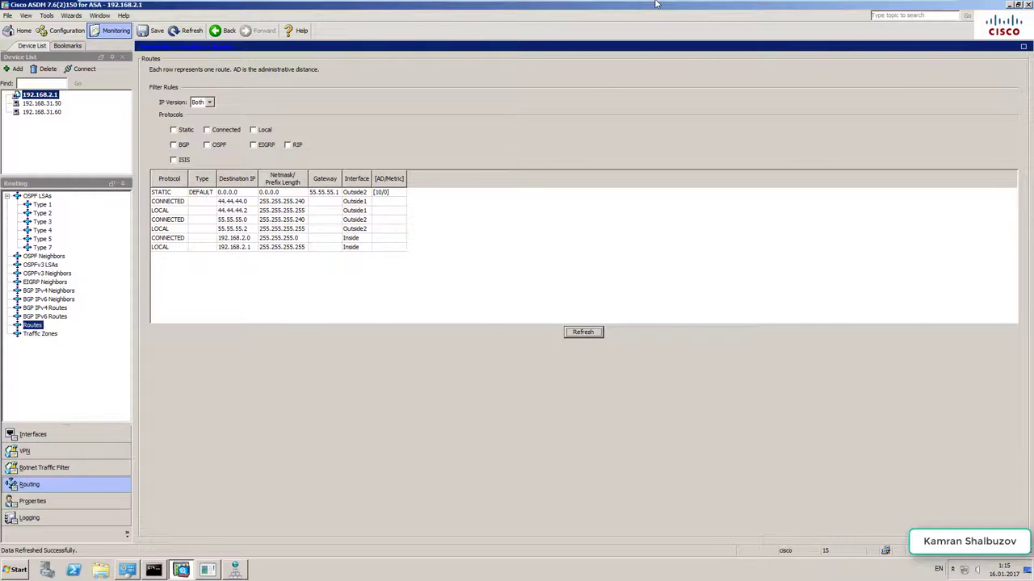
click(682, 9)
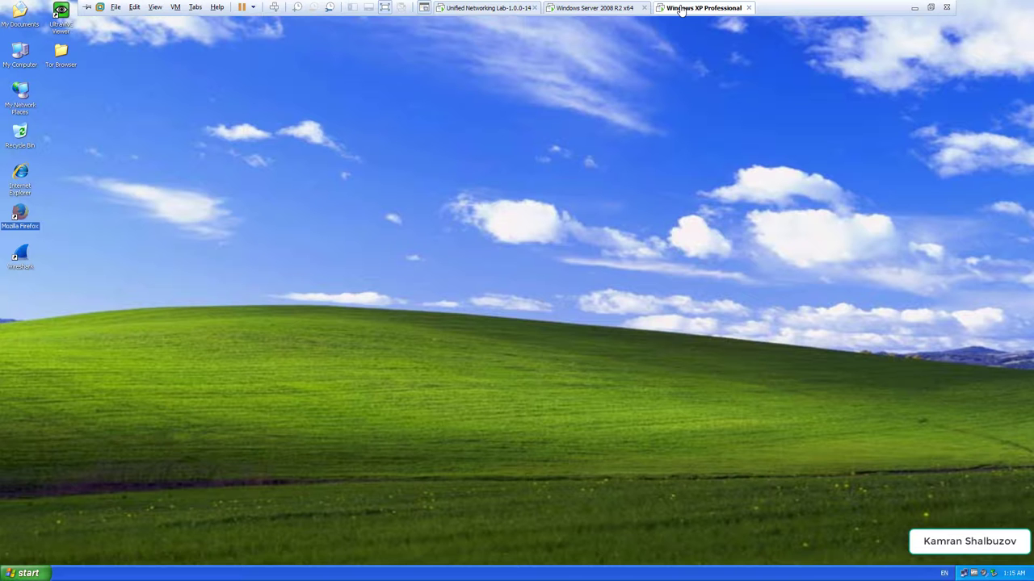
right_click(271, 259)
click(292, 267)
click(27, 224)
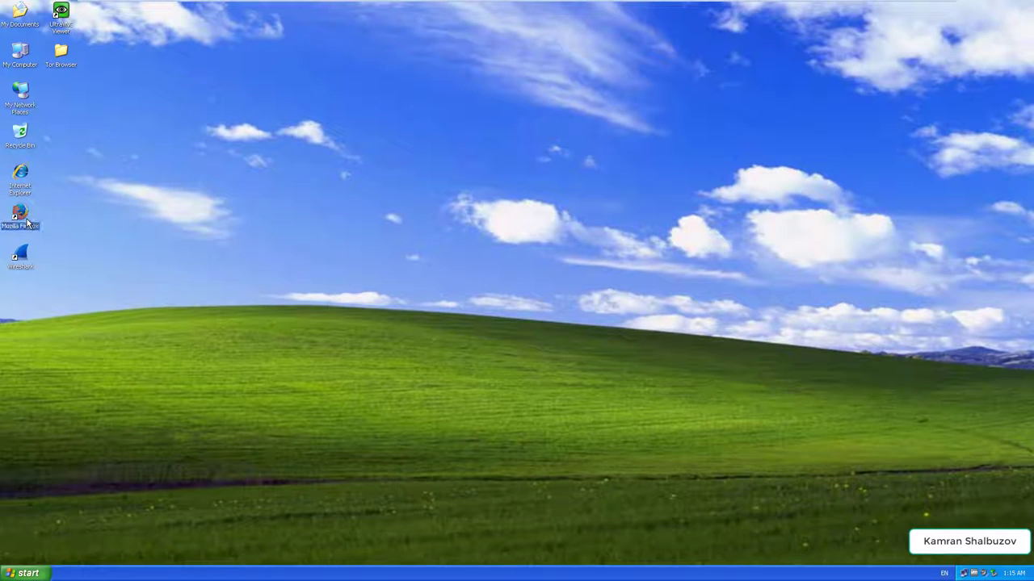
double_click(26, 224)
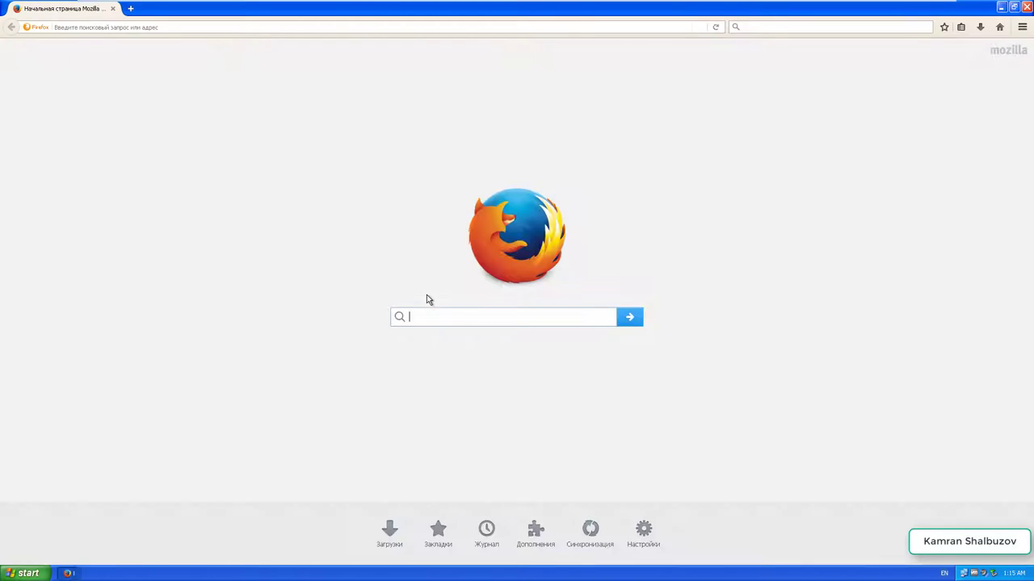
- Close the Settings tab and load test.azsu.ru:8000 in a new tab
click(173, 33)
text(about:preferences#advanced)
key(Return)
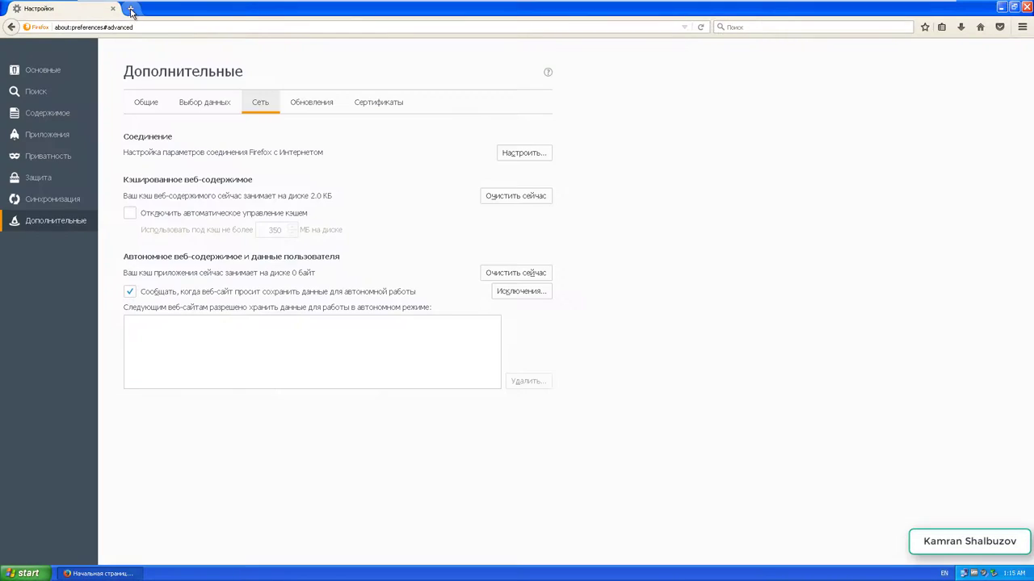
click(130, 8)
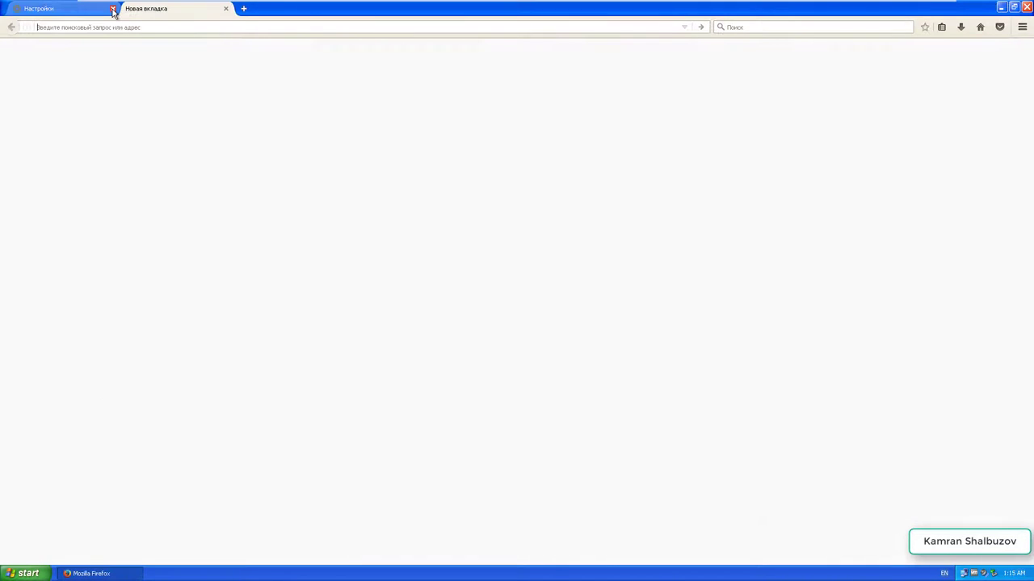
click(113, 9)
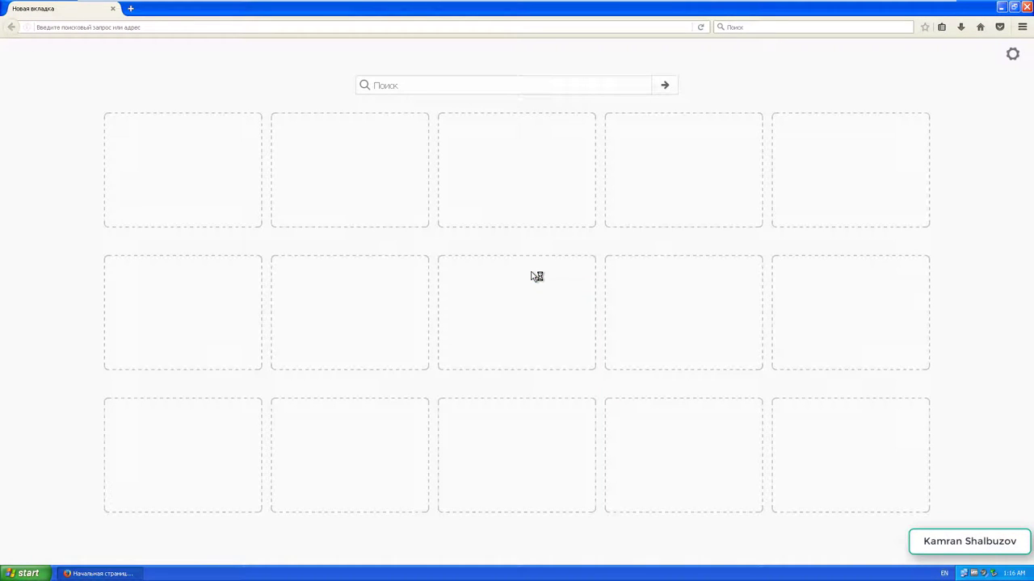
click(107, 29)
text(te)
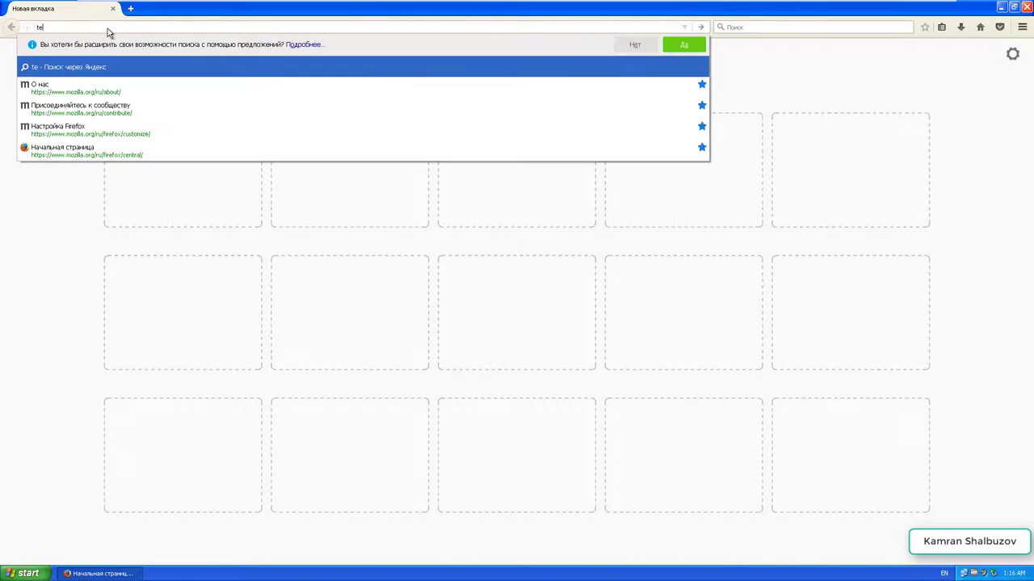
text(st.)
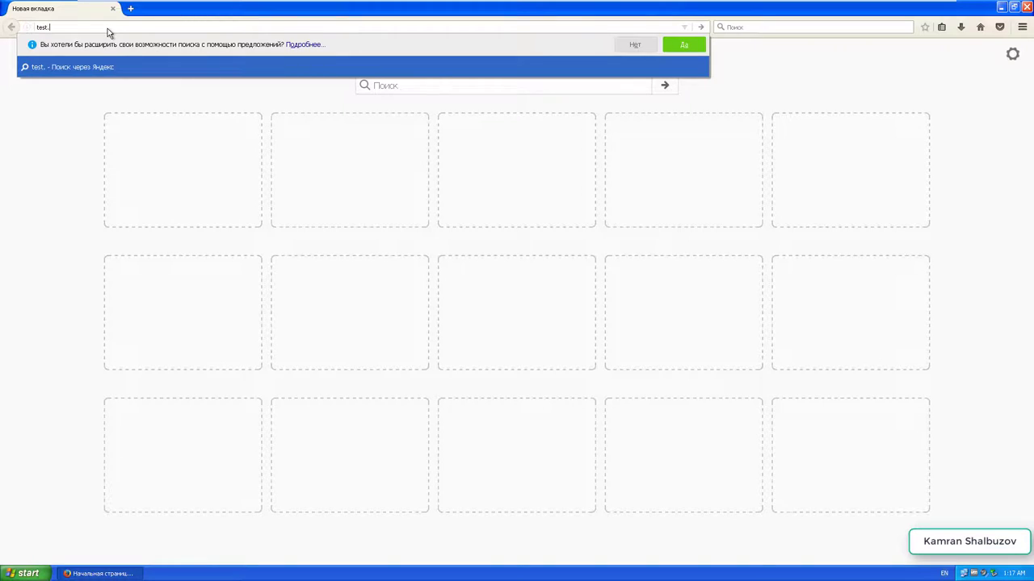
text(azsu.r)
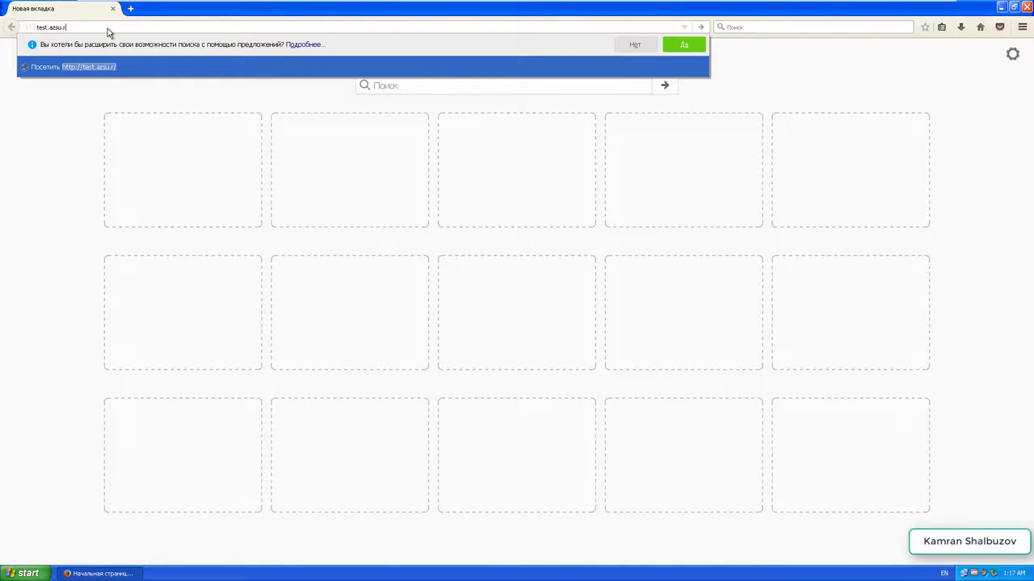
text(u:)
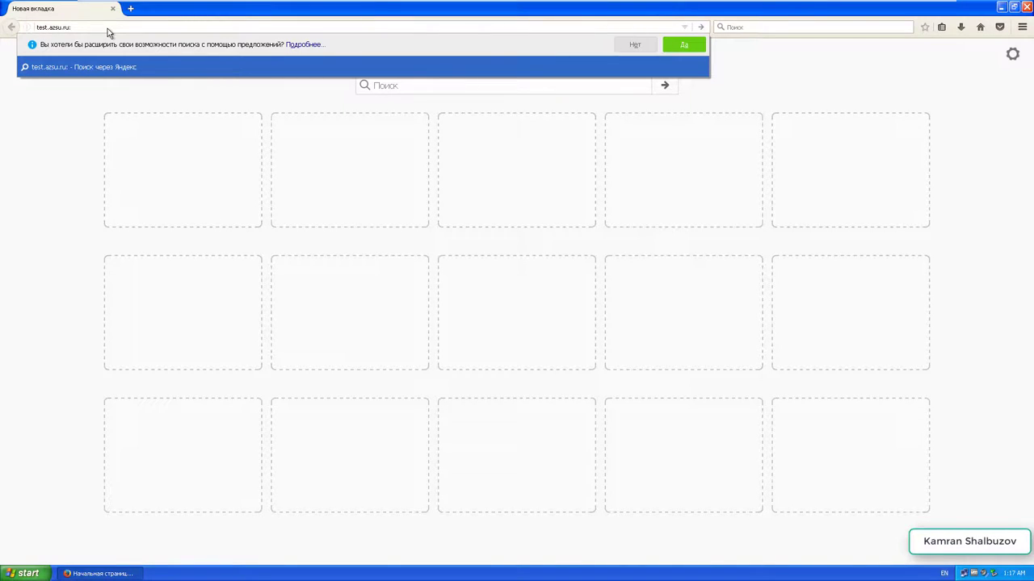
text(8000)
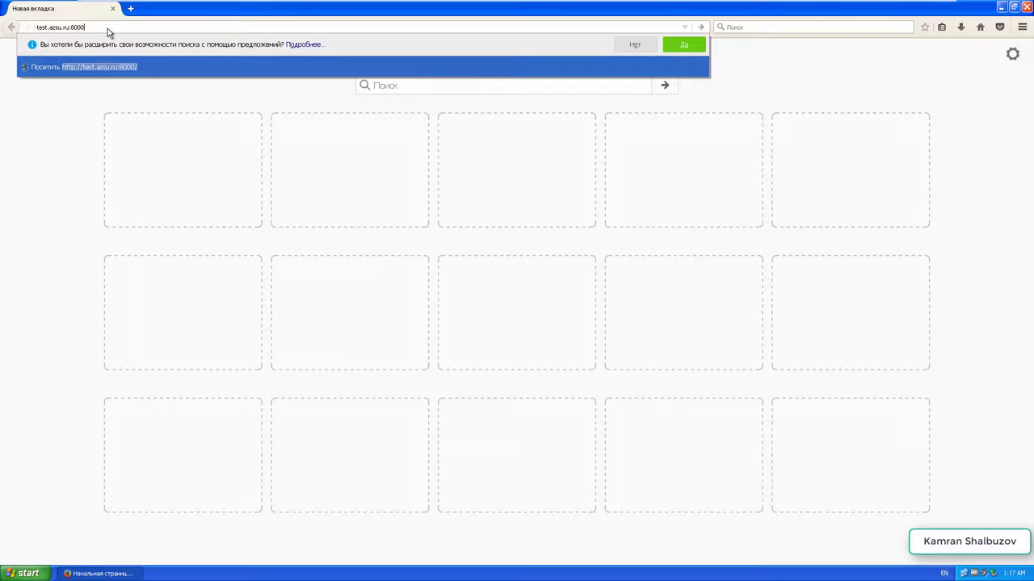
key(Return)
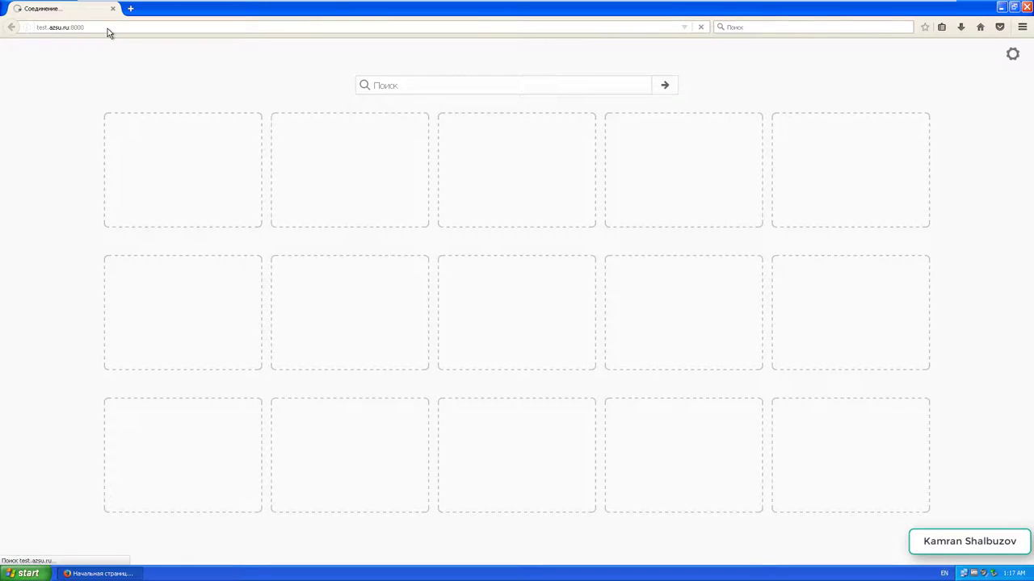